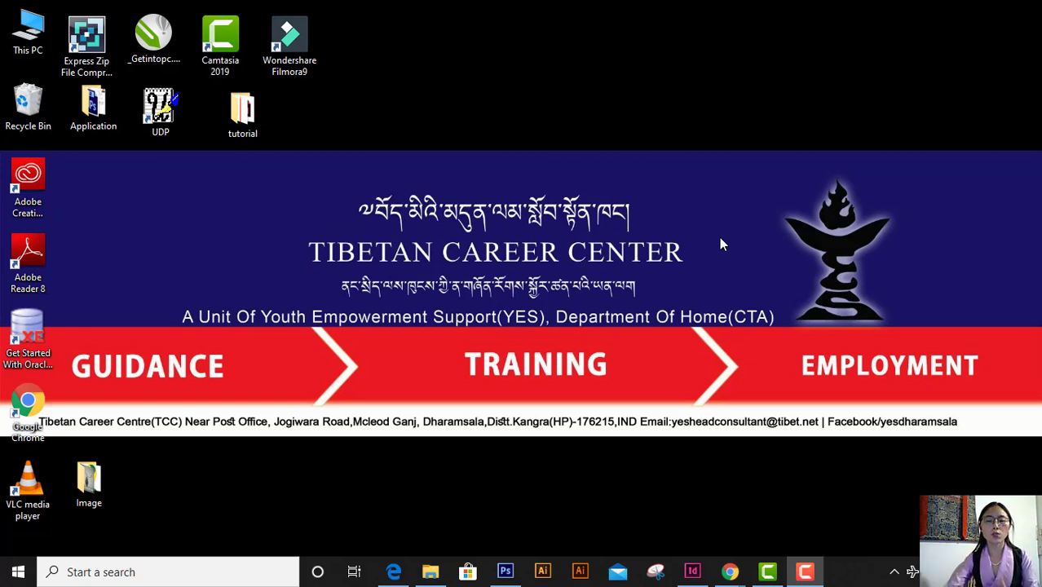
# Switch to InDesign and enlarge the left page's footer frame on the A-Master spread so its page number fits.
pyautogui.click(692, 572)
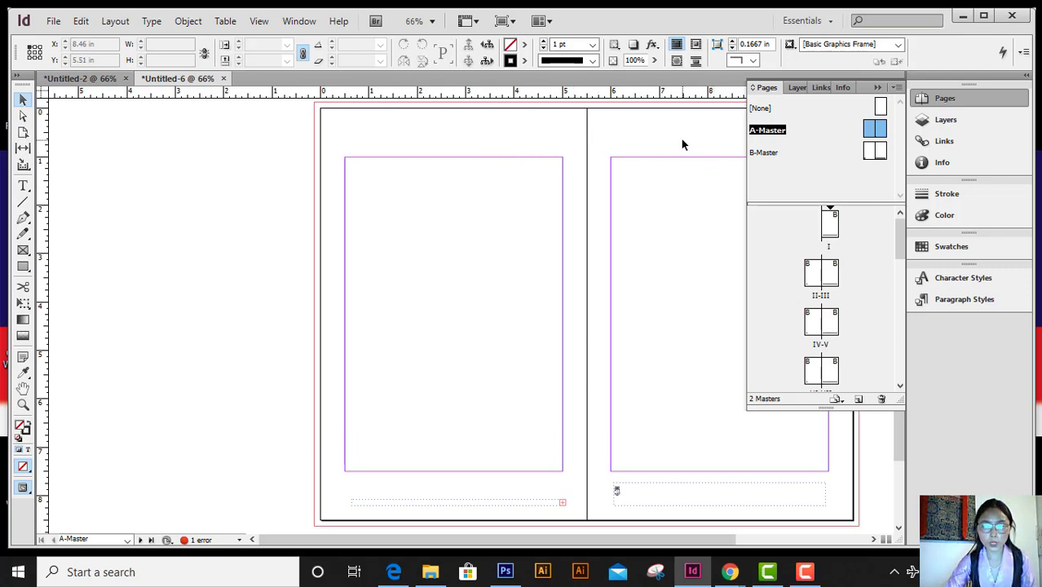
pyautogui.scroll(-2, 652, 318)
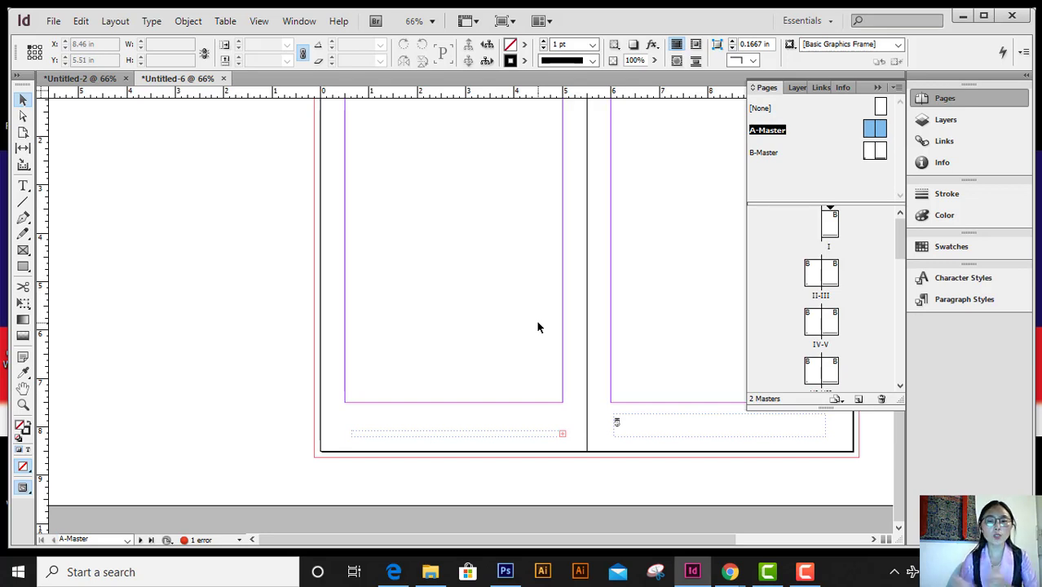
pyautogui.click(526, 442)
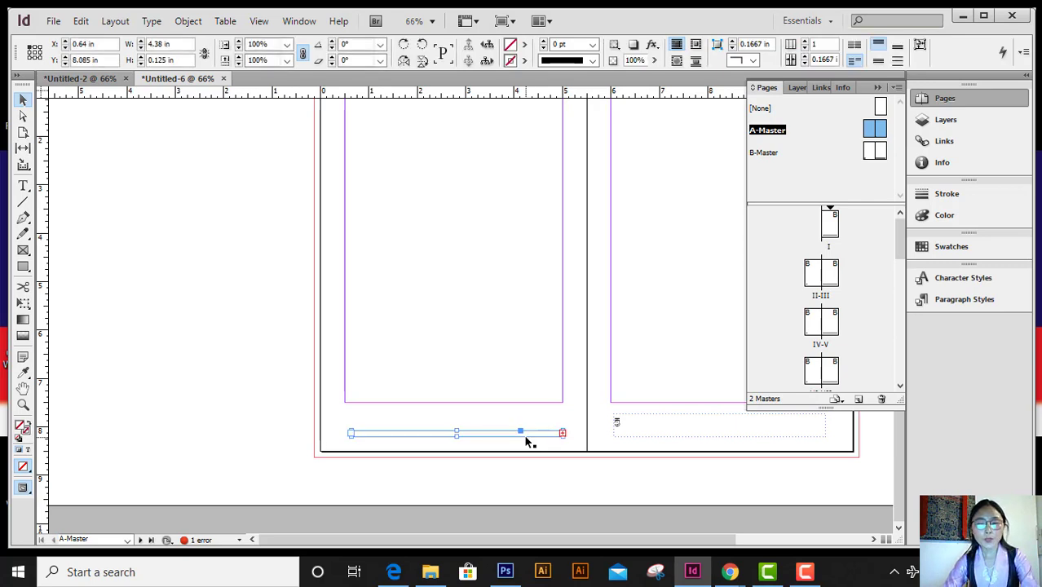
pyautogui.click(526, 440)
pyautogui.scroll(3, 575, 418)
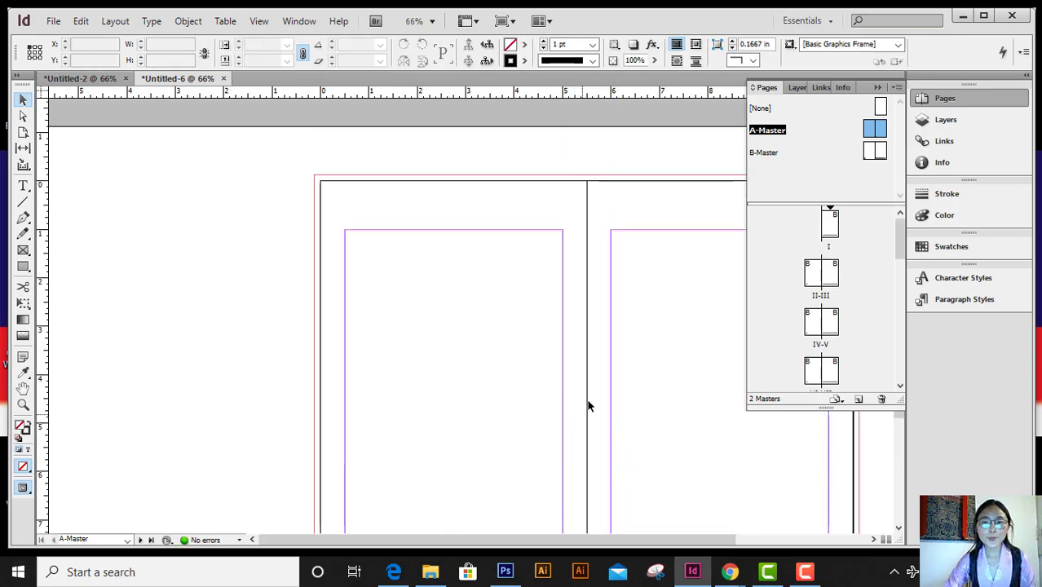
pyautogui.moveTo(589, 406); pyautogui.dragTo(682, 239)
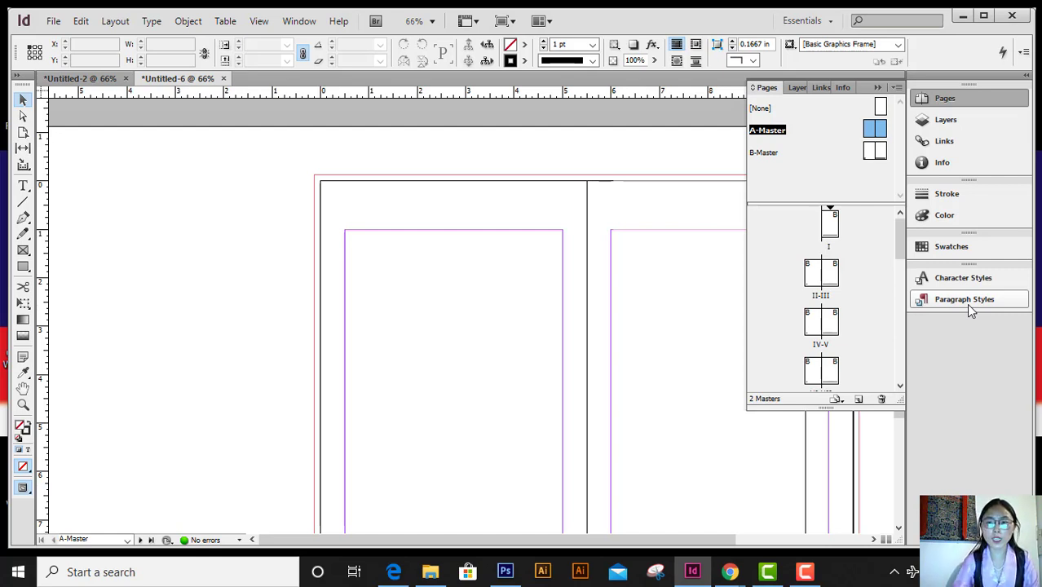
pyautogui.doubleClick(804, 298)
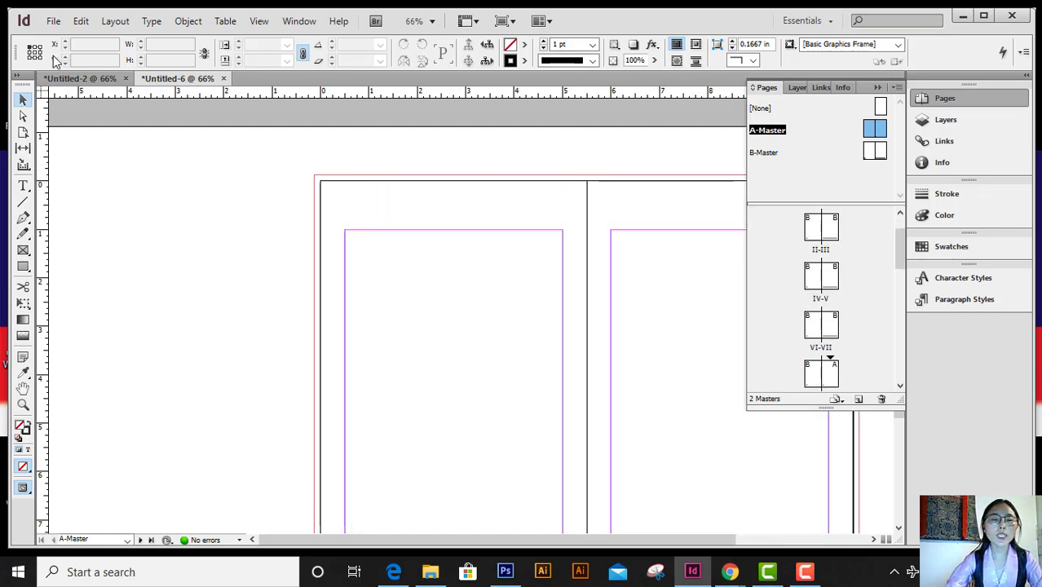
pyautogui.click(22, 101)
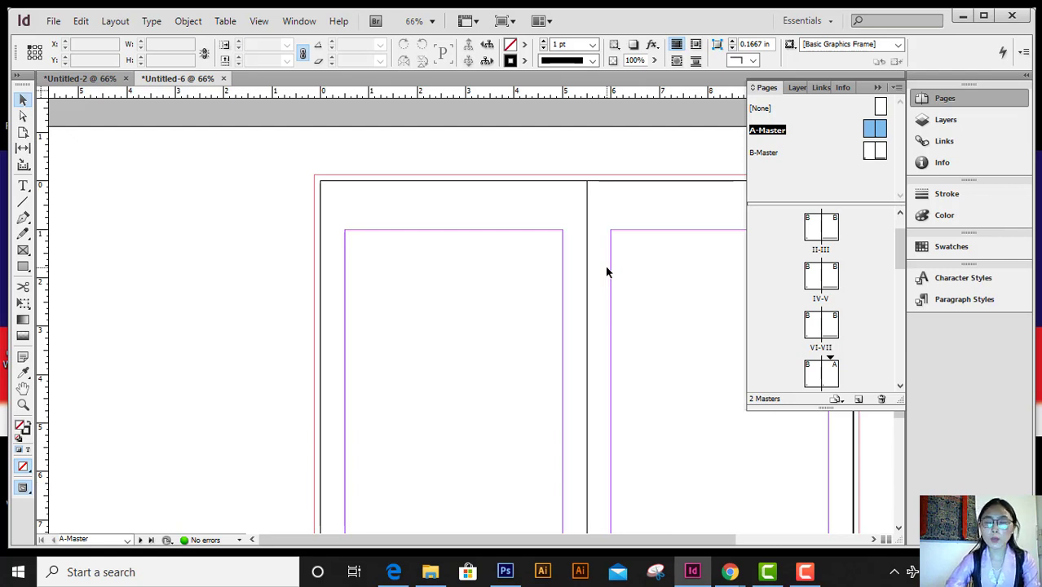
pyautogui.moveTo(606, 272); pyautogui.dragTo(510, 252)
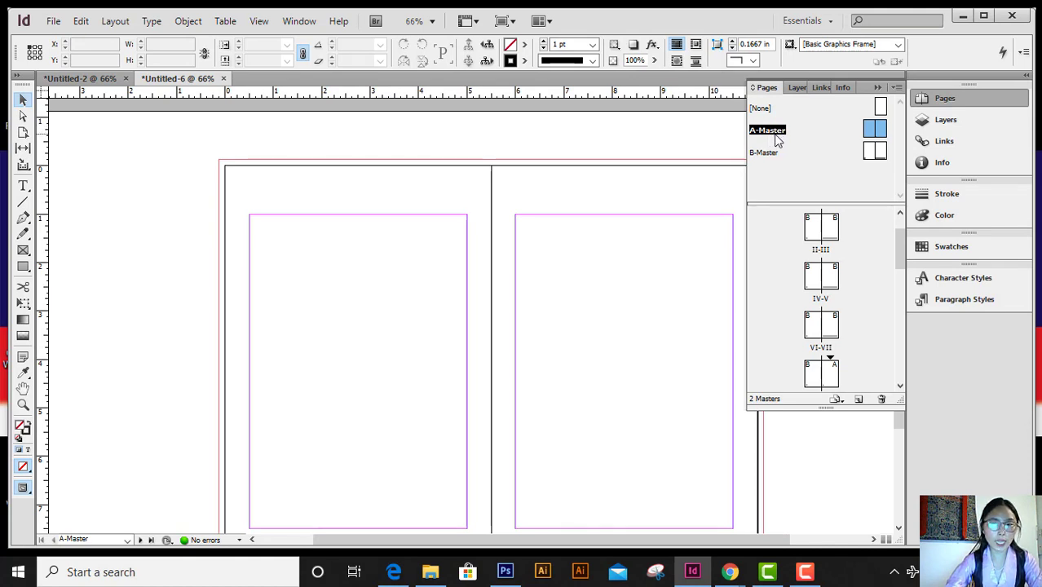
# Open the A-Master spread and draw a header text frame about 3.84 × 0.6 in above the left page's margins, at about X 0.83 in.
pyautogui.doubleClick(774, 132)
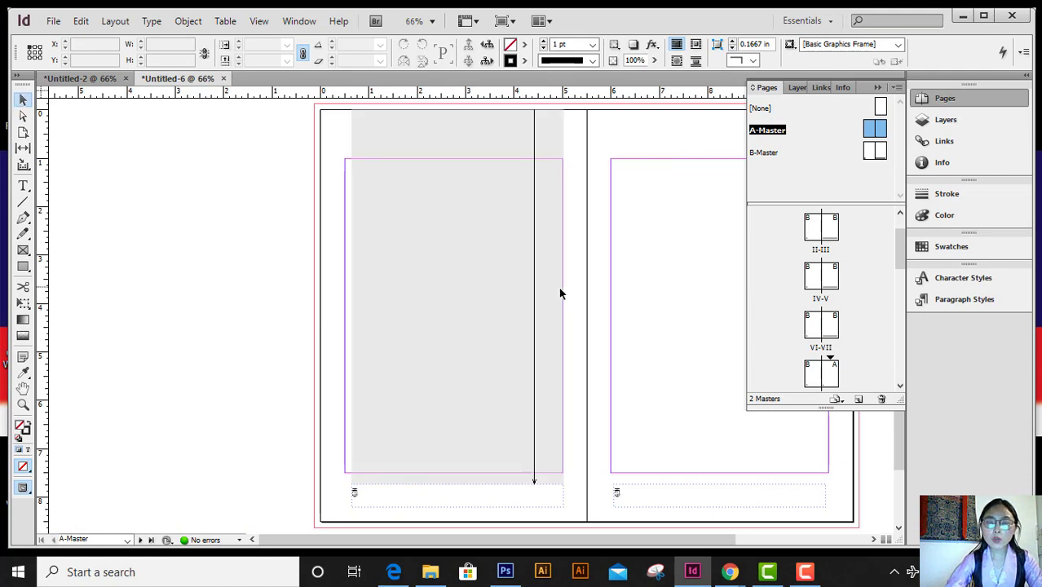
pyautogui.click(878, 87)
pyautogui.moveTo(524, 170); pyautogui.dragTo(444, 135)
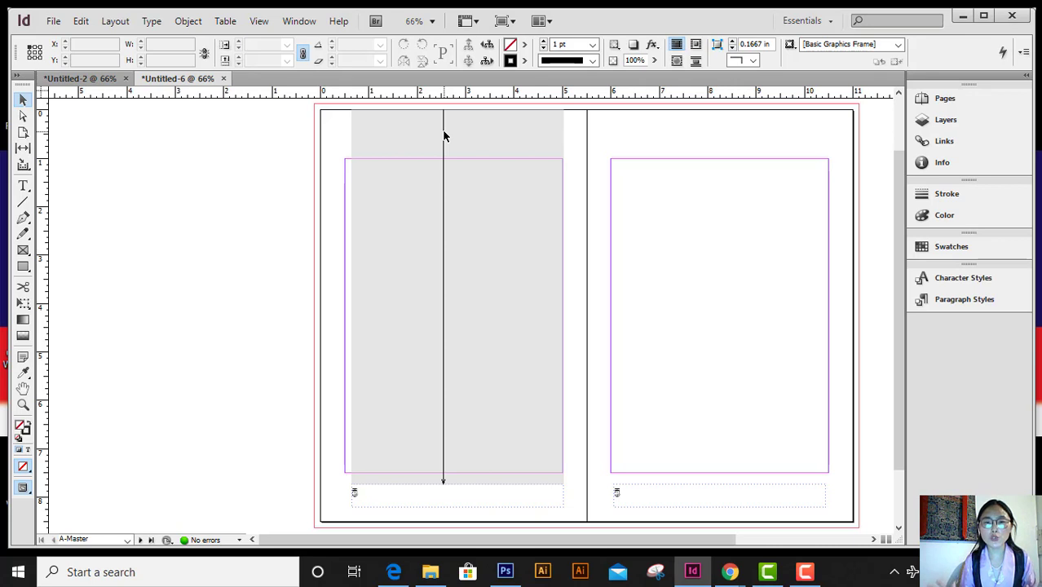
pyautogui.moveTo(443, 136); pyautogui.dragTo(458, 102)
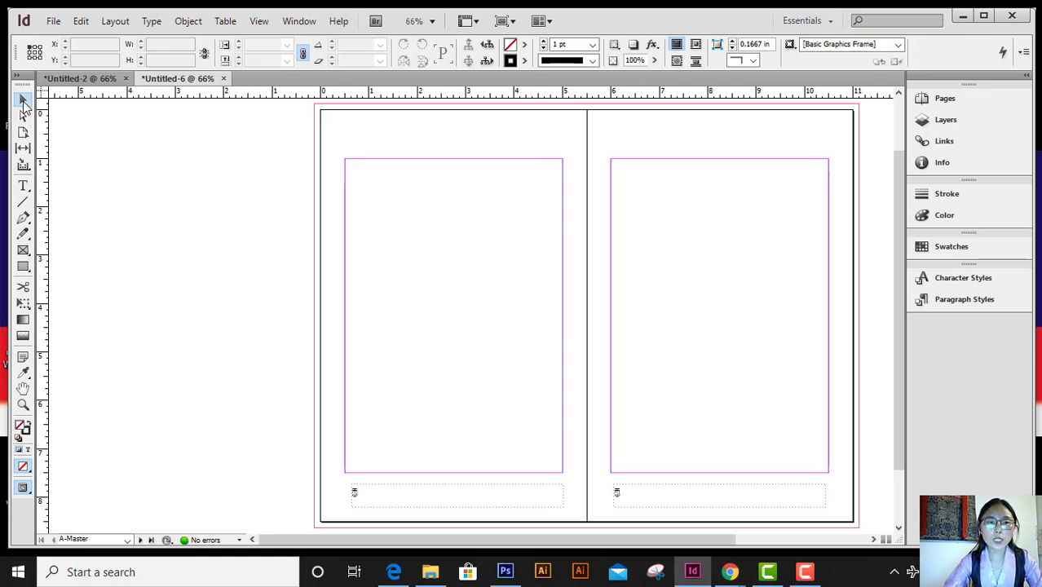
pyautogui.click(23, 188)
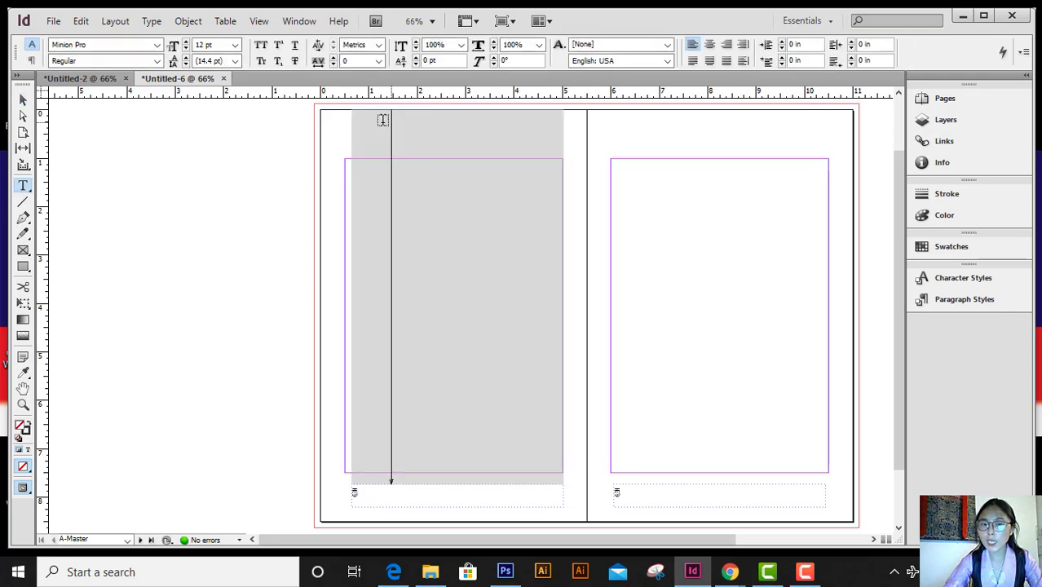
pyautogui.moveTo(359, 120); pyautogui.dragTo(538, 152)
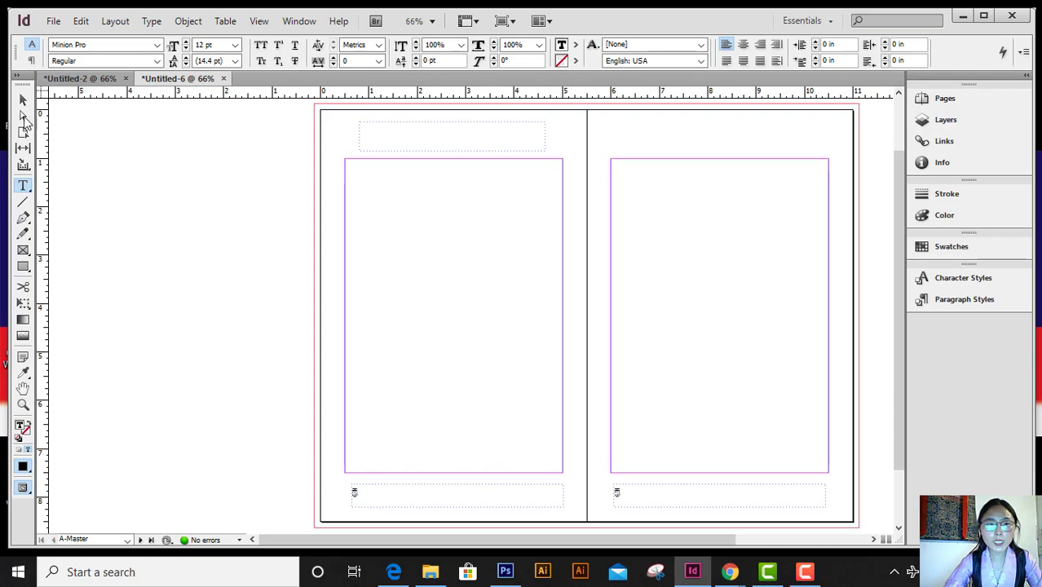
pyautogui.click(22, 99)
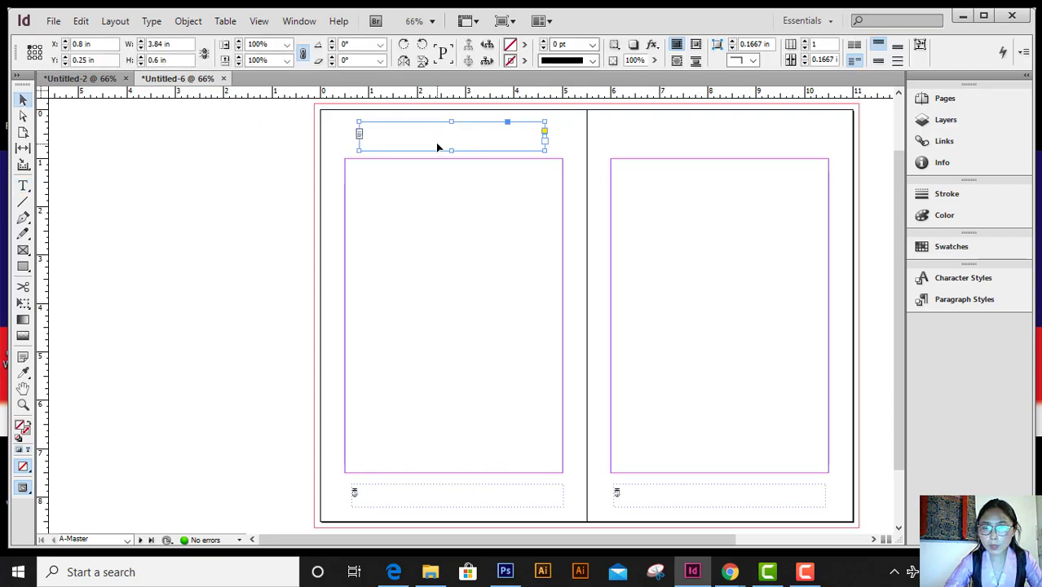
pyautogui.moveTo(437, 147)
pyautogui.mouseDown()
pyautogui.moveTo(428, 146)
pyautogui.moveTo(439, 148)
pyautogui.mouseUp()
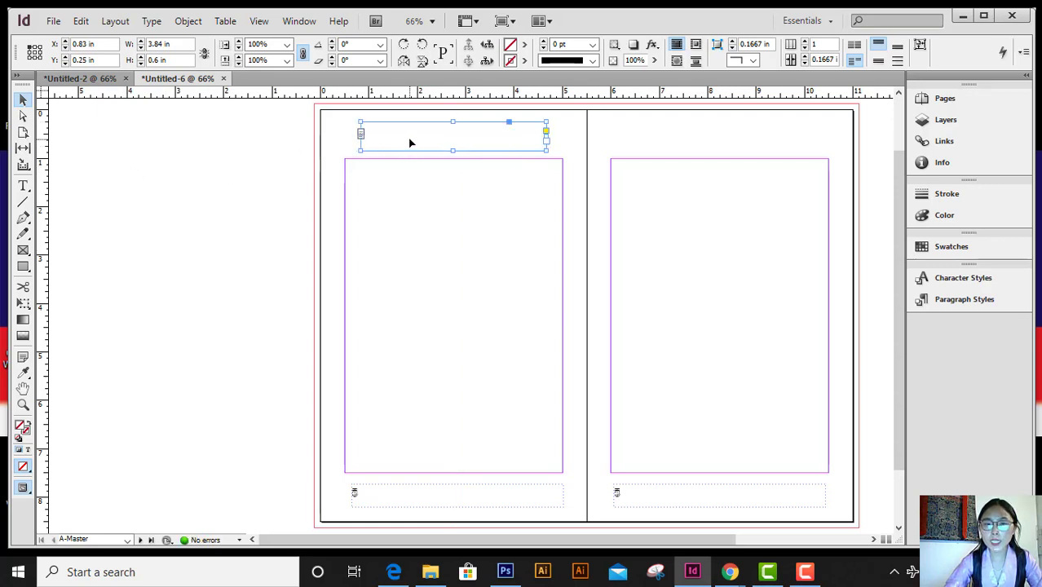
# Enter the running header "My Land and My People" in the new text frame on the left master page.
pyautogui.doubleClick(409, 136)
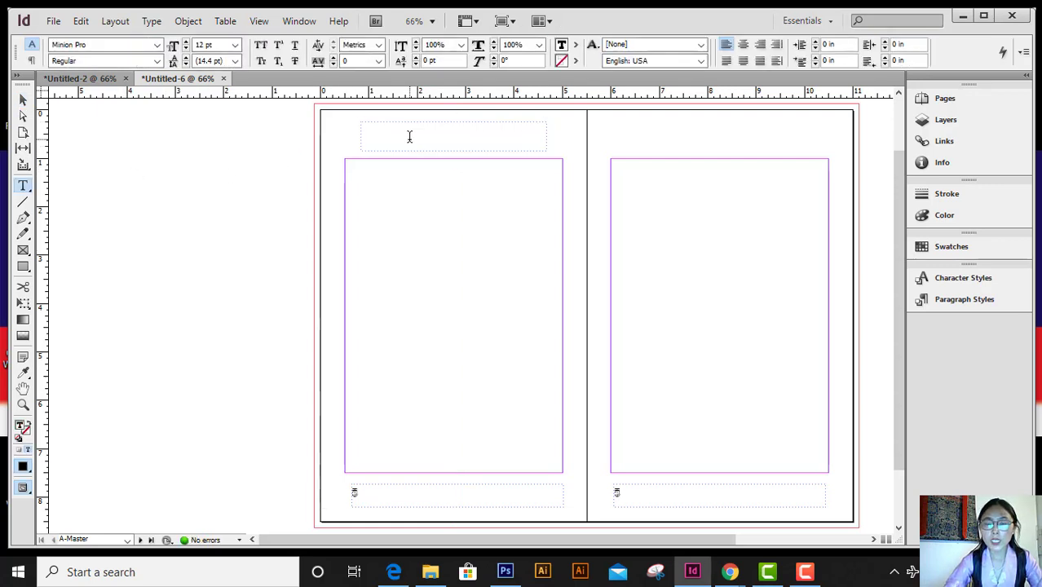
pyautogui.write('My Lan')
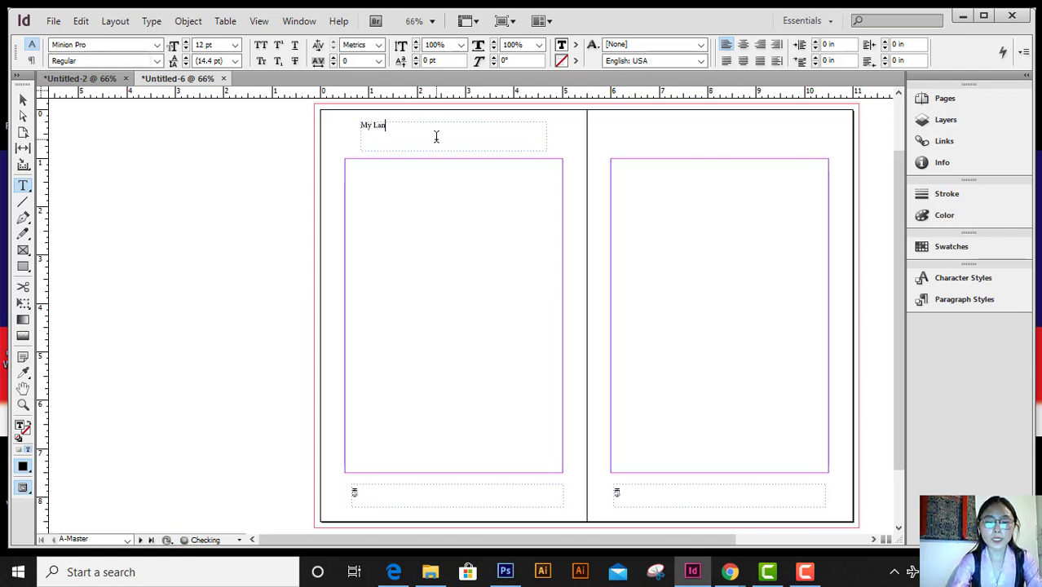
pyautogui.write('d and My')
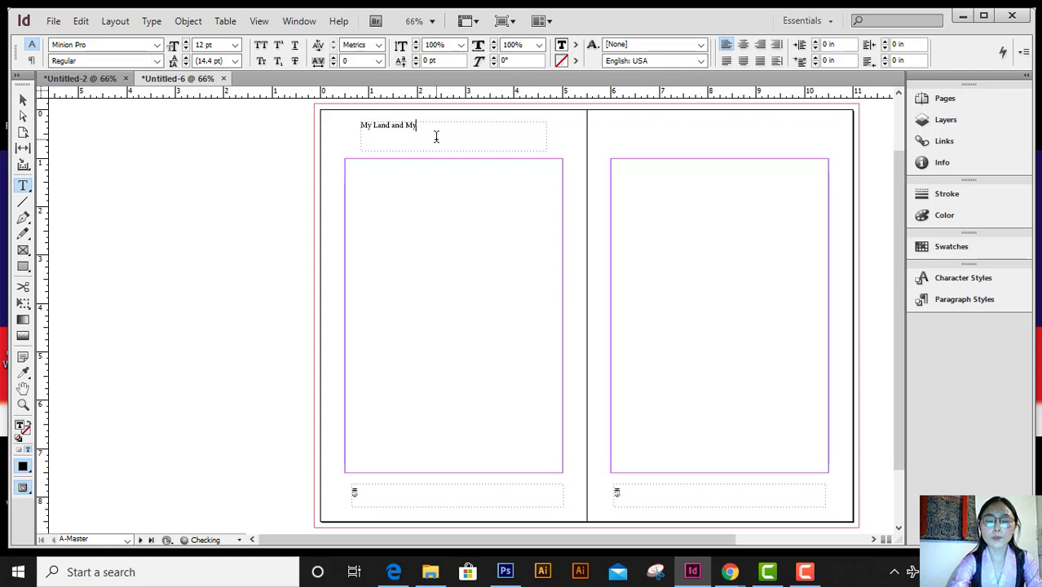
pyautogui.write(' People')
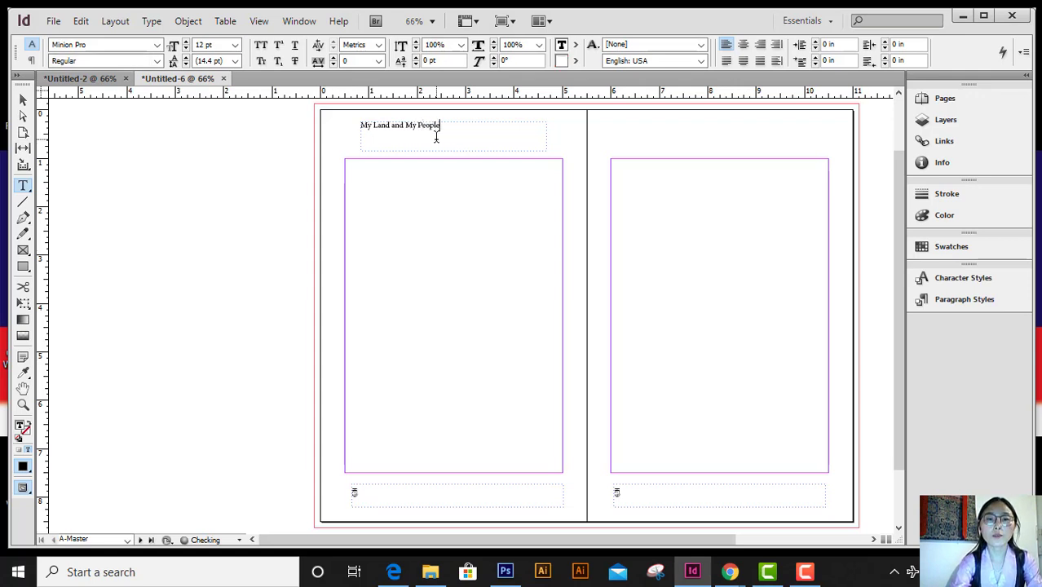
pyautogui.hotkey('ctrl', 'z')
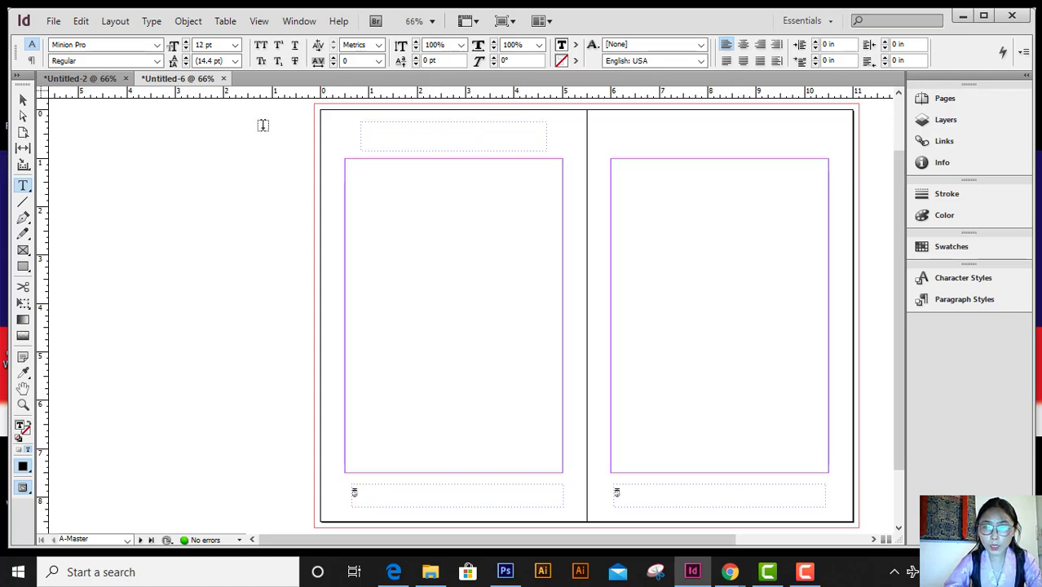
pyautogui.hotkey('ctrl', 'shift', 'z')
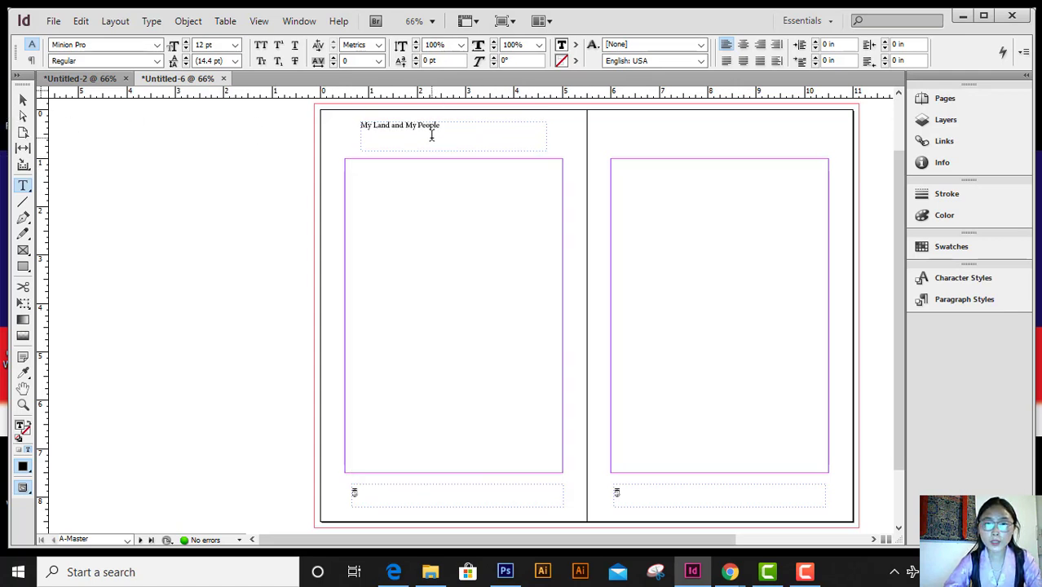
# Duplicate the header frame onto the right page of A-Master at X 6.33 in, Y 0.25 in.
pyautogui.click(24, 101)
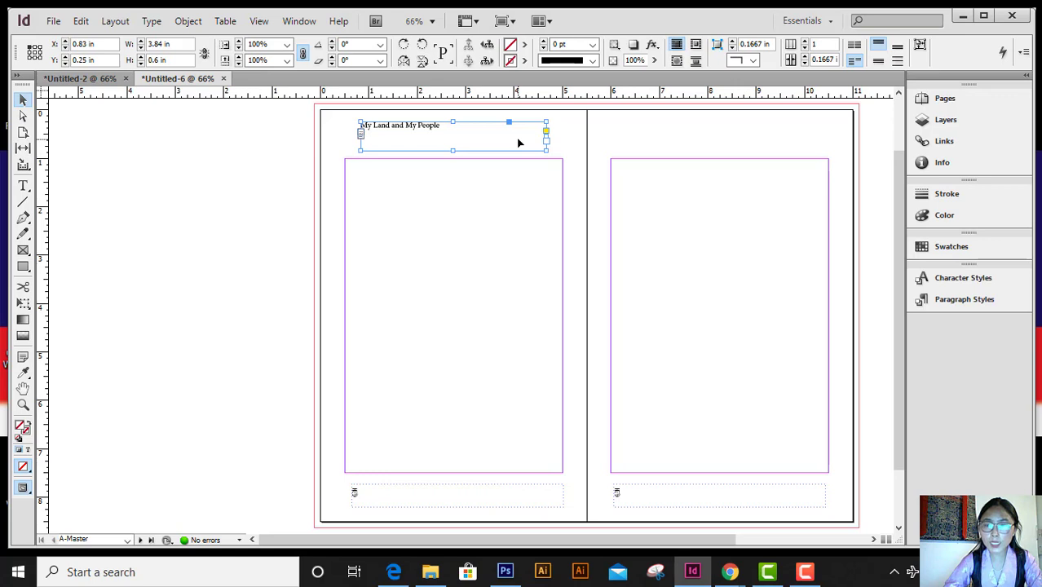
pyautogui.moveTo(520, 144); pyautogui.dragTo(788, 142)
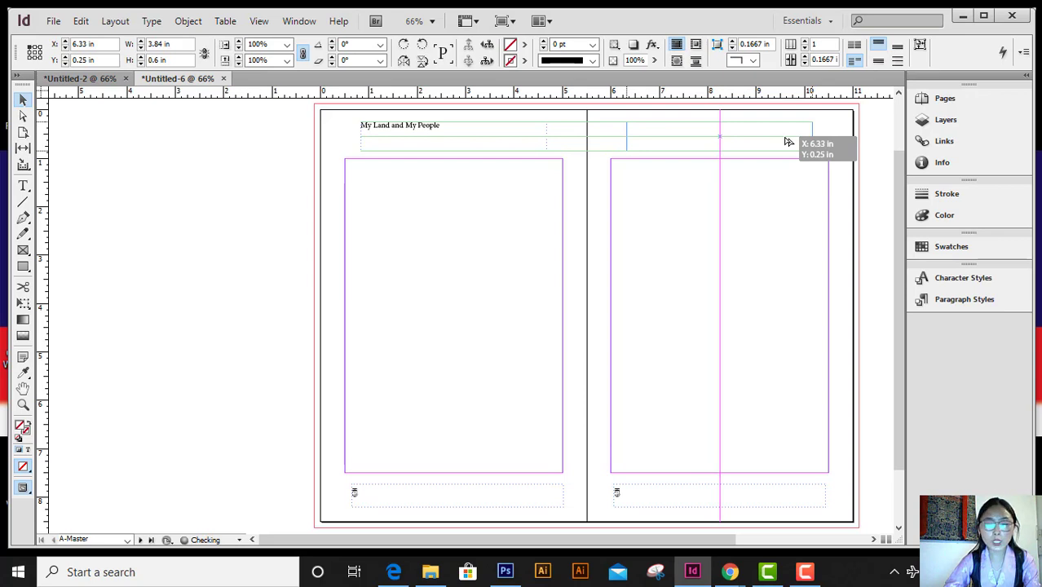
pyautogui.press('super+space')
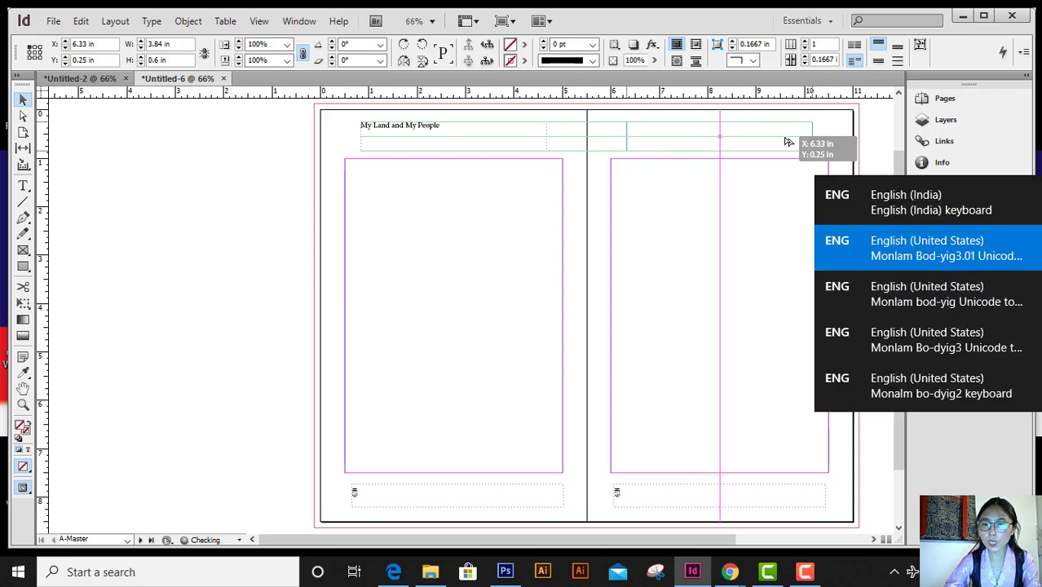
pyautogui.moveTo(788, 142); pyautogui.dragTo(779, 137)
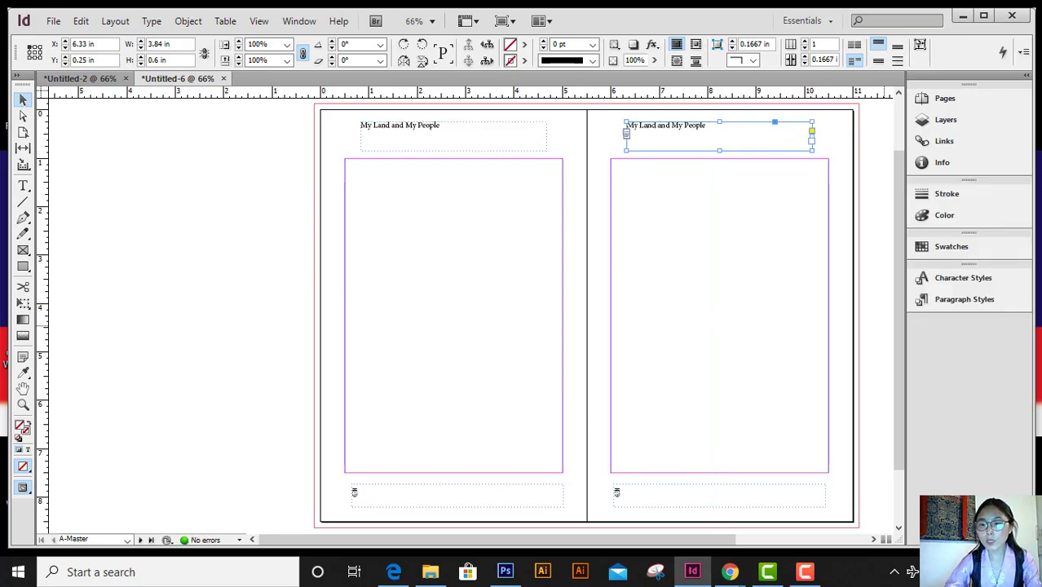
pyautogui.press('super+space')
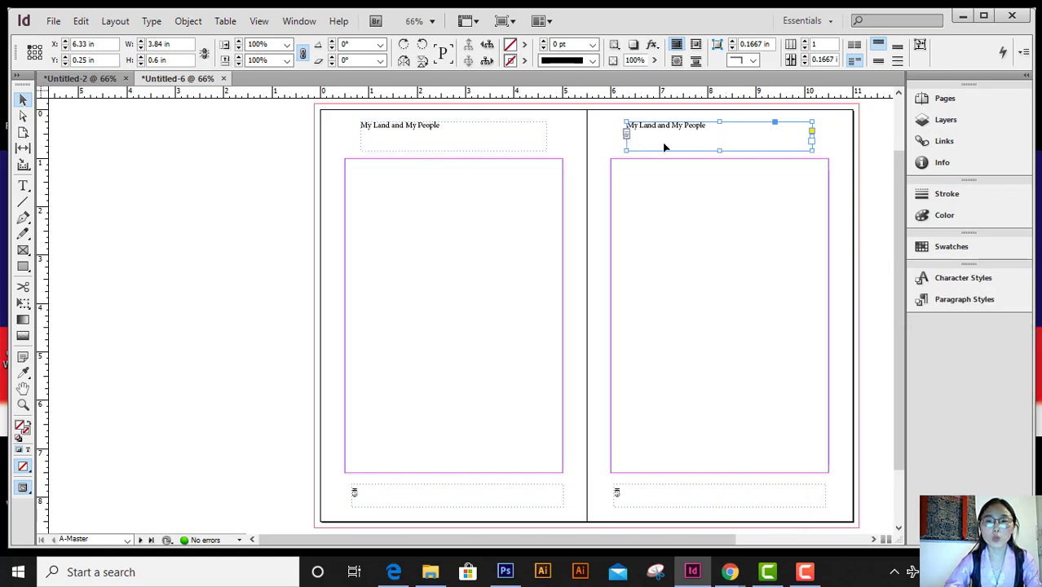
# Display the page thumbnails down to spread 2-3 and narrow their panel to uncover the right master page.
pyautogui.click(979, 299)
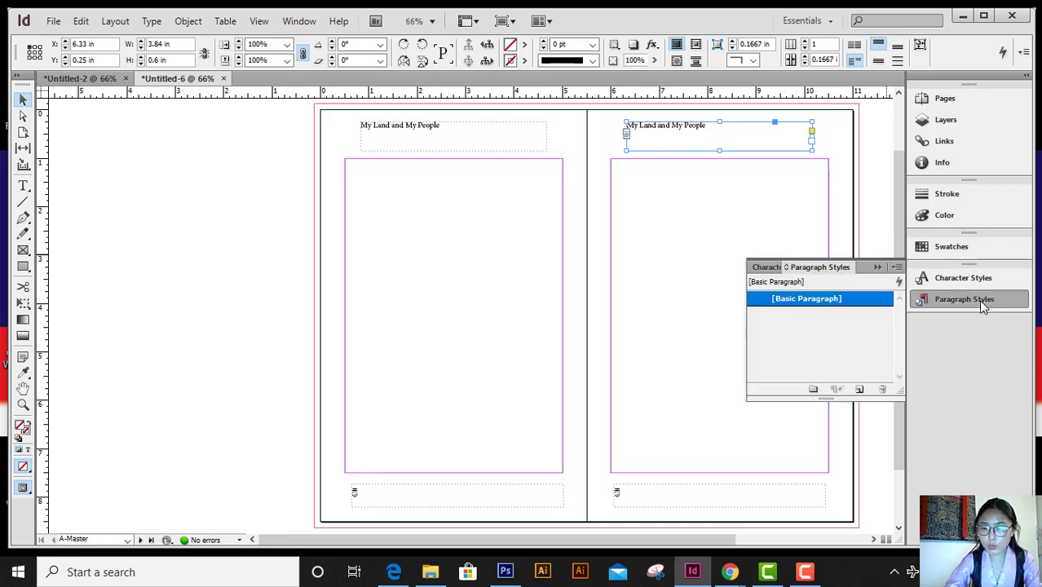
pyautogui.click(963, 106)
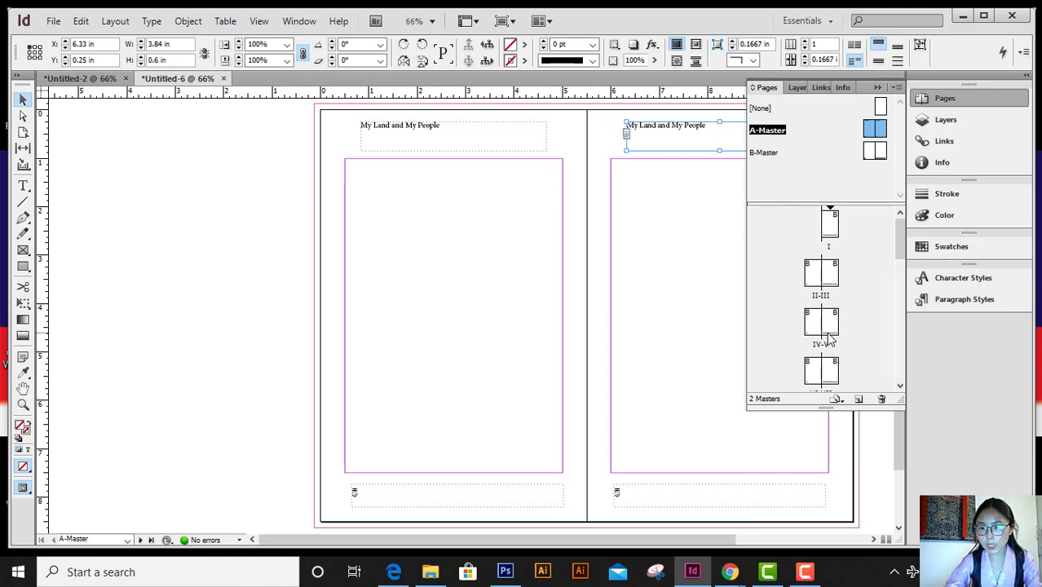
pyautogui.moveTo(900, 244); pyautogui.dragTo(749, 275)
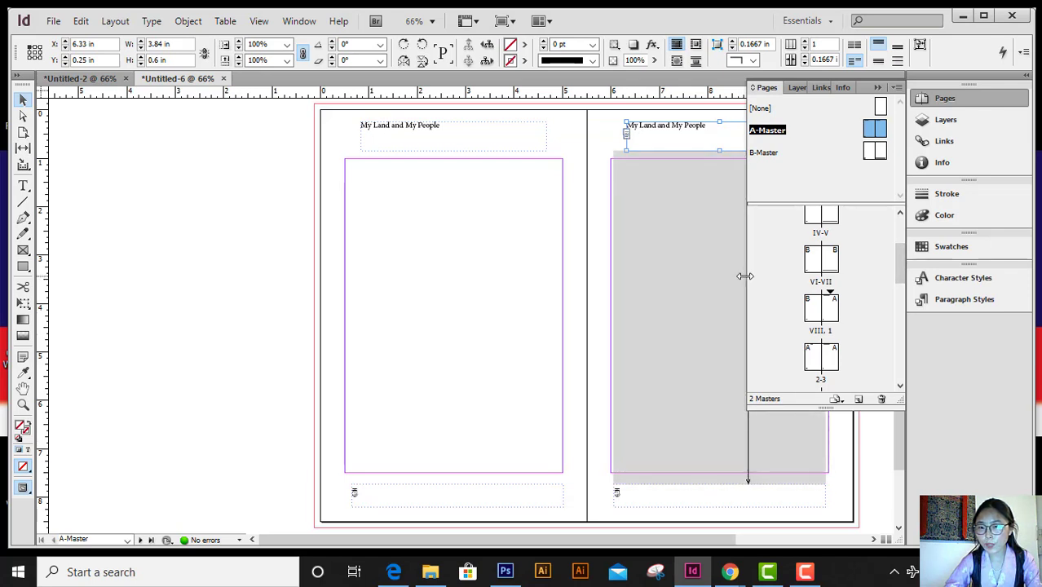
pyautogui.moveTo(752, 275); pyautogui.dragTo(689, 278)
# Examine the running headers on the A-Master spread at 100% and 200% magnification and the full spread at 50%.
pyautogui.press('space')
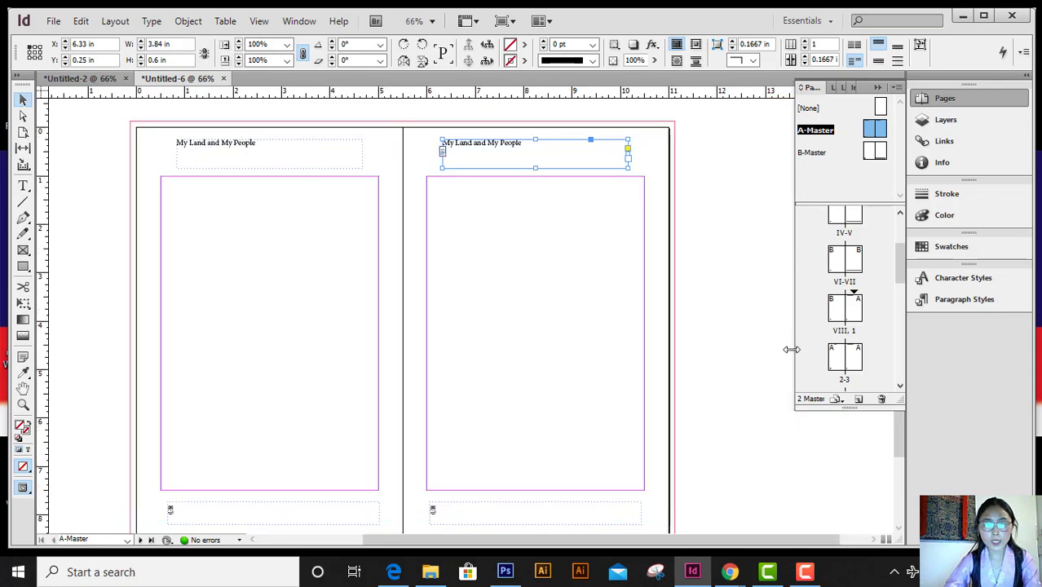
pyautogui.scroll(-1, 751, 373)
pyautogui.scroll(1, 751, 374)
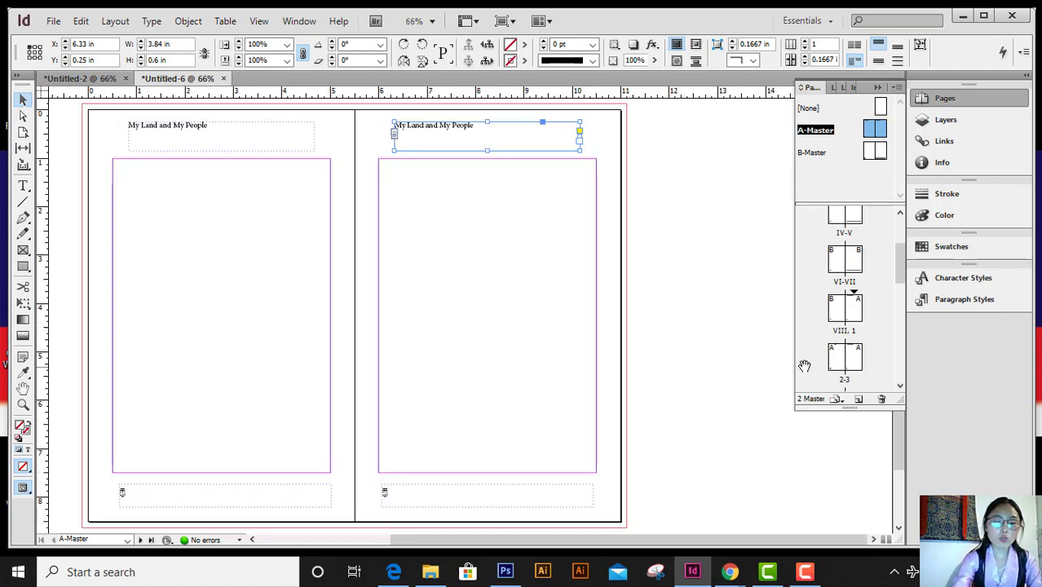
pyautogui.hotkey('ctrl', '1')
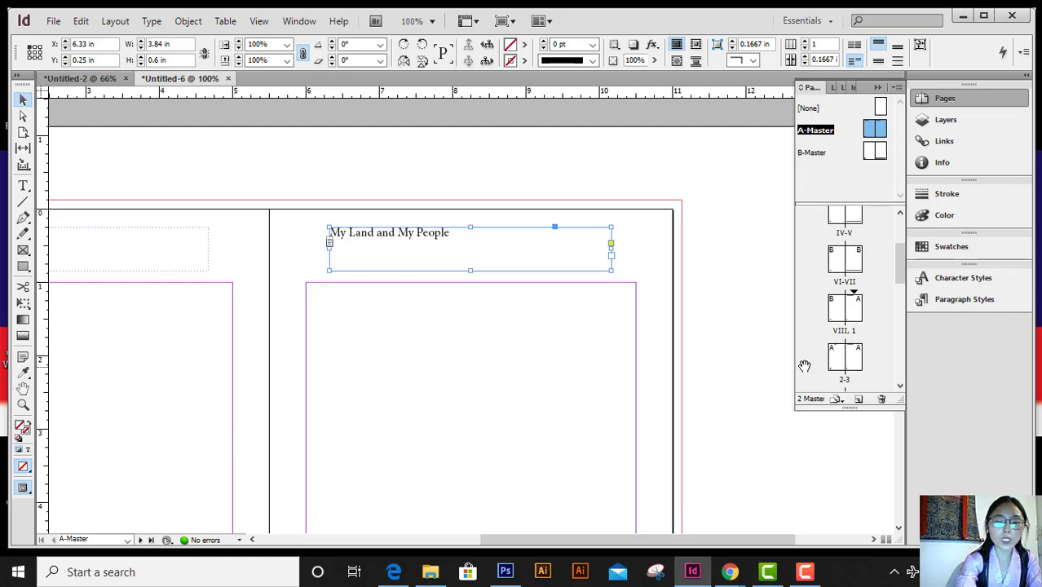
pyautogui.hotkey('ctrl', '2')
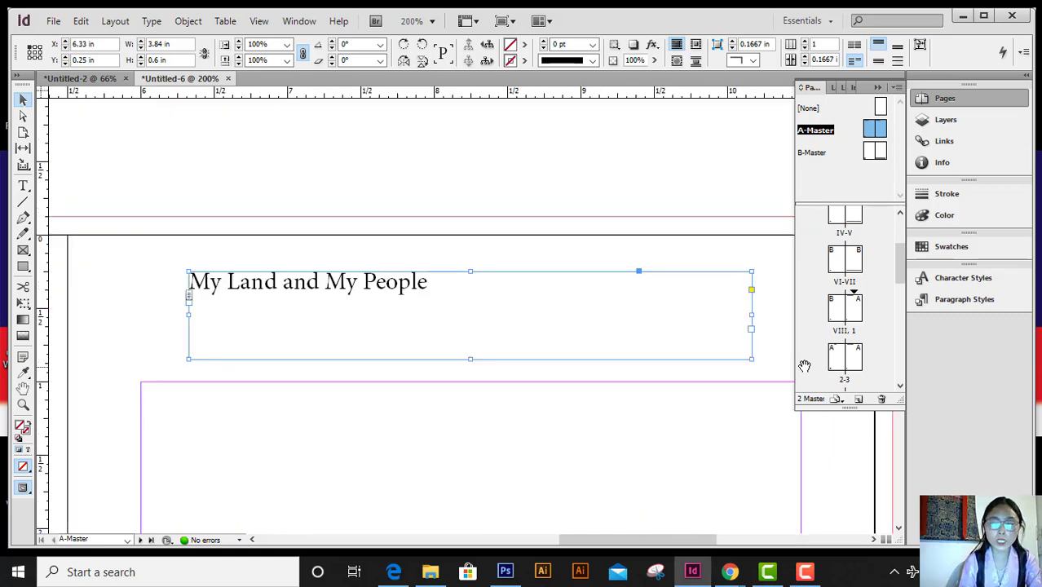
pyautogui.hotkey('ctrl', 'alt', '0')
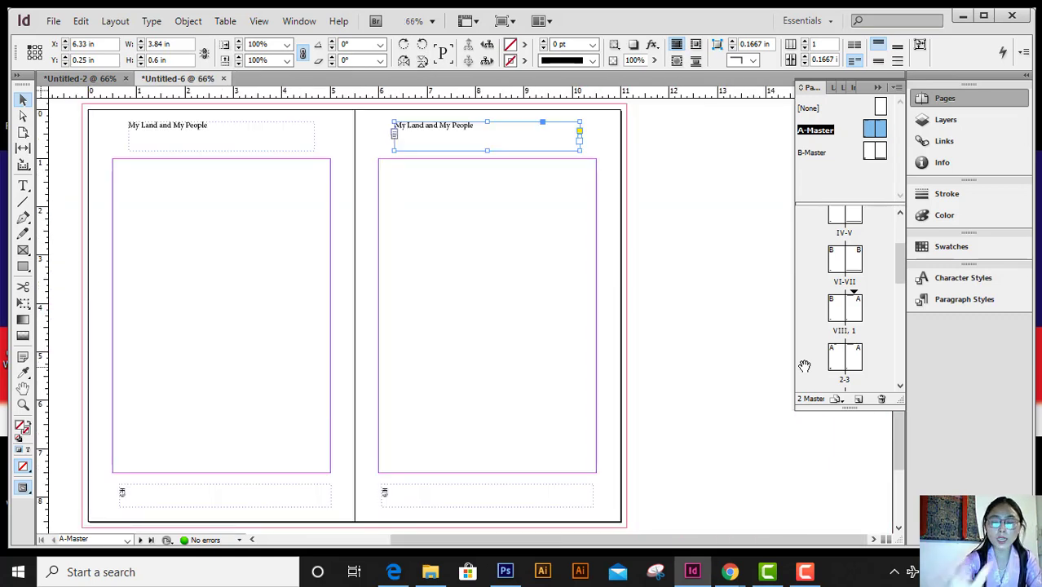
pyautogui.hotkey('ctrl', '-')
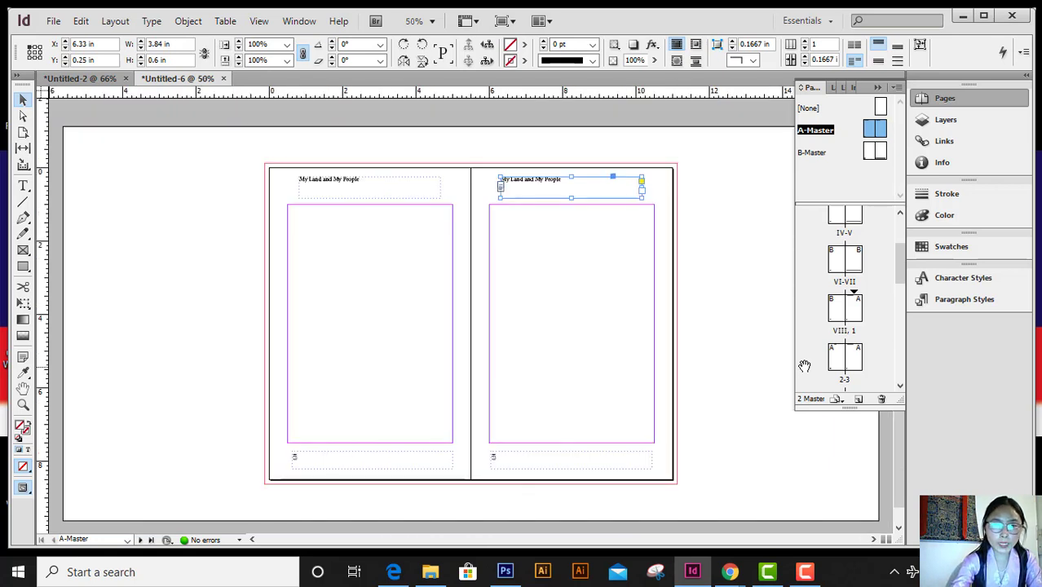
pyautogui.hotkey('ctrl', '-')
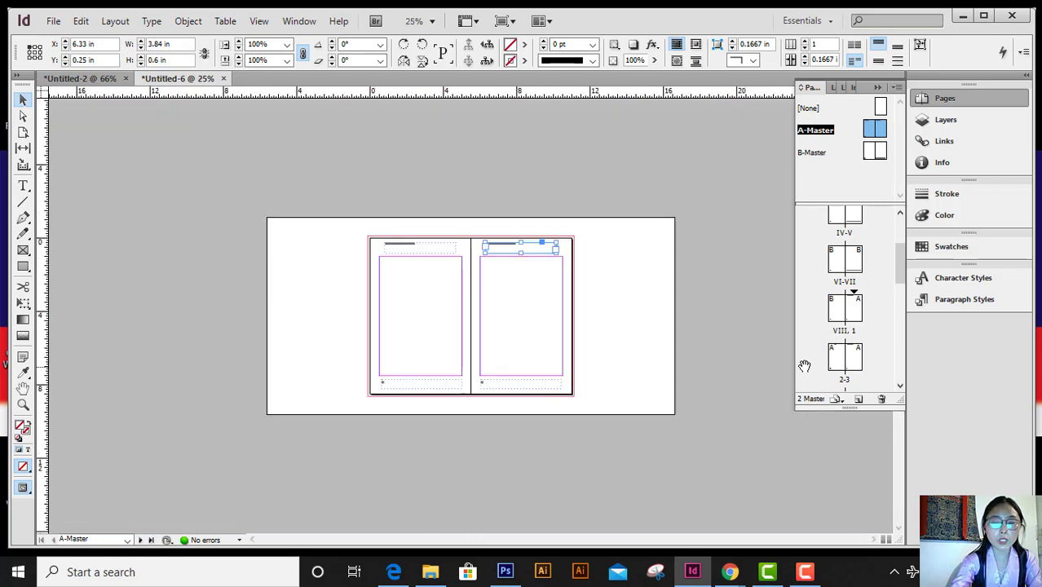
pyautogui.hotkey('ctrl', '-')
pyautogui.hotkey('ctrl', '-')
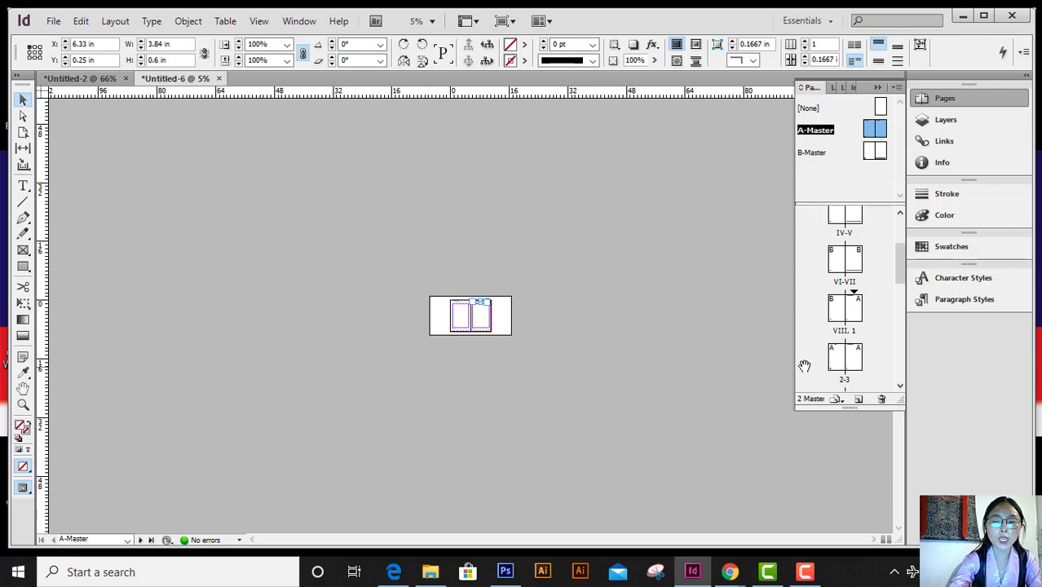
pyautogui.hotkey('ctrl', '=')
pyautogui.hotkey('ctrl', '=')
pyautogui.hotkey('ctrl', '=')
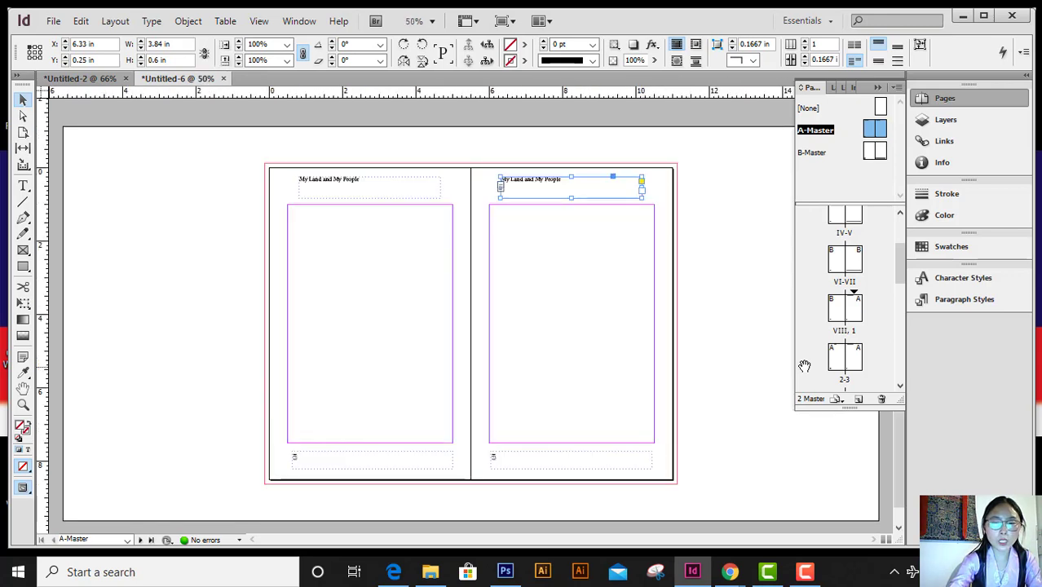
pyautogui.hotkey('ctrl', '=')
pyautogui.moveTo(804, 366); pyautogui.dragTo(854, 315)
pyautogui.hotkey('ctrl', '-')
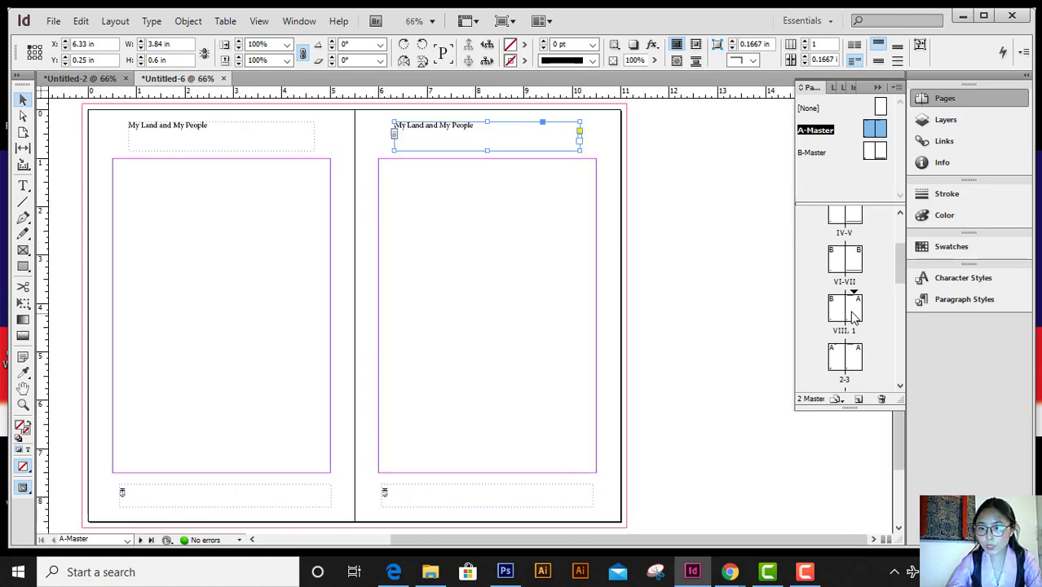
# Display page 1 and examine the running headers and page-number footers on the following spreads through page 5.
pyautogui.doubleClick(854, 311)
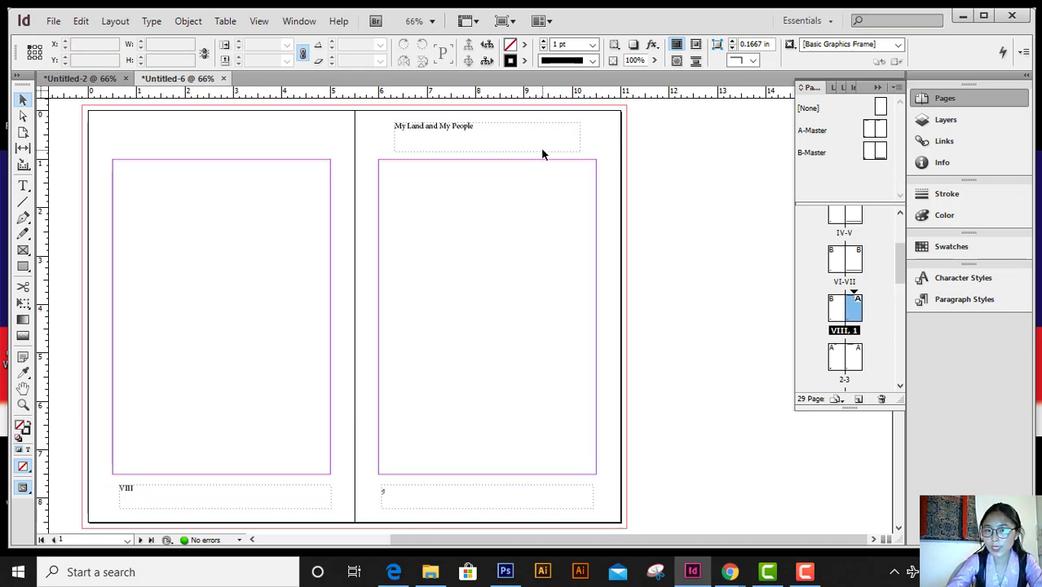
pyautogui.scroll(-8, 542, 153)
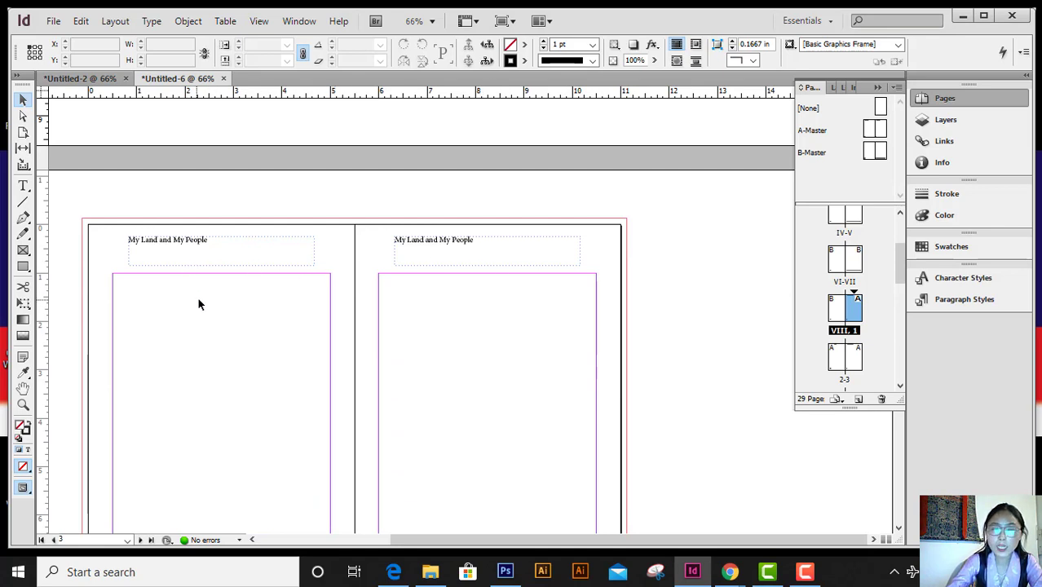
pyautogui.scroll(4, 229, 407)
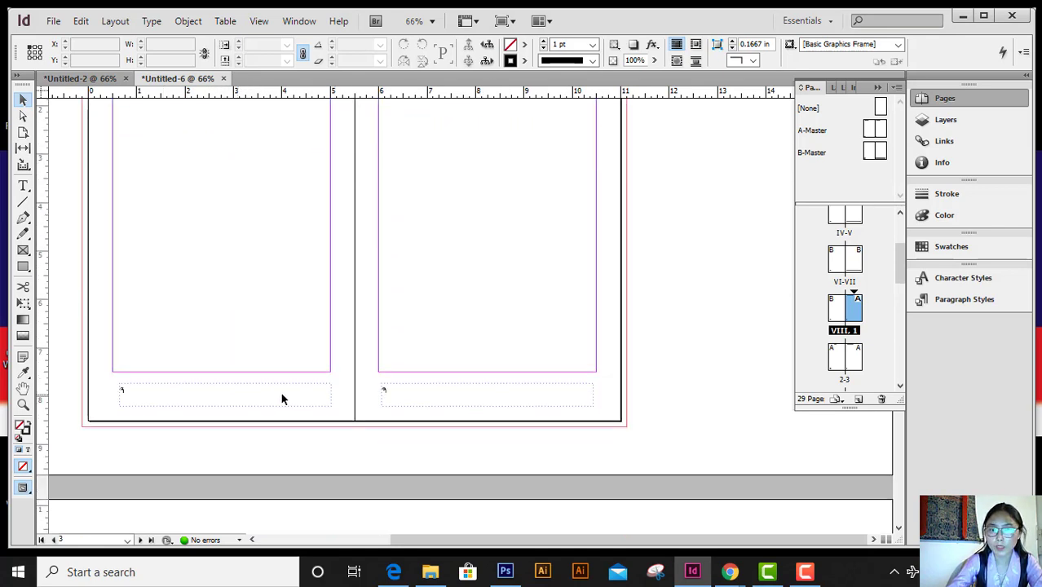
pyautogui.scroll(-10, 366, 465)
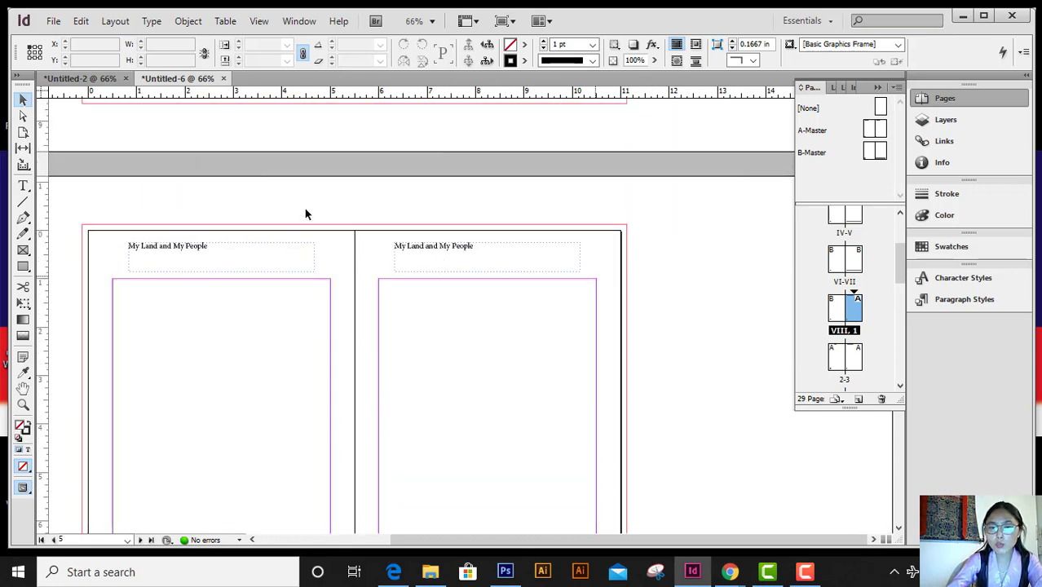
pyautogui.scroll(-5, 453, 294)
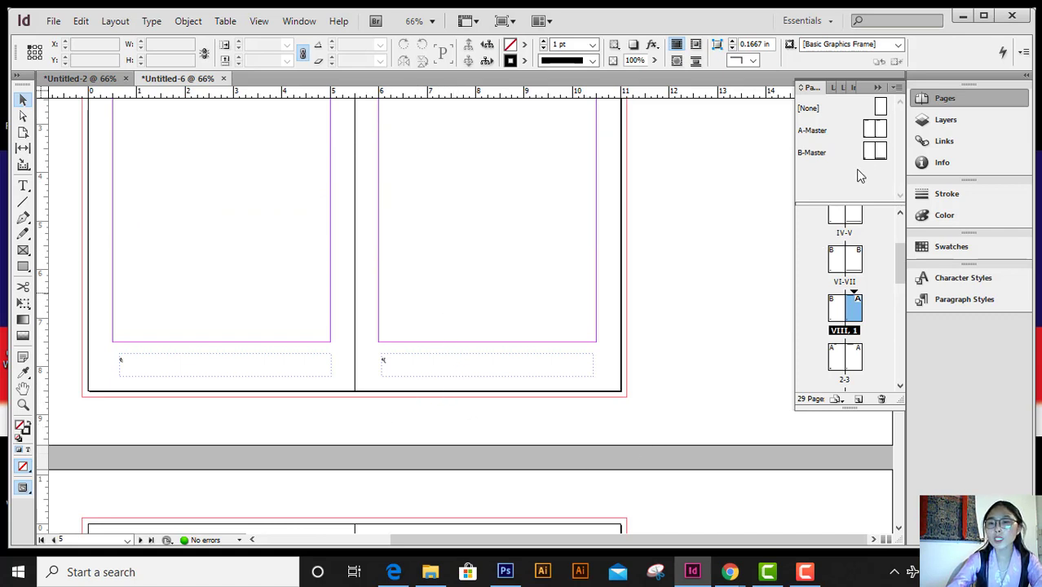
# Open the A-Master spread and right-align the page number in the right page's footer frame.
pyautogui.doubleClick(822, 137)
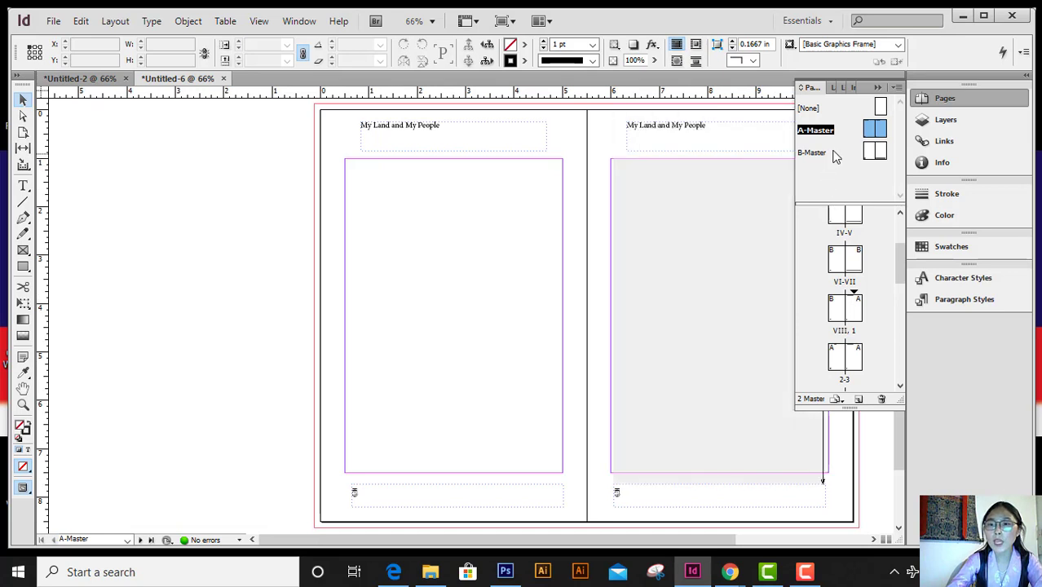
pyautogui.doubleClick(633, 495)
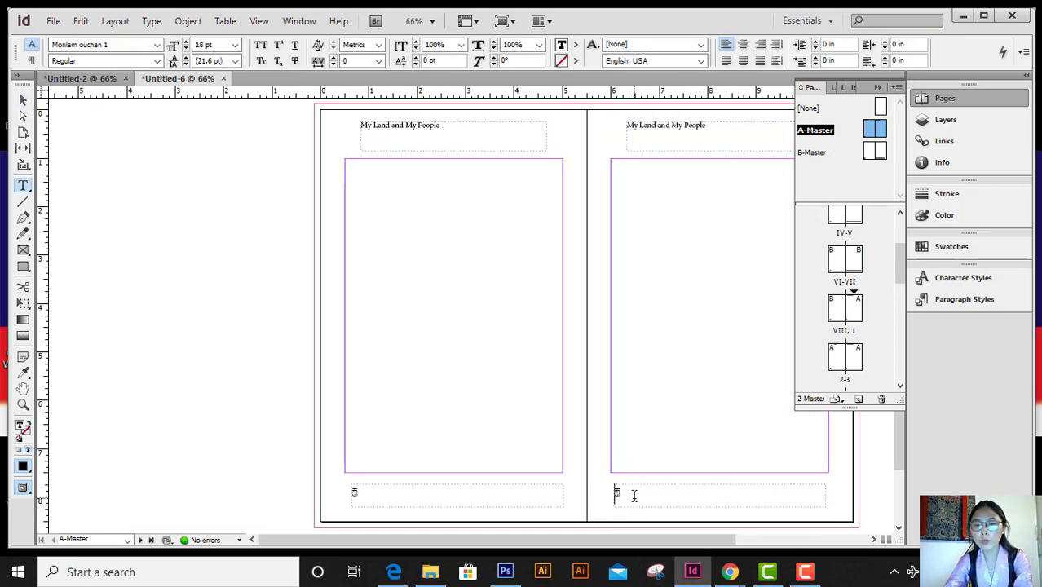
pyautogui.hotkey('ctrl', 'shift', 'r')
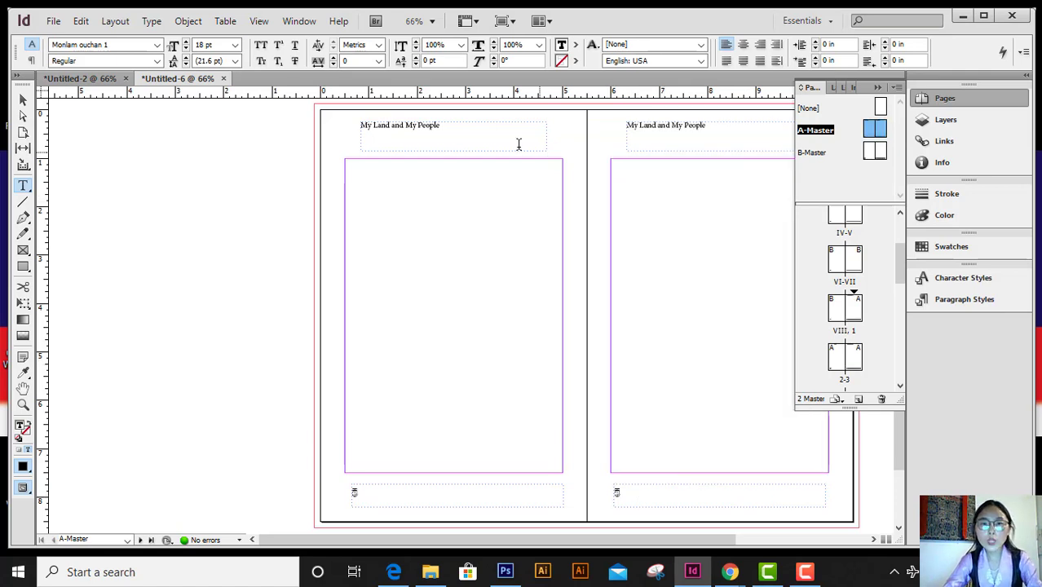
pyautogui.click(415, 125)
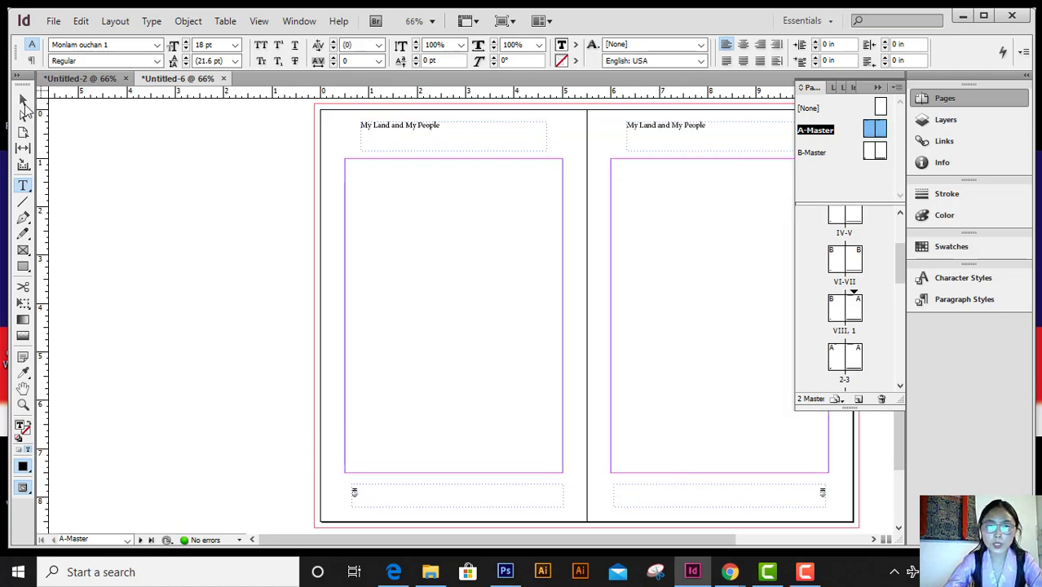
pyautogui.click(22, 101)
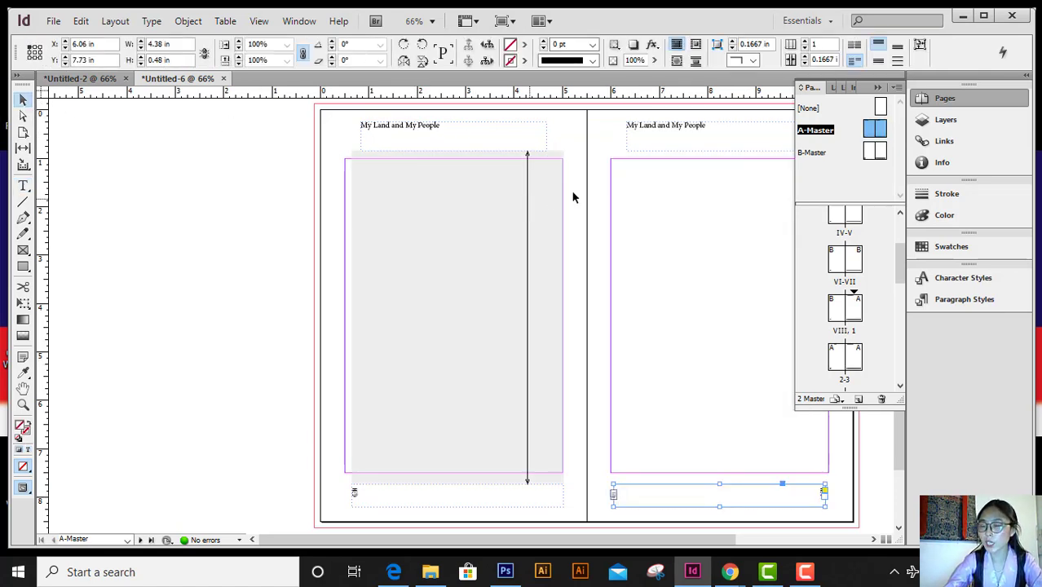
# Uncover the whole right page of A-Master and delete its running header frame.
pyautogui.click(878, 87)
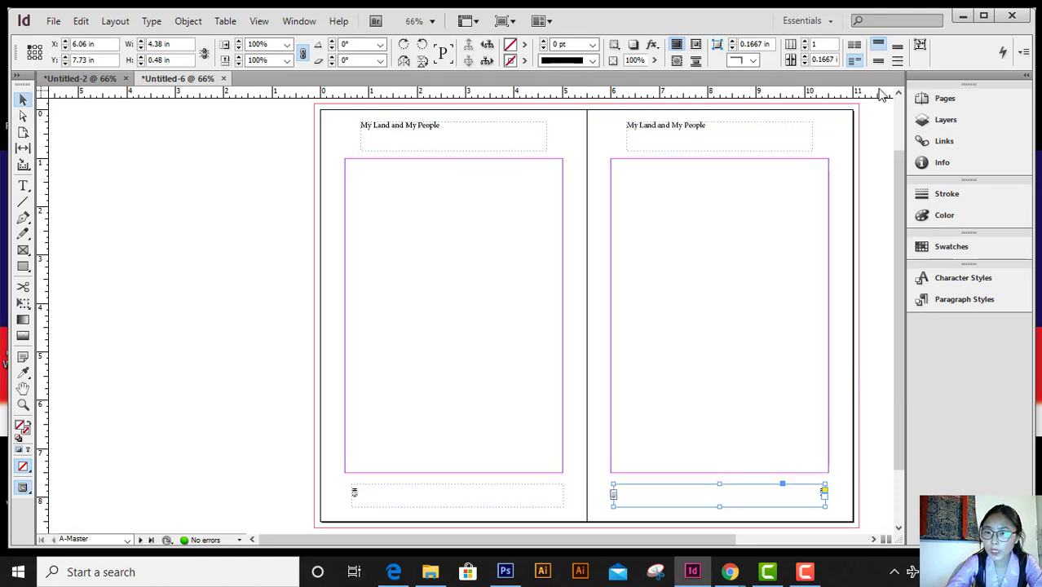
pyautogui.click(714, 137)
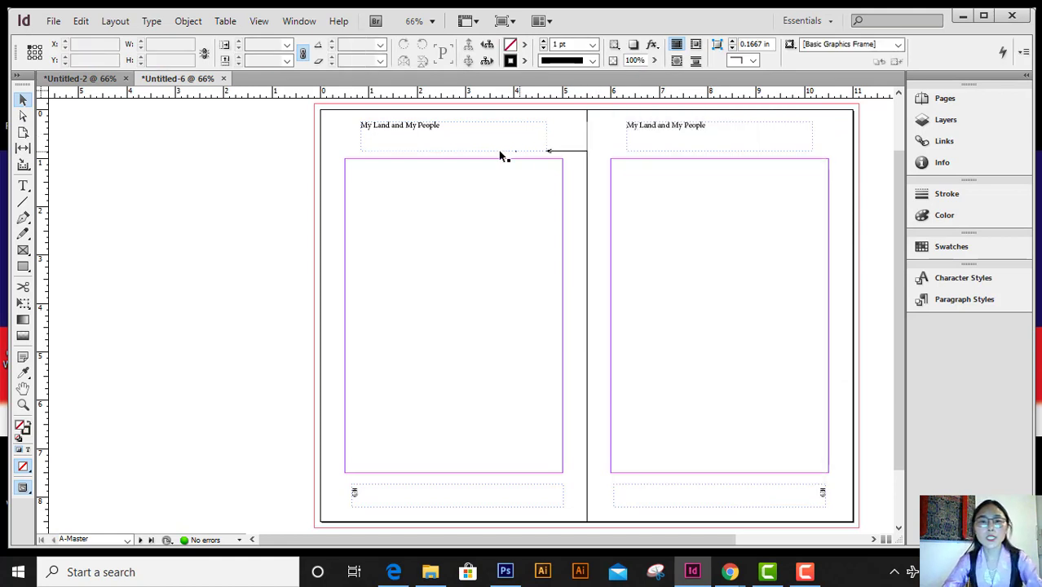
pyautogui.hotkey('ctrl', 'z')
# Shorten the left master page's running header frame to 0.3 in high and set its text to 18 pt.
pyautogui.click(449, 138)
pyautogui.moveTo(453, 150)
pyautogui.mouseDown()
pyautogui.moveTo(463, 158)
pyautogui.moveTo(454, 125)
pyautogui.moveTo(452, 136)
pyautogui.mouseUp()
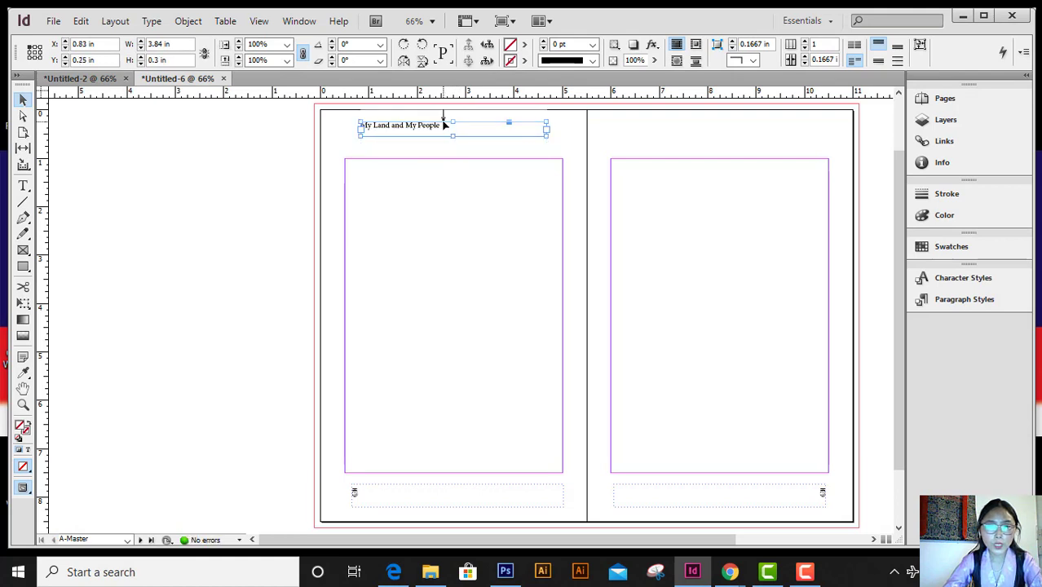
pyautogui.doubleClick(447, 125)
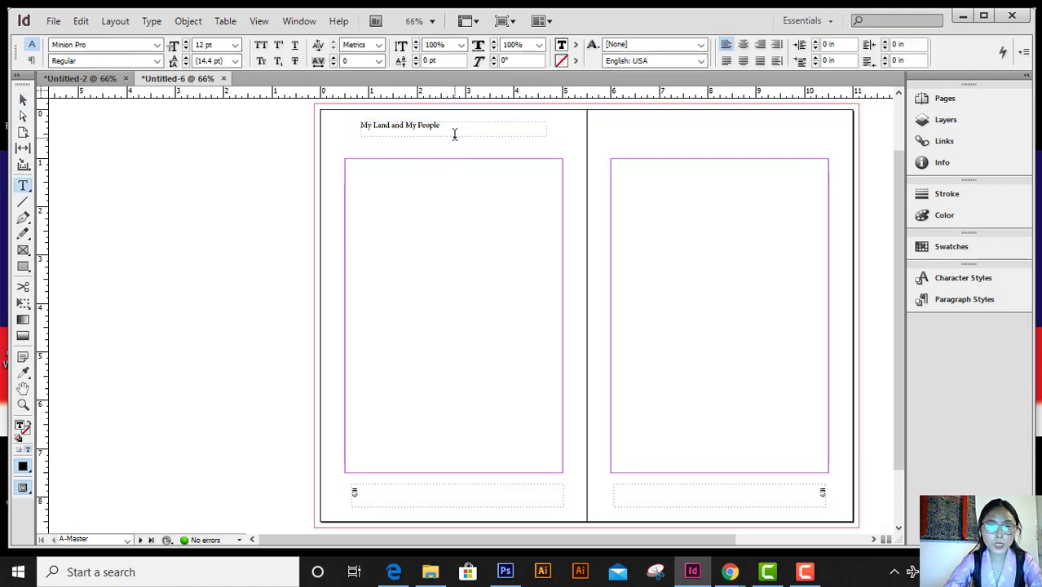
pyautogui.doubleClick(428, 125)
pyautogui.hotkey('ctrl', 'a')
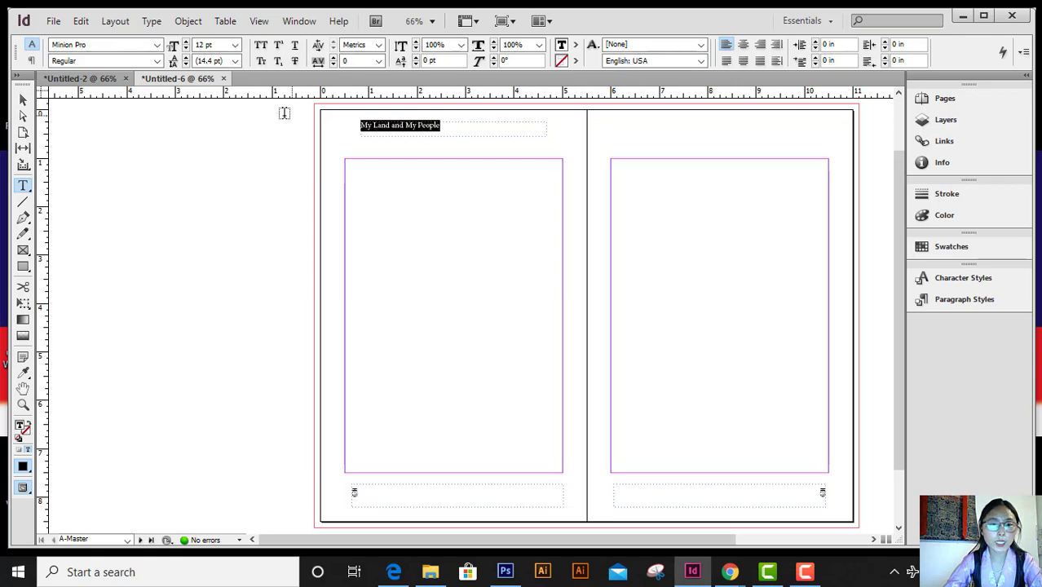
pyautogui.click(235, 44)
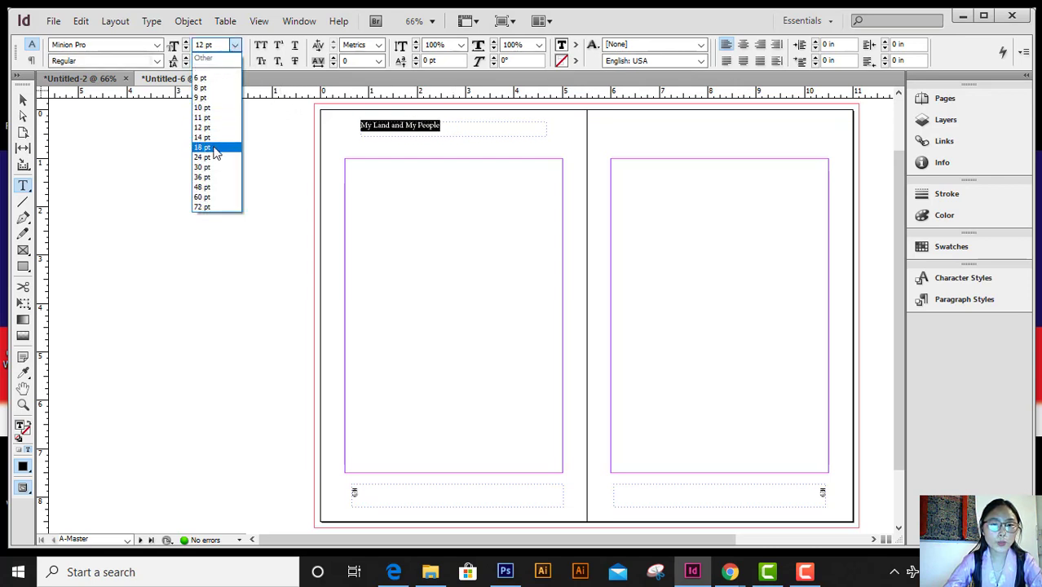
pyautogui.click(214, 152)
pyautogui.click(23, 100)
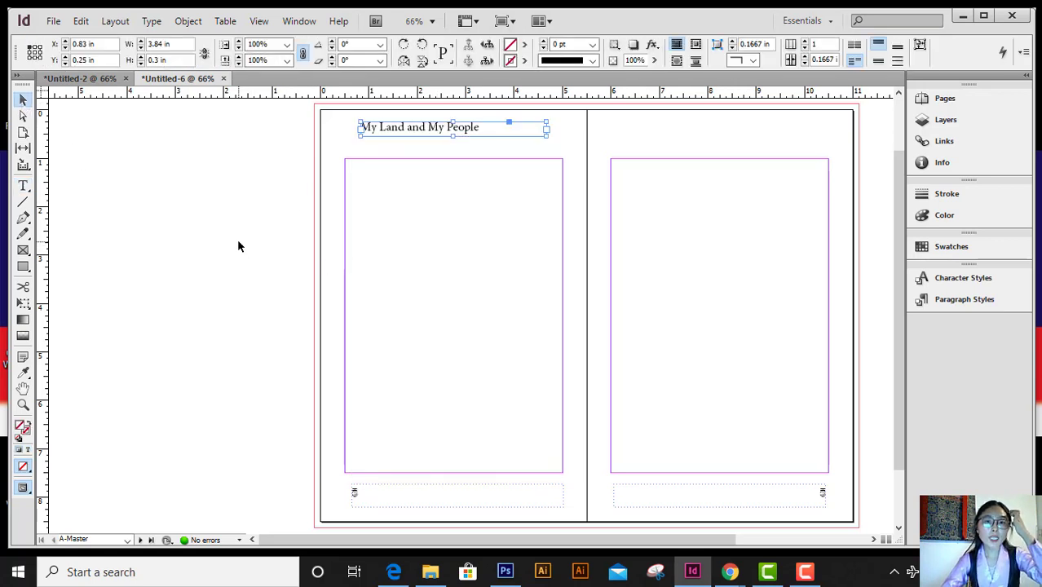
# Draw a horizontal line about 3.84 in long just below the running header frame, matching the frame's width.
pyautogui.click(23, 204)
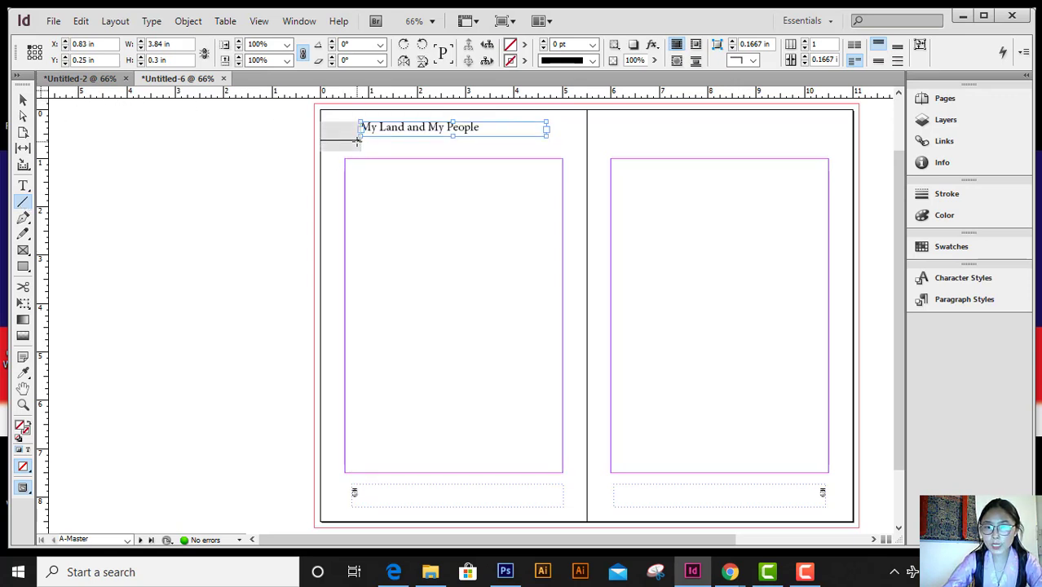
pyautogui.moveTo(356, 140); pyautogui.dragTo(558, 141)
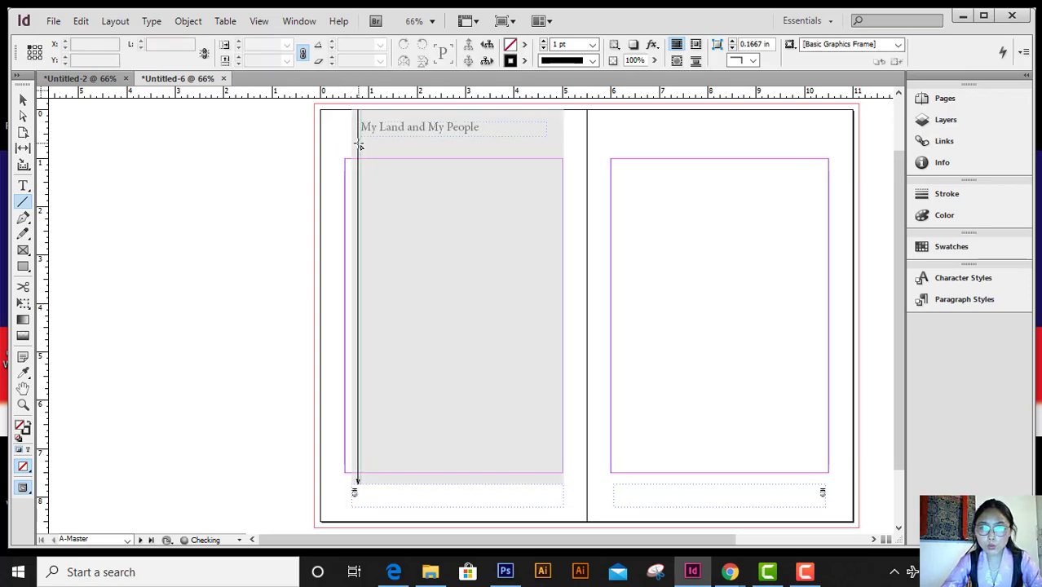
pyautogui.moveTo(359, 144); pyautogui.dragTo(544, 148)
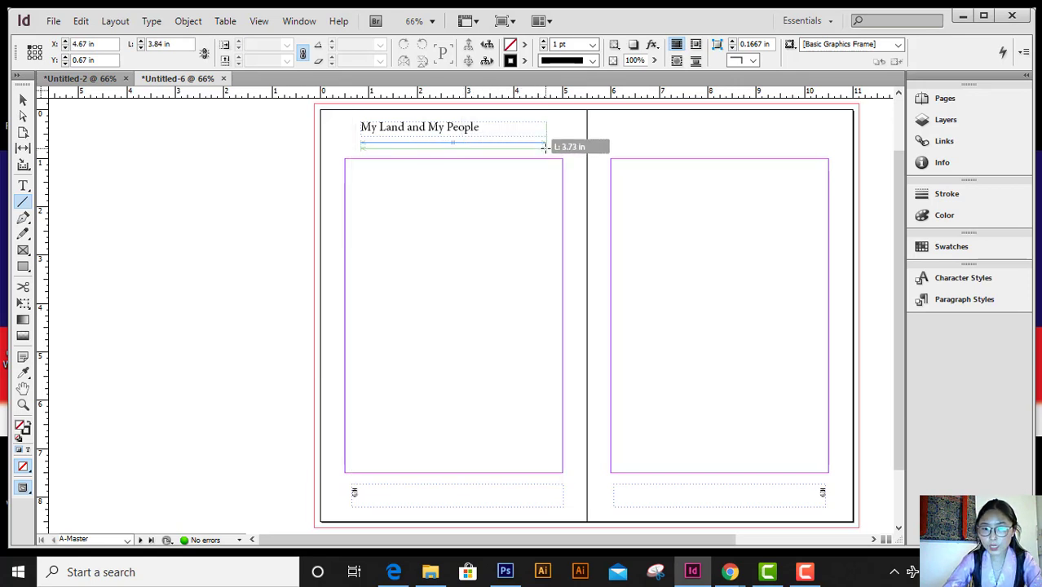
pyautogui.moveTo(544, 148); pyautogui.dragTo(547, 142)
pyautogui.click(22, 101)
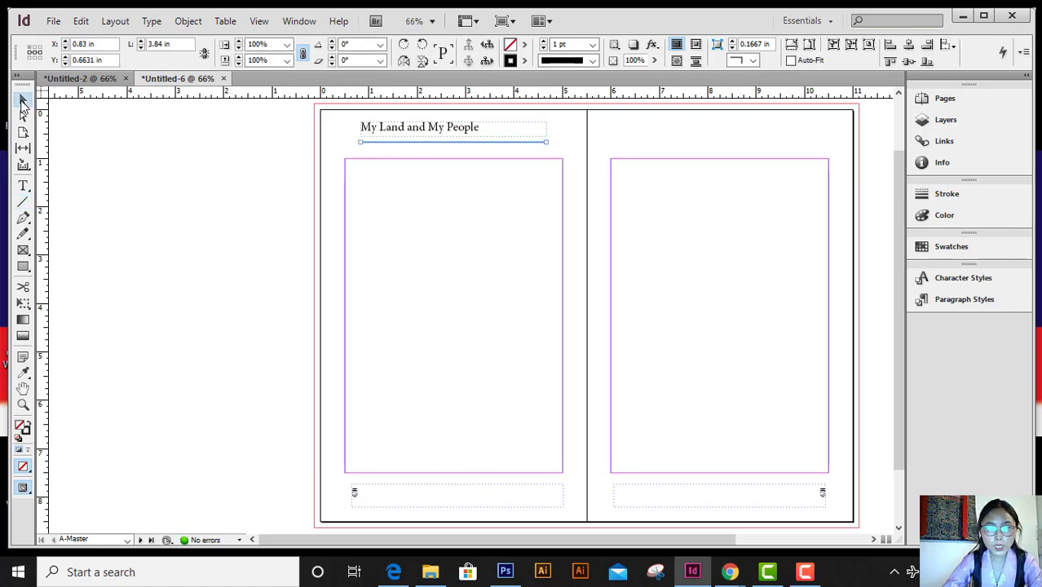
# Nudge the header line up to Y 0.6075 in, closer to the running header frame.
pyautogui.press('Up')
pyautogui.press('Up')
pyautogui.press('Up')
pyautogui.press('Up')
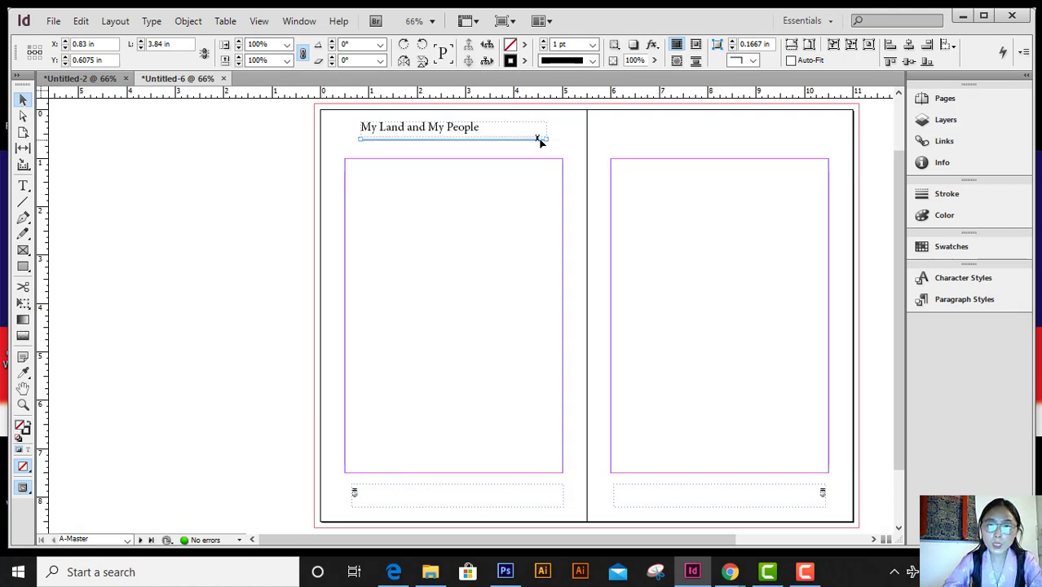
# Try stroke weights of 6 pt and 0.5 pt on the header line.
pyautogui.click(593, 46)
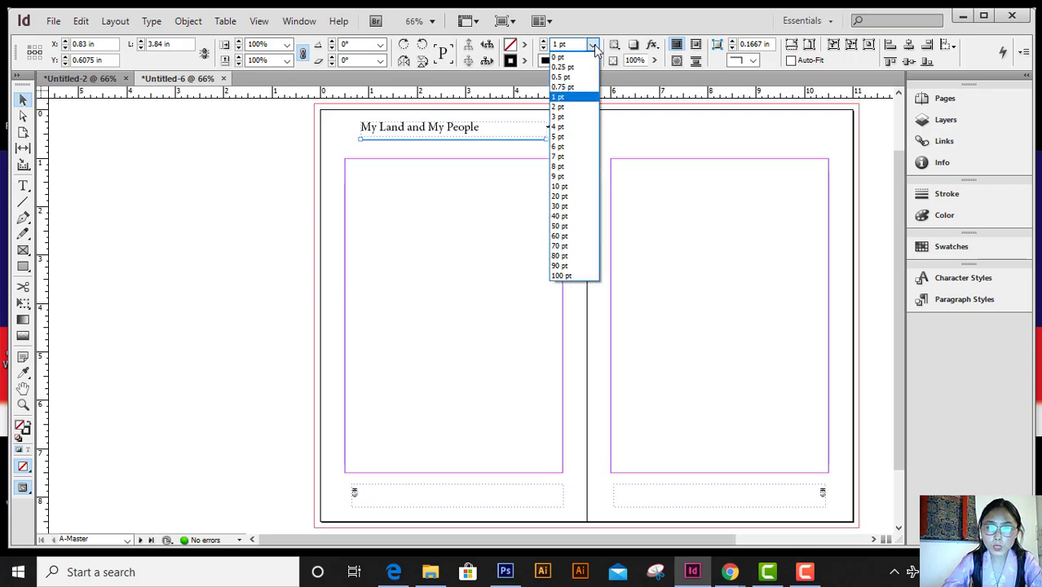
pyautogui.click(581, 148)
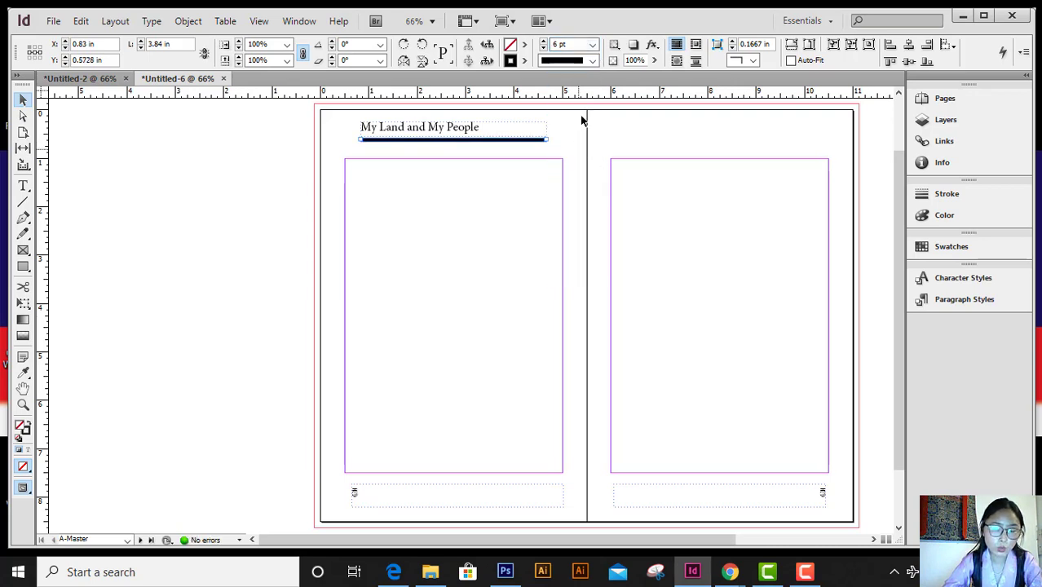
pyautogui.click(593, 45)
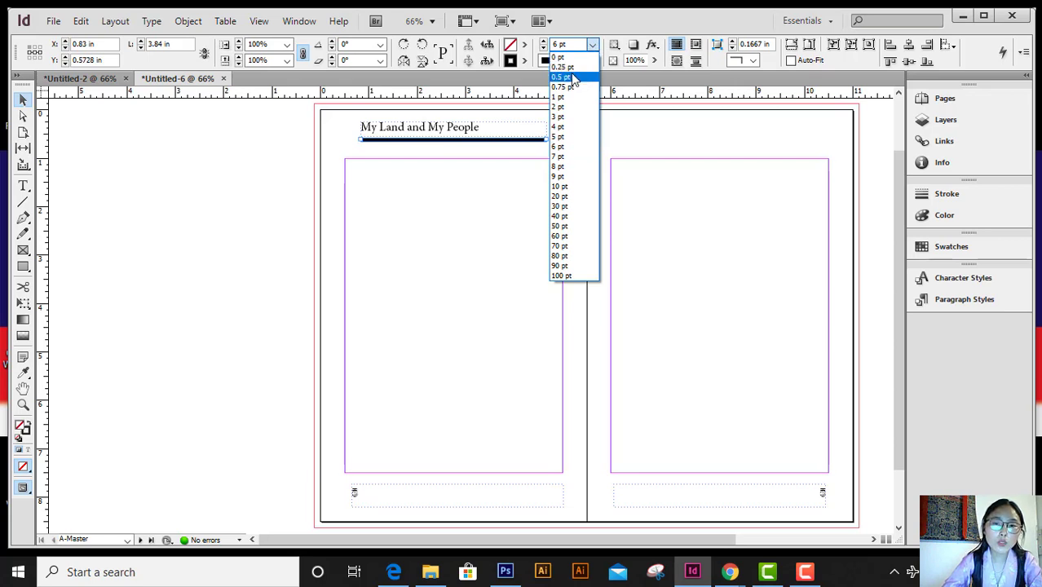
pyautogui.click(574, 78)
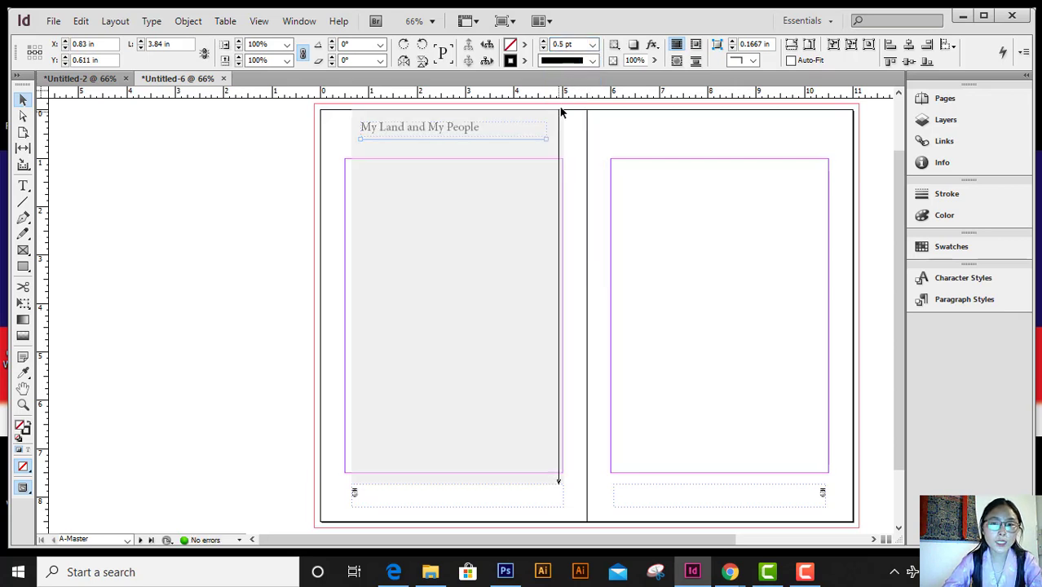
# Set the header line's stroke weight to 0.75 pt.
pyautogui.click(593, 46)
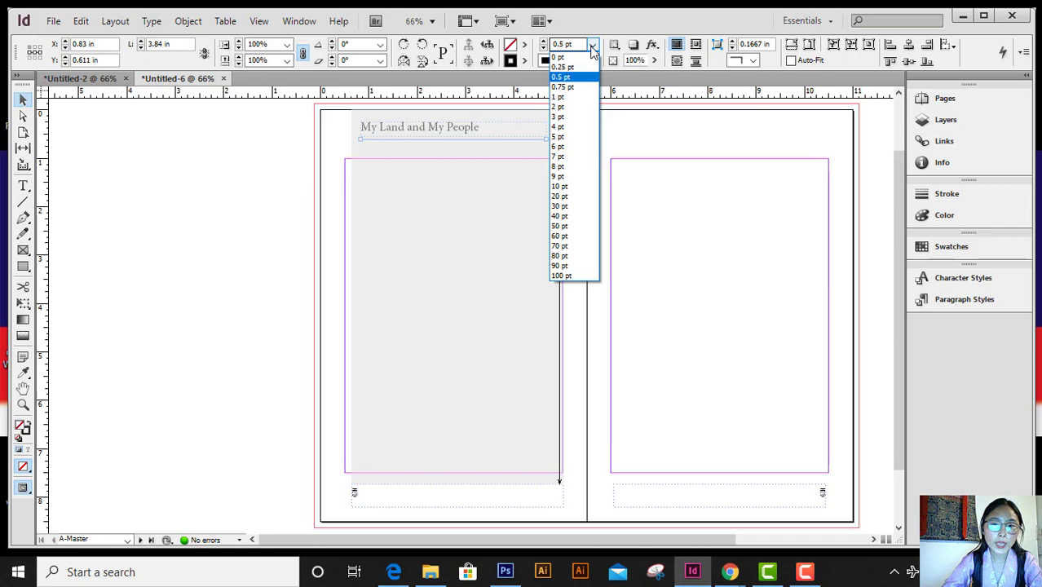
pyautogui.click(574, 87)
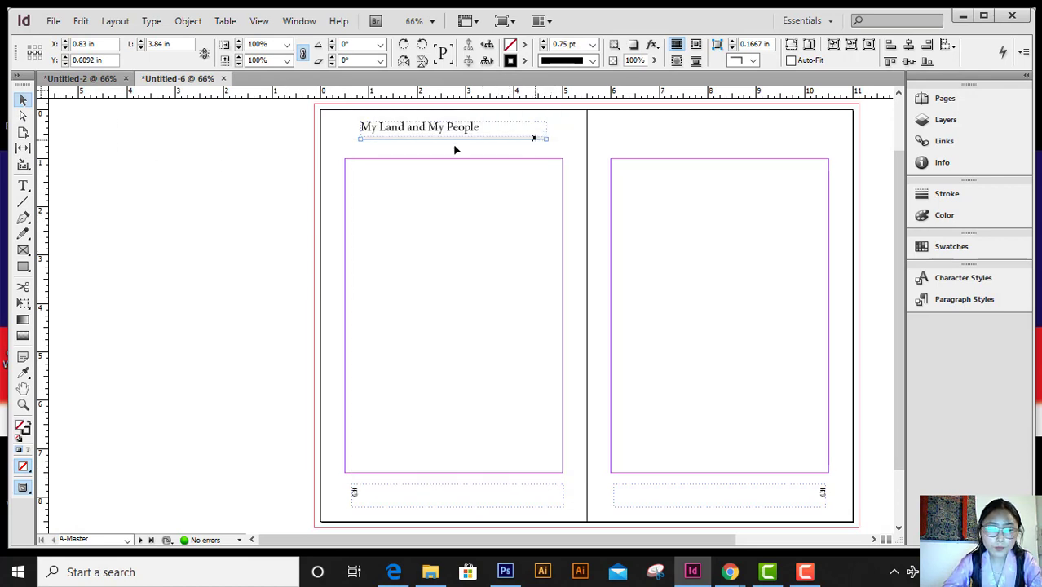
# Duplicate the header line just below the original and nudge the copy up to Y 0.665 in.
pyautogui.click(23, 148)
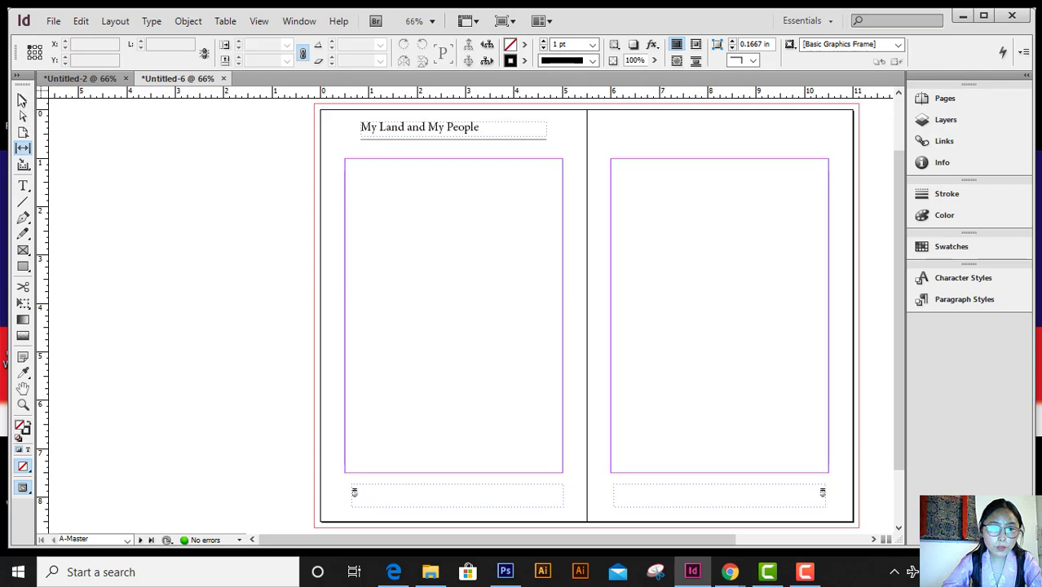
pyautogui.click(23, 100)
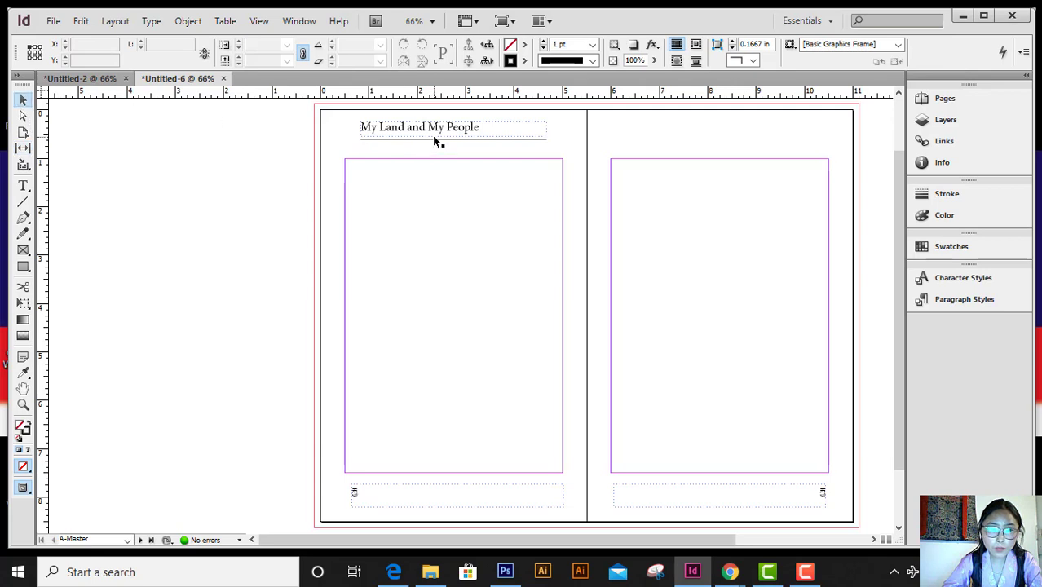
pyautogui.click(434, 140)
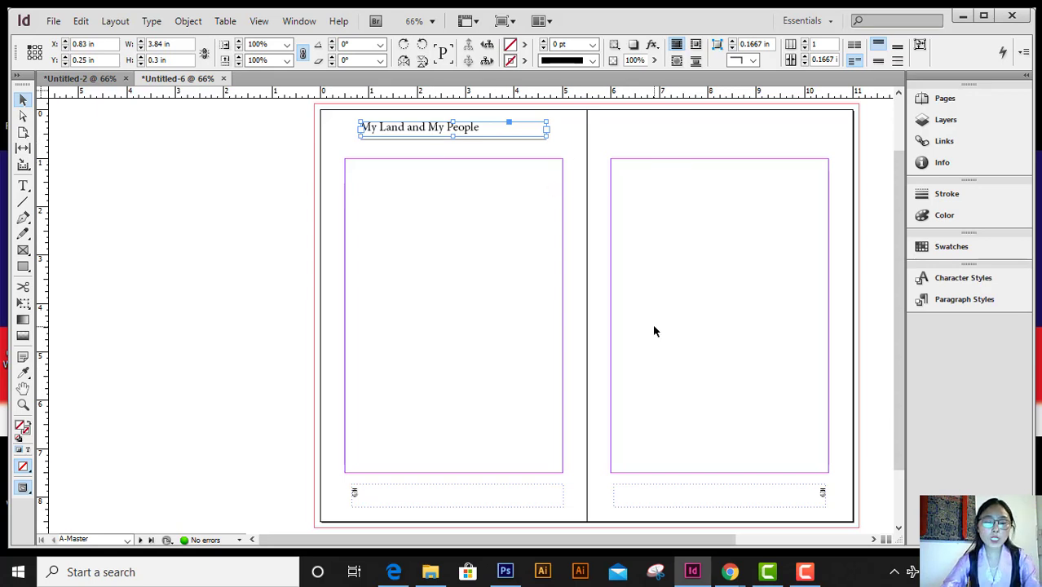
pyautogui.hotkey('ctrl', '1')
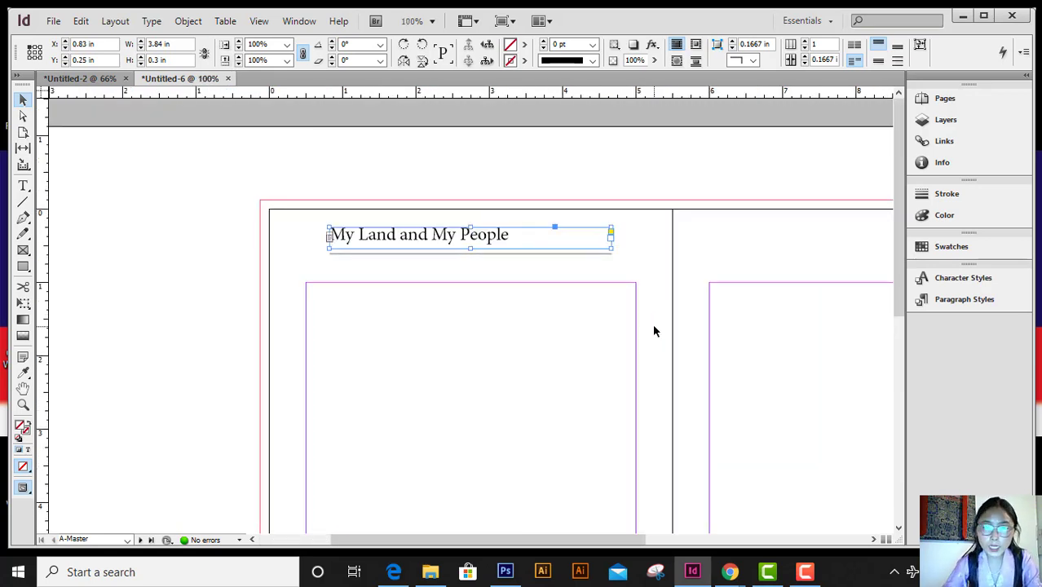
pyautogui.click(600, 254)
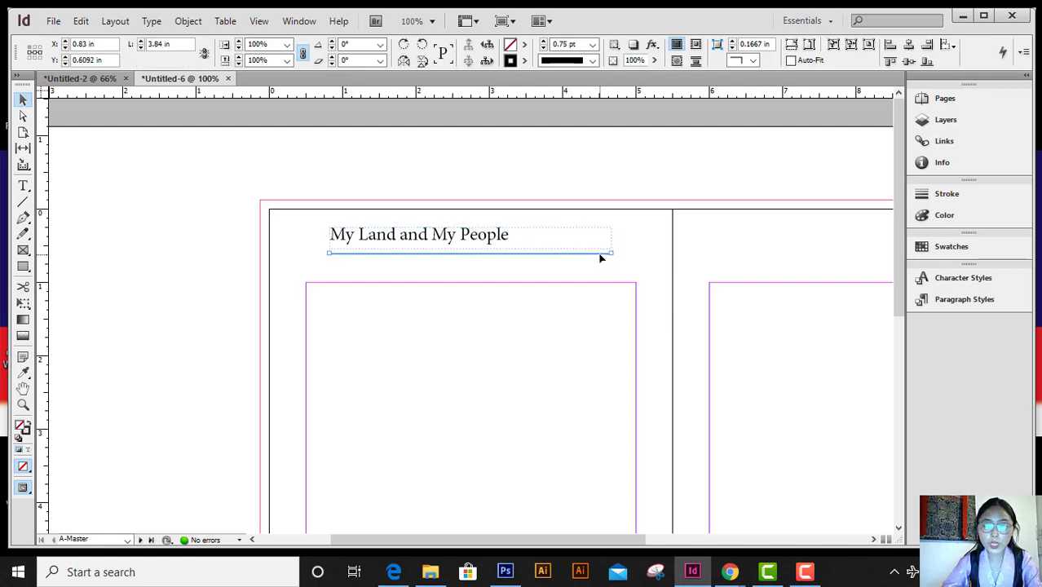
pyautogui.moveTo(600, 258); pyautogui.dragTo(600, 261)
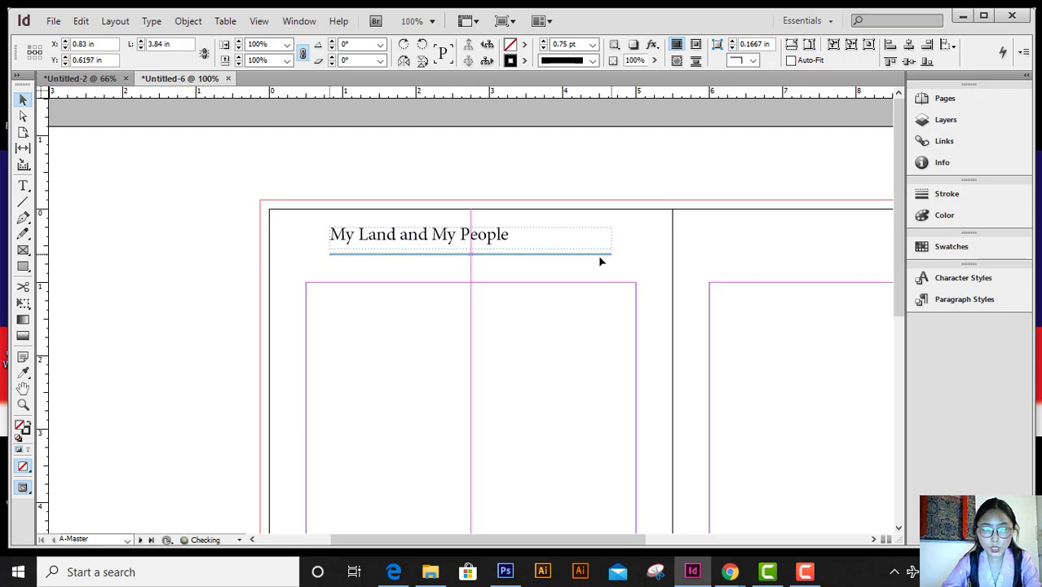
pyautogui.moveTo(600, 261); pyautogui.dragTo(605, 263)
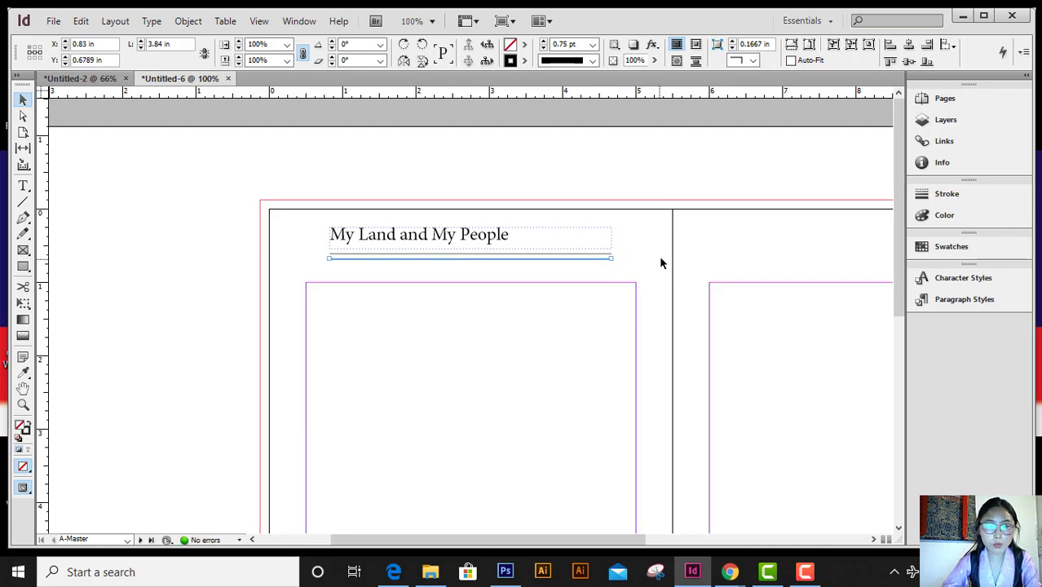
pyautogui.press('Up')
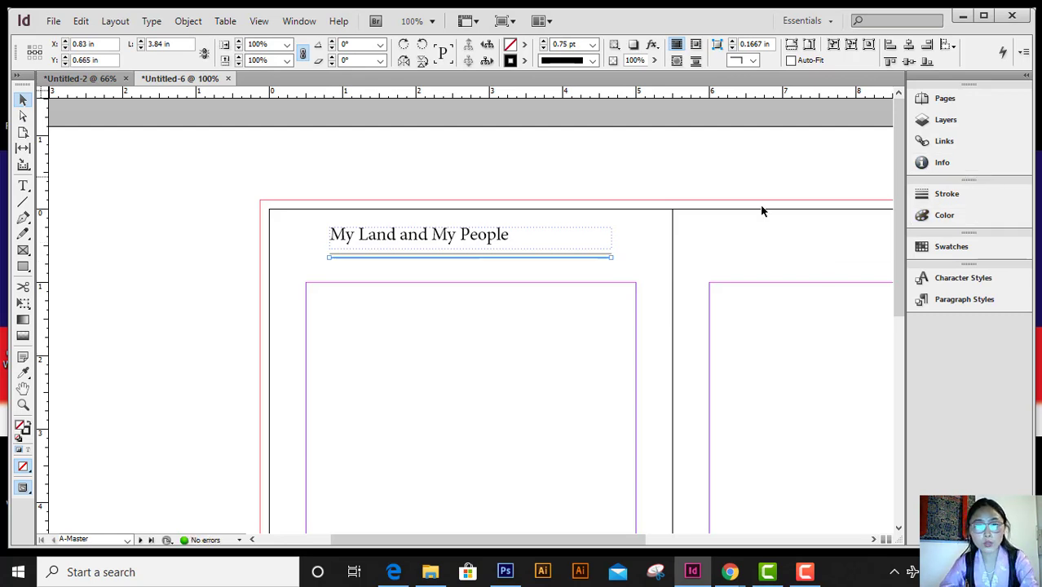
# Centre-align the "My Land and My People" running header text within its frame.
pyautogui.moveTo(500, 212); pyautogui.dragTo(524, 263)
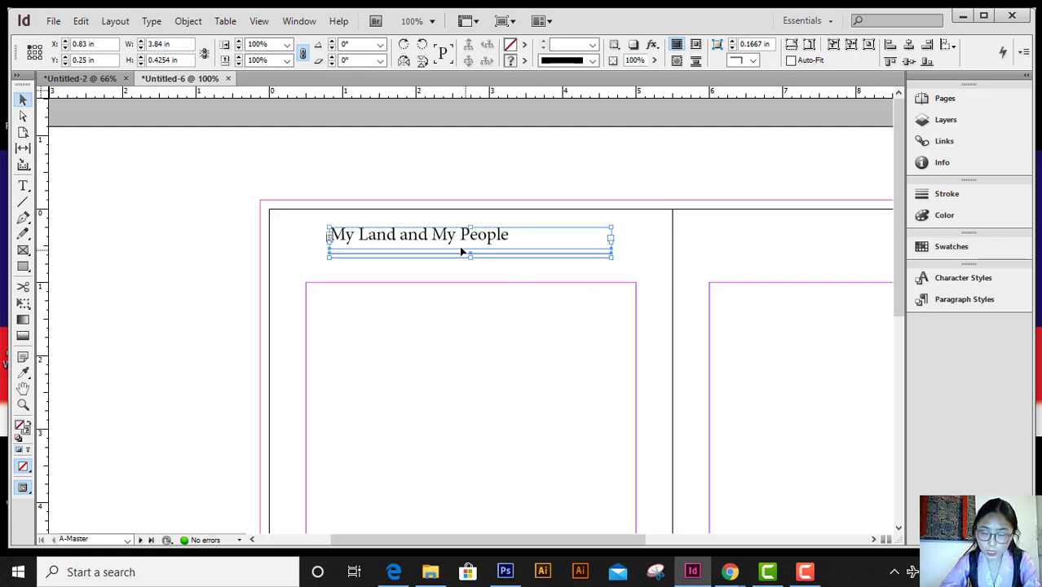
pyautogui.doubleClick(530, 237)
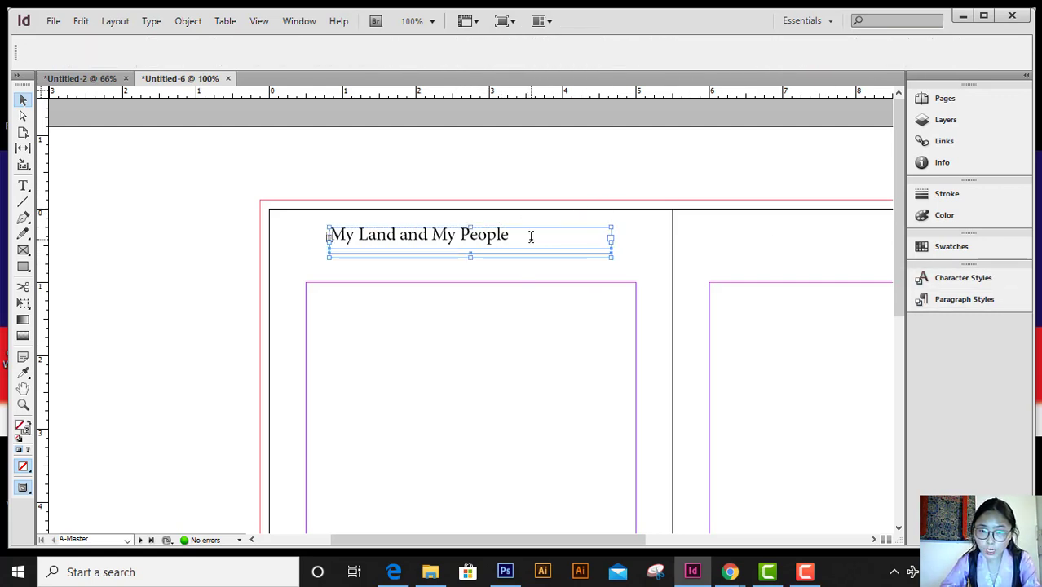
pyautogui.hotkey('ctrl', 'a')
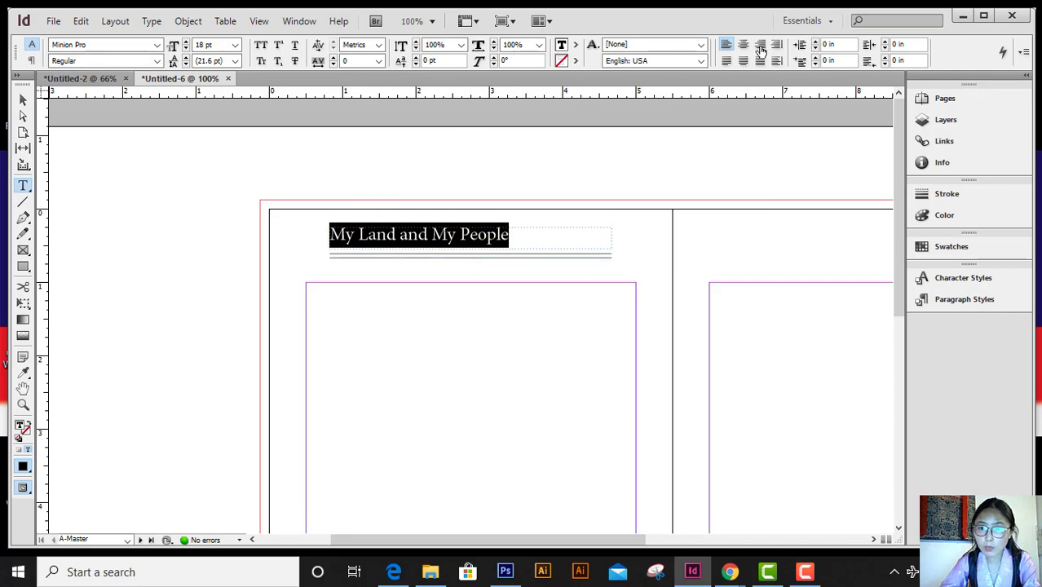
pyautogui.click(744, 45)
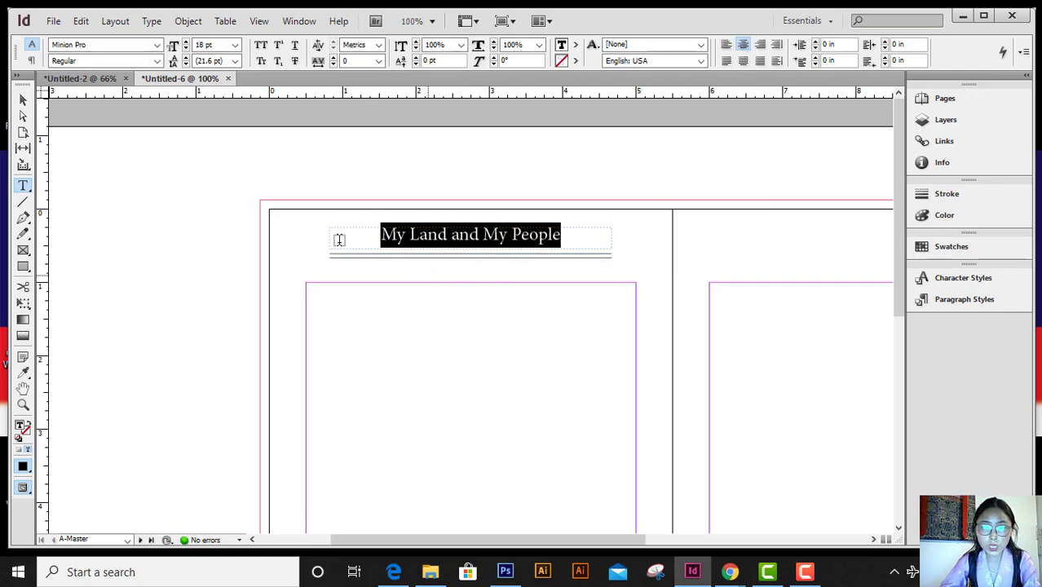
pyautogui.click(23, 102)
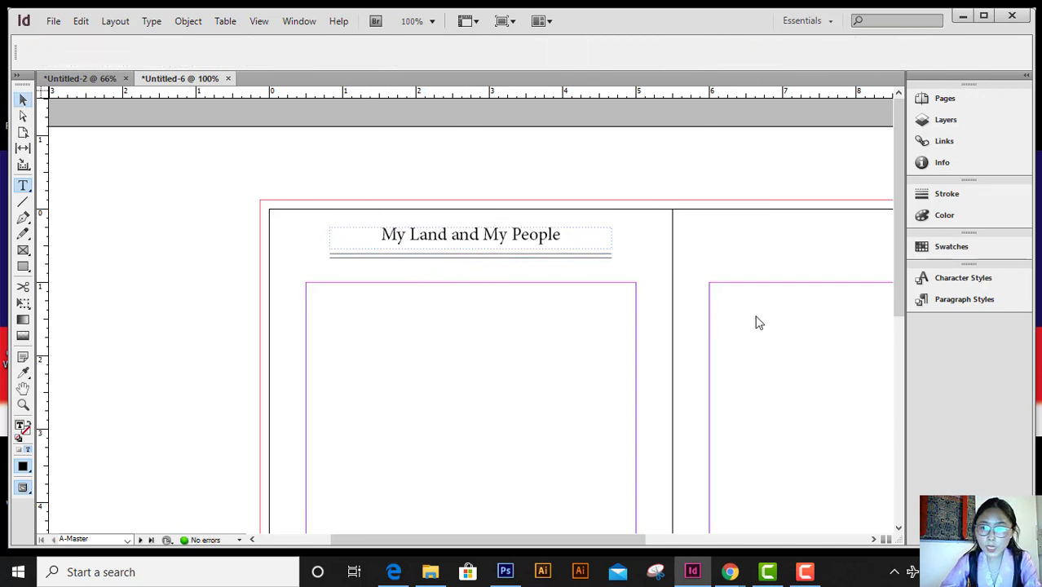
# Group the running header frame with the two lines beneath it.
pyautogui.click(561, 237)
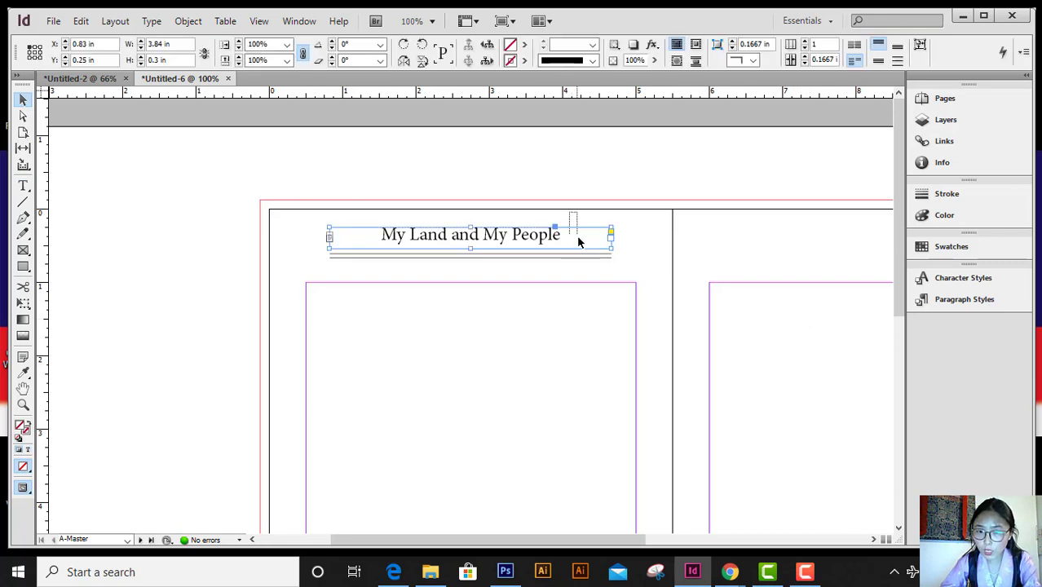
pyautogui.moveTo(589, 269); pyautogui.dragTo(589, 268)
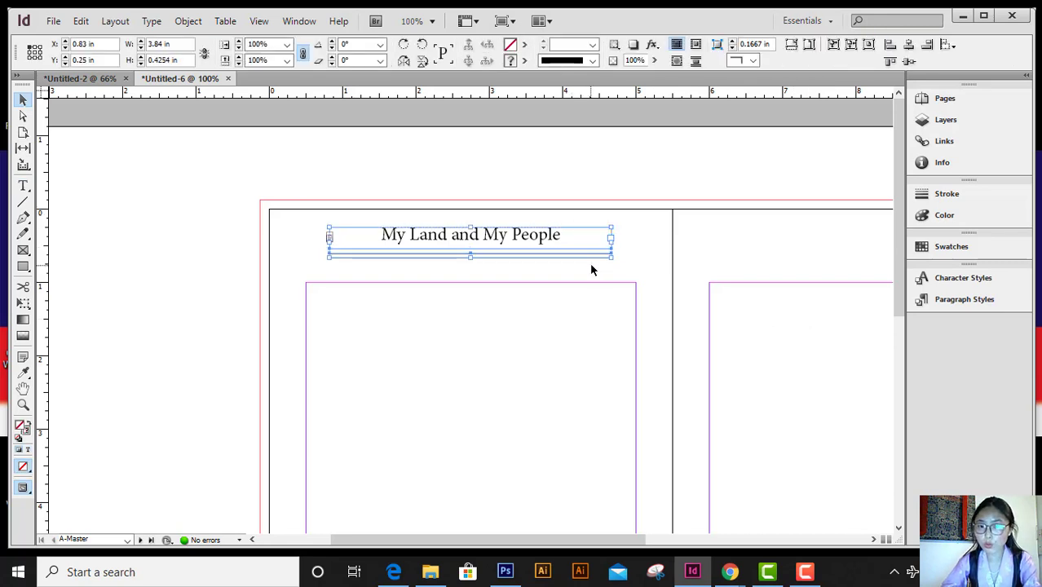
pyautogui.click(645, 251)
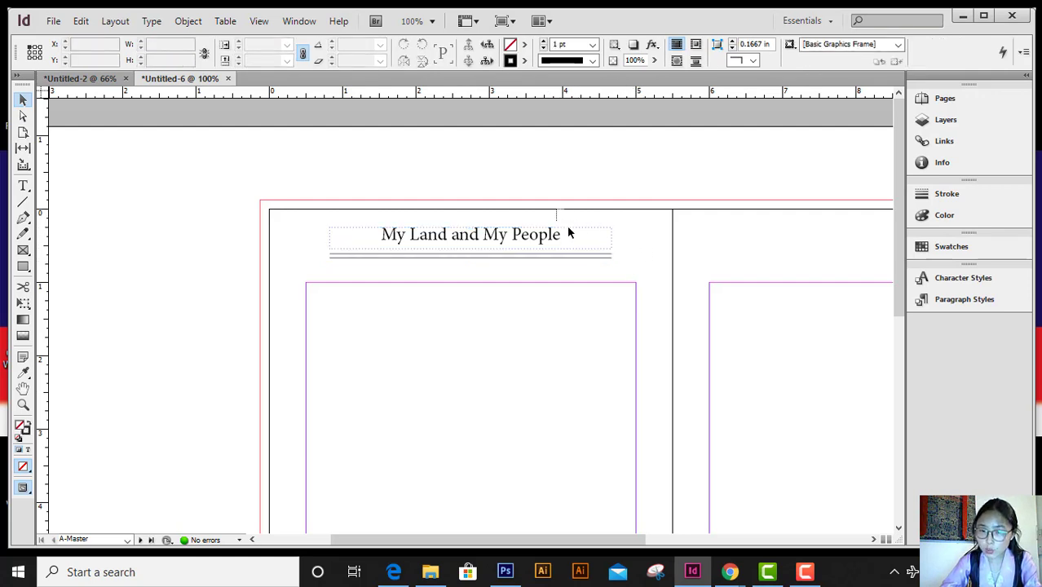
pyautogui.moveTo(600, 269); pyautogui.dragTo(601, 271)
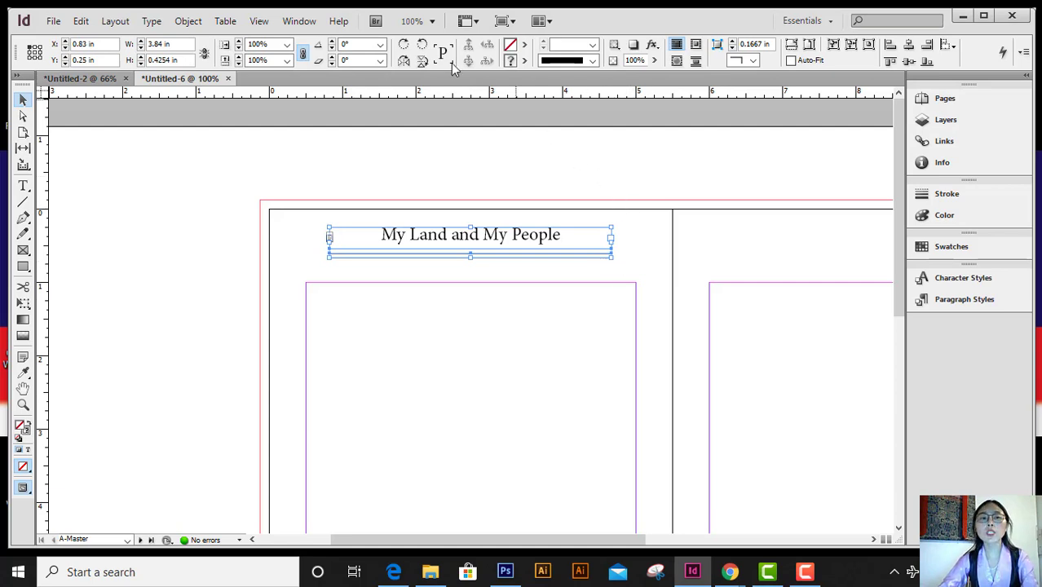
pyautogui.click(200, 24)
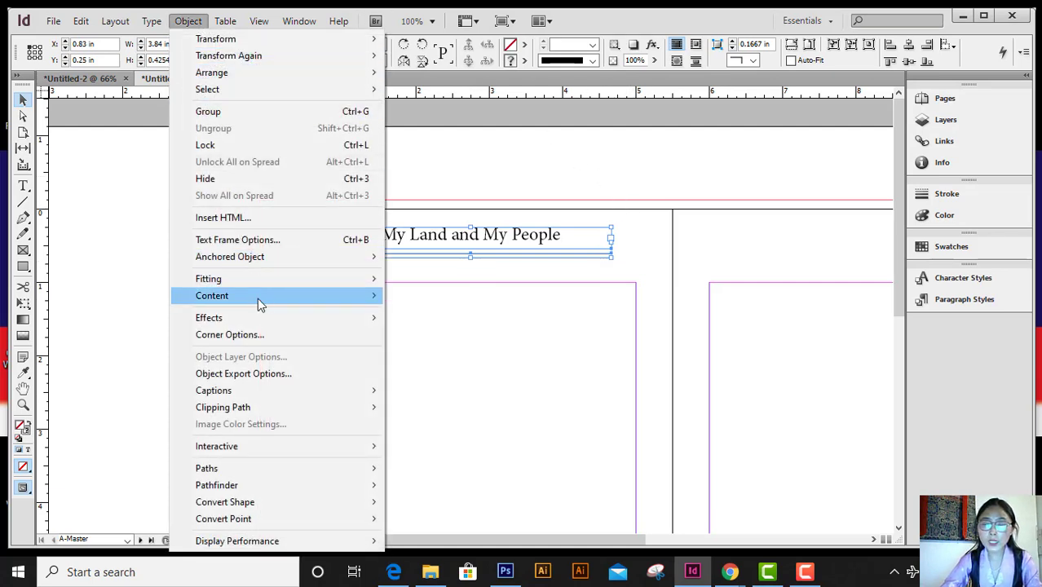
pyautogui.moveTo(251, 414)
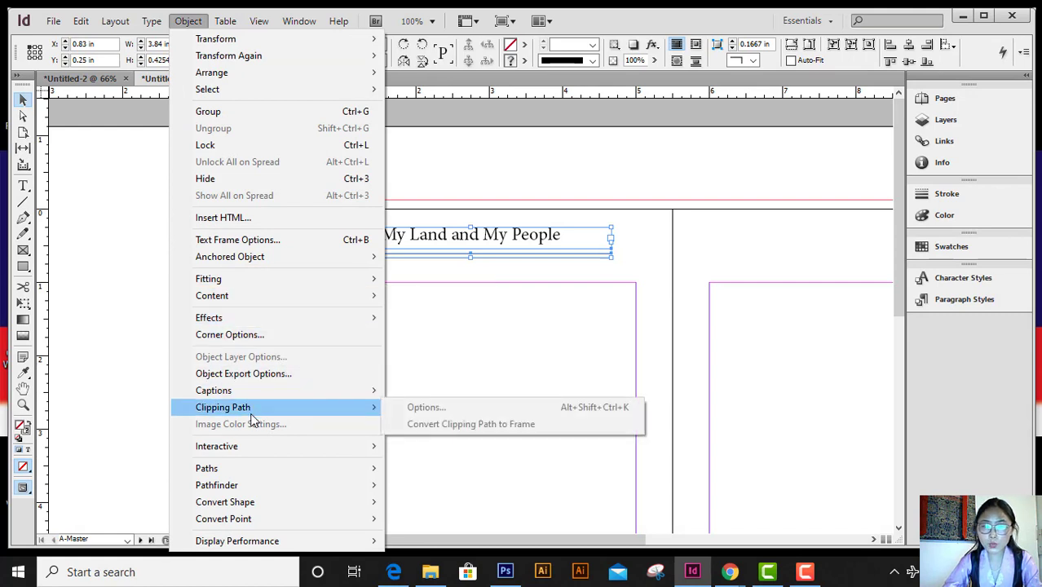
pyautogui.click(228, 119)
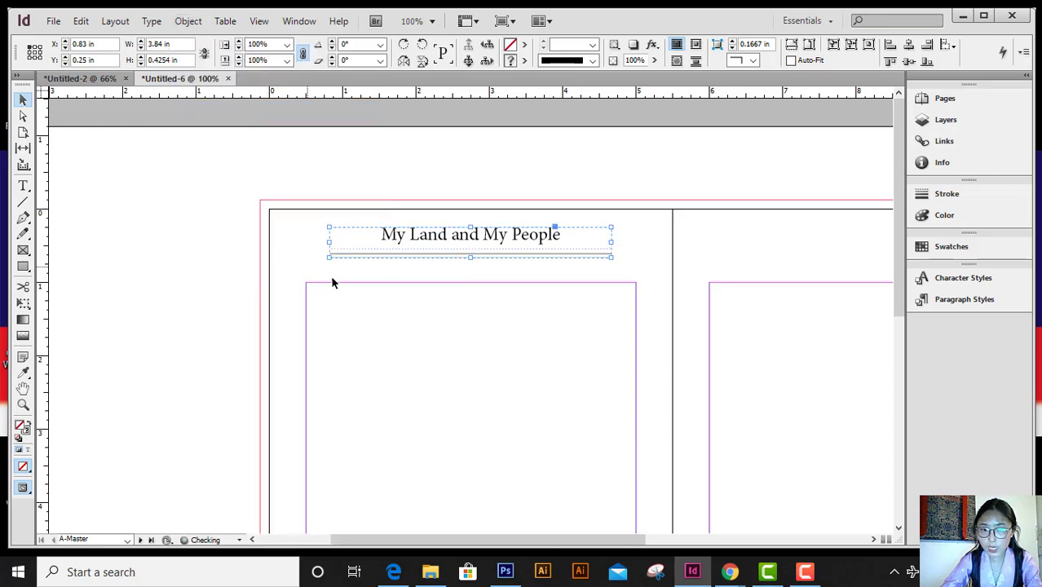
# Copy the grouped running header straight across to the right page at X 6.33 in, Y 0.25 in.
pyautogui.moveTo(516, 233); pyautogui.dragTo(534, 257)
pyautogui.hotkey('ctrl', 'z')
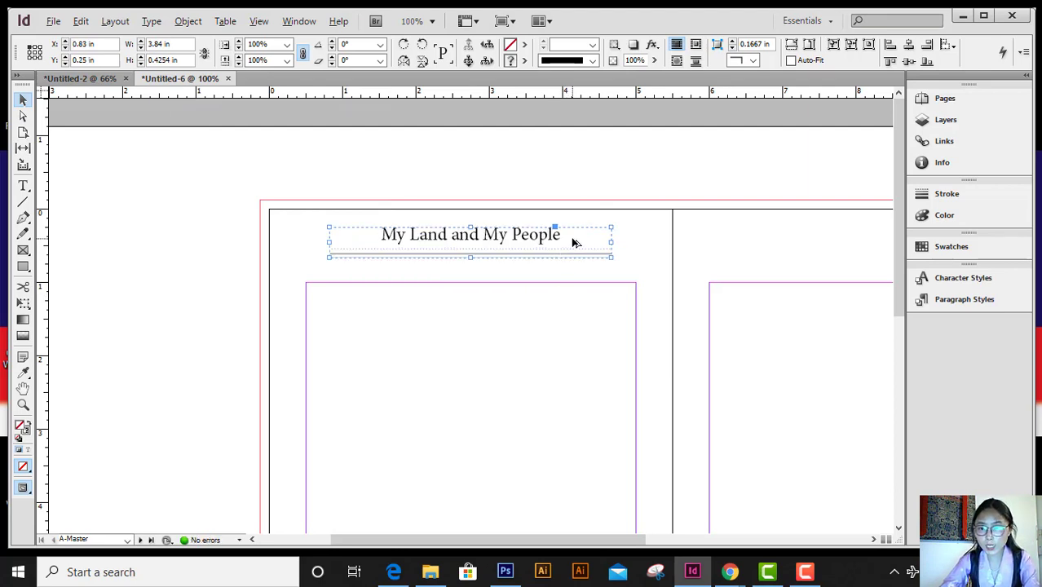
pyautogui.moveTo(572, 241); pyautogui.dragTo(697, 242)
pyautogui.hotkey('alt', 'shift')
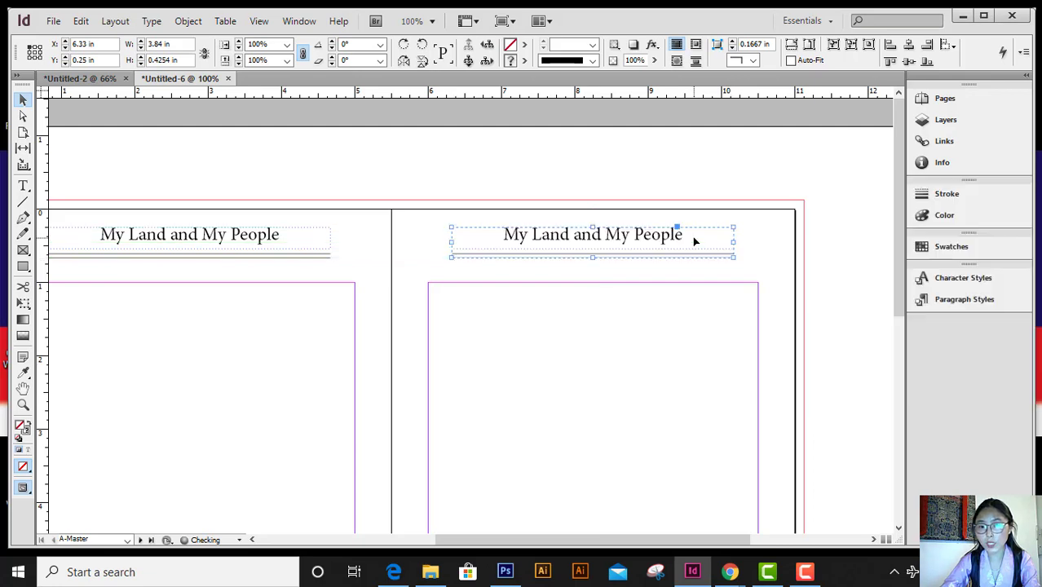
pyautogui.press('super+space')
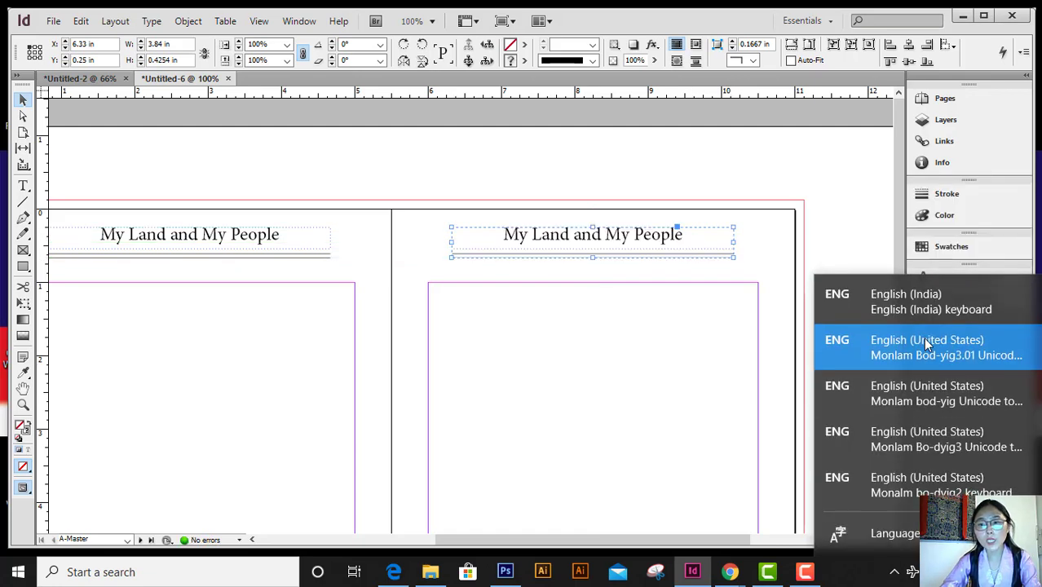
pyautogui.click(923, 283)
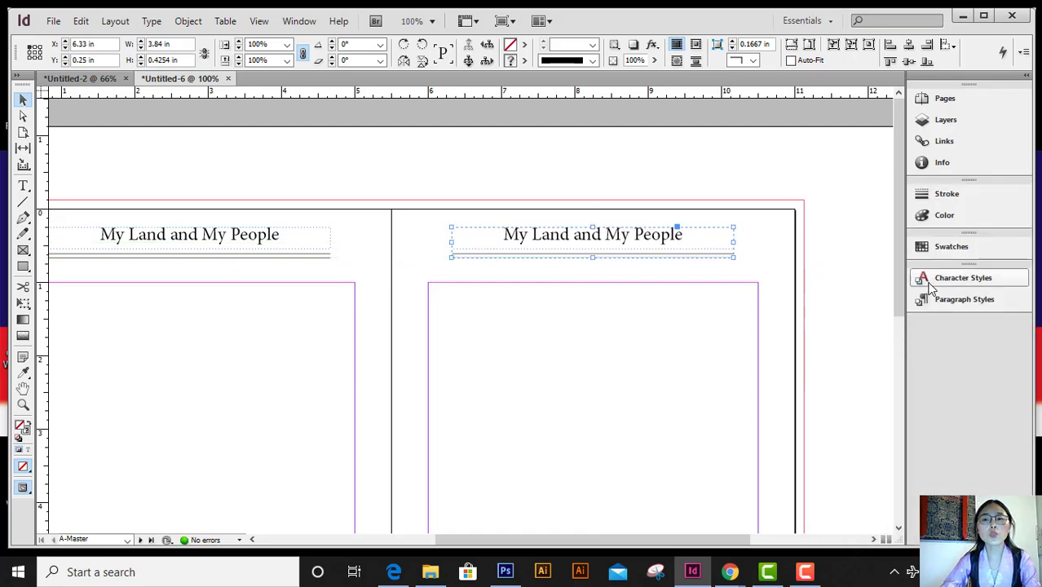
# Go to document page 1 and check the running headers there and on the following spread.
pyautogui.click(981, 104)
pyautogui.scroll(-1, 854, 375)
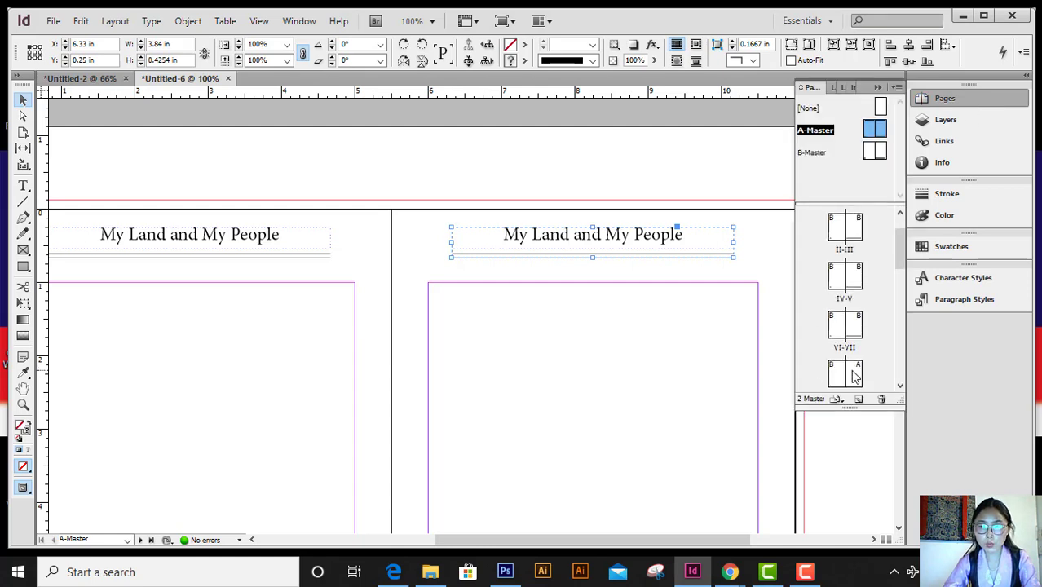
pyautogui.doubleClick(854, 372)
pyautogui.scroll(-7, 632, 337)
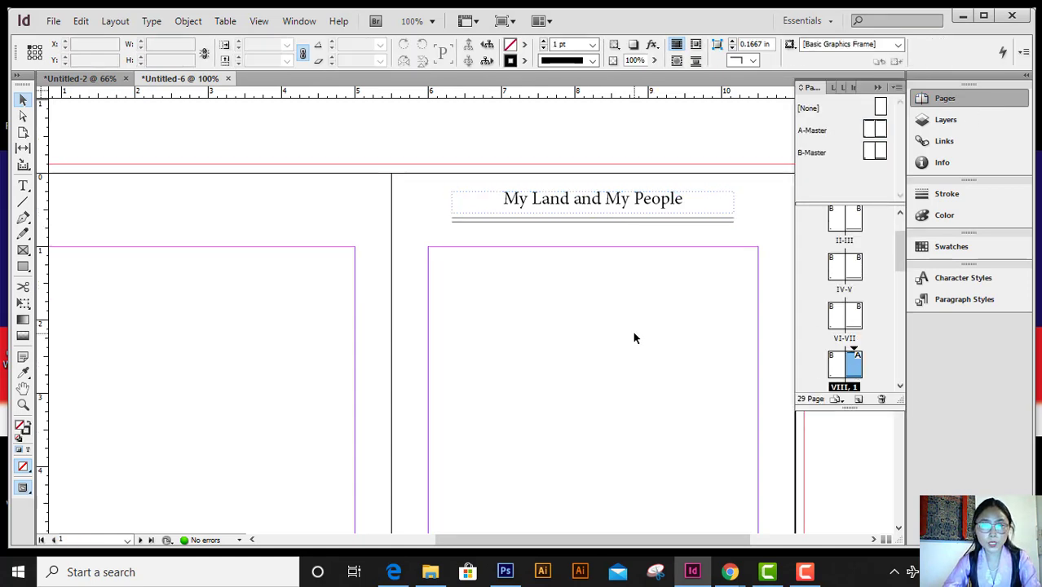
pyautogui.scroll(-10, 630, 337)
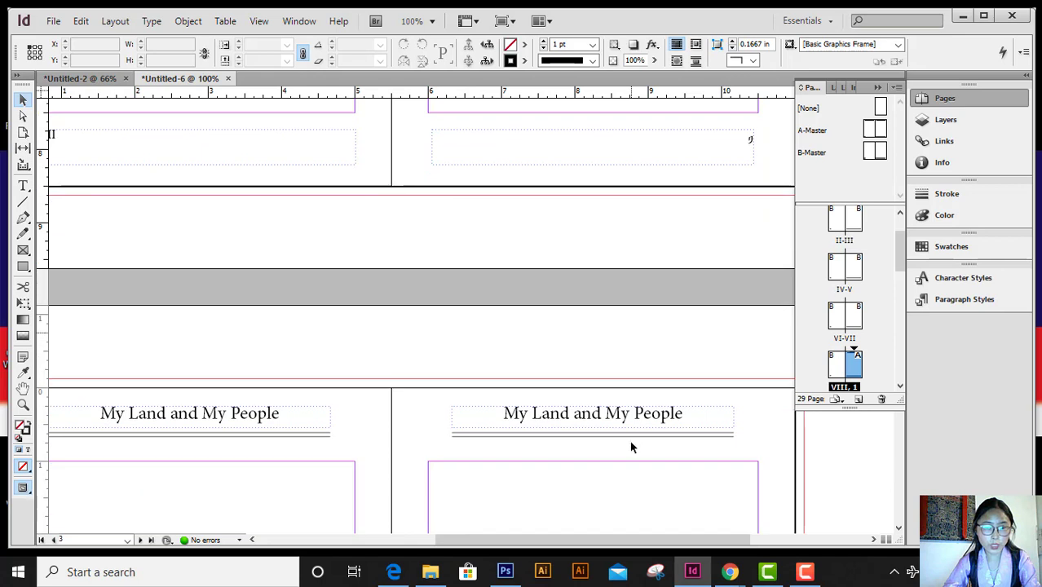
# Return to the A-Master spread and add an asterisk at each end of the right page's header text.
pyautogui.doubleClick(825, 134)
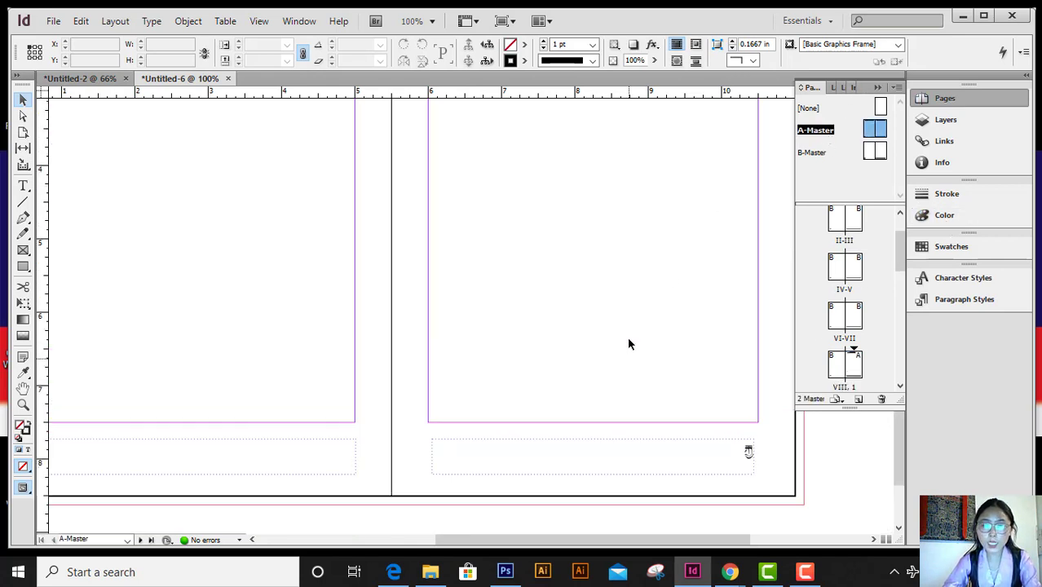
pyautogui.scroll(3, 625, 331)
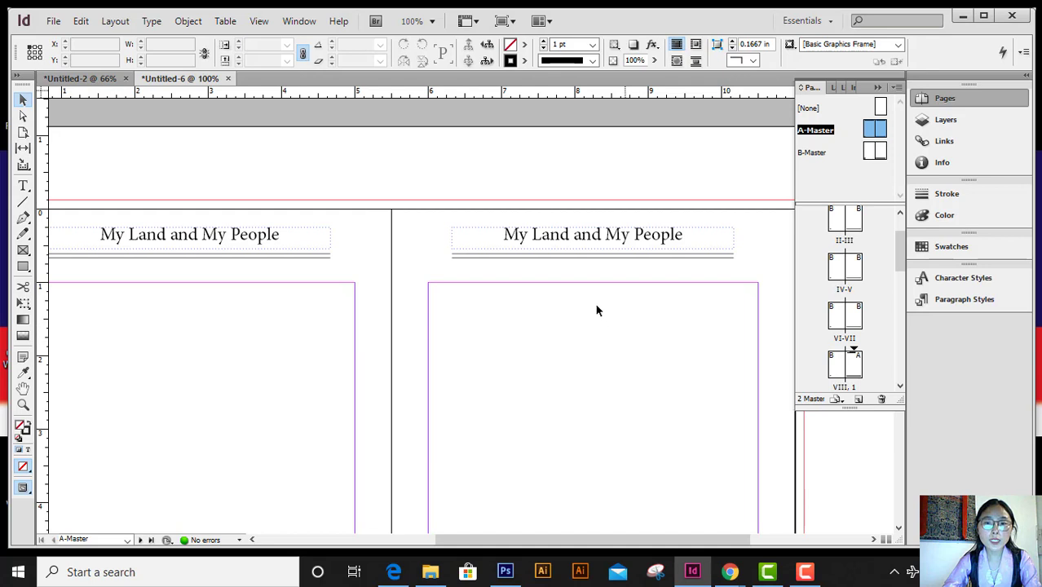
pyautogui.click(695, 243)
pyautogui.doubleClick(691, 240)
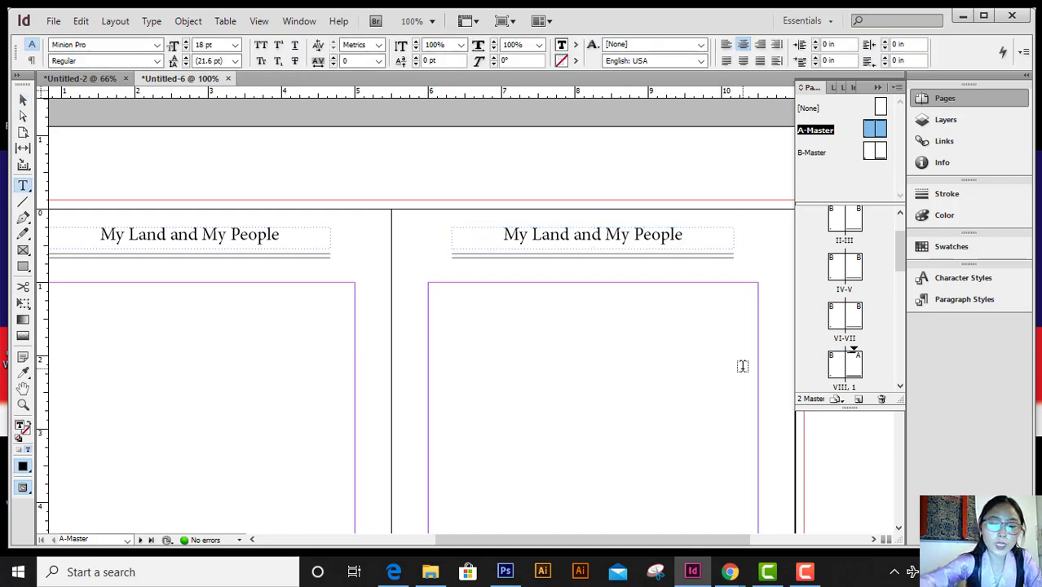
pyautogui.write('*')
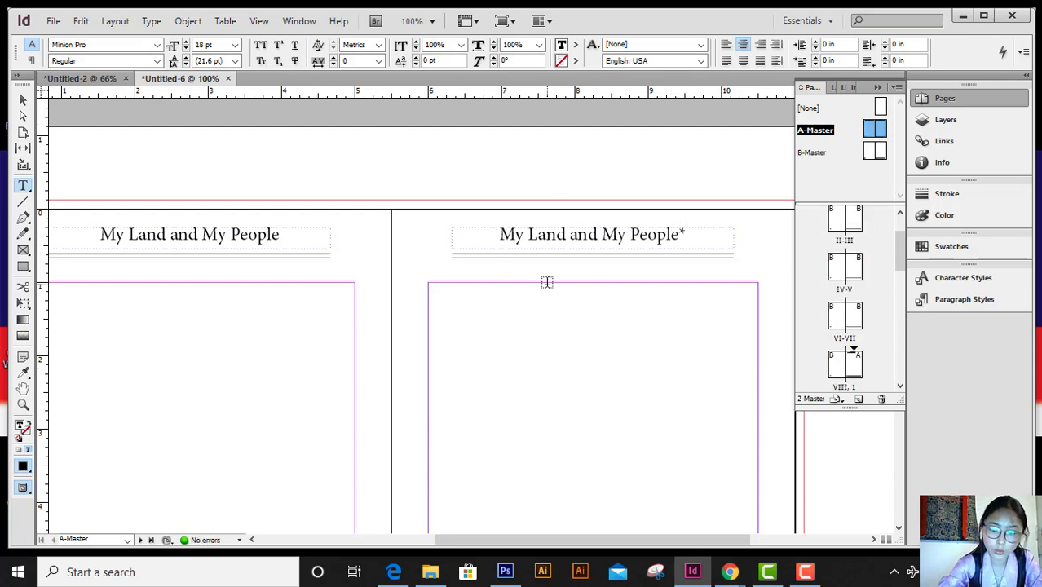
pyautogui.write('*')
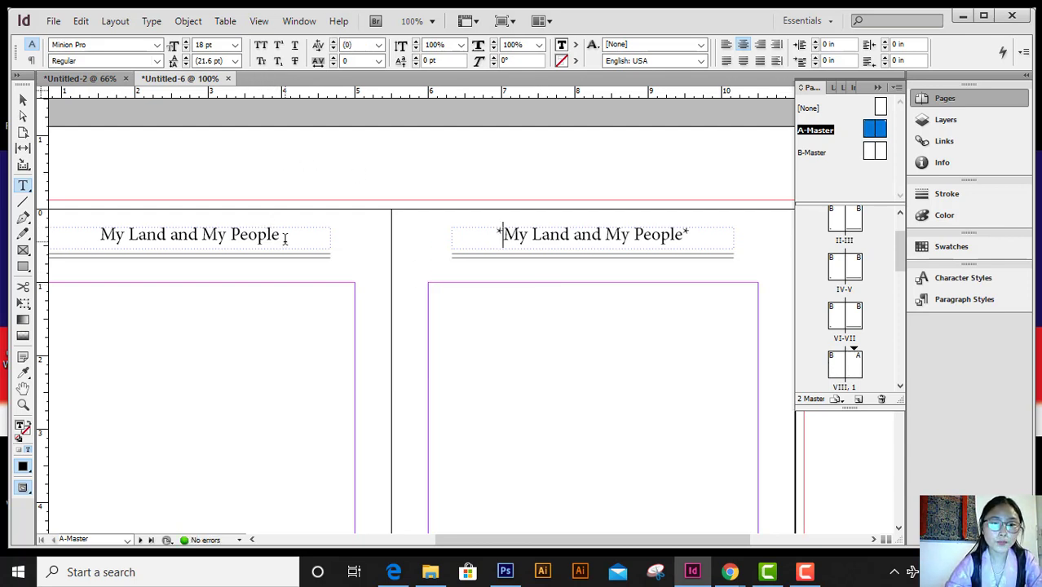
# Add an asterisk at each end of the left page's running header text.
pyautogui.click(331, 238)
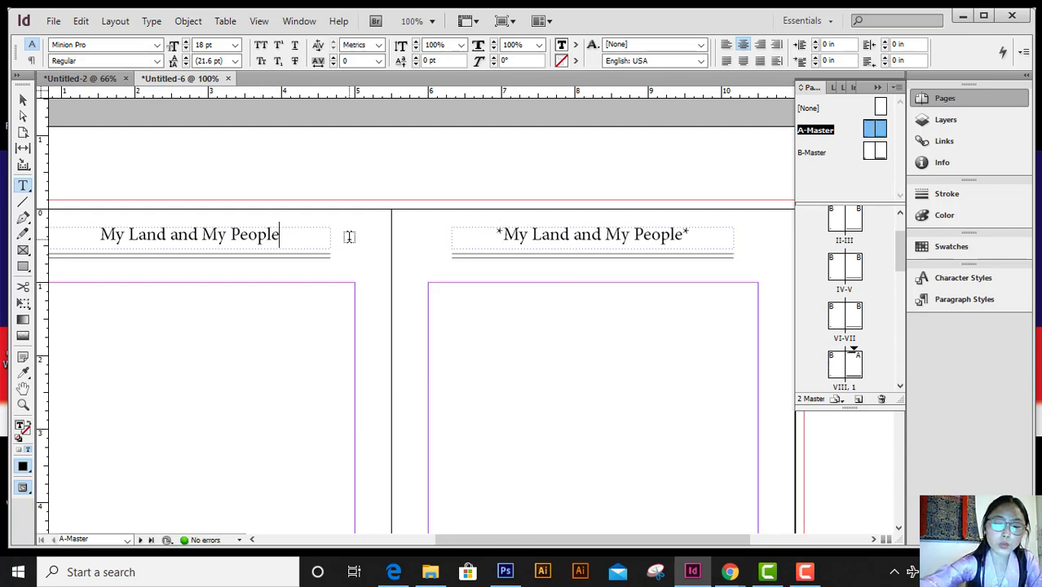
pyautogui.write('*')
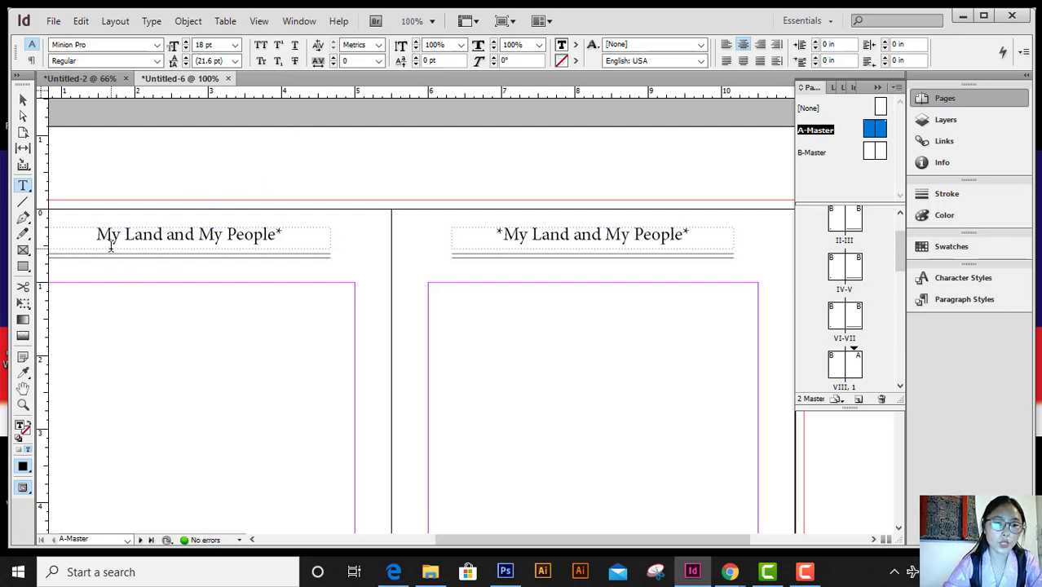
pyautogui.click(99, 234)
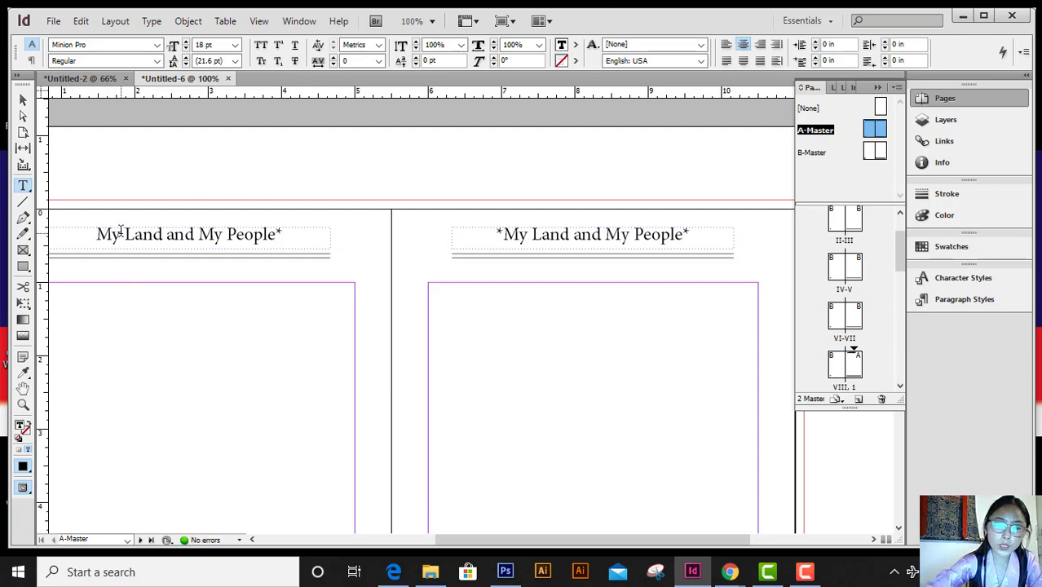
pyautogui.write('*')
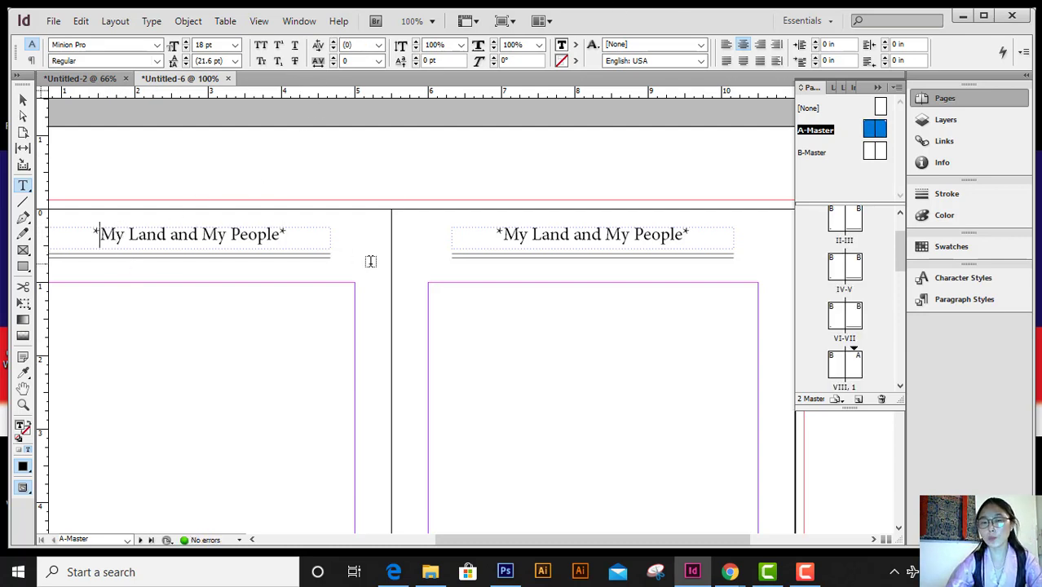
pyautogui.click(23, 98)
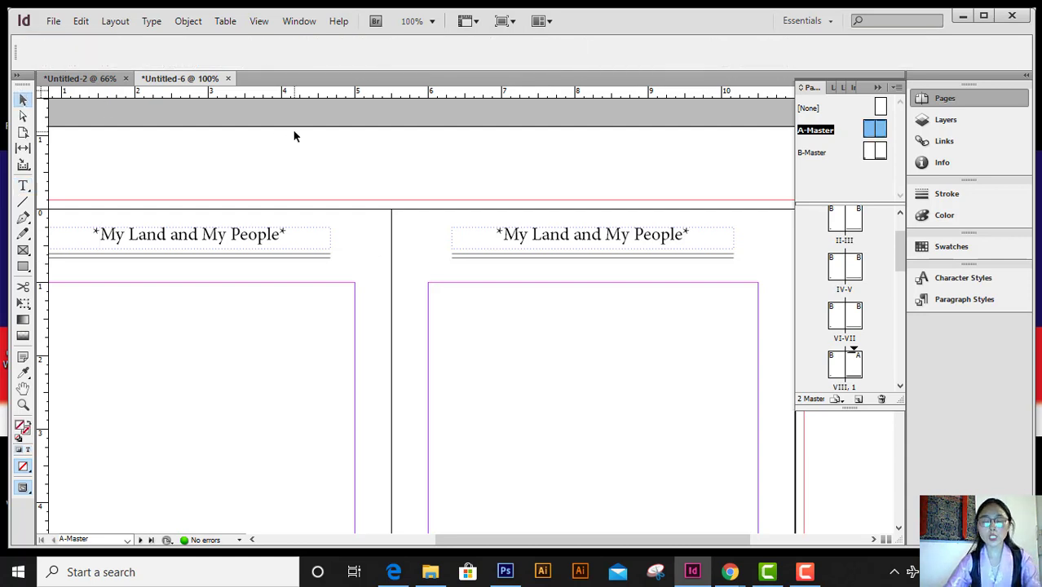
# Check the running header on document page 1, and return to the A-Master spread.
pyautogui.doubleClick(856, 369)
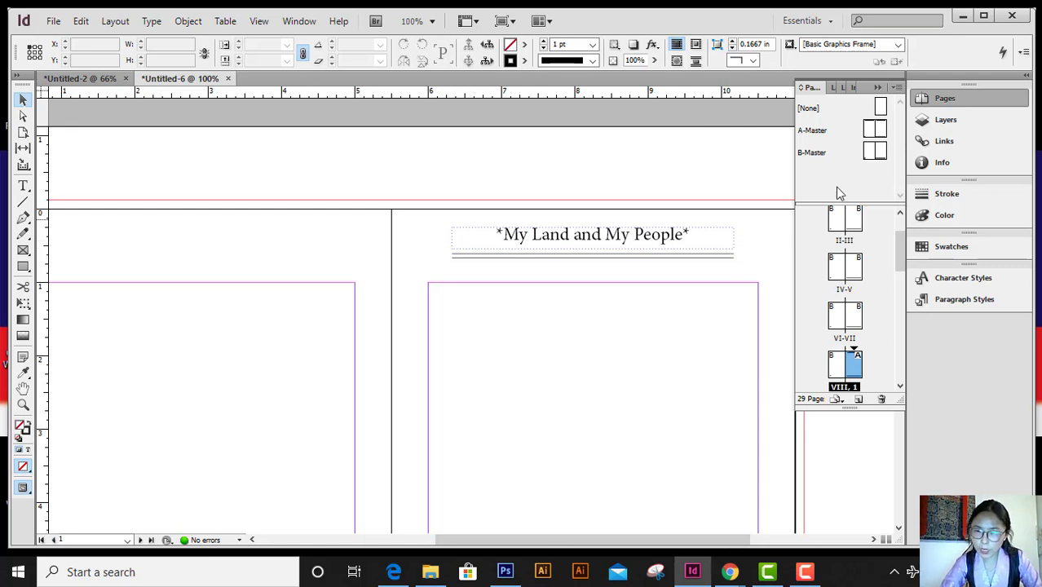
pyautogui.doubleClick(803, 132)
pyautogui.scroll(5, 680, 333)
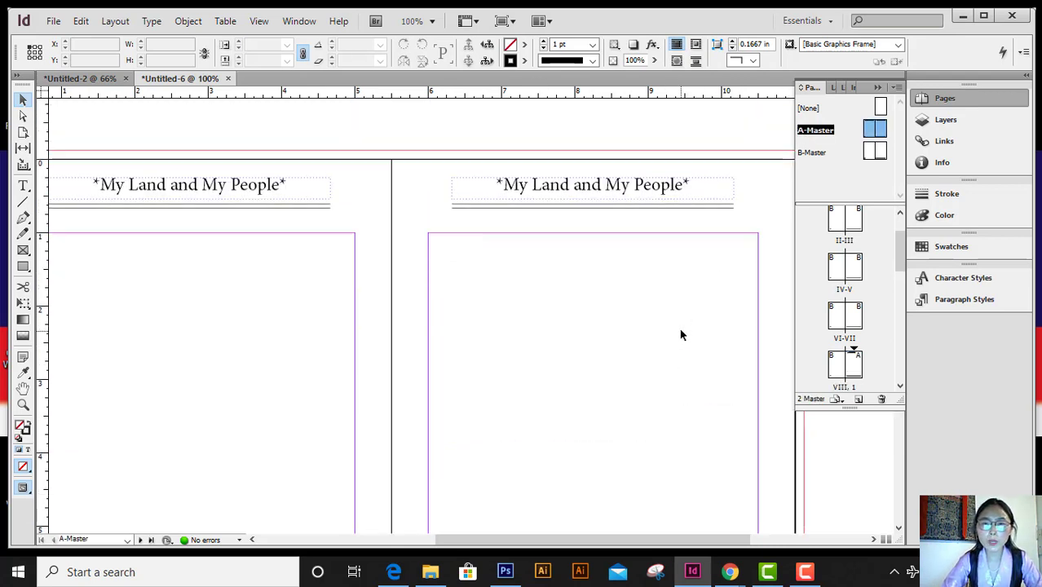
pyautogui.scroll(-1, 151, 254)
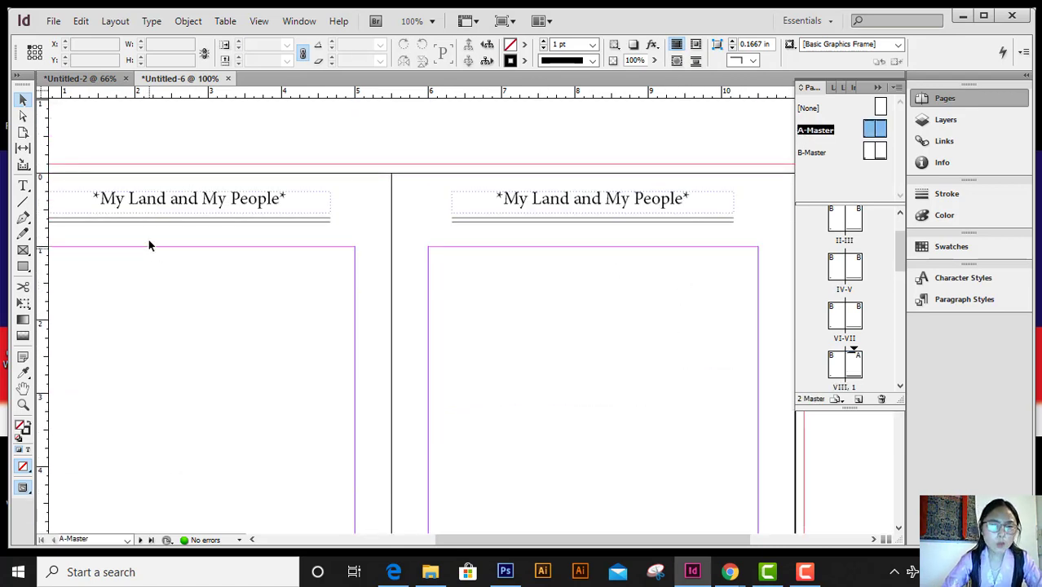
# Draw a rectangular graphics frame about 1.12 by 0.82 in at the left page's upper-left corner, with Auto-Fit enabled.
pyautogui.moveTo(151, 259); pyautogui.dragTo(298, 291)
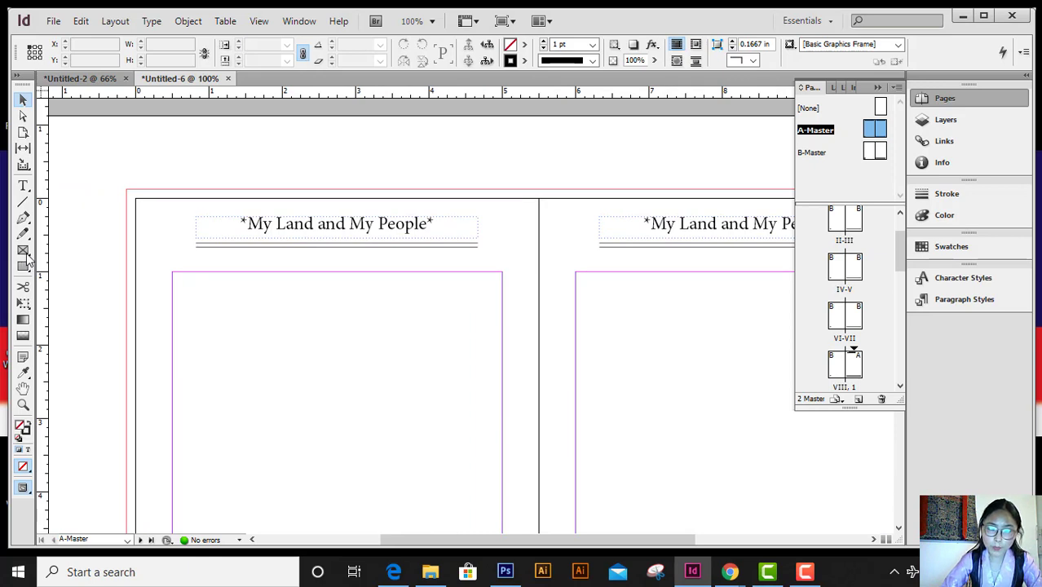
pyautogui.click(25, 254)
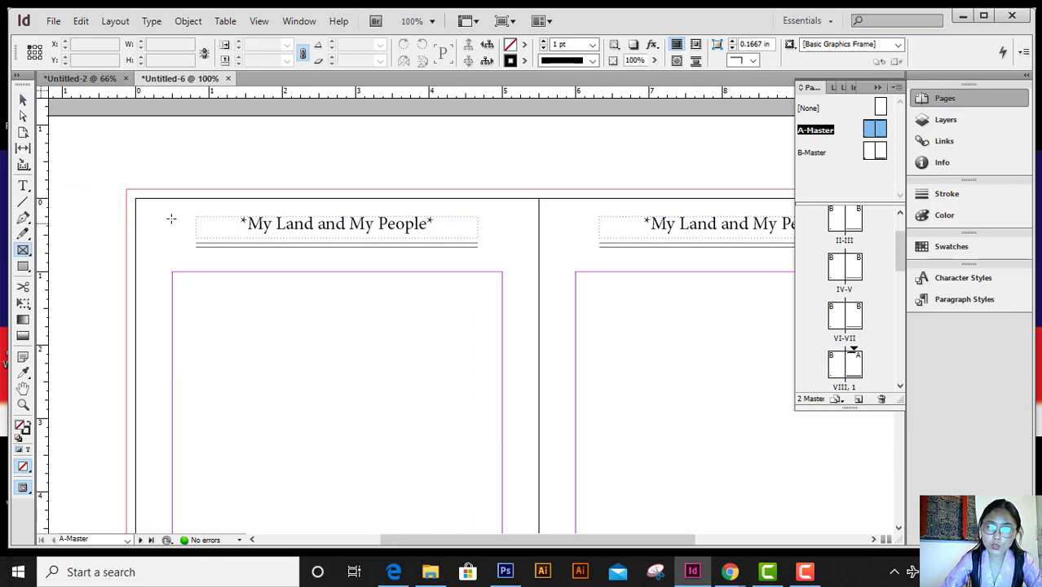
pyautogui.click(24, 251)
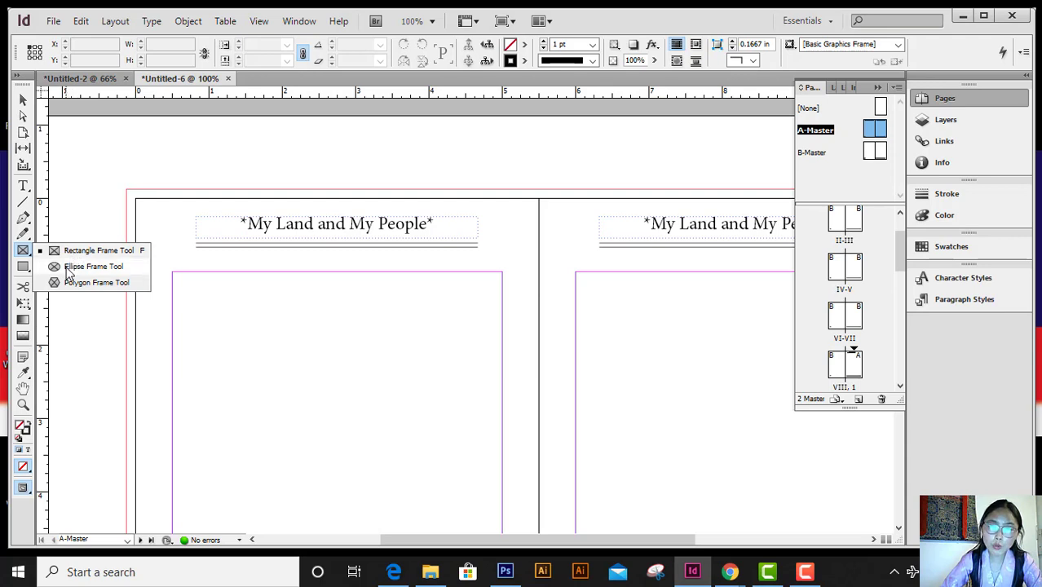
pyautogui.click(90, 251)
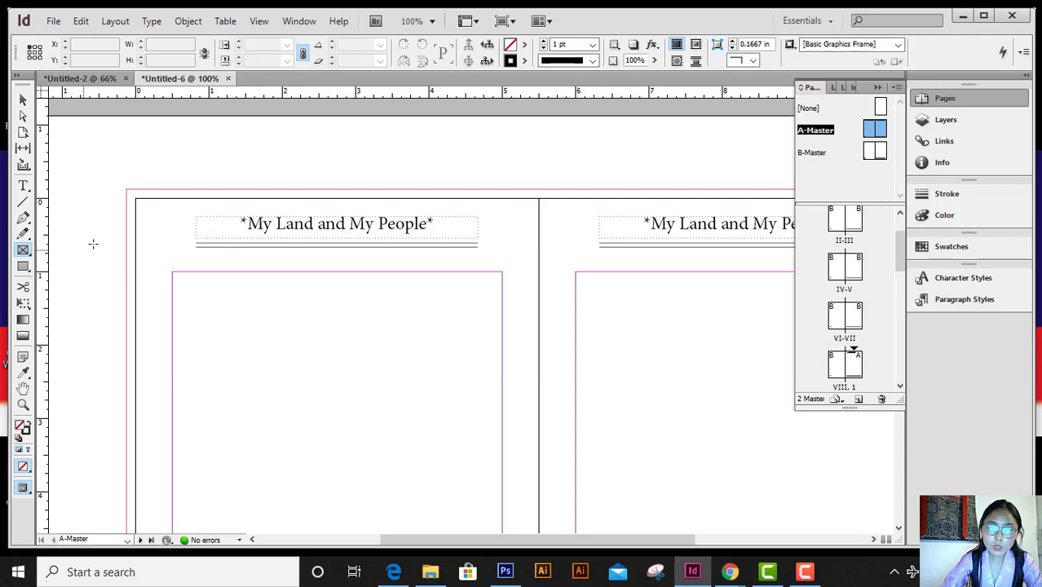
pyautogui.moveTo(144, 205)
pyautogui.mouseDown()
pyautogui.moveTo(199, 259)
pyautogui.moveTo(226, 266)
pyautogui.mouseUp()
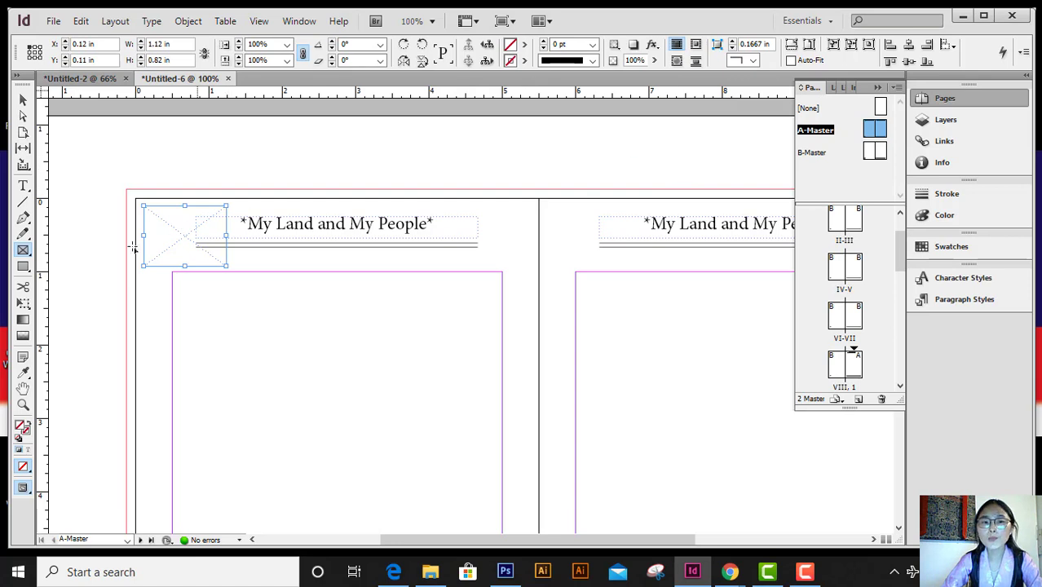
pyautogui.click(790, 61)
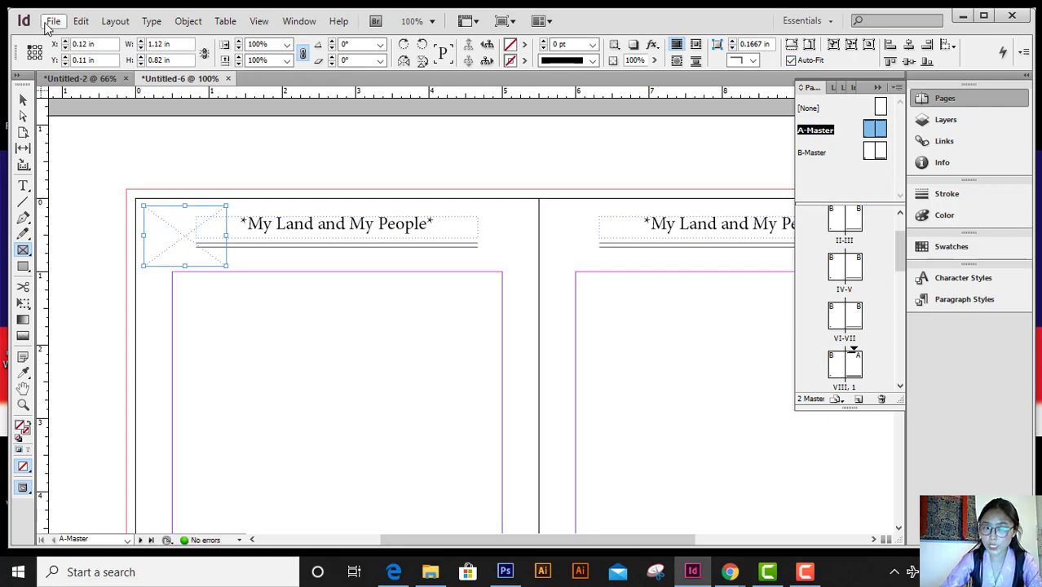
pyautogui.click(51, 22)
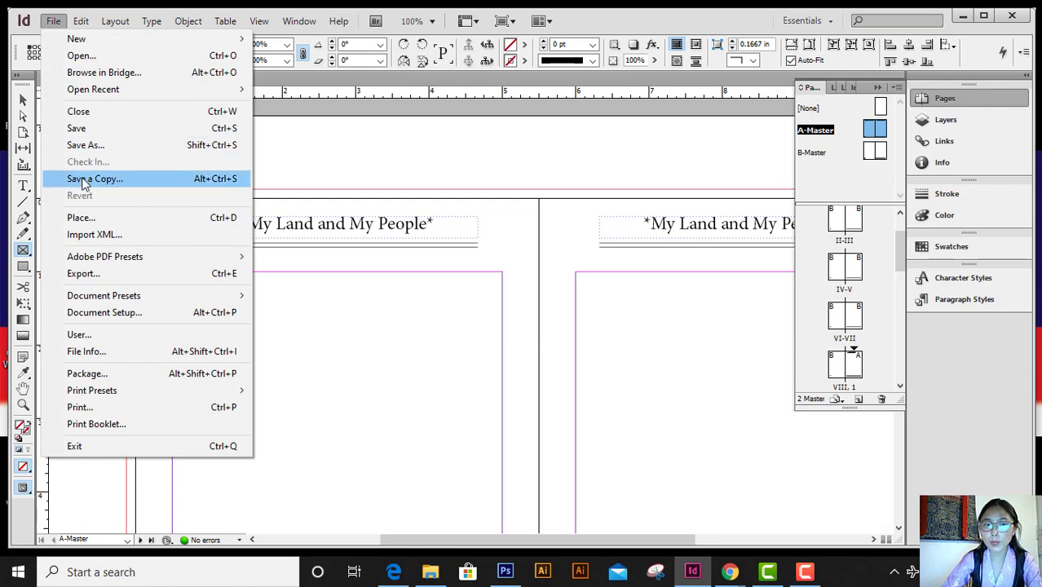
pyautogui.click(80, 218)
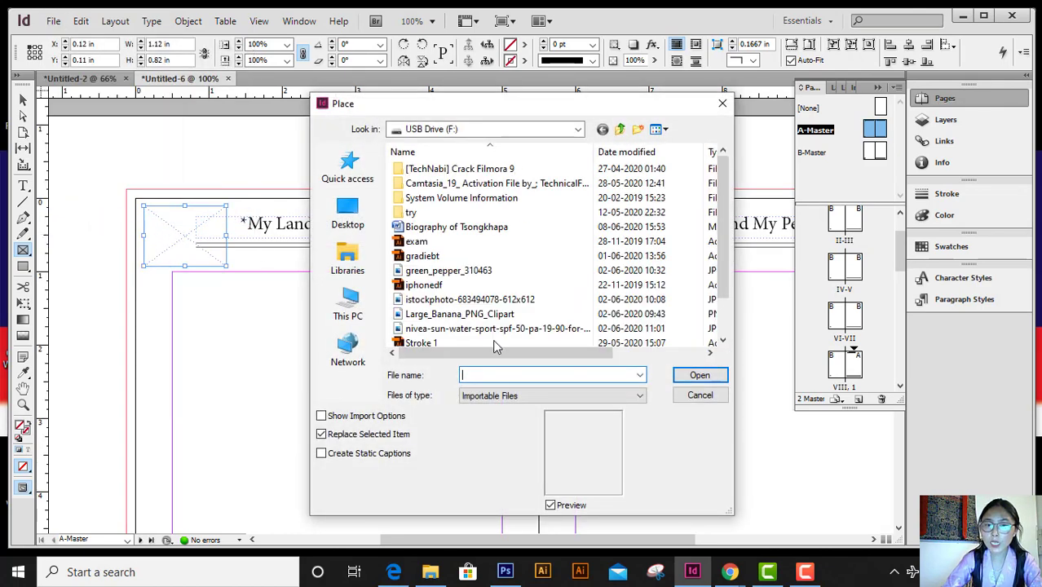
pyautogui.click(507, 316)
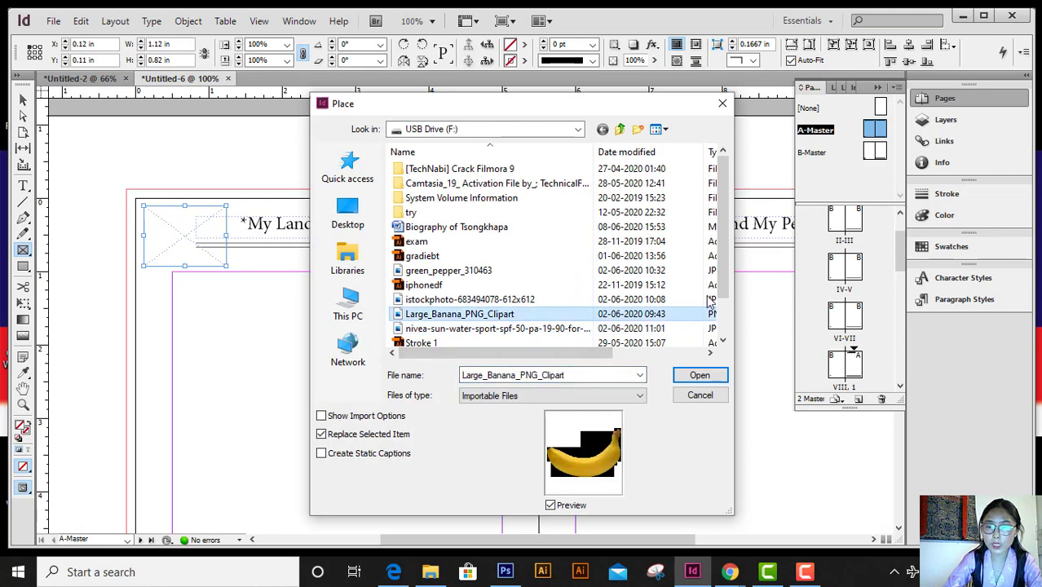
pyautogui.moveTo(722, 295); pyautogui.dragTo(723, 300)
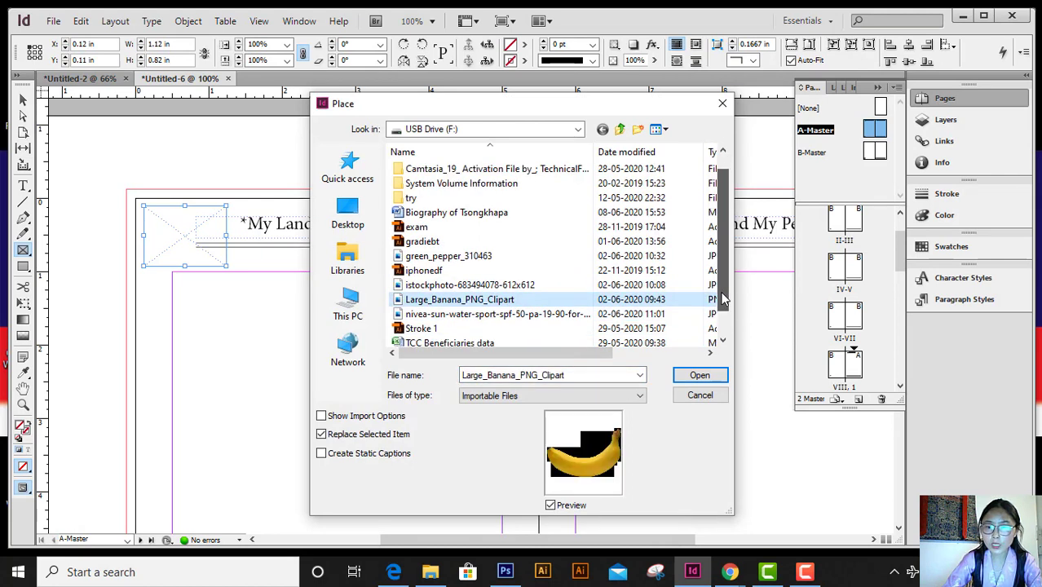
pyautogui.click(450, 316)
pyautogui.click(447, 285)
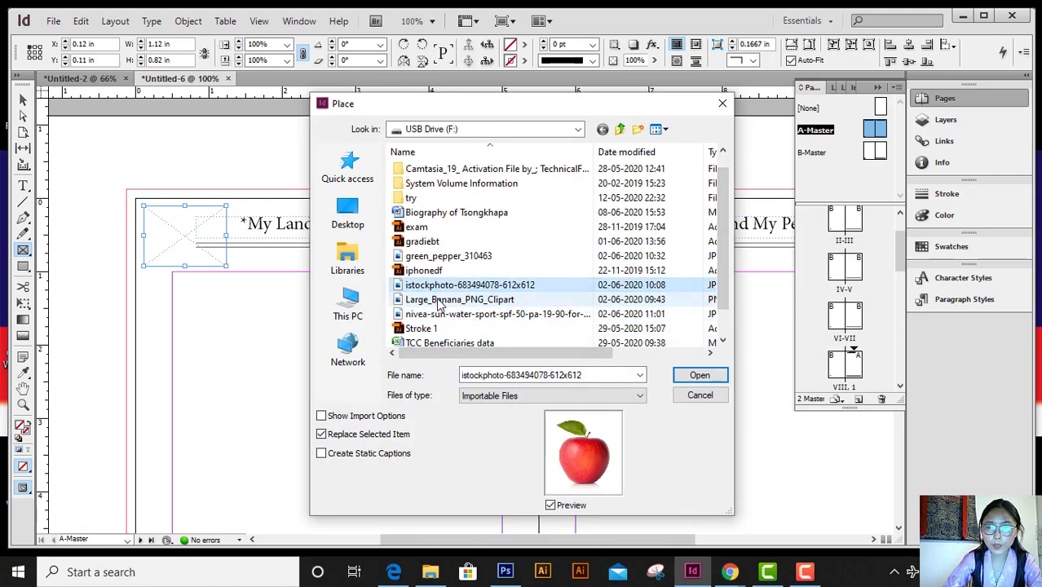
pyautogui.click(696, 374)
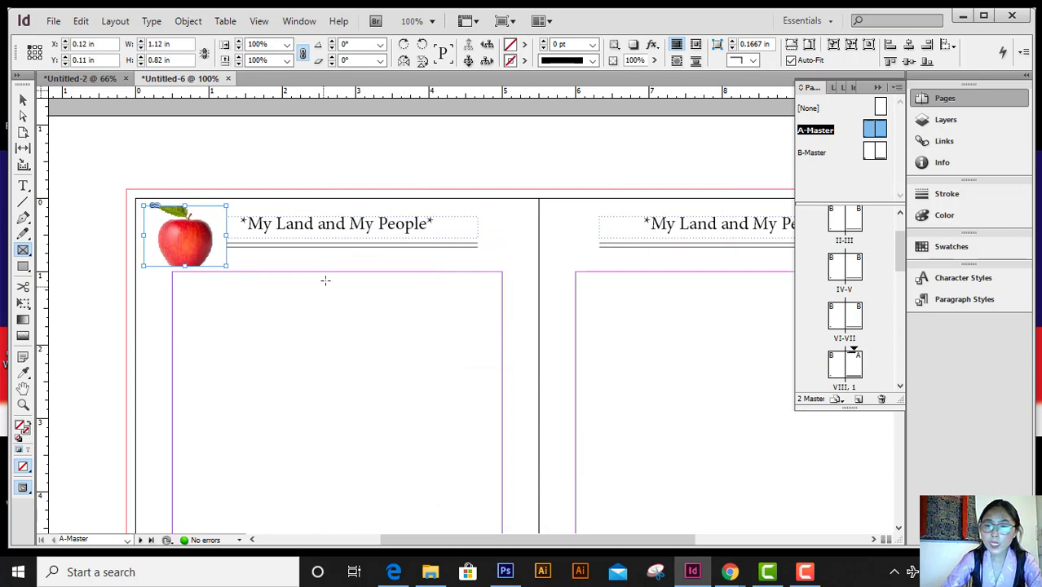
# Adjust the apple frame's height and try fitting the image inside it, first proportionally and then stretched to fill.
pyautogui.moveTo(154, 205); pyautogui.dragTo(228, 239)
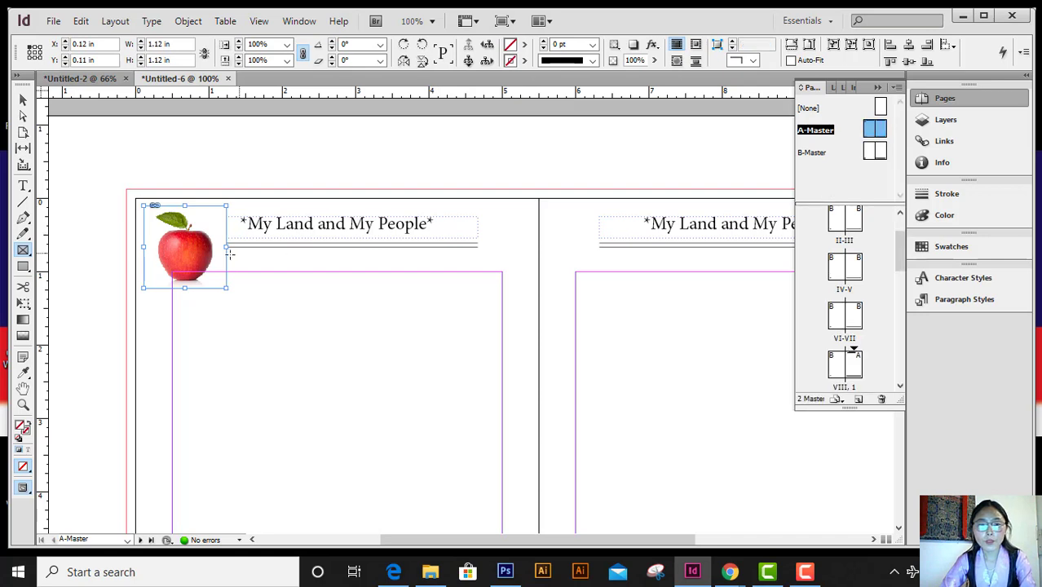
pyautogui.click(22, 100)
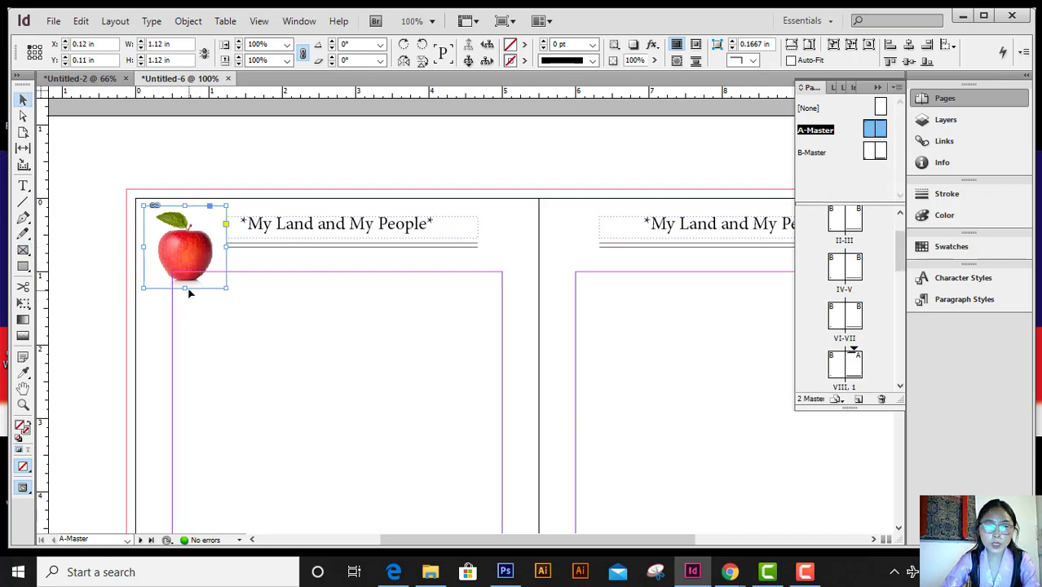
pyautogui.moveTo(185, 287); pyautogui.dragTo(191, 267)
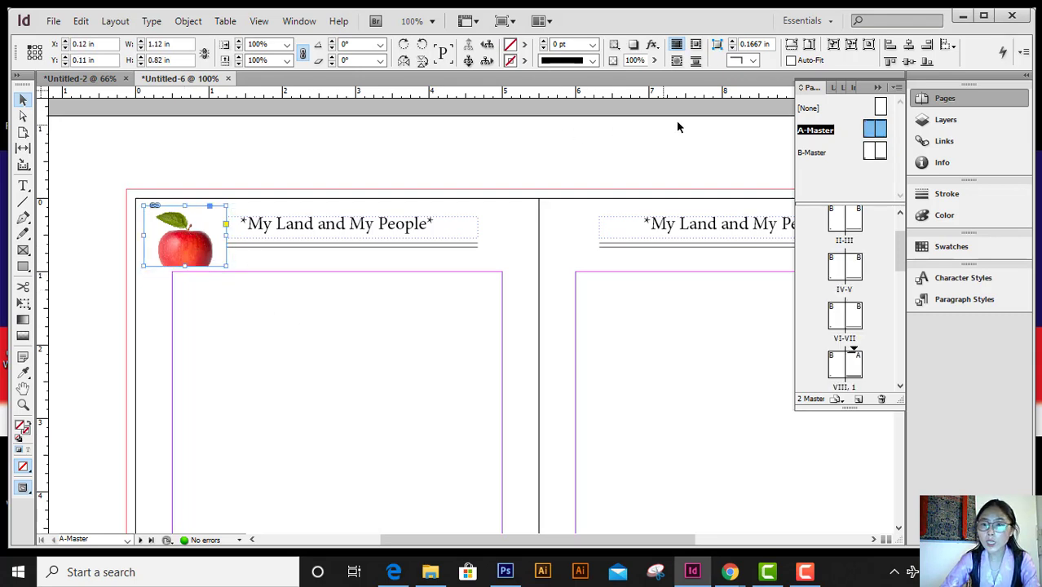
pyautogui.click(807, 46)
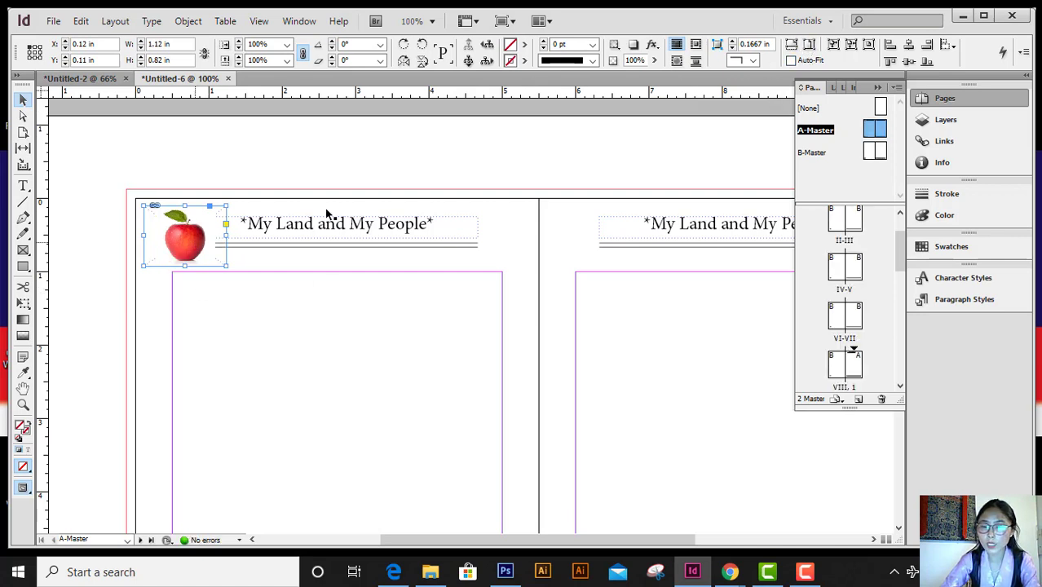
pyautogui.click(832, 47)
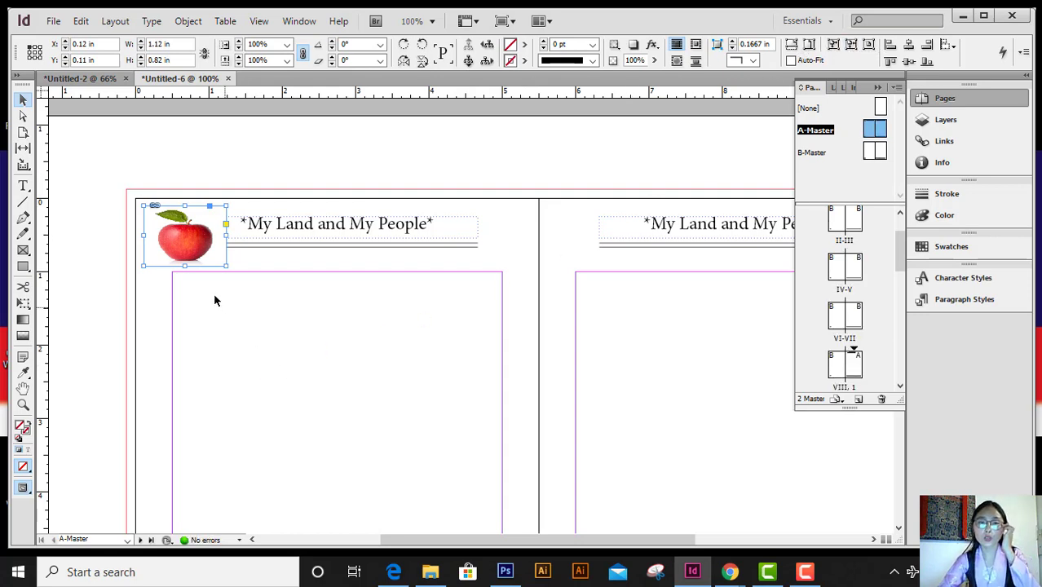
# Undo the apple image's fitting and placement, and delete the empty graphics frame.
pyautogui.hotkey('ctrl', 'z')
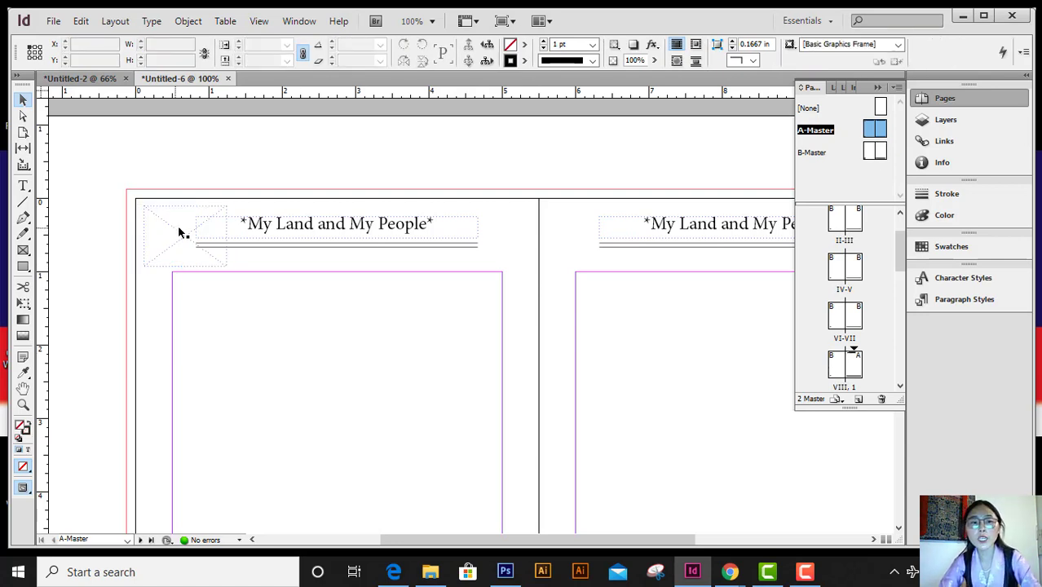
pyautogui.click(187, 231)
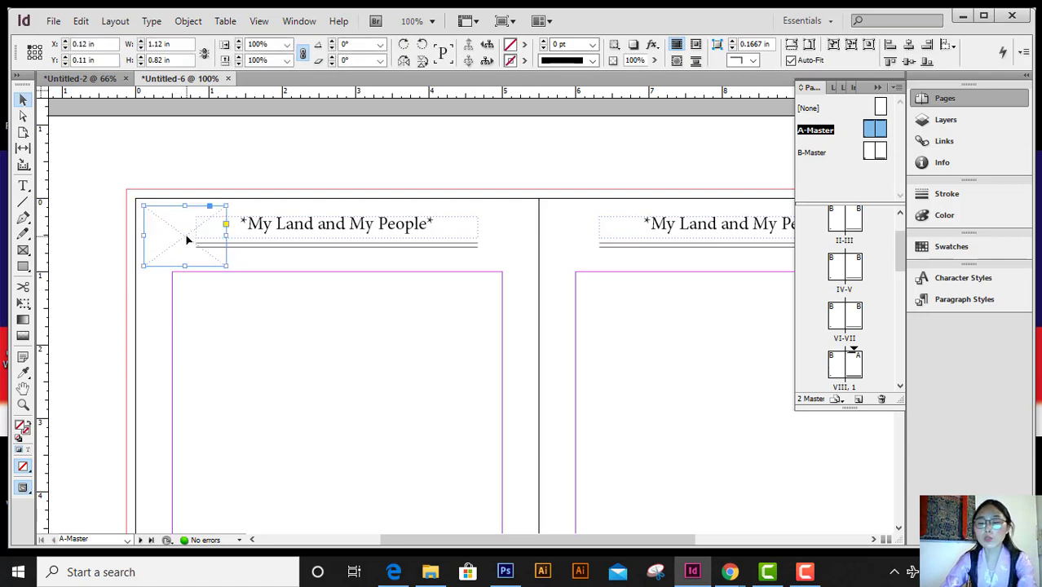
pyautogui.press('Delete')
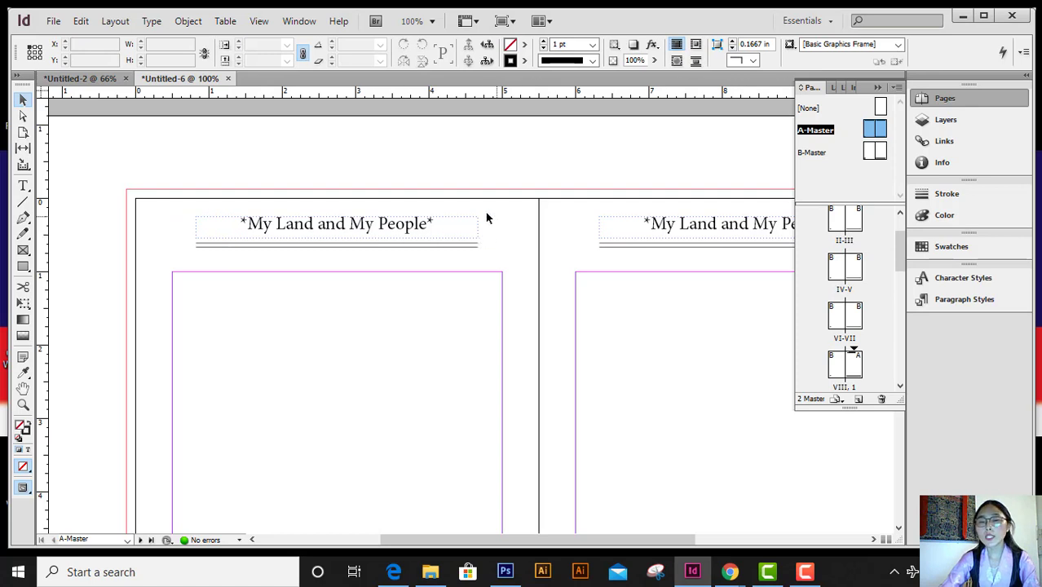
pyautogui.click(877, 87)
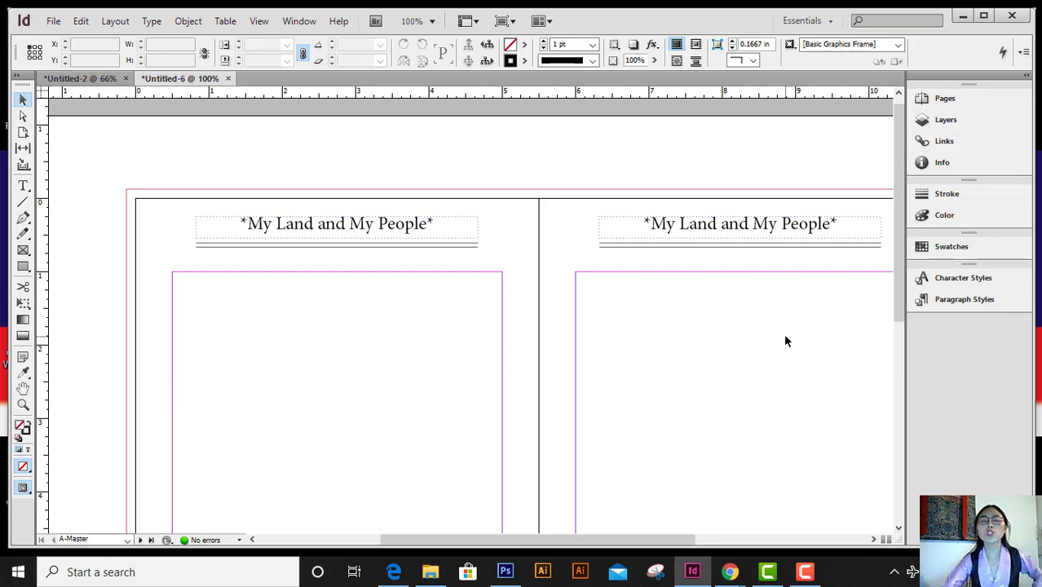
pyautogui.click(154, 22)
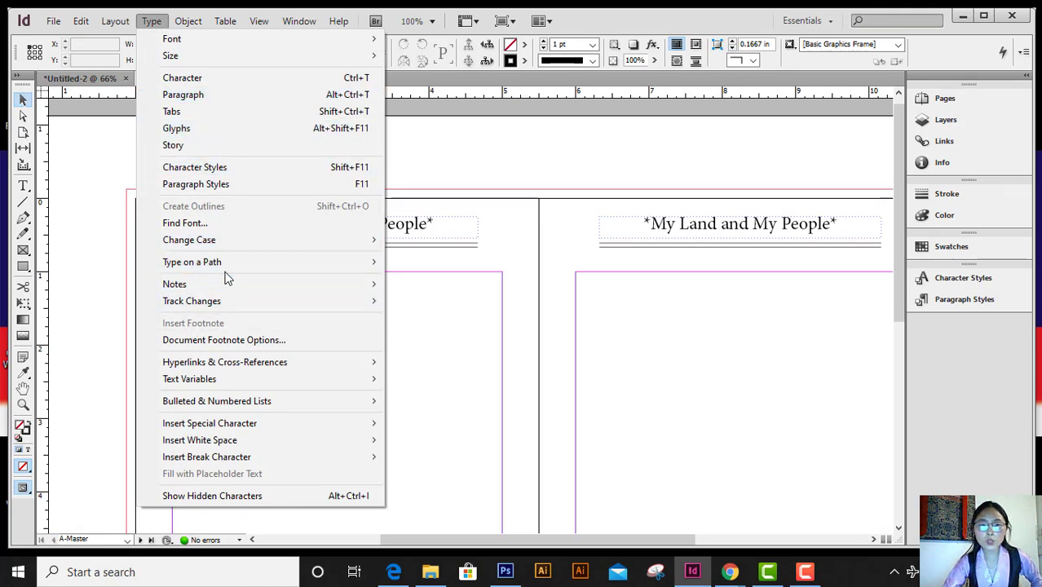
pyautogui.moveTo(236, 260)
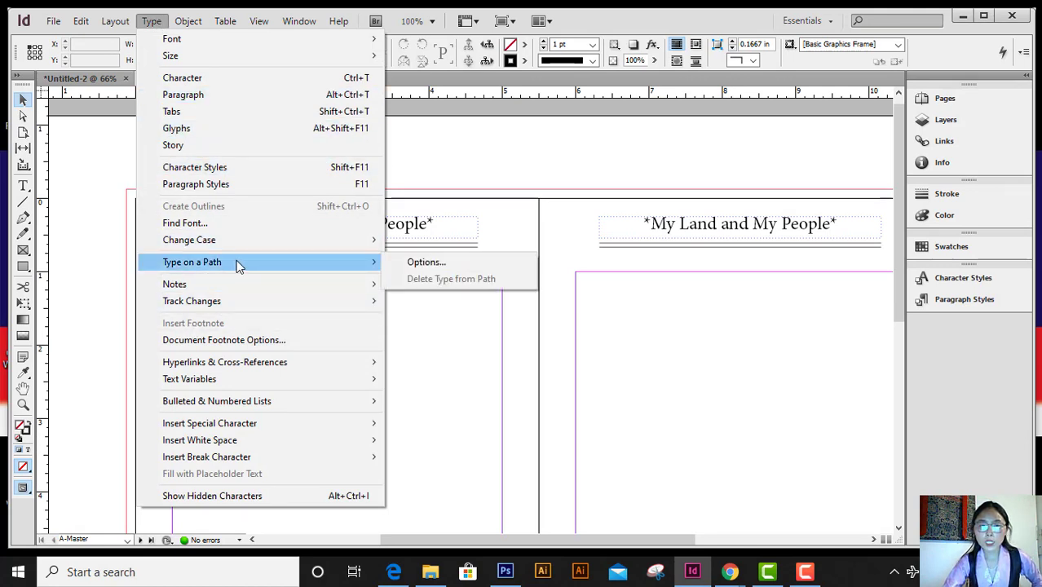
pyautogui.click(429, 262)
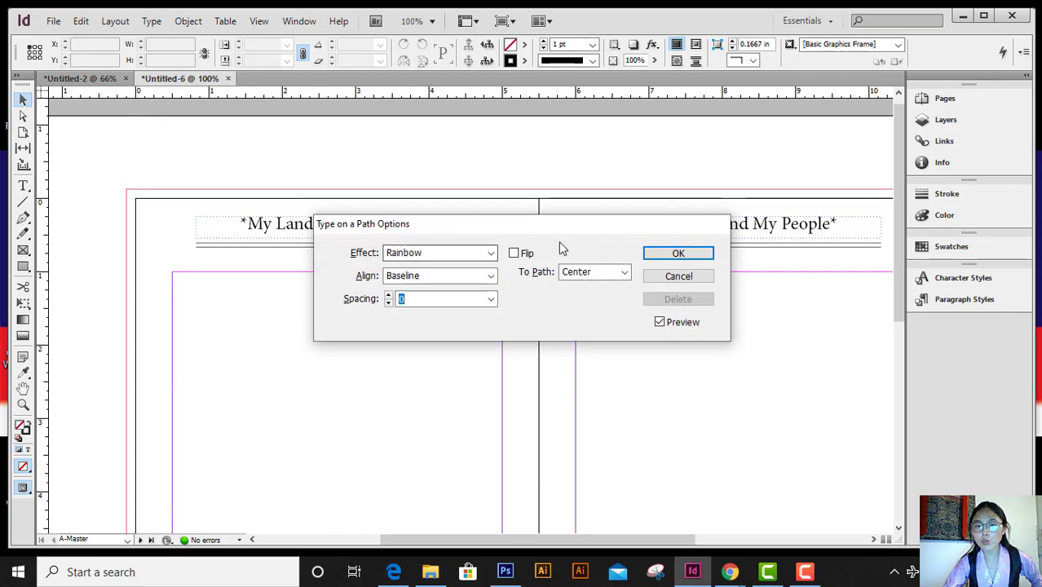
pyautogui.click(693, 277)
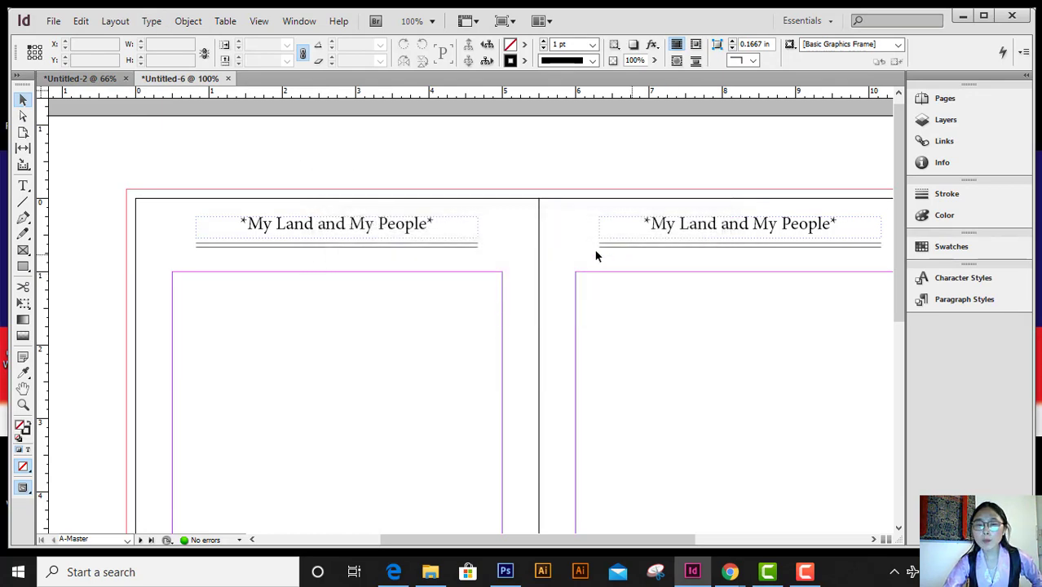
# Delete the title text between the two asterisks in the A-Master right page's running header.
pyautogui.click(776, 237)
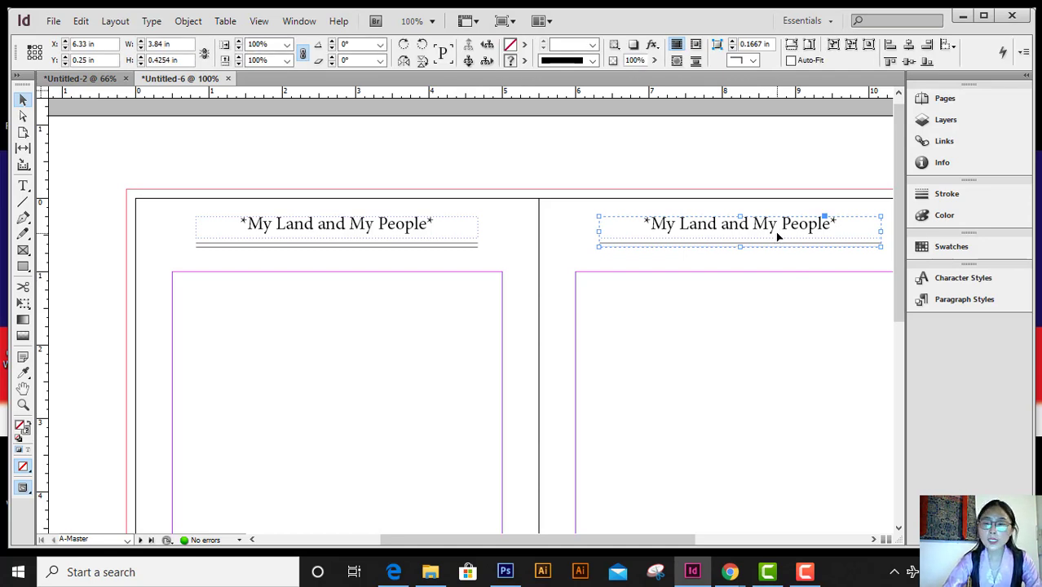
pyautogui.doubleClick(776, 236)
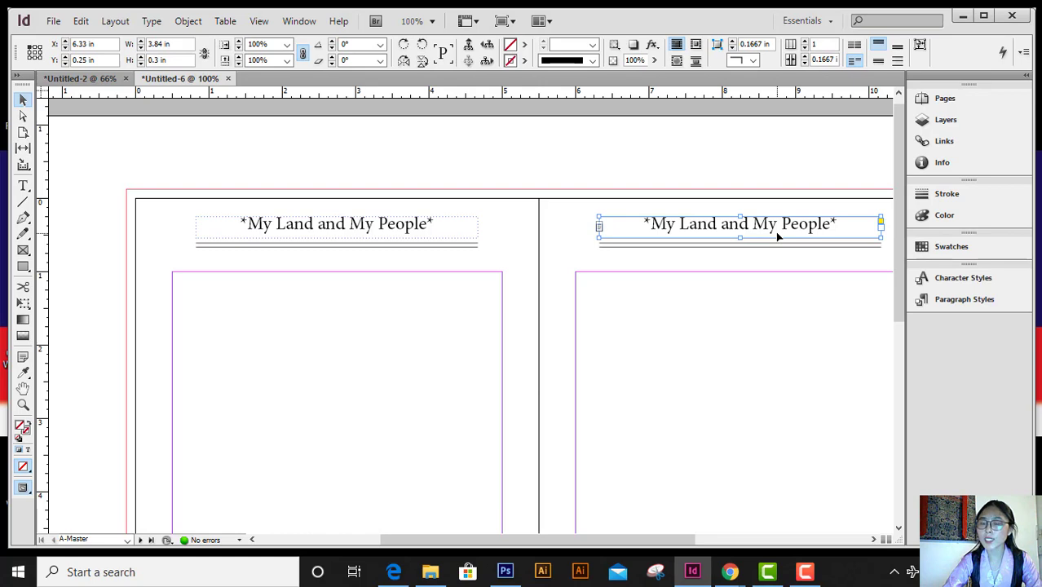
pyautogui.click(949, 98)
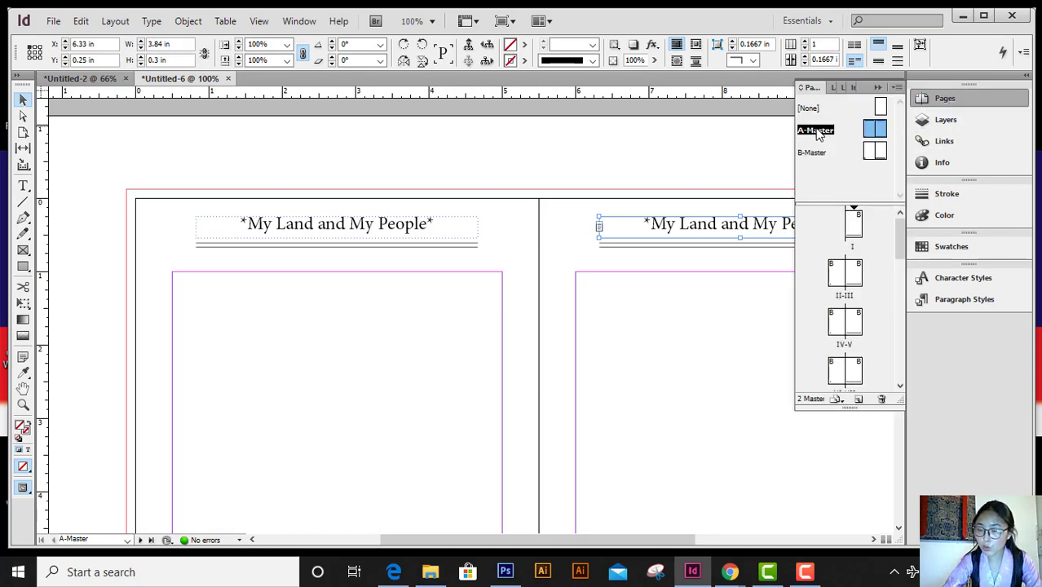
pyautogui.doubleClick(767, 223)
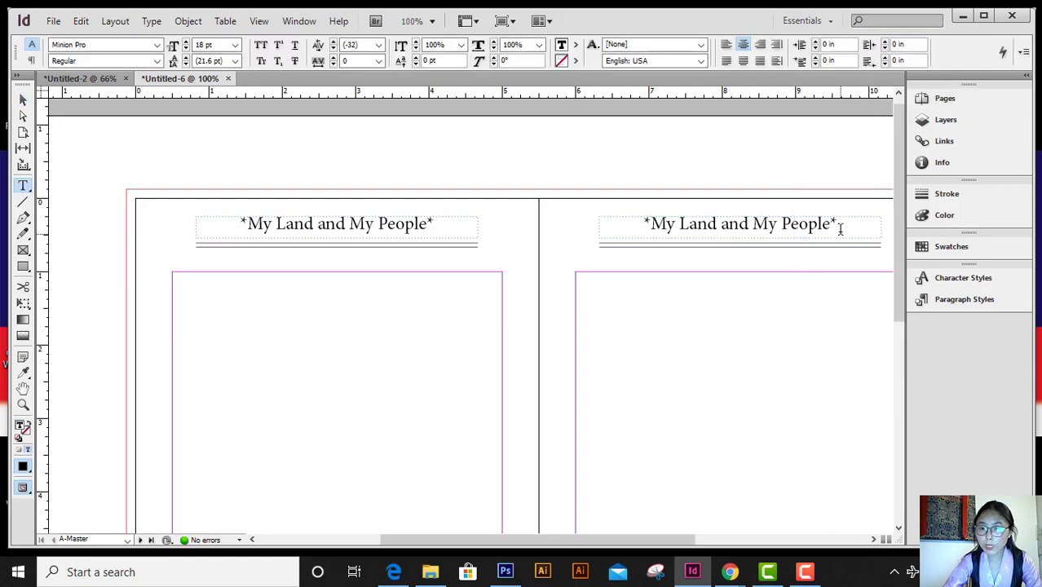
pyautogui.moveTo(830, 225); pyautogui.dragTo(653, 226)
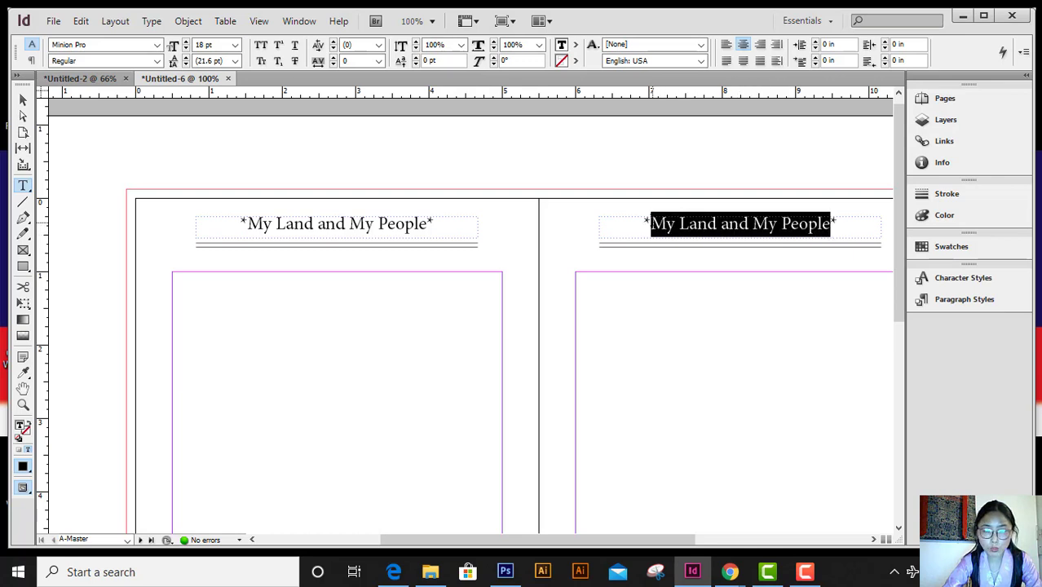
pyautogui.press('BackSpace')
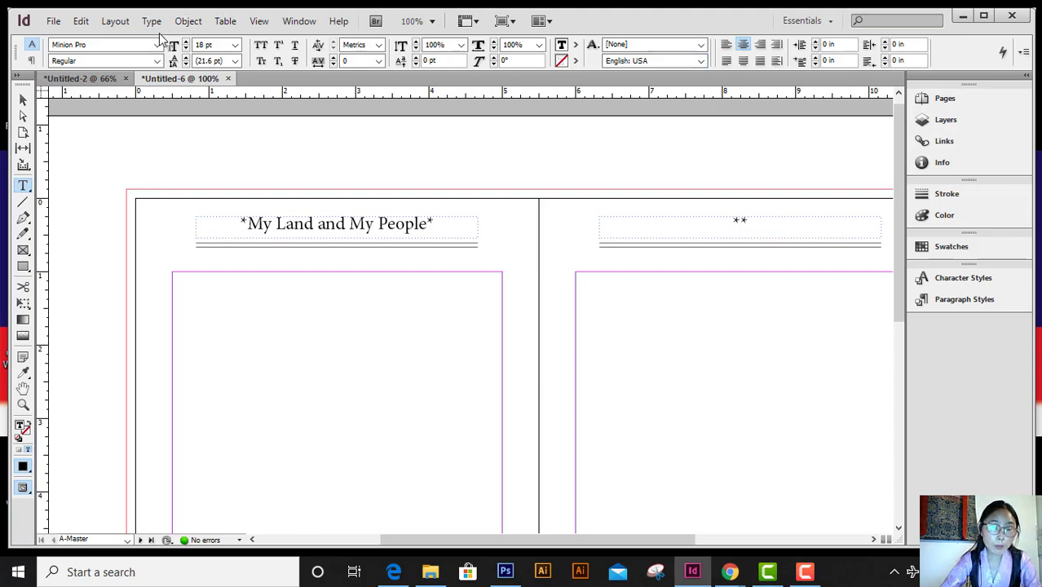
# Insert a Section Marker between the asterisks in the A-Master right page's header.
pyautogui.click(971, 105)
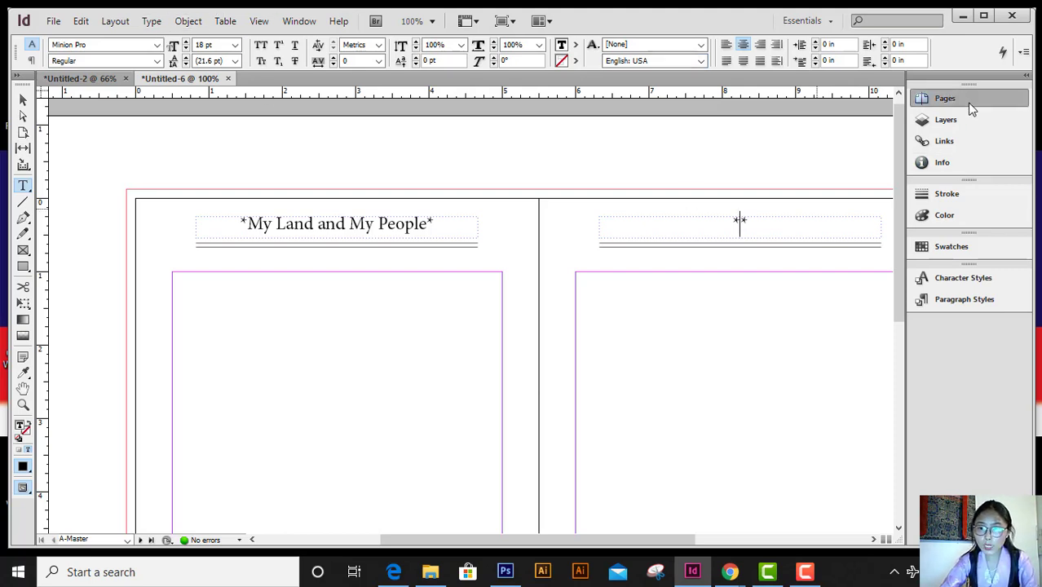
pyautogui.doubleClick(881, 131)
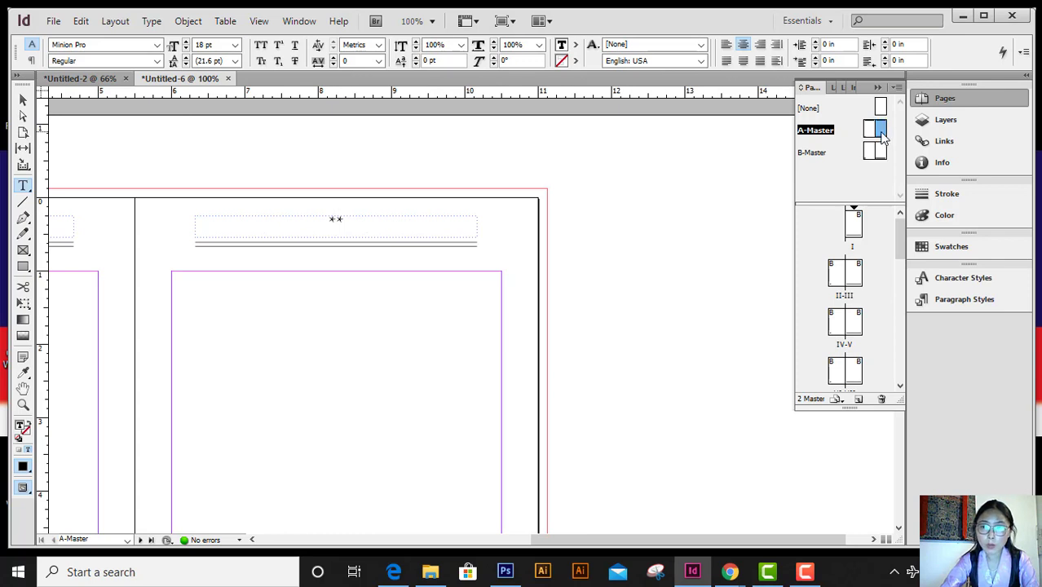
pyautogui.hotkey('ctrl', '0')
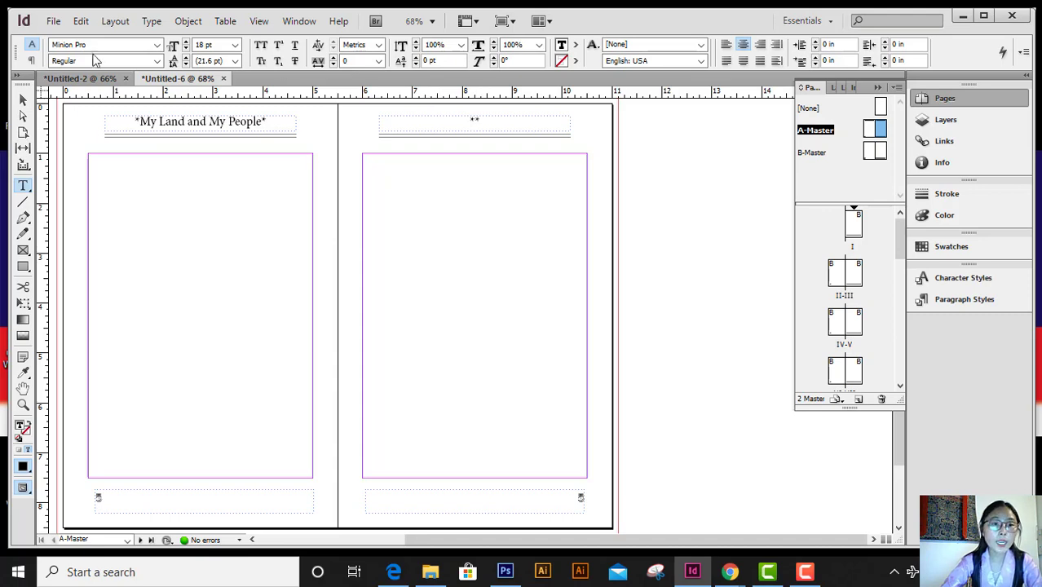
pyautogui.click(152, 21)
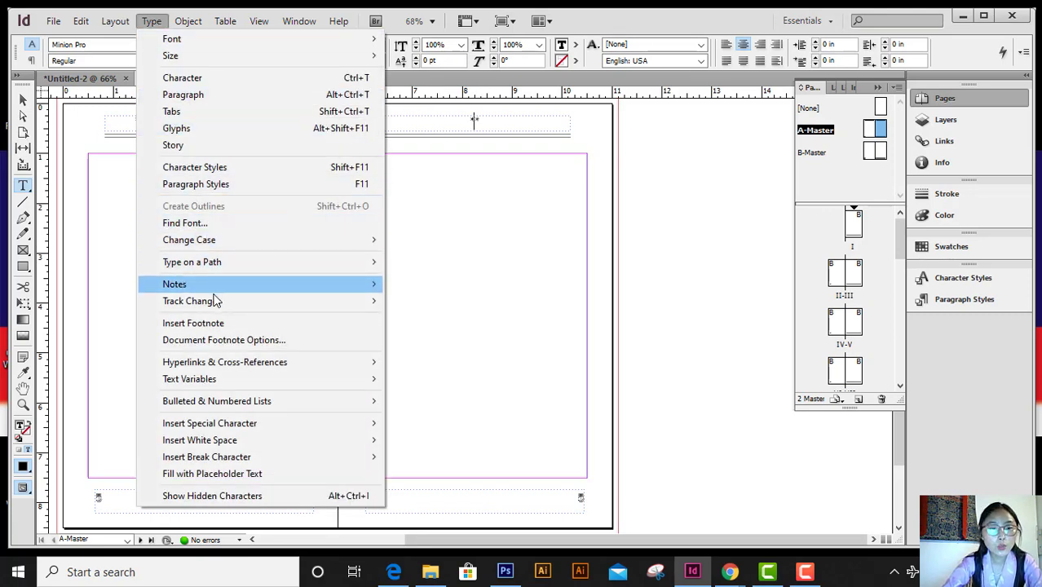
pyautogui.moveTo(234, 425)
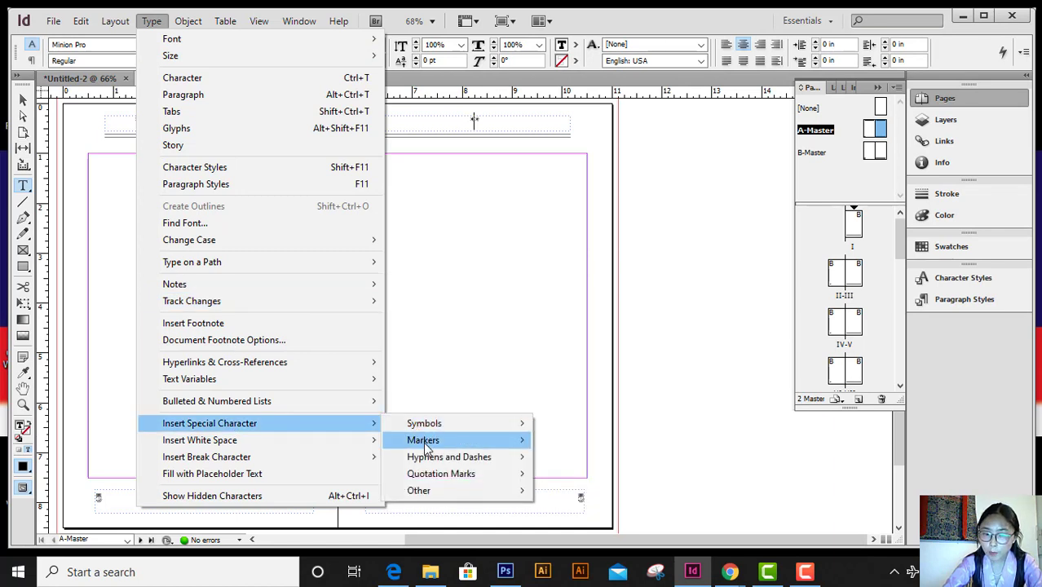
pyautogui.moveTo(426, 444)
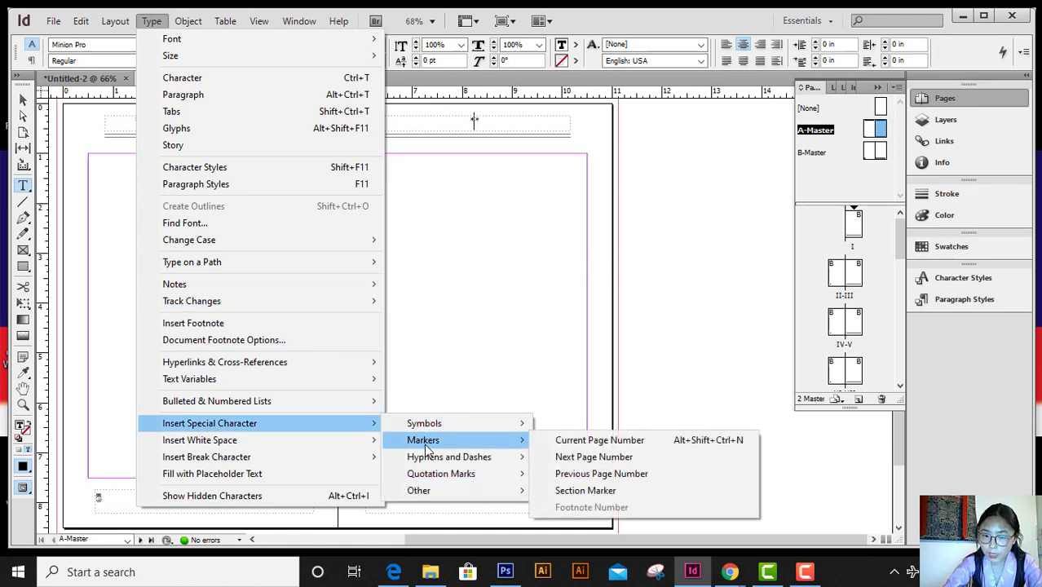
pyautogui.click(598, 493)
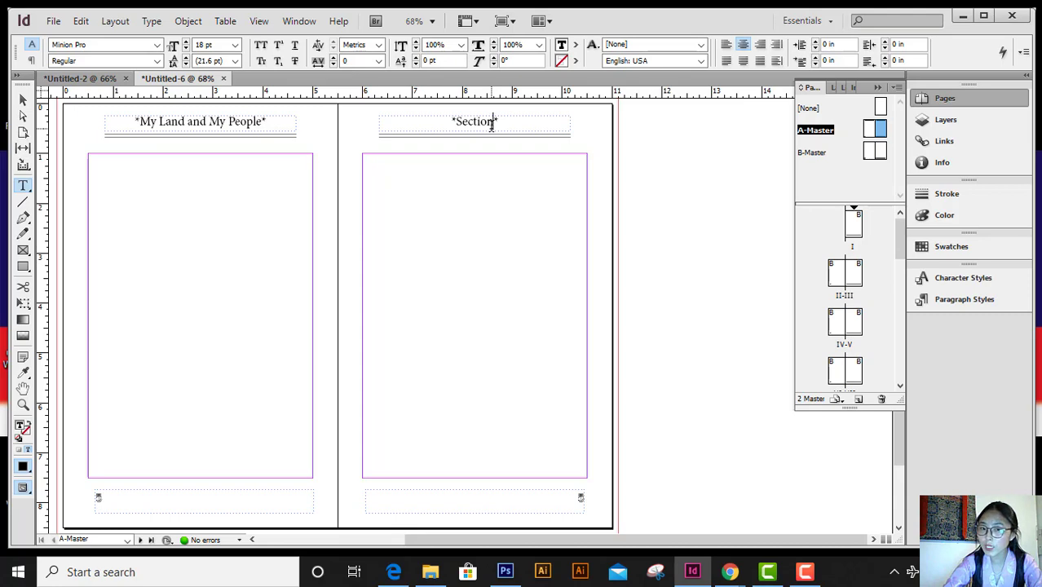
pyautogui.rightClick(491, 125)
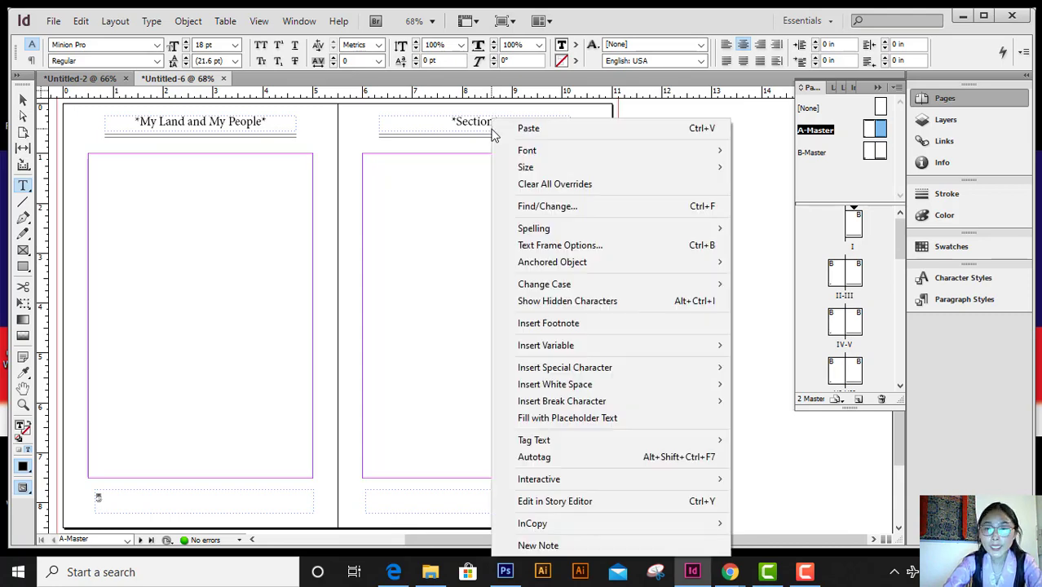
pyautogui.moveTo(538, 371)
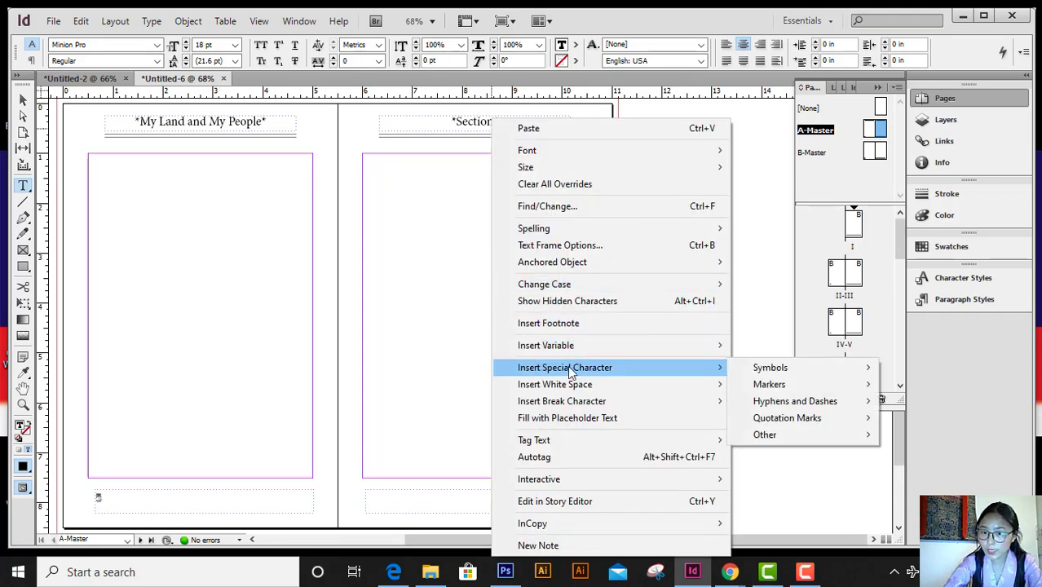
pyautogui.moveTo(788, 385)
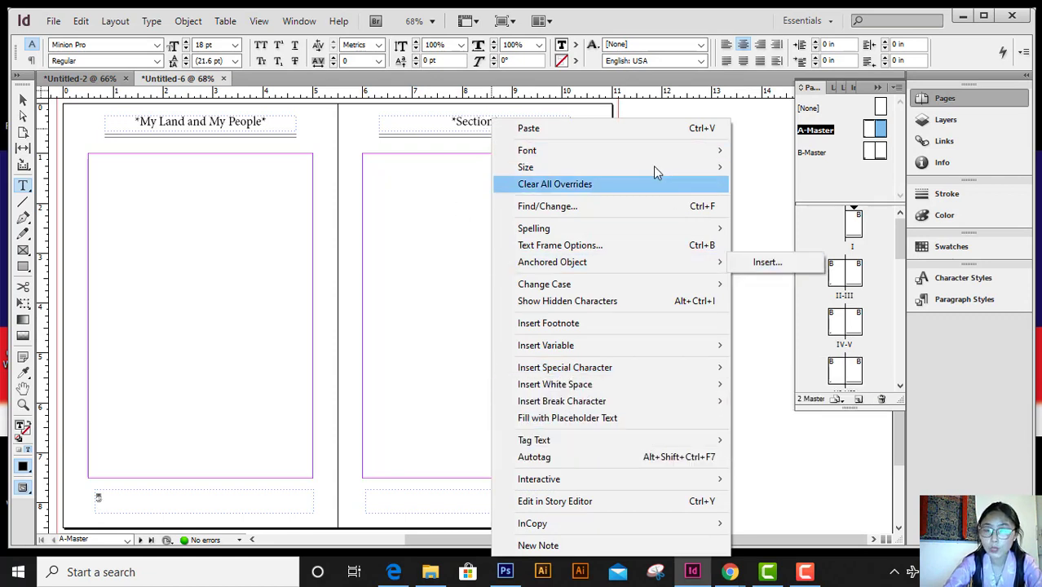
pyautogui.click(480, 115)
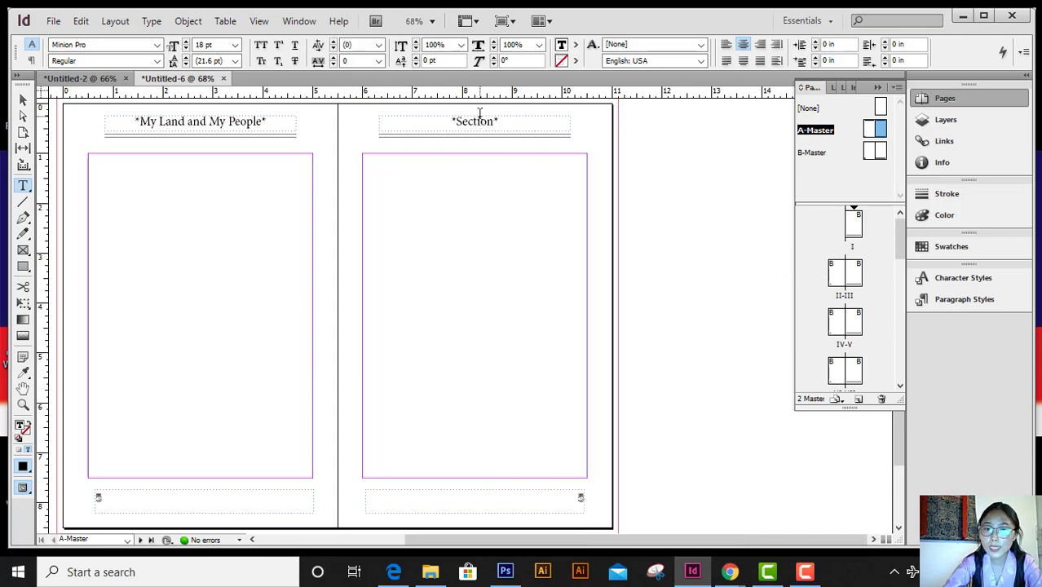
# Start a new section at document page 3 with automatic page numbering and the section marker "Born in Amdo".
pyautogui.scroll(-1, 870, 363)
pyautogui.doubleClick(860, 376)
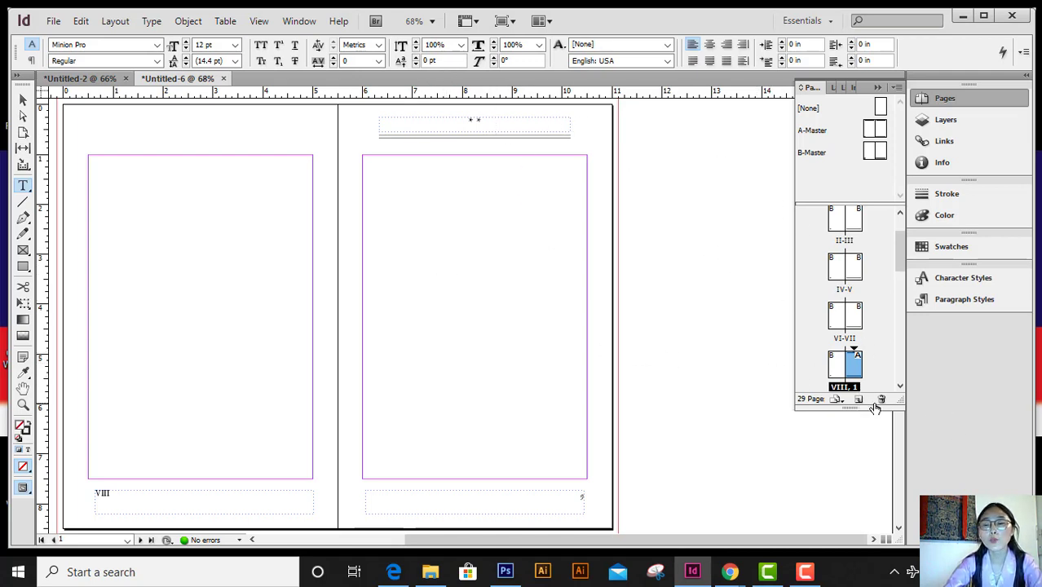
pyautogui.scroll(-1, 871, 365)
pyautogui.scroll(-1, 871, 365)
pyautogui.doubleClick(836, 325)
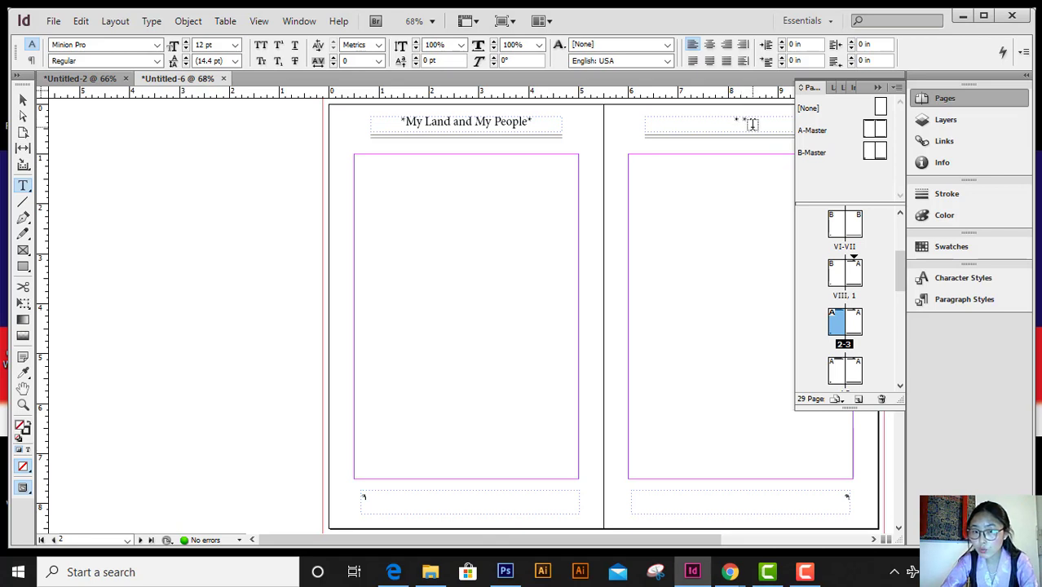
pyautogui.doubleClick(857, 330)
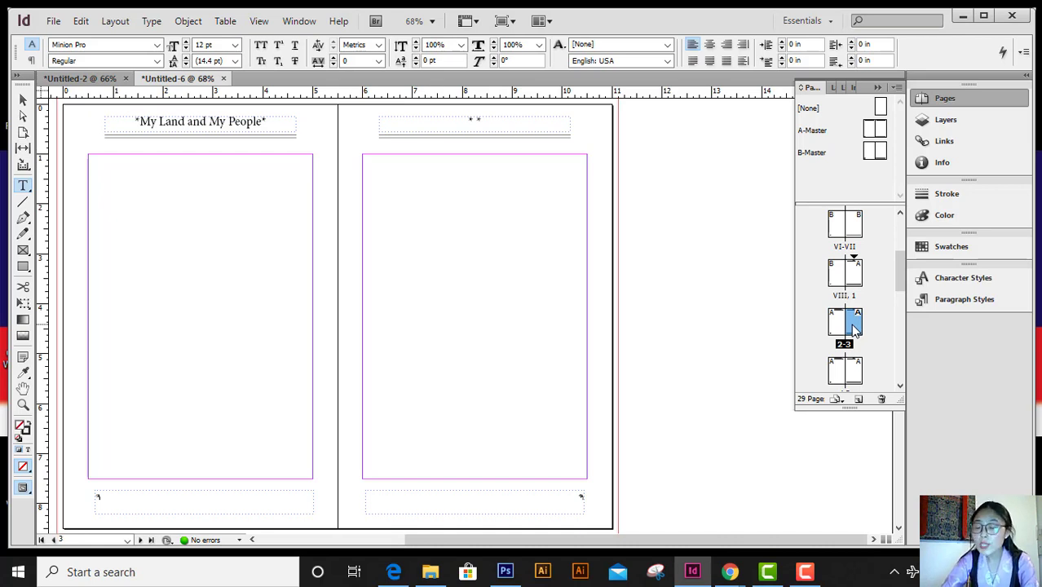
pyautogui.click(896, 87)
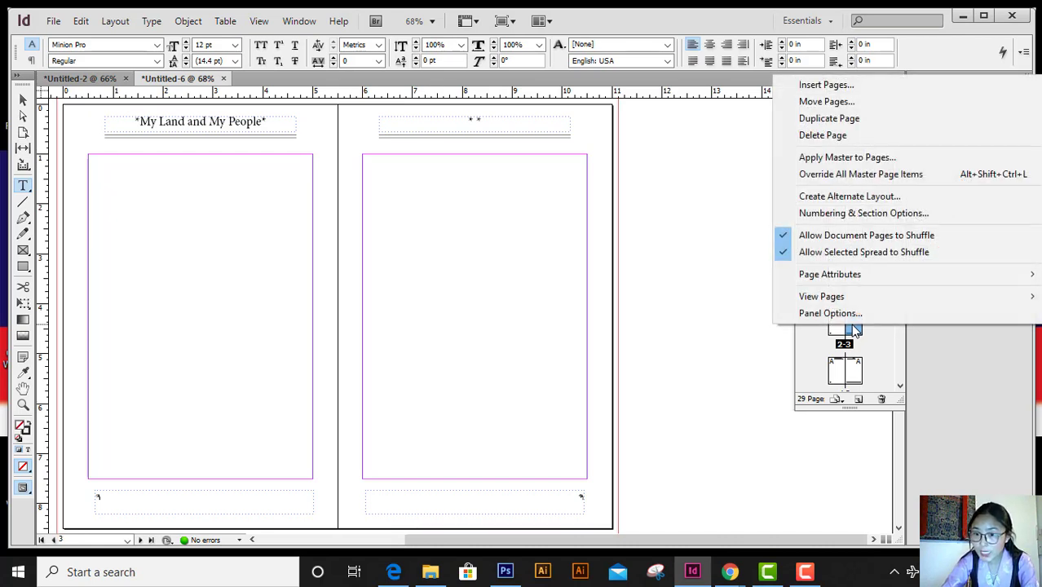
pyautogui.click(849, 216)
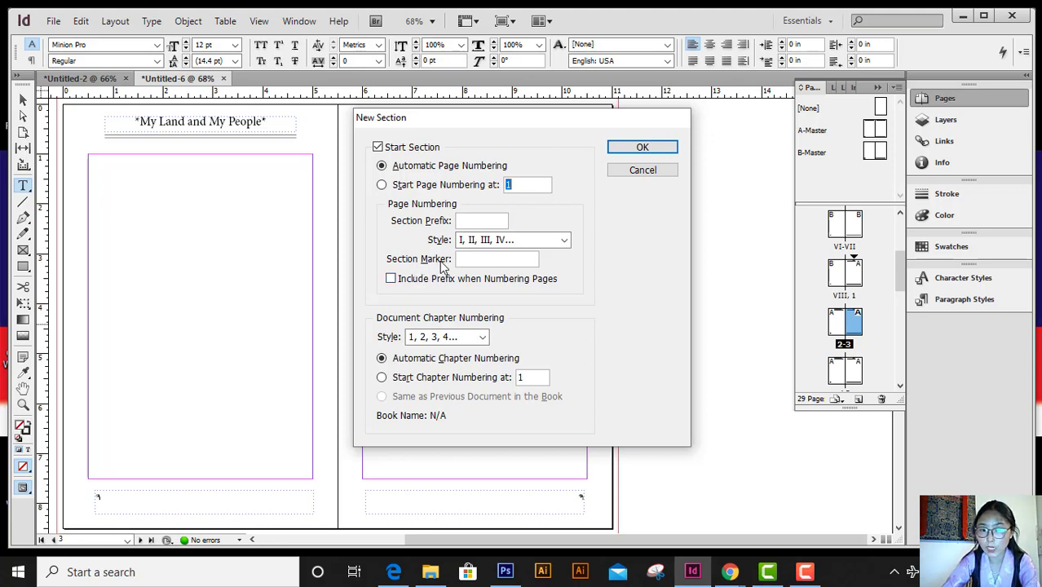
pyautogui.click(520, 259)
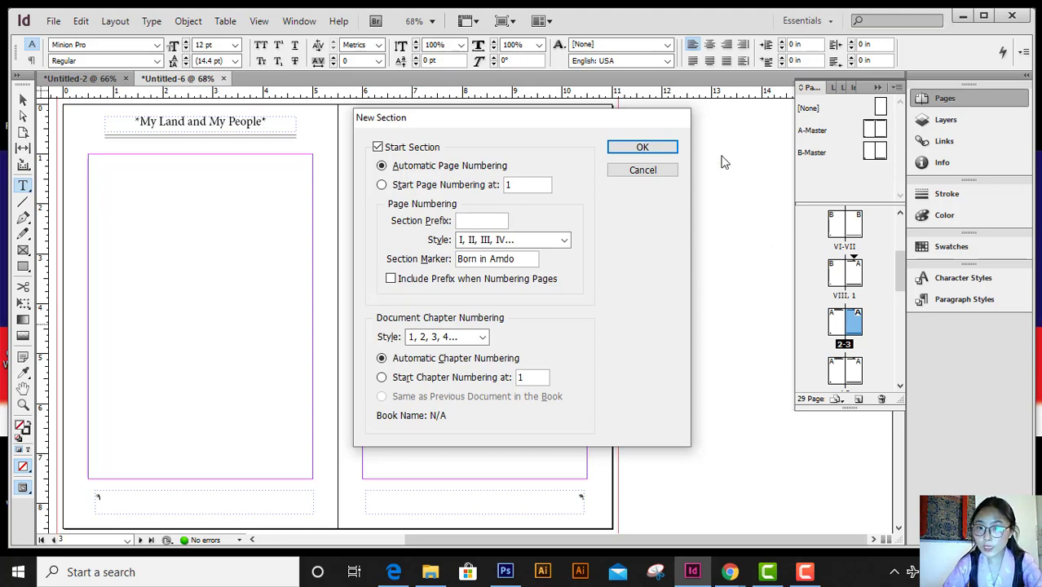
pyautogui.click(645, 150)
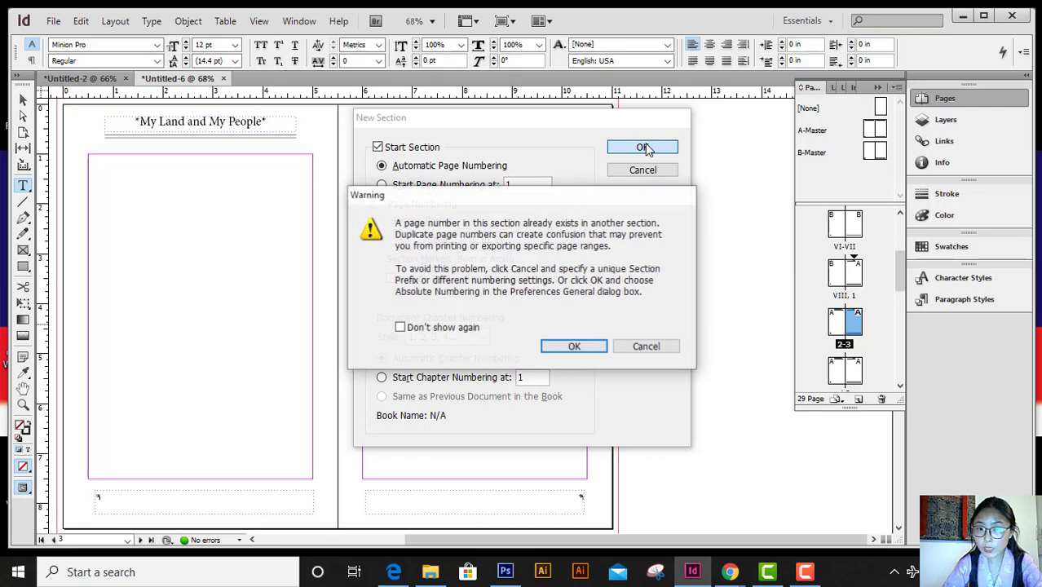
pyautogui.click(586, 349)
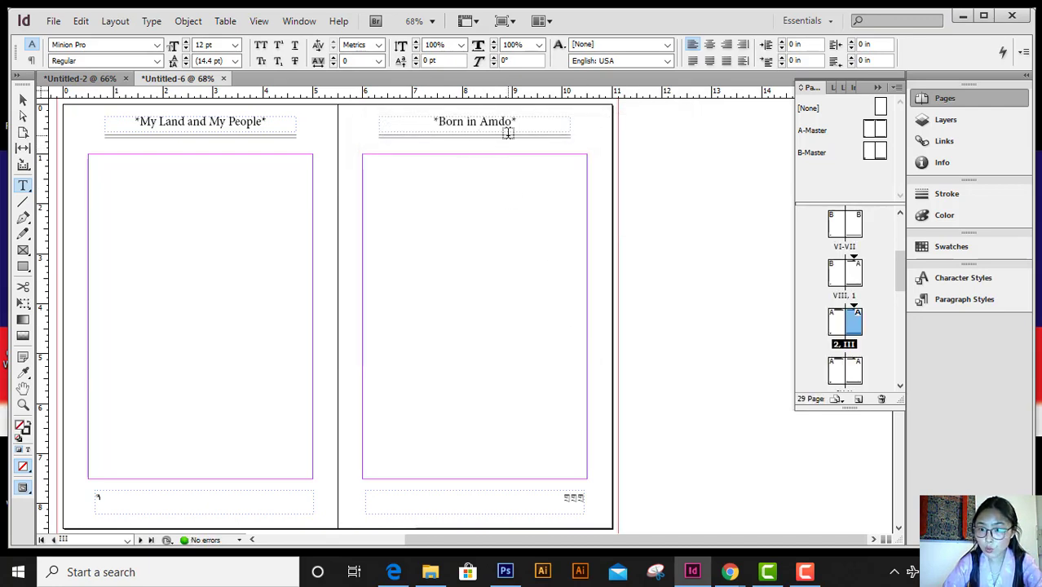
# Set the page numbering style of the section starting at the third A-Master page to 1, 2, 3, 4... and check the following spreads.
pyautogui.scroll(-10, 493, 207)
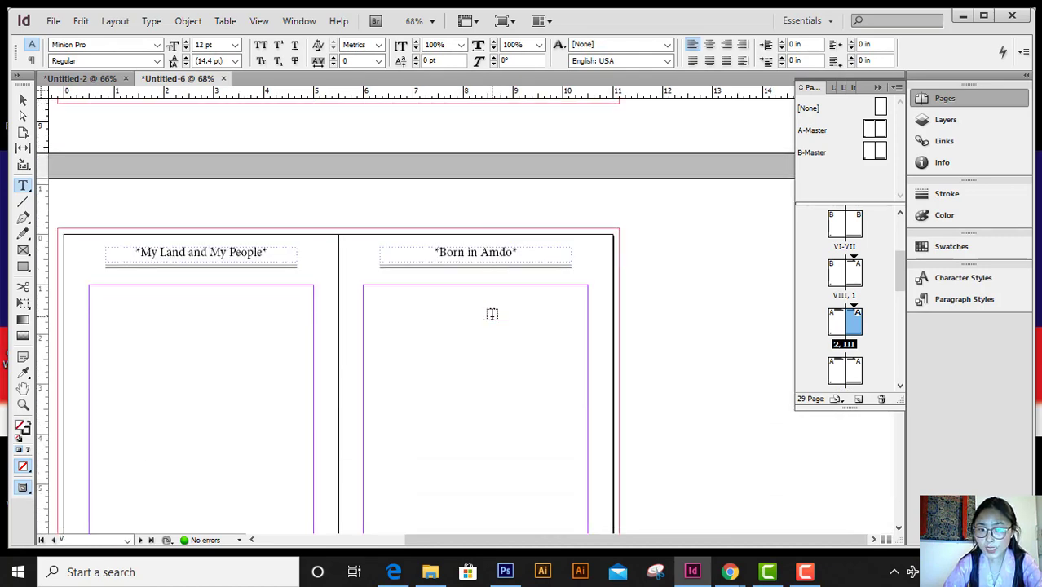
pyautogui.scroll(-15, 497, 296)
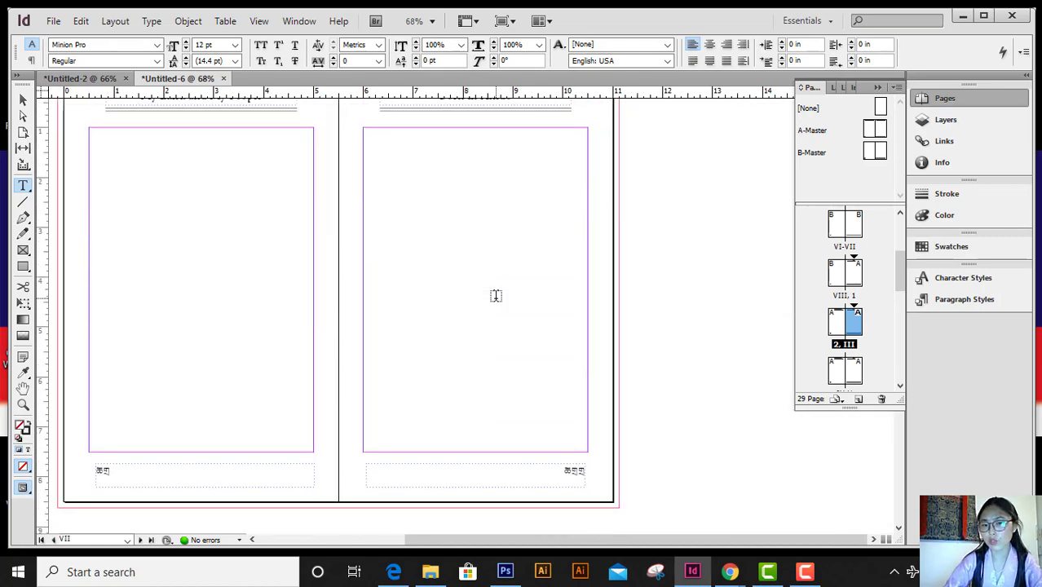
pyautogui.scroll(1, 494, 298)
pyautogui.scroll(1, 494, 298)
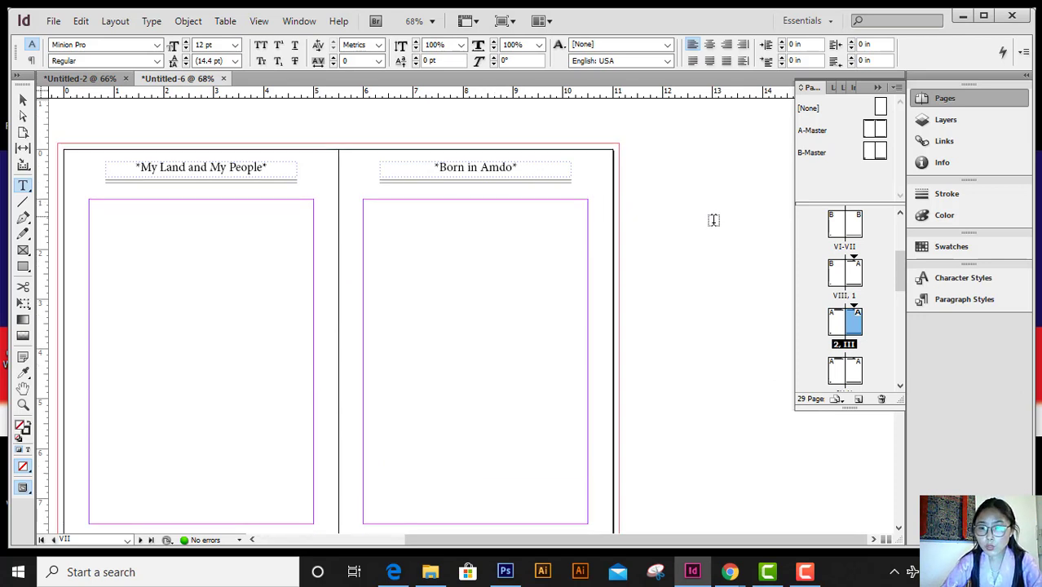
pyautogui.doubleClick(855, 324)
pyautogui.rightClick(855, 325)
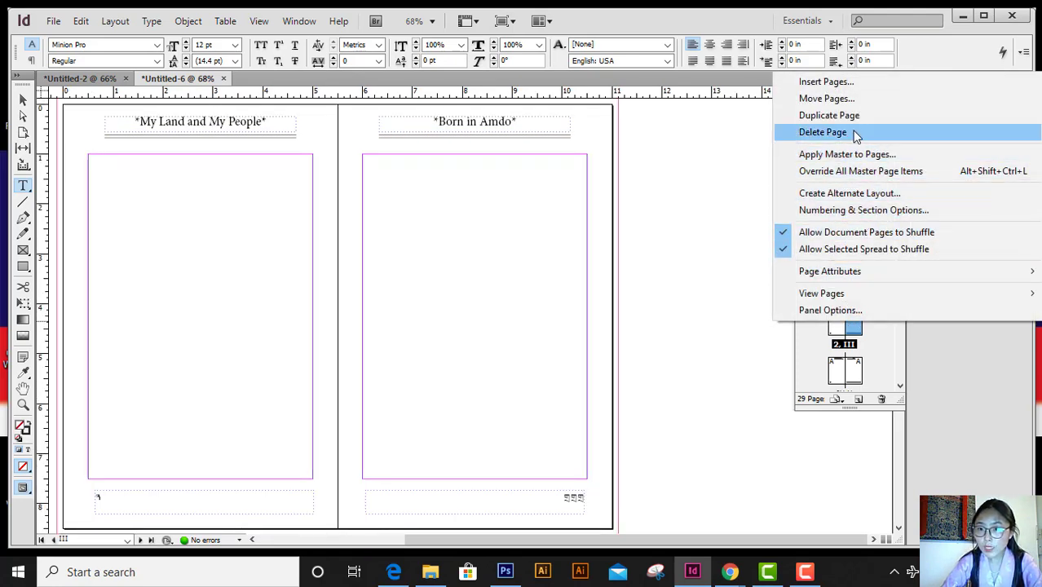
pyautogui.click(873, 209)
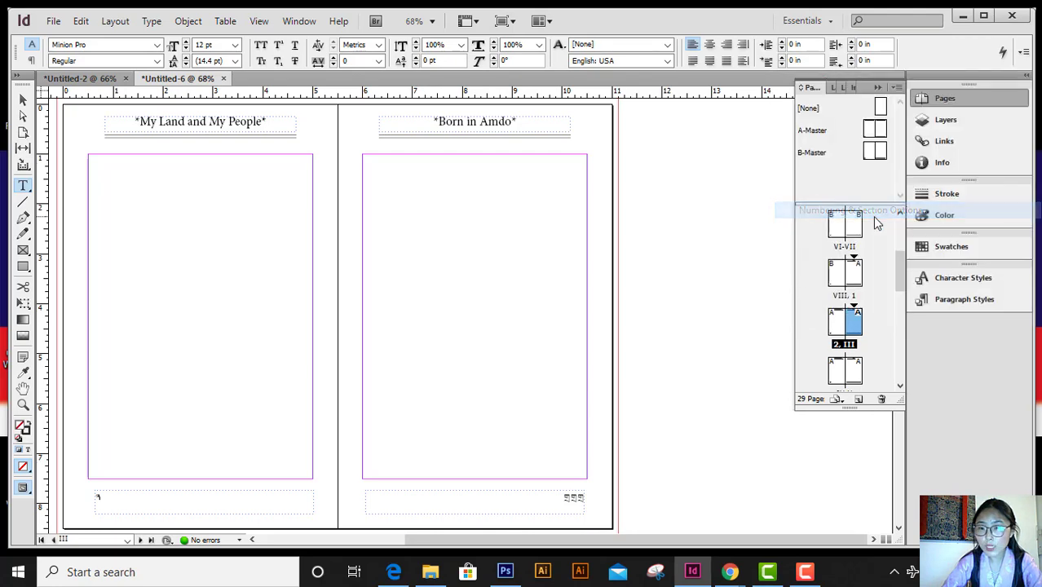
pyautogui.click(565, 240)
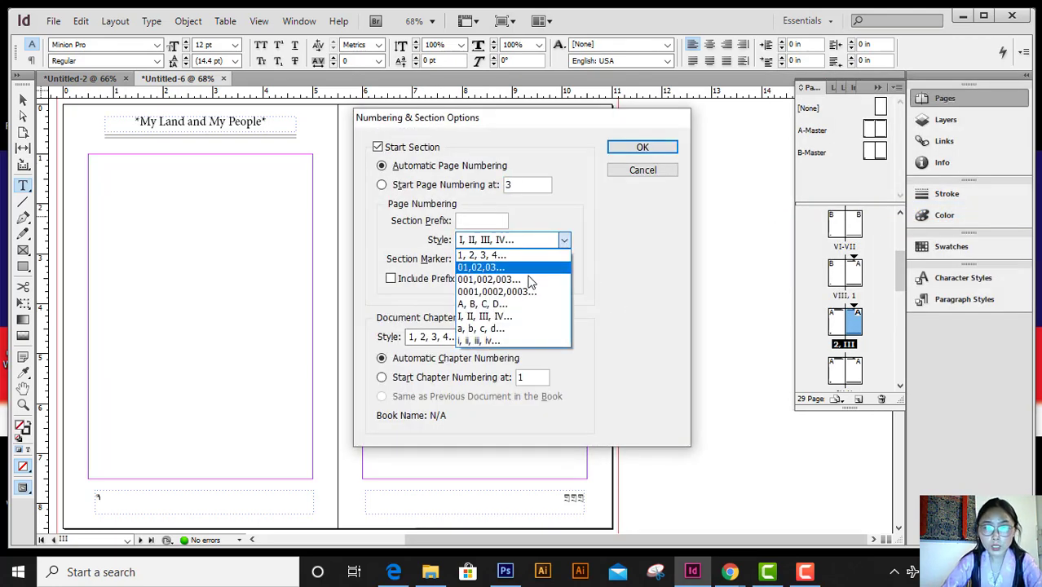
pyautogui.click(523, 260)
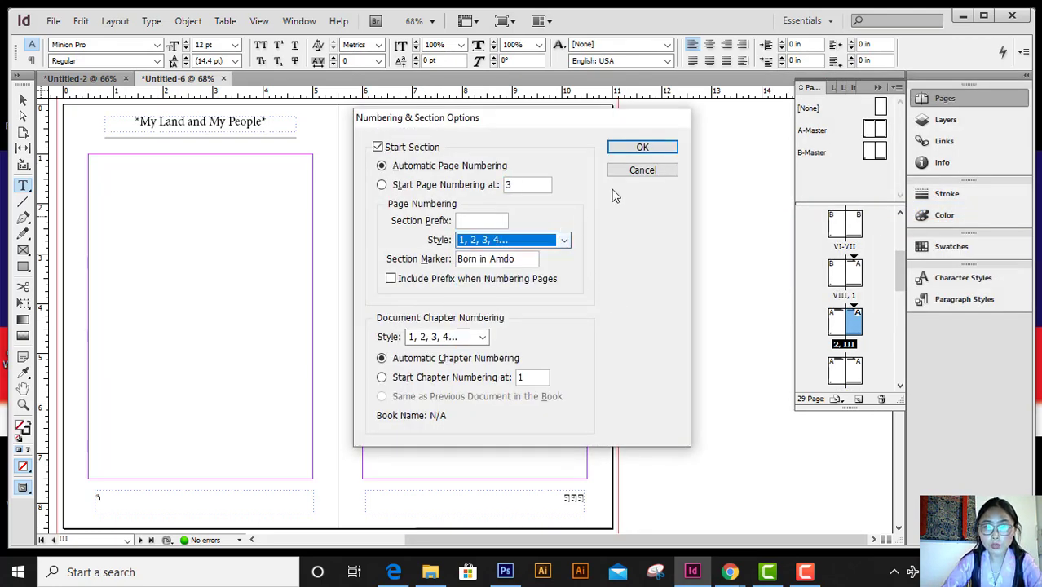
pyautogui.click(651, 148)
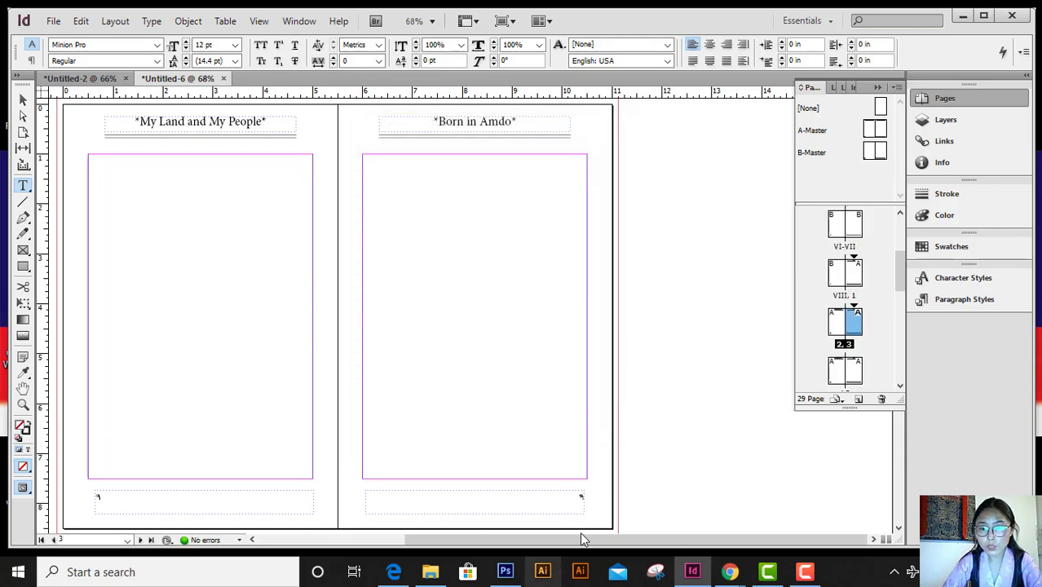
pyautogui.scroll(-10, 472, 188)
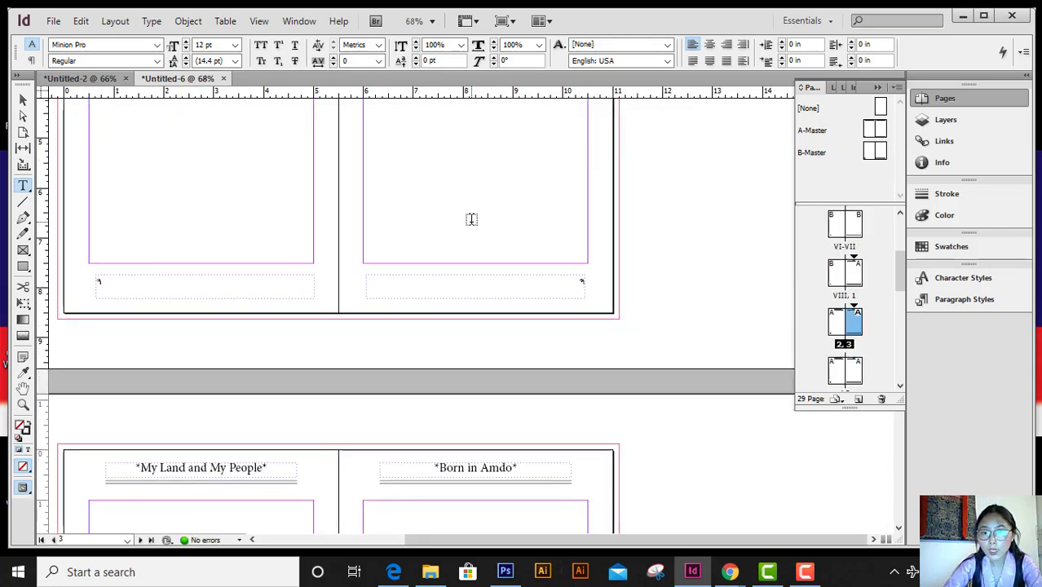
pyautogui.scroll(-3, 888, 379)
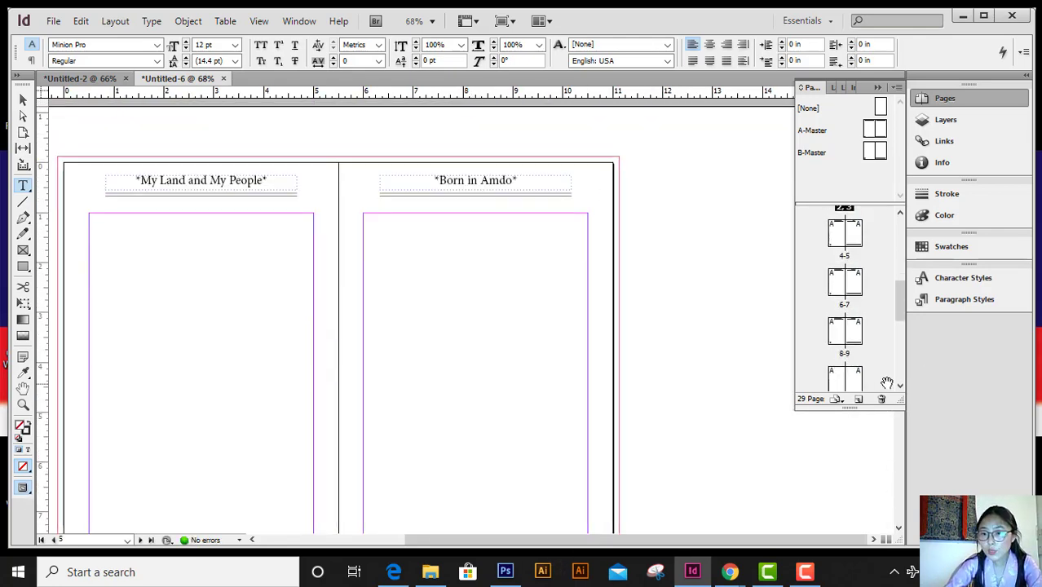
# Start a new section at page 9 with automatic page numbering and the section marker "Kumbum Monastery", and check the neighbouring spreads.
pyautogui.doubleClick(853, 341)
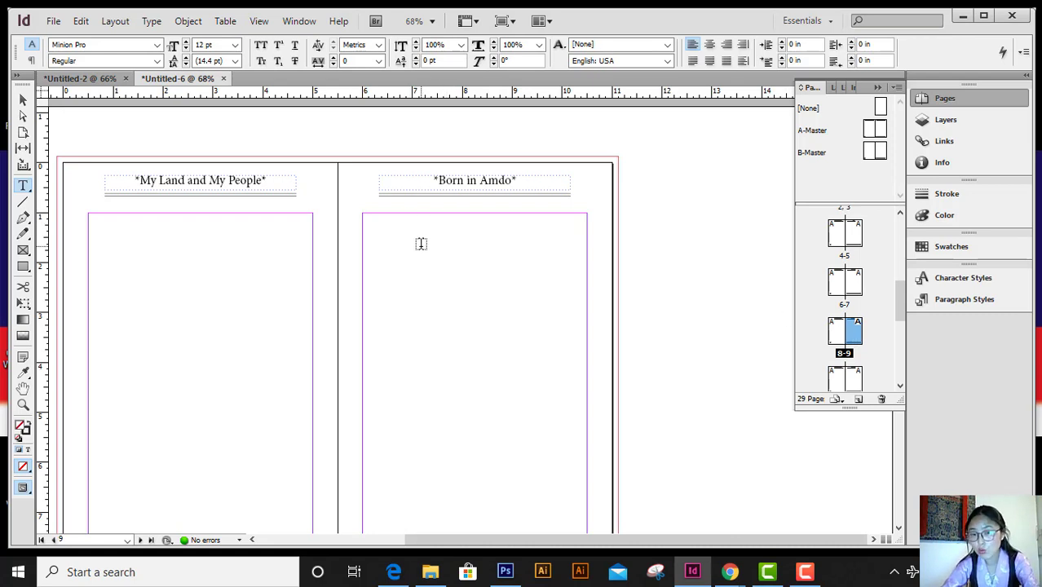
pyautogui.rightClick(861, 345)
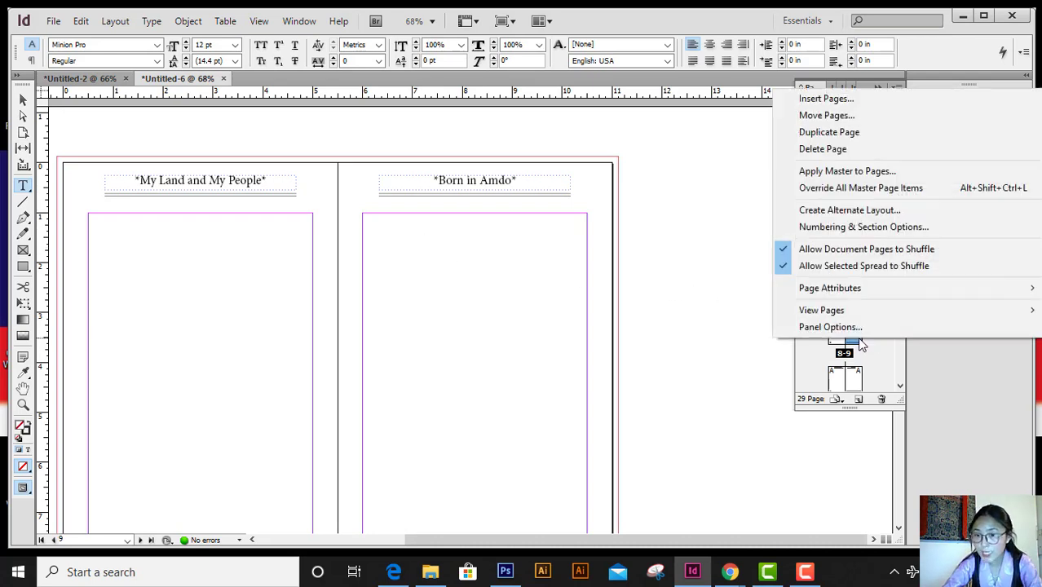
pyautogui.click(902, 228)
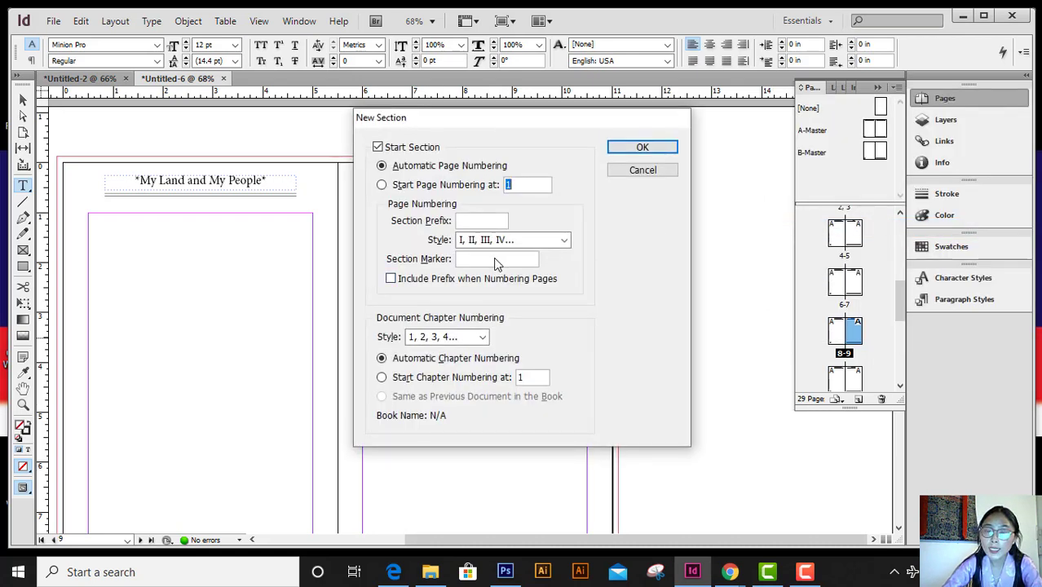
pyautogui.click(494, 260)
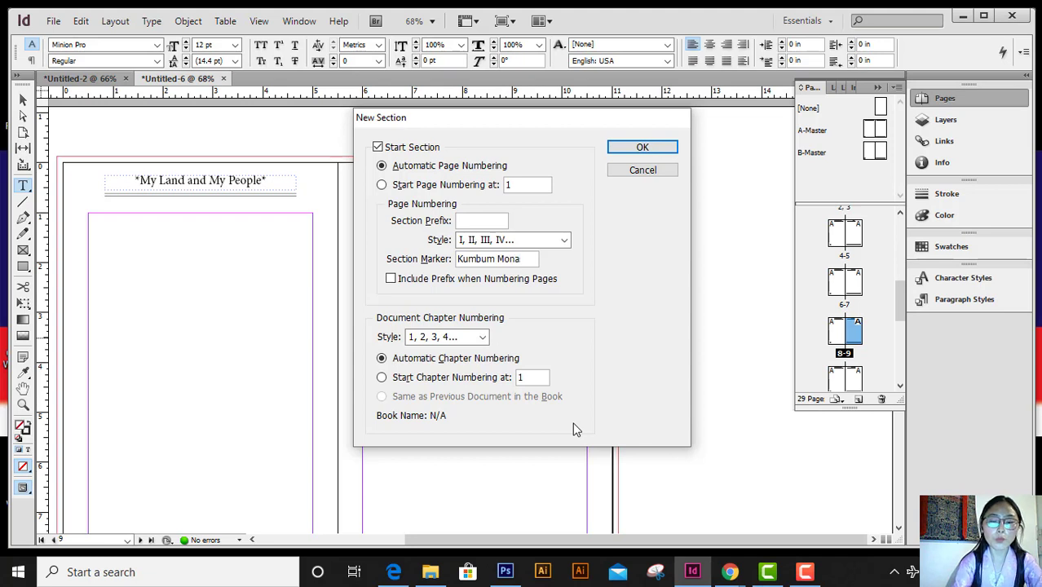
pyautogui.write('y')
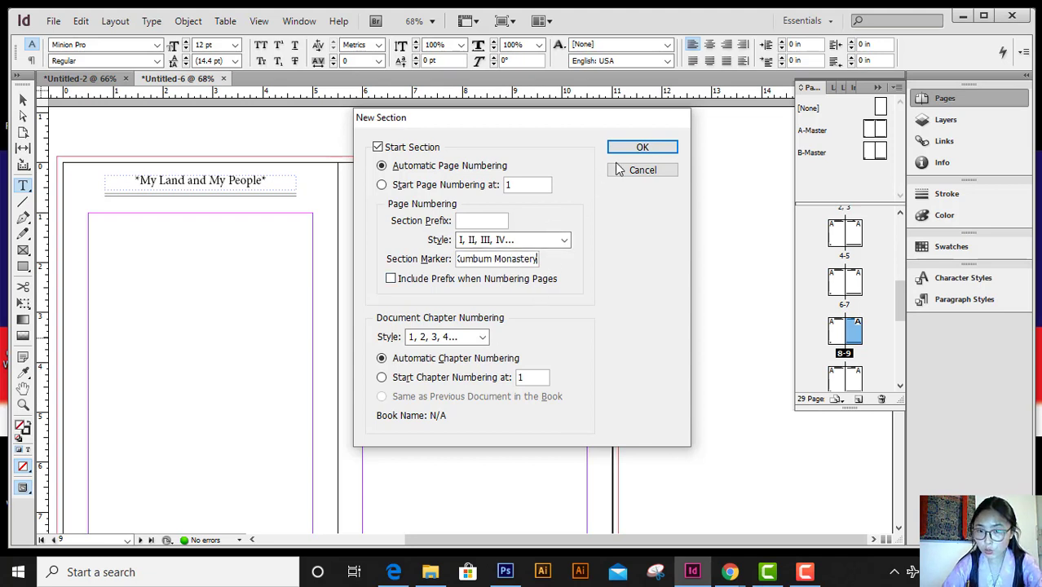
pyautogui.click(643, 147)
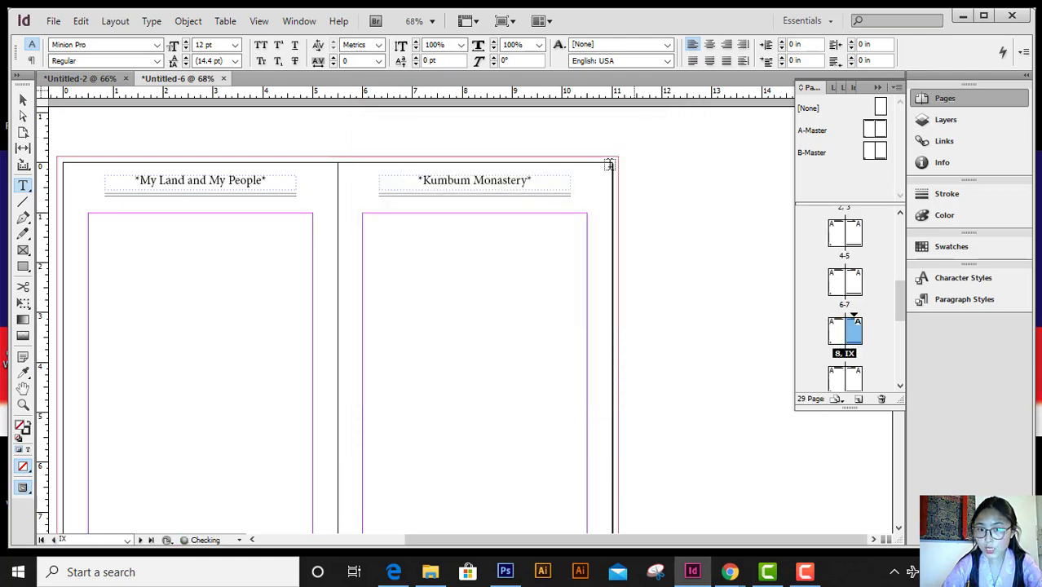
pyautogui.scroll(3, 543, 199)
pyautogui.scroll(-10, 544, 199)
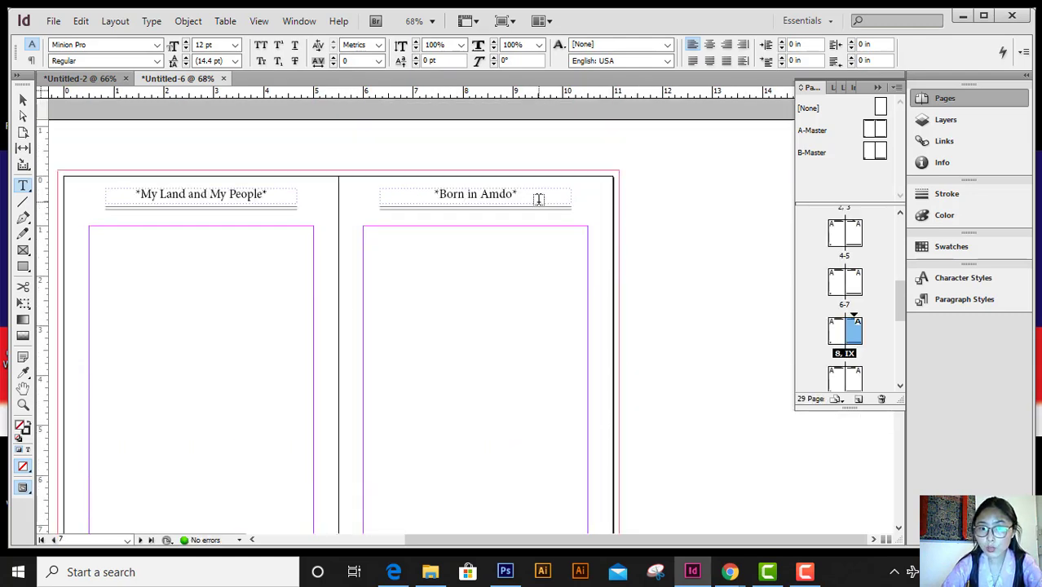
pyautogui.scroll(-3, 485, 412)
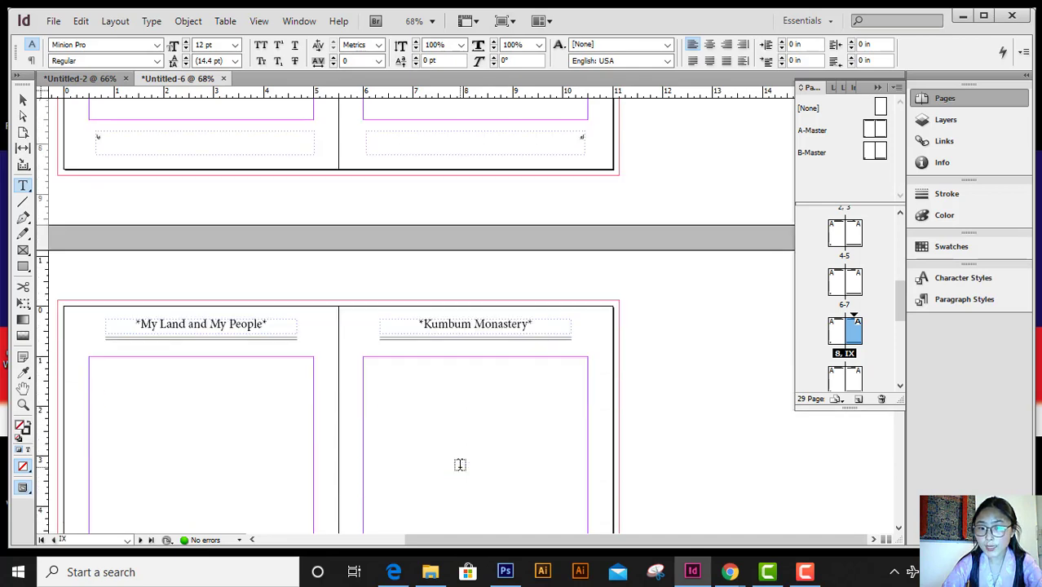
pyautogui.scroll(-2, 483, 361)
pyautogui.scroll(-6, 490, 363)
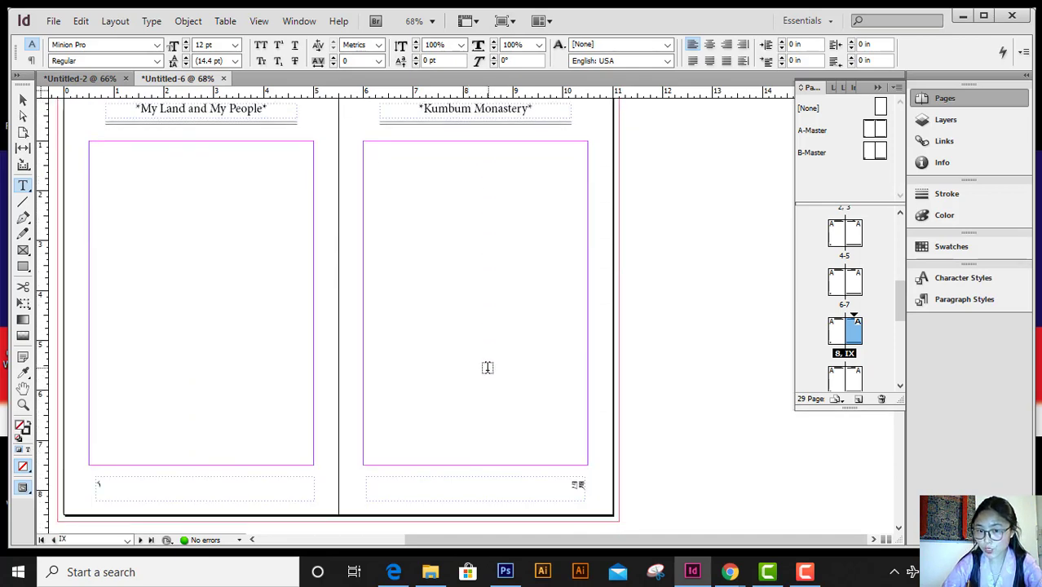
pyautogui.scroll(3, 545, 453)
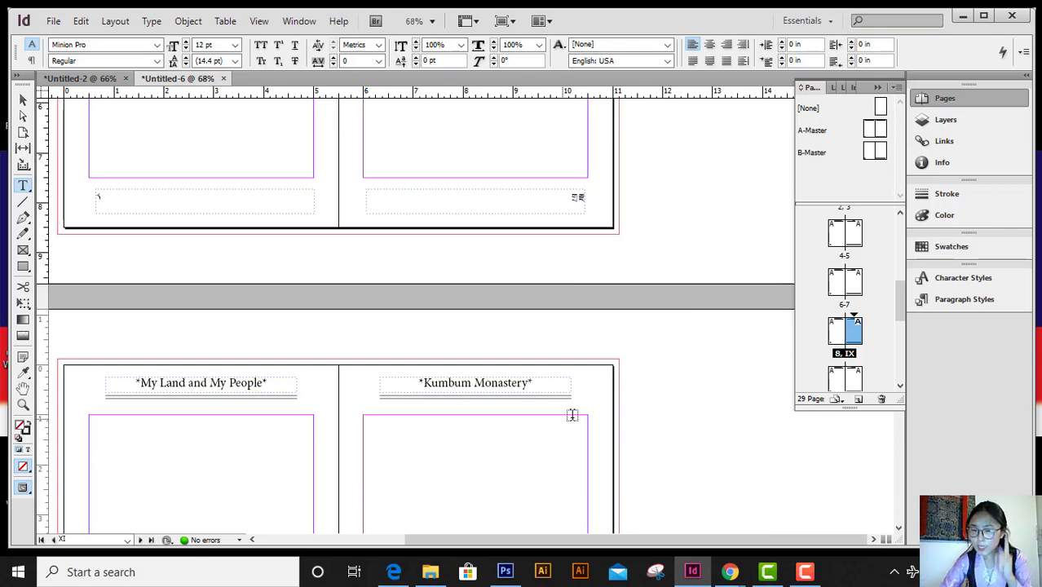
# Set the page numbering style of the "Kumbum Monastery" section to 1, 2, 3, 4... and check the following spread.
pyautogui.doubleClick(856, 339)
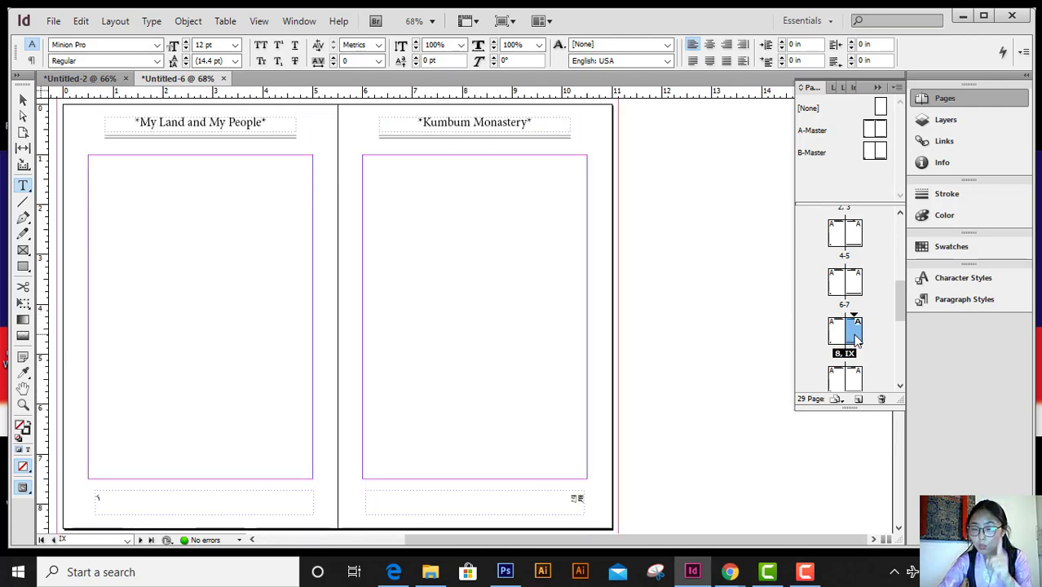
pyautogui.rightClick(856, 339)
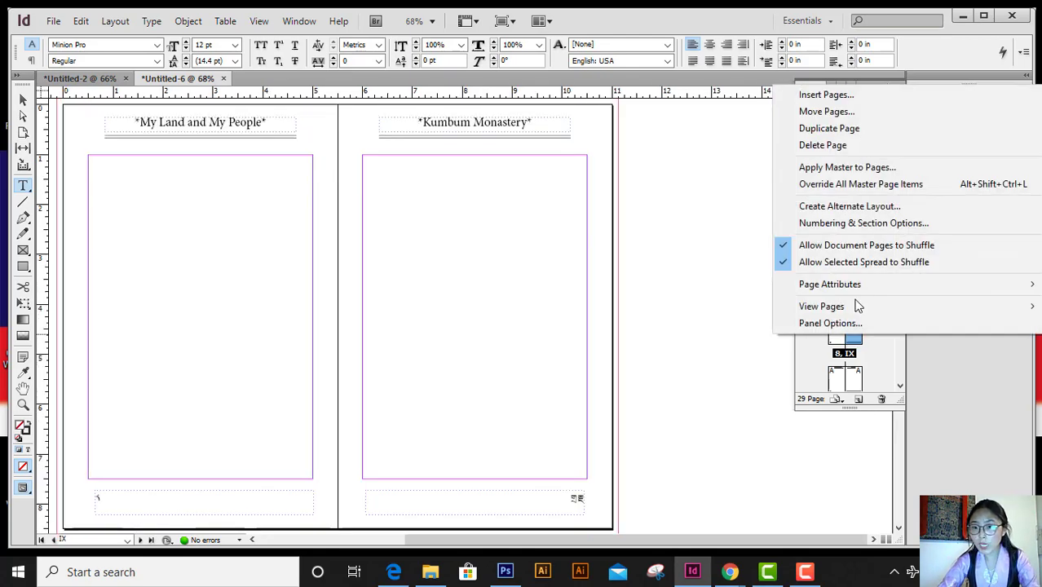
pyautogui.click(864, 225)
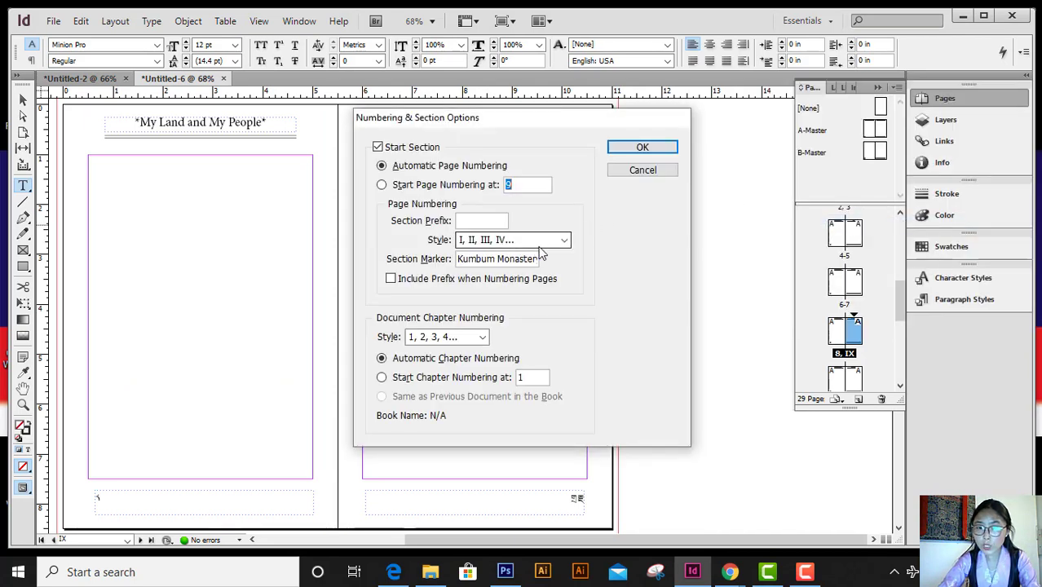
pyautogui.click(558, 240)
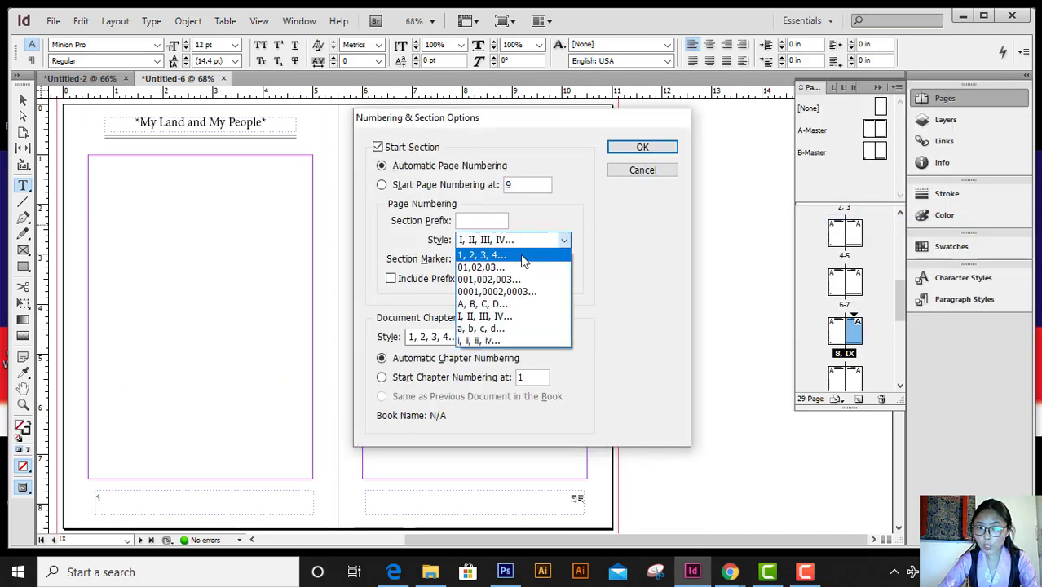
pyautogui.click(522, 256)
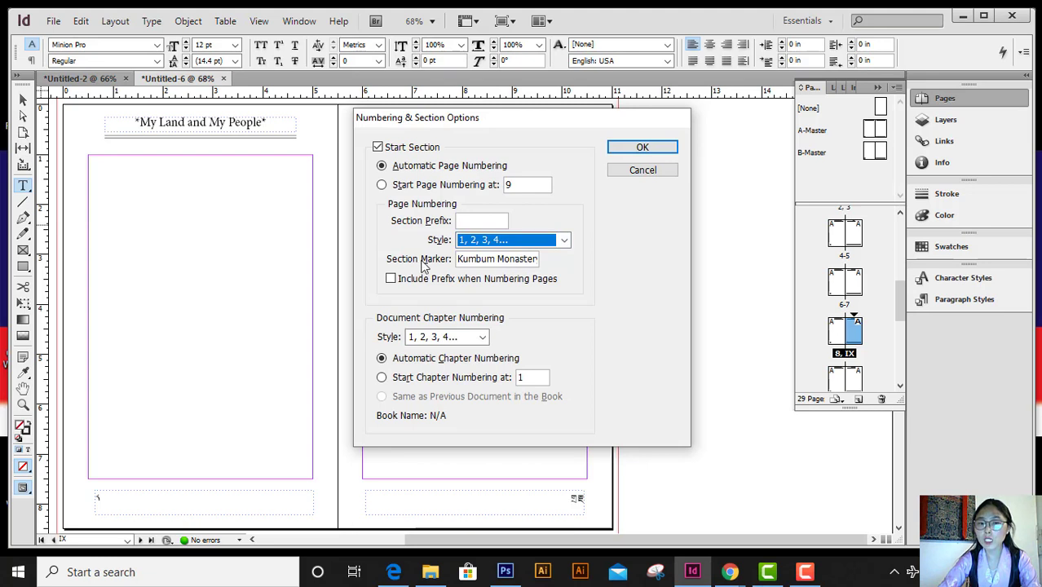
pyautogui.click(664, 150)
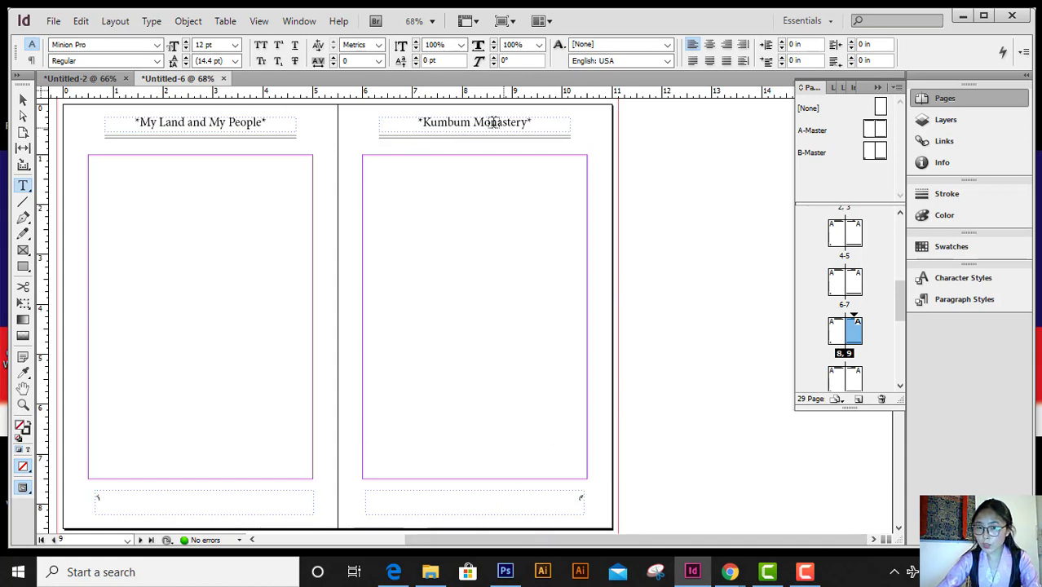
pyautogui.scroll(-2, 582, 241)
pyautogui.scroll(-5, 571, 293)
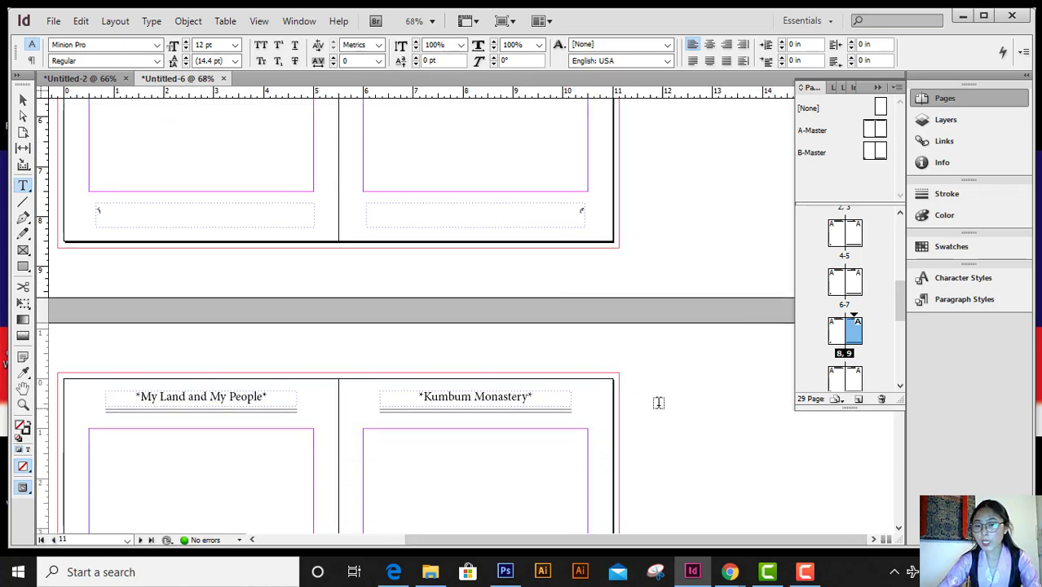
pyautogui.scroll(-3, 653, 396)
pyautogui.scroll(3, 649, 398)
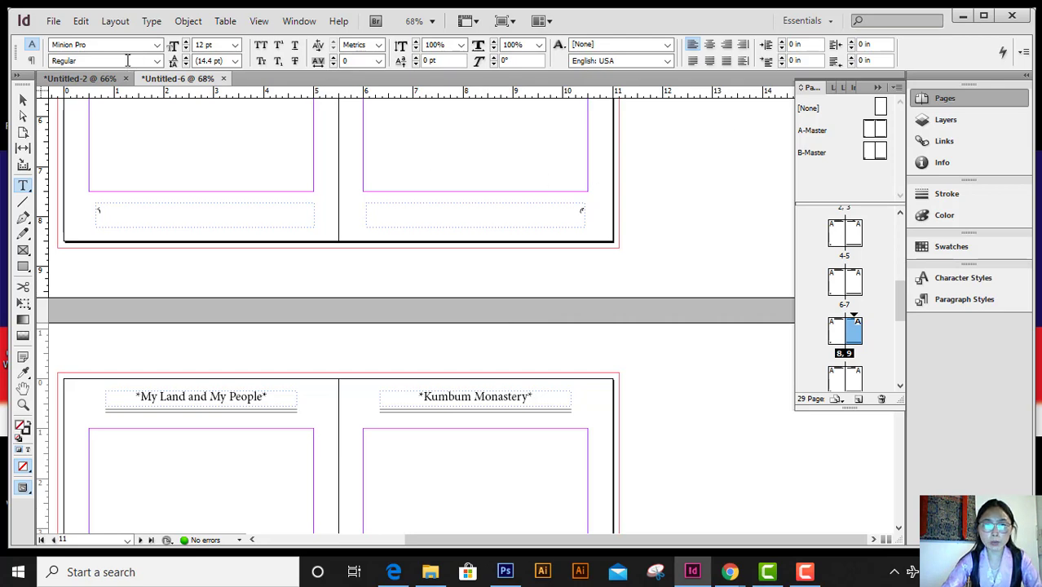
# Switch to the Untitled-2 document and examine the paragraph style of the chapter title on page 1.
pyautogui.click(81, 79)
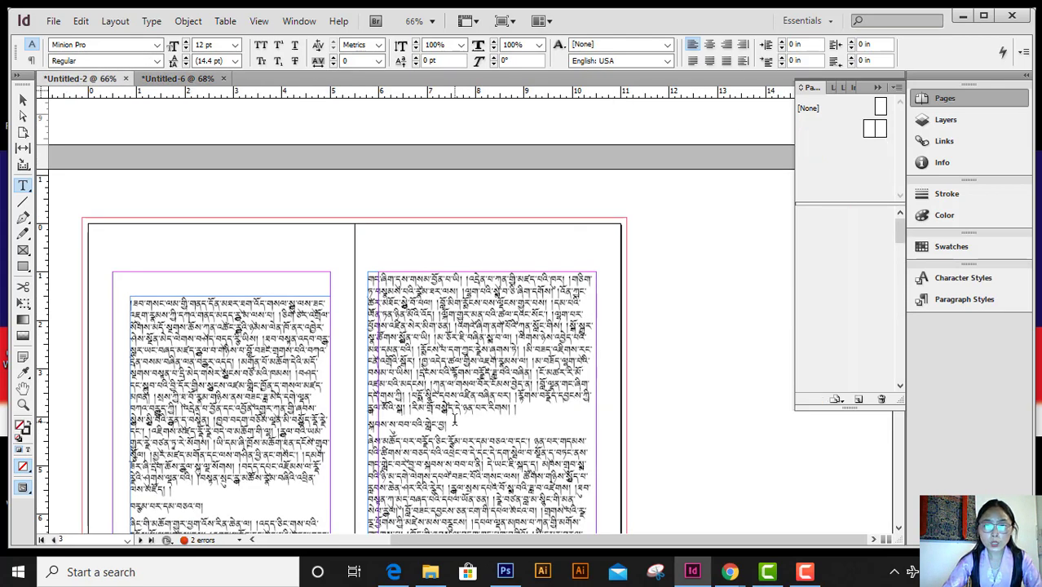
pyautogui.scroll(-4, 455, 421)
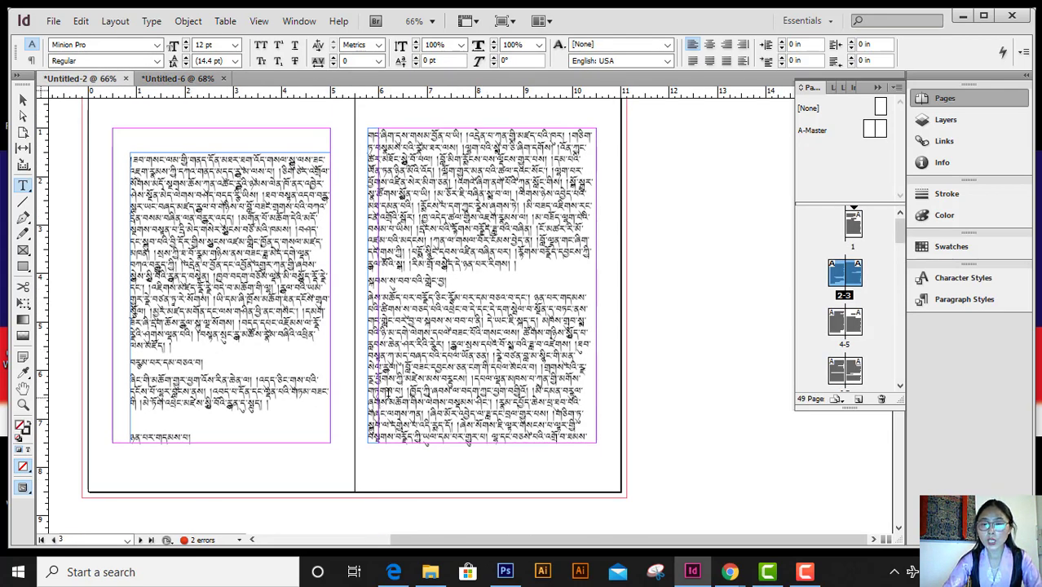
pyautogui.scroll(-9, 408, 407)
pyautogui.scroll(5, 392, 383)
pyautogui.scroll(5, 392, 384)
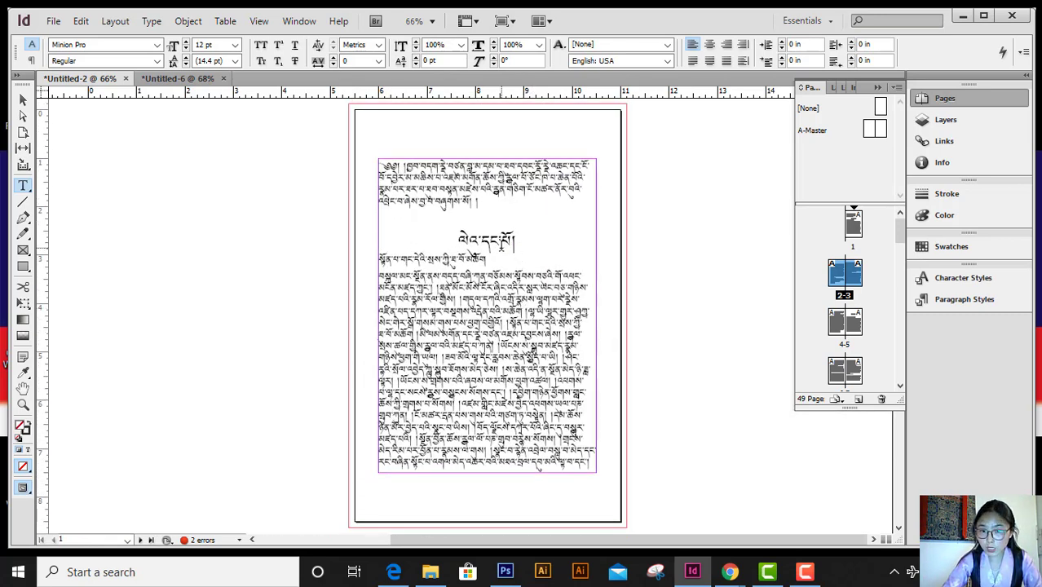
pyautogui.click(501, 245)
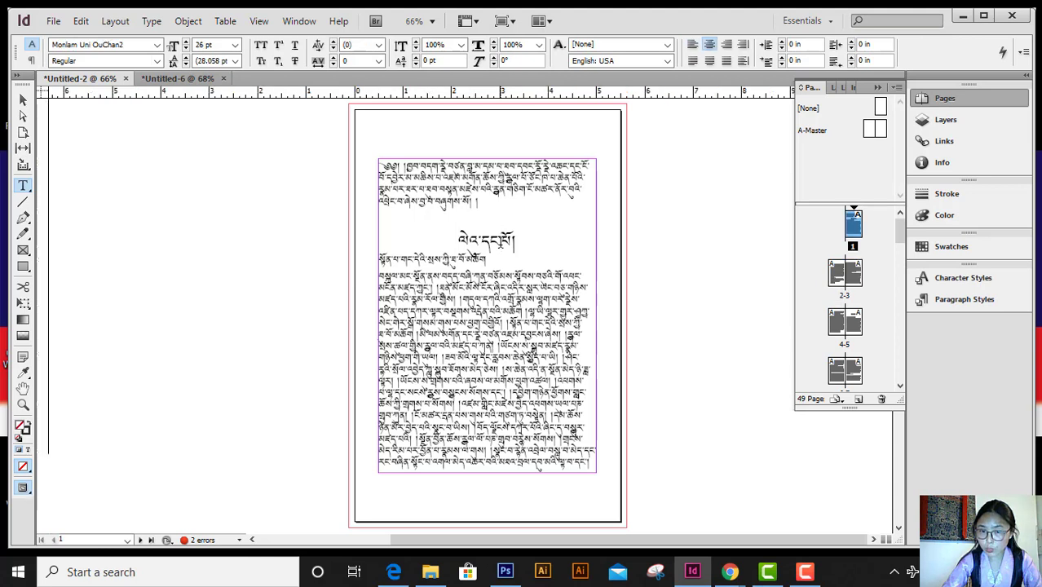
pyautogui.click(975, 303)
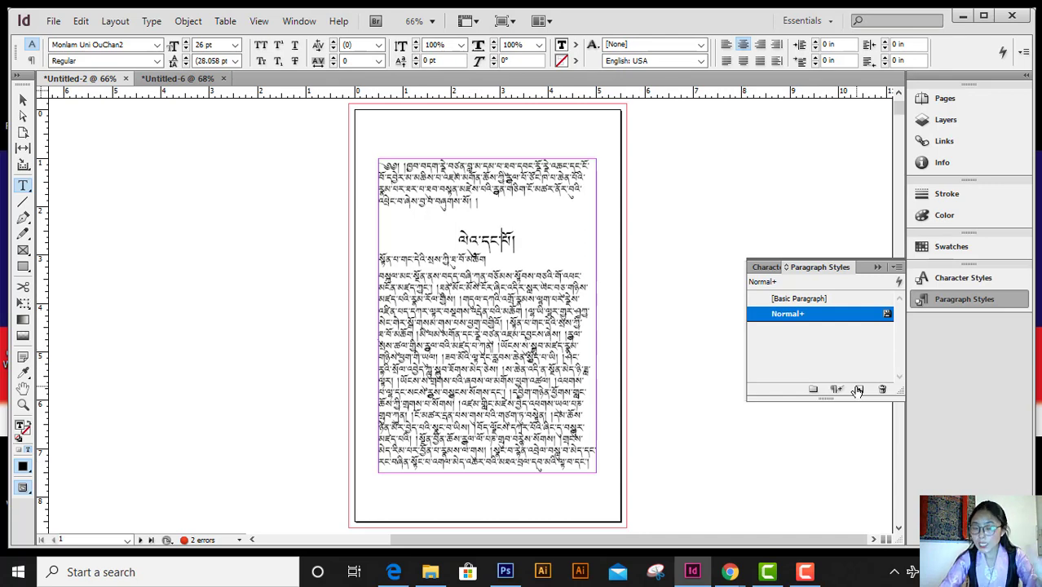
# Examine the defined text variables and the settings offered for a new text variable, without creating one.
pyautogui.click(154, 22)
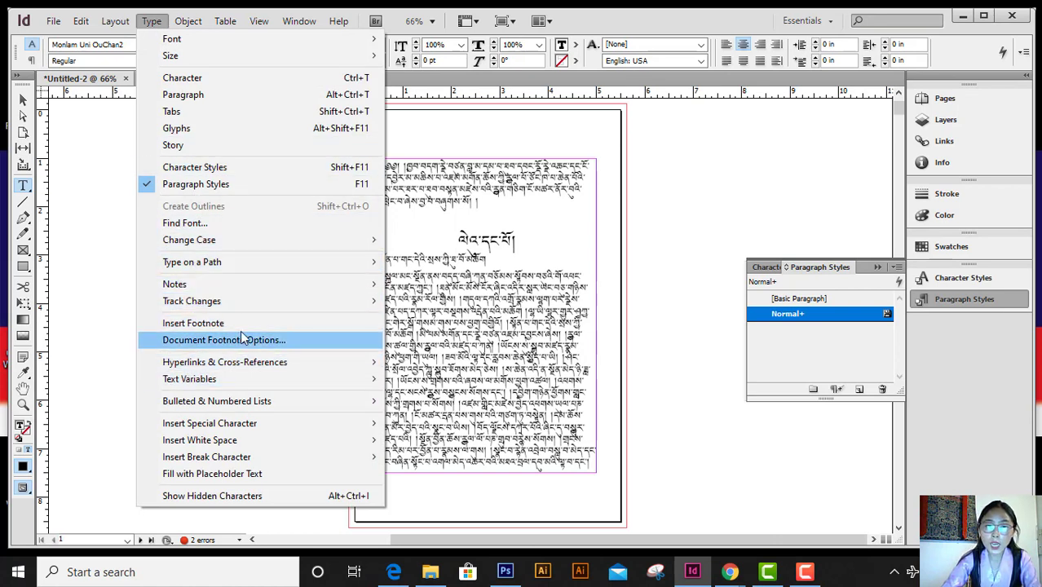
pyautogui.moveTo(231, 387)
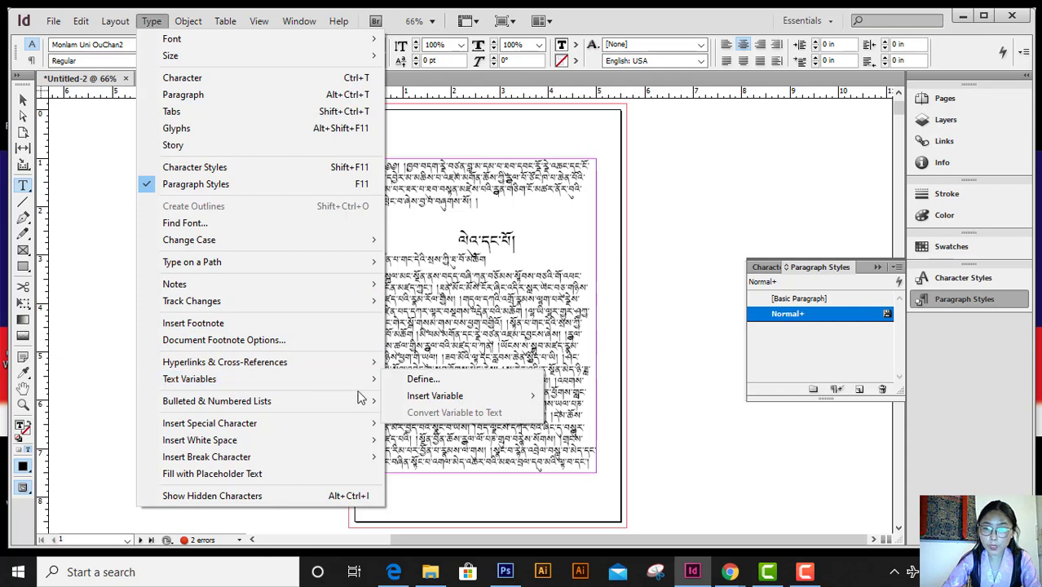
pyautogui.moveTo(446, 394)
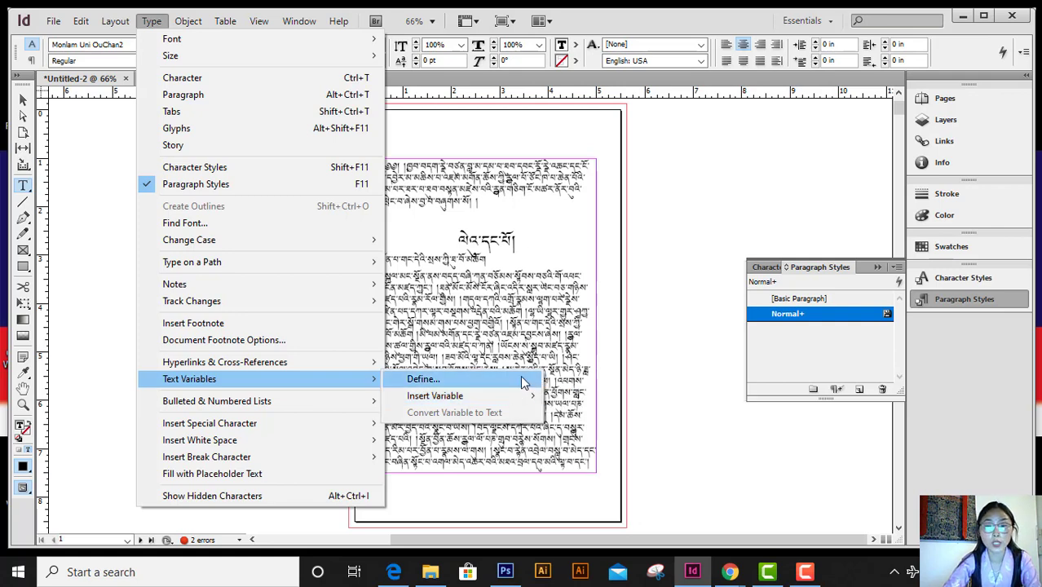
pyautogui.click(520, 380)
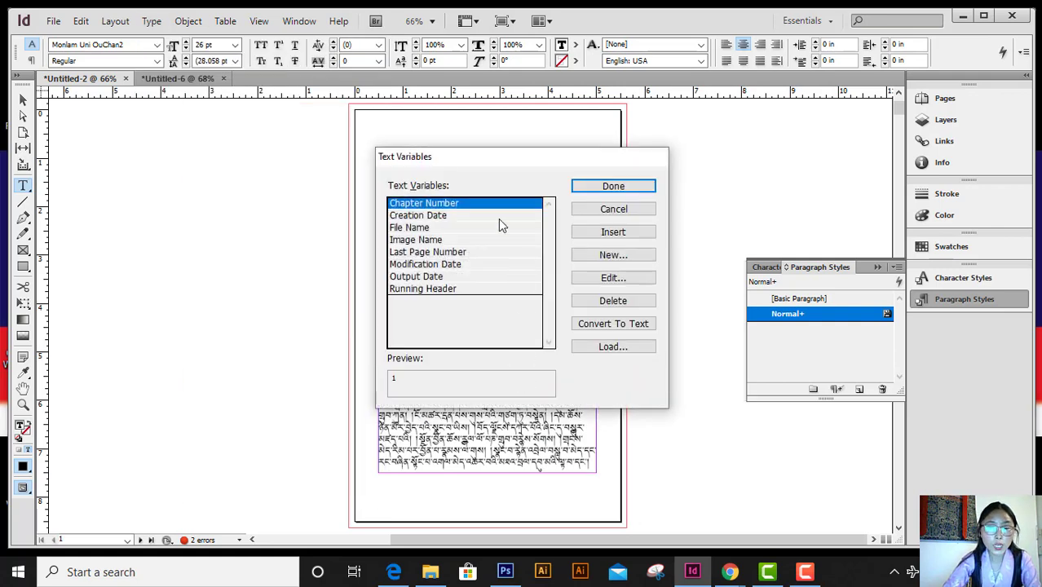
pyautogui.click(595, 256)
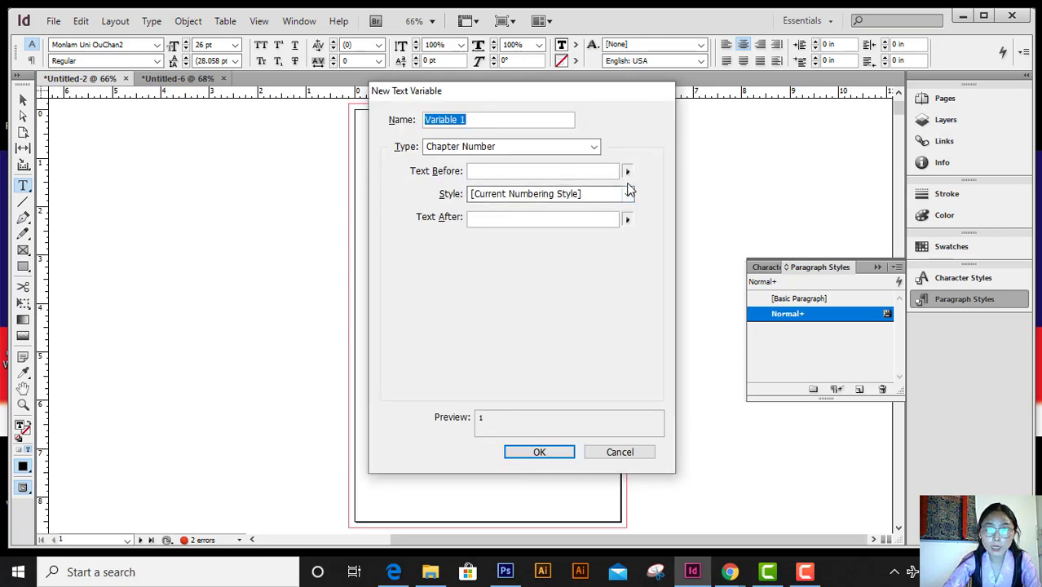
pyautogui.click(621, 453)
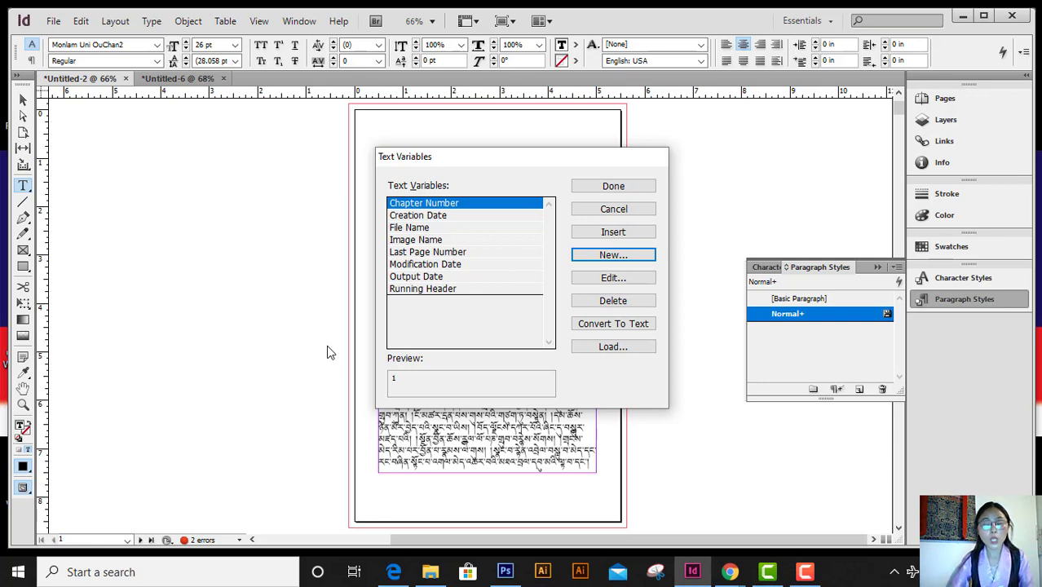
pyautogui.click(613, 185)
# Create a one-page facing-pages document from the Tibetan Book preset, 5.5 in by 8.5 in, and show its page overview.
pyautogui.scroll(1, 492, 327)
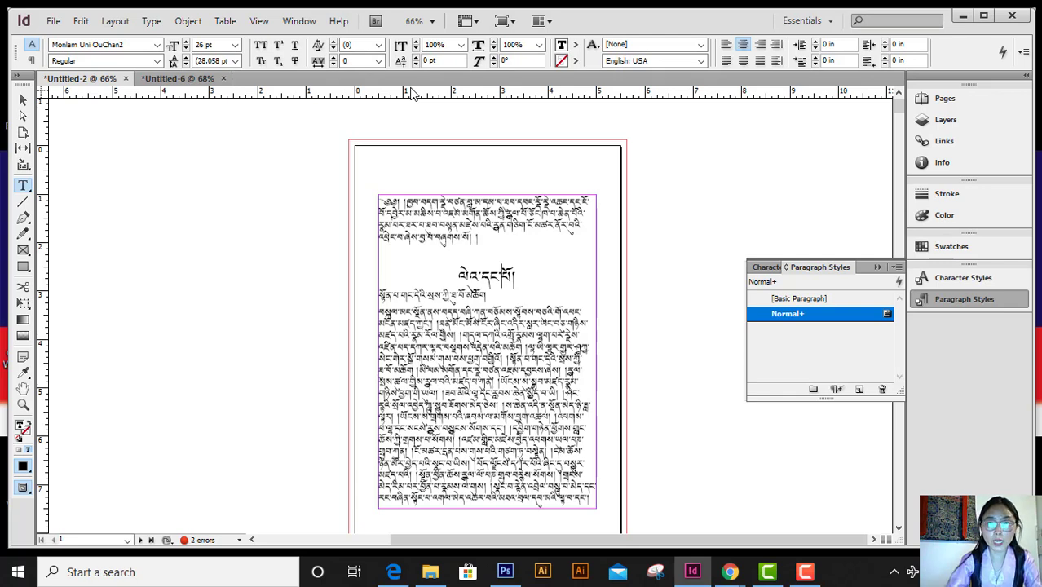
pyautogui.hotkey('ctrl', 'n')
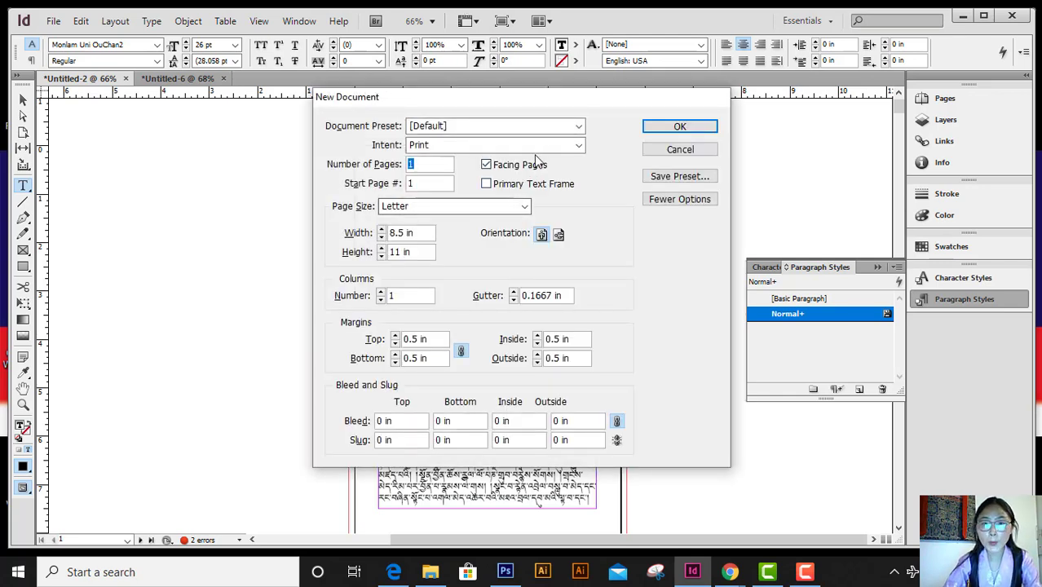
pyautogui.click(548, 128)
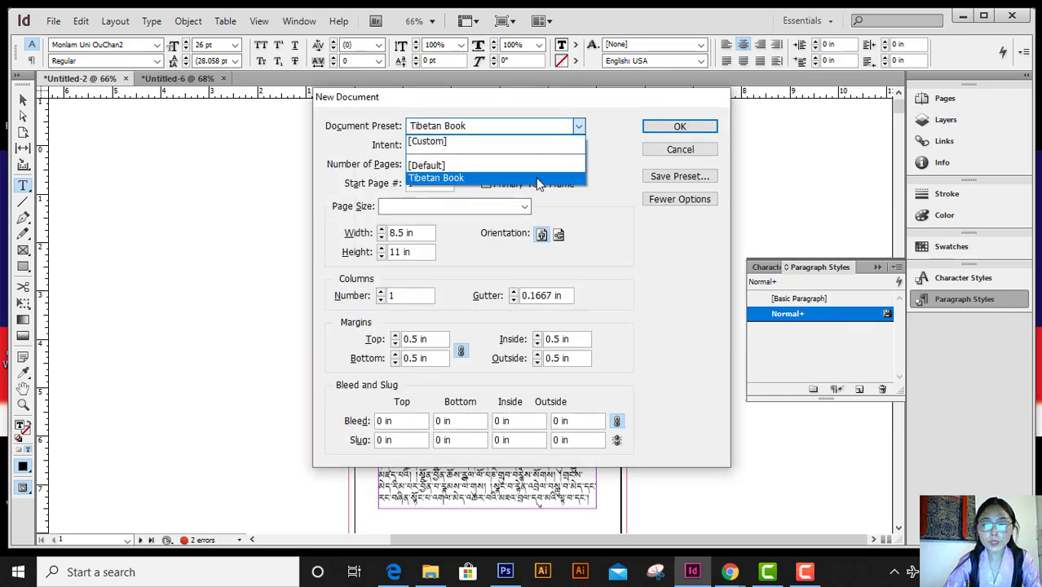
pyautogui.click(538, 178)
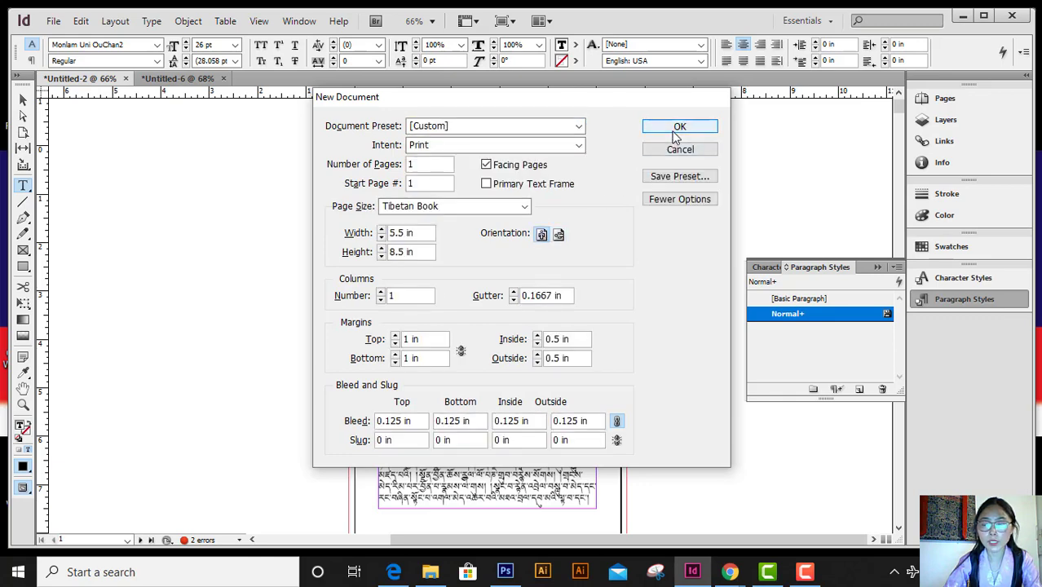
pyautogui.click(676, 130)
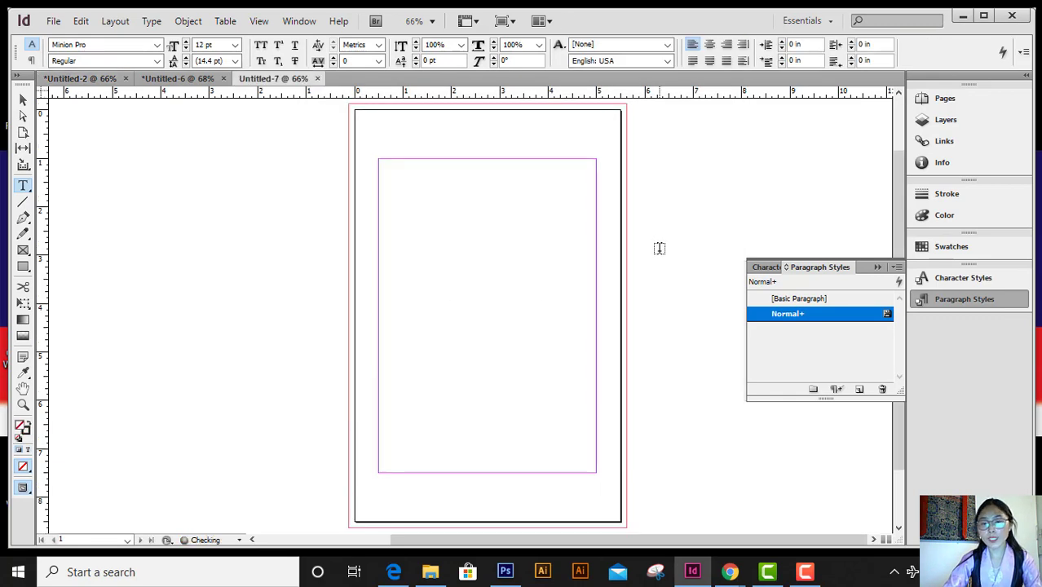
pyautogui.click(946, 99)
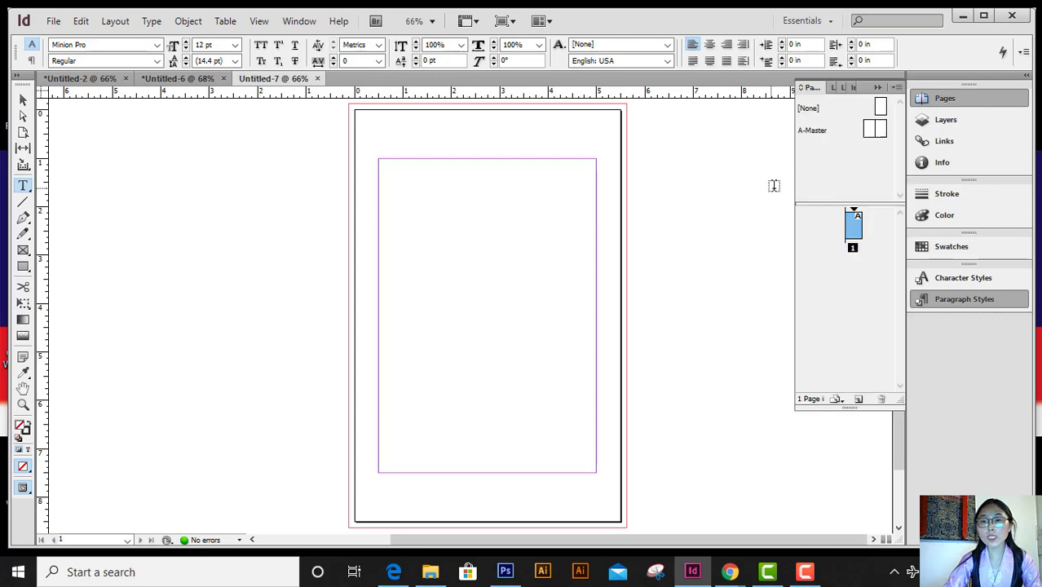
# Create a two-page B-Master with no base master, using the Tibetan Book page size, 5.5 in by 8.5 in.
pyautogui.rightClick(808, 148)
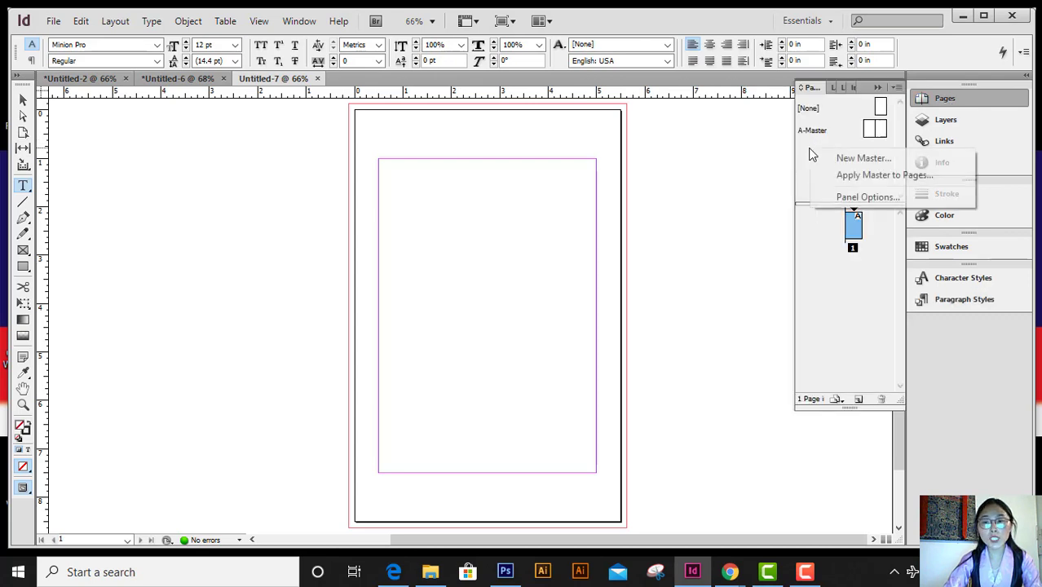
pyautogui.click(864, 158)
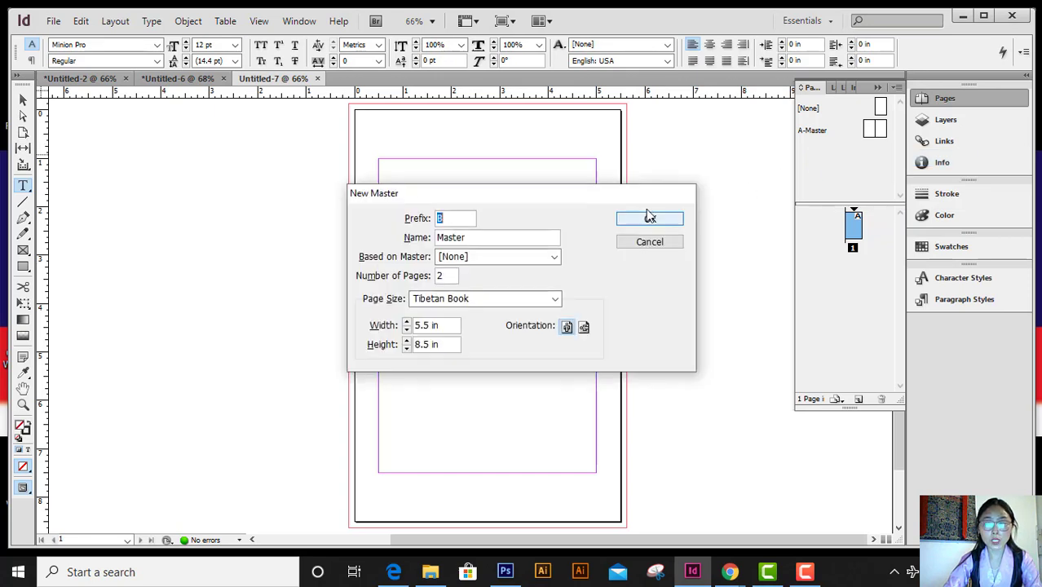
pyautogui.click(654, 219)
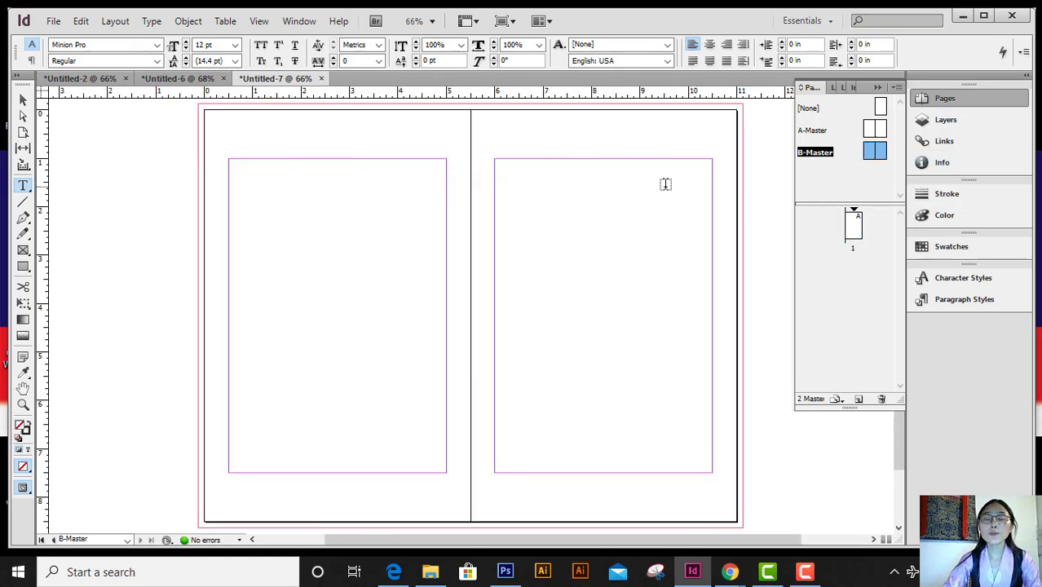
# Add a text frame about 4.04 in by 0.52 in above the left master page's margin area, reading "My Land My People".
pyautogui.moveTo(242, 126); pyautogui.dragTo(437, 152)
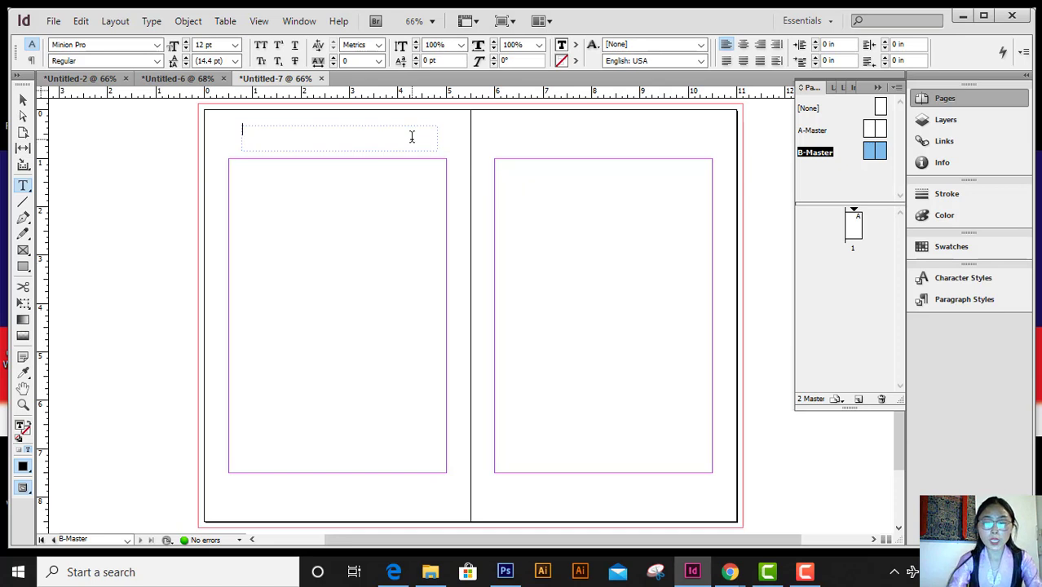
pyautogui.write('My Land')
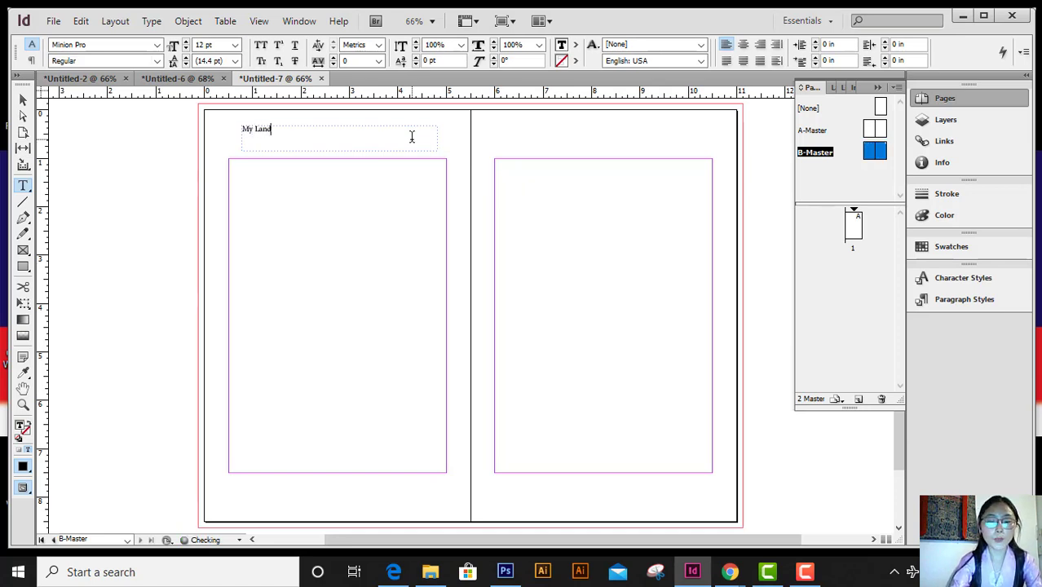
pyautogui.write(' My People')
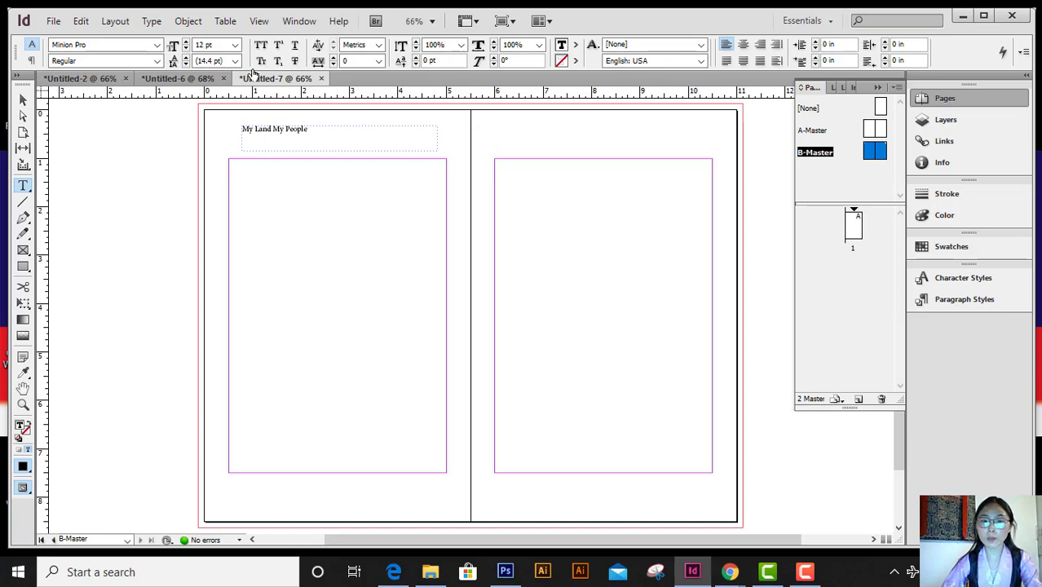
# Duplicate the header text frame onto the right page of B-Master, level with the original.
pyautogui.click(22, 99)
pyautogui.click(342, 146)
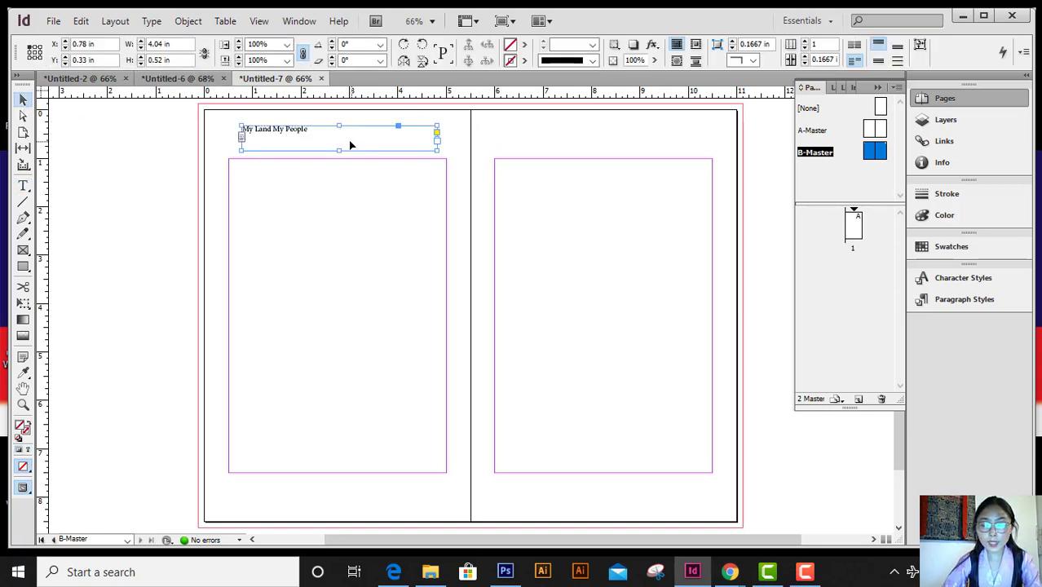
pyautogui.moveTo(349, 146); pyautogui.dragTo(615, 148)
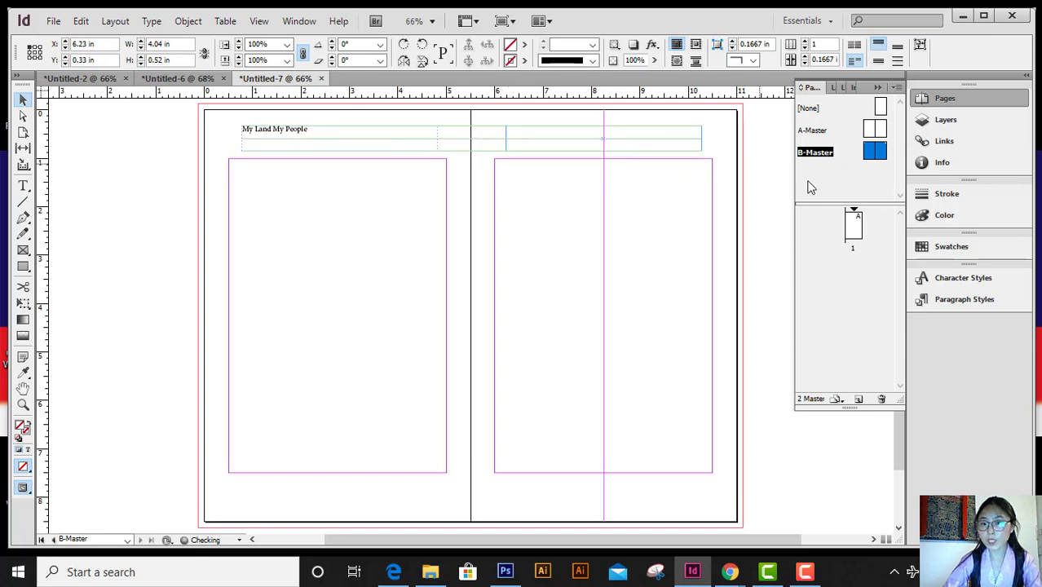
# Insert 8 pages after page 1 based on B-Master and check the headers on the new spreads.
pyautogui.click(853, 225)
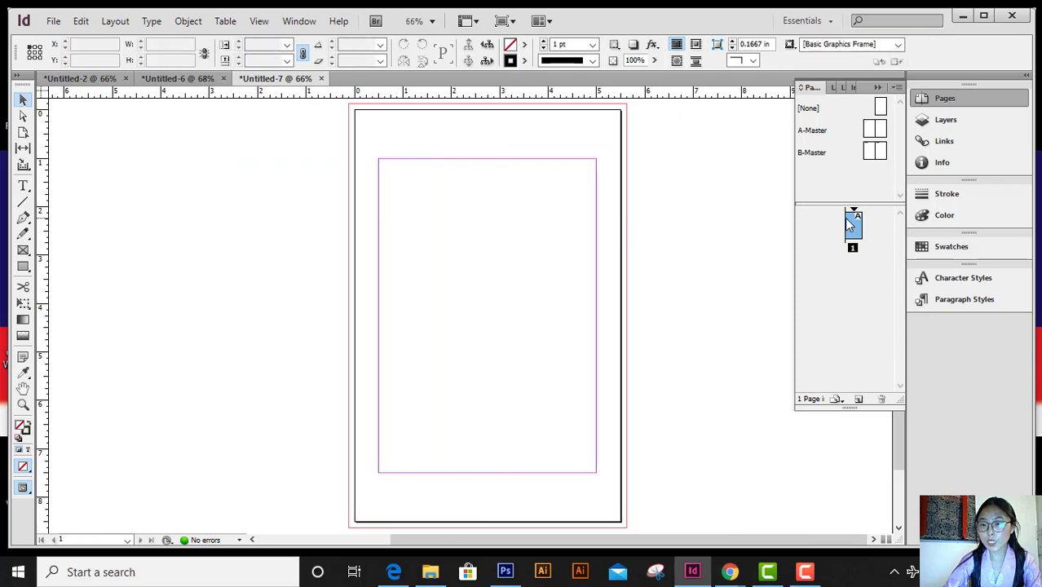
pyautogui.rightClick(853, 225)
pyautogui.click(808, 230)
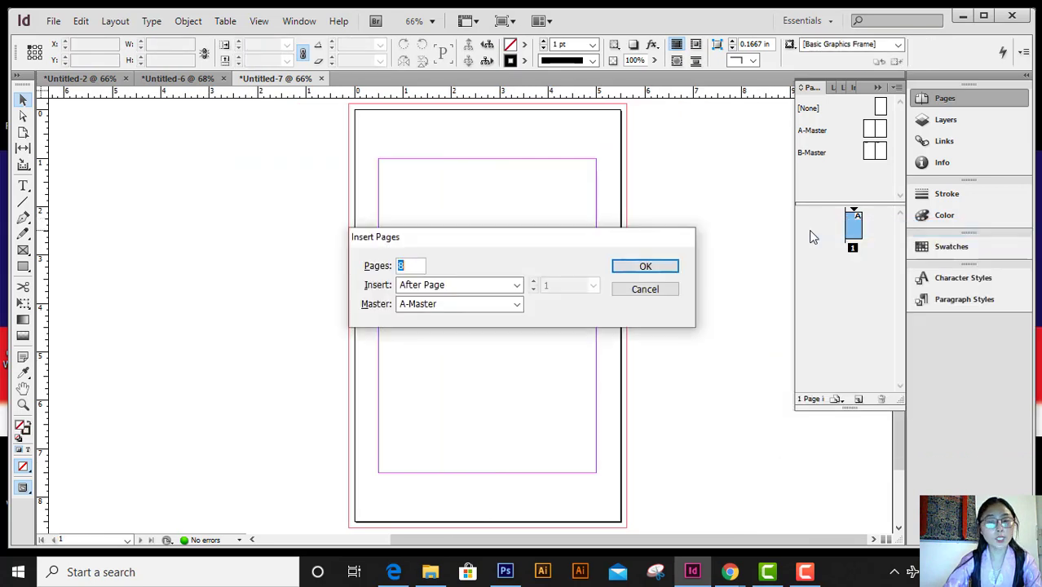
pyautogui.click(416, 305)
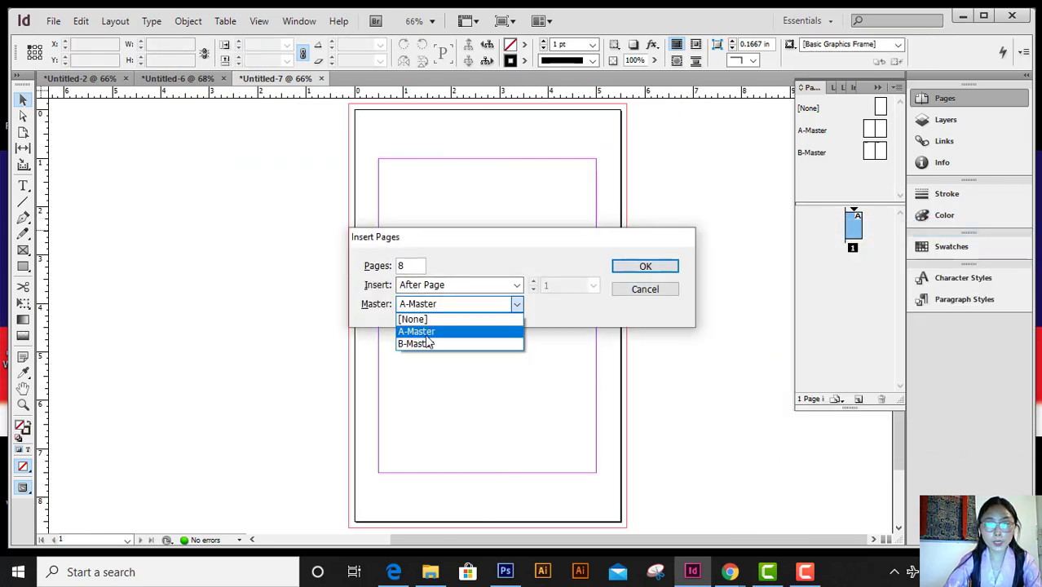
pyautogui.click(420, 342)
pyautogui.click(662, 270)
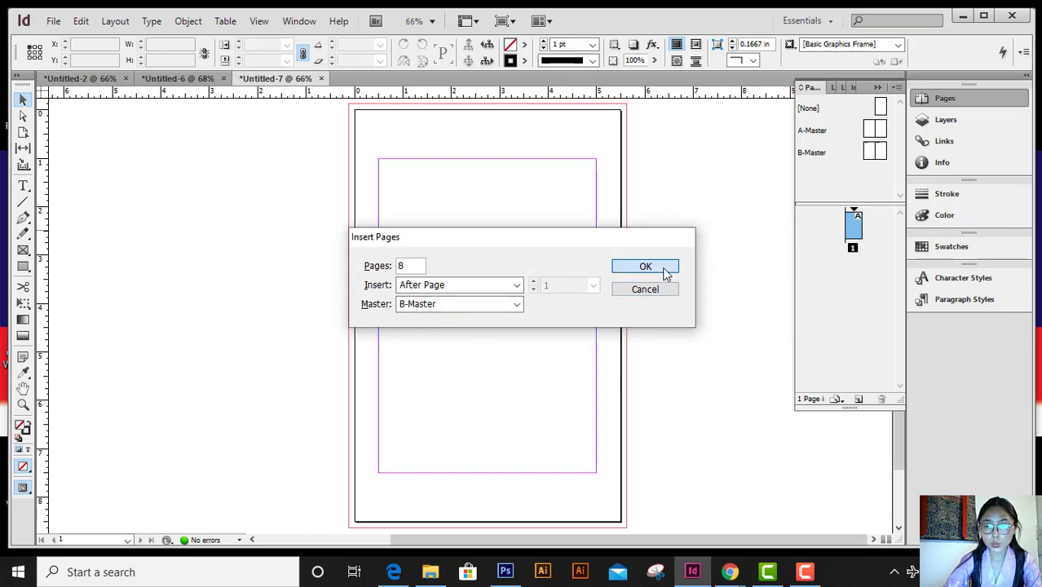
pyautogui.scroll(-3, 336, 223)
pyautogui.scroll(-5, 560, 395)
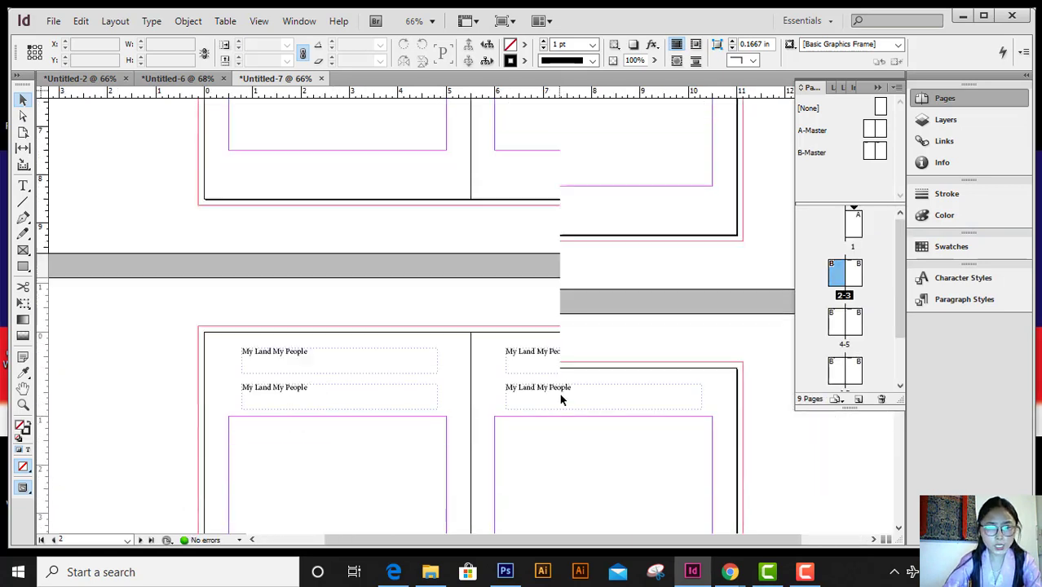
# Replace the header text on B-Master's right page with a Section Marker.
pyautogui.doubleClick(814, 154)
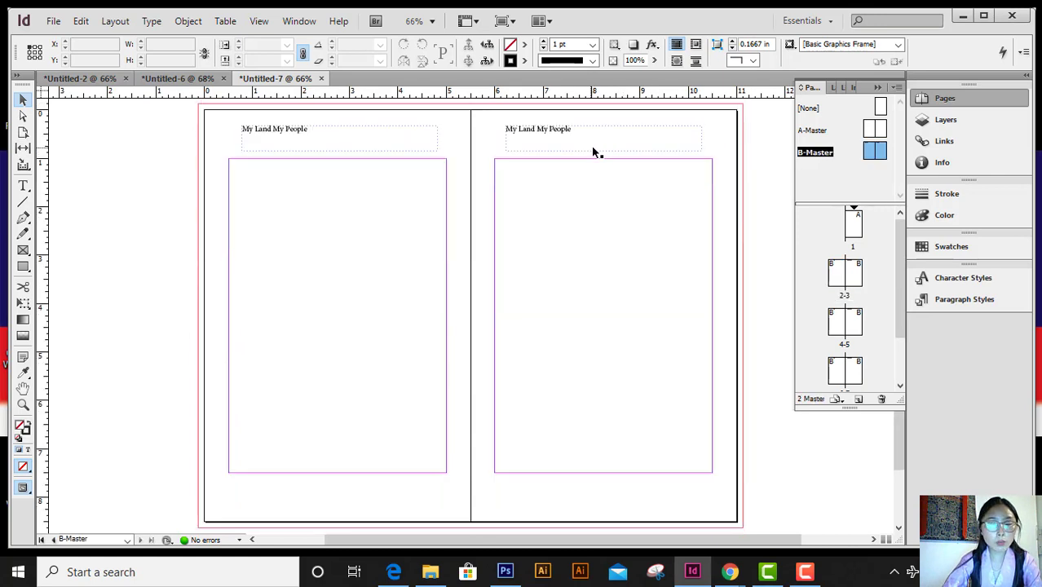
pyautogui.doubleClick(598, 133)
pyautogui.hotkey('ctrl', 'a')
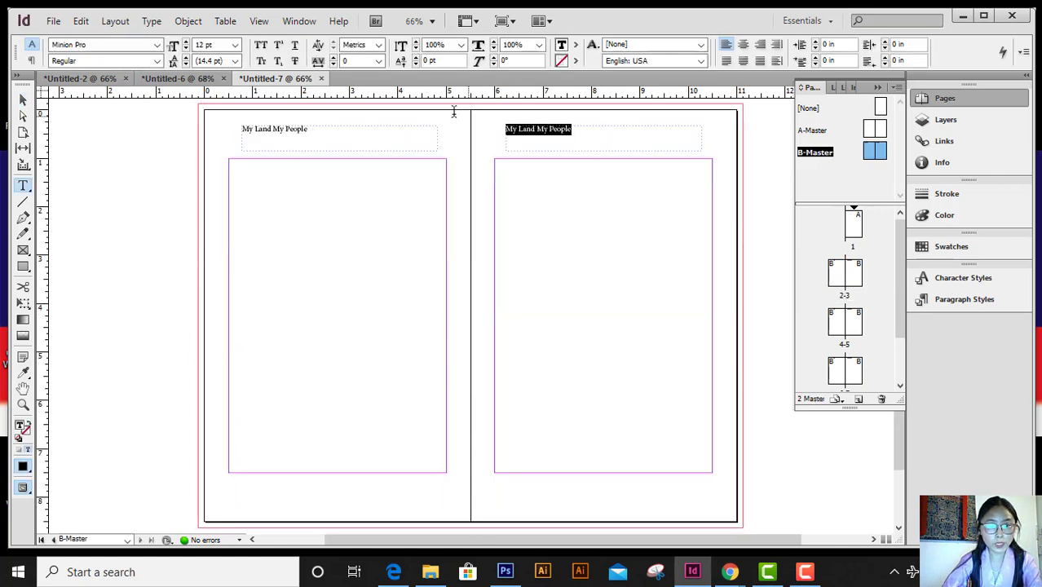
pyautogui.press('BackSpace')
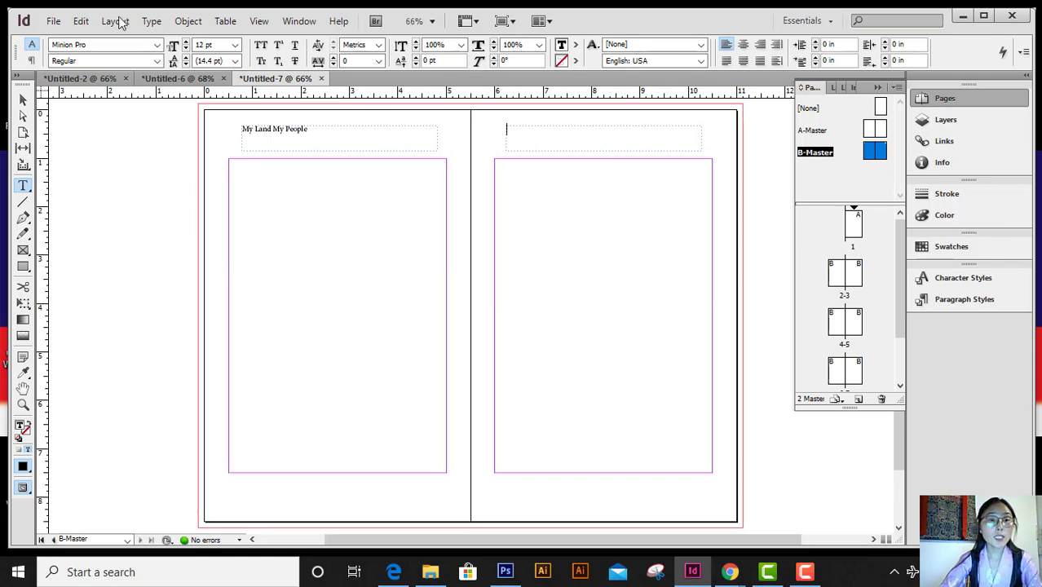
pyautogui.rightClick(547, 144)
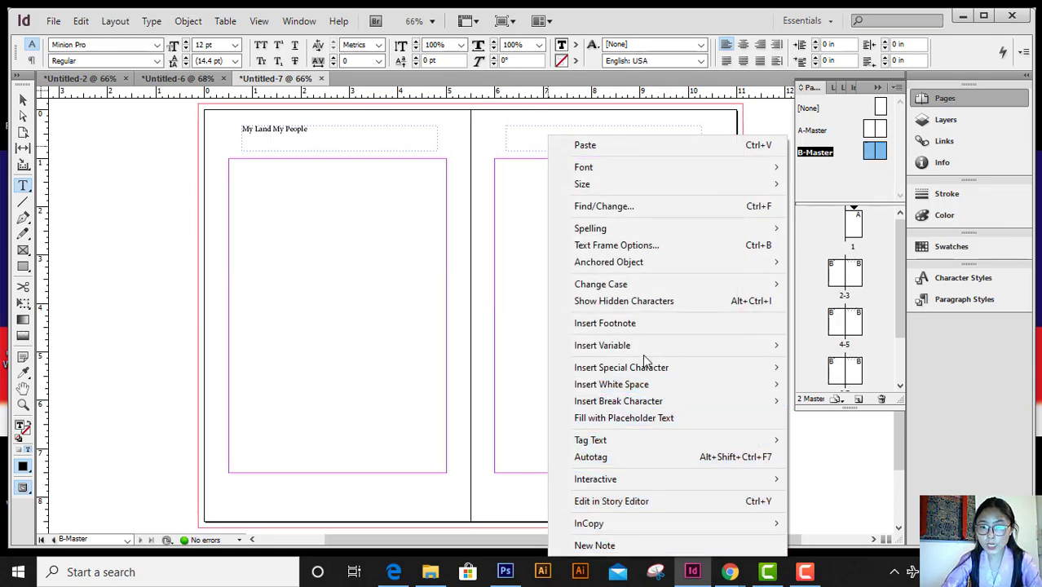
pyautogui.moveTo(661, 378)
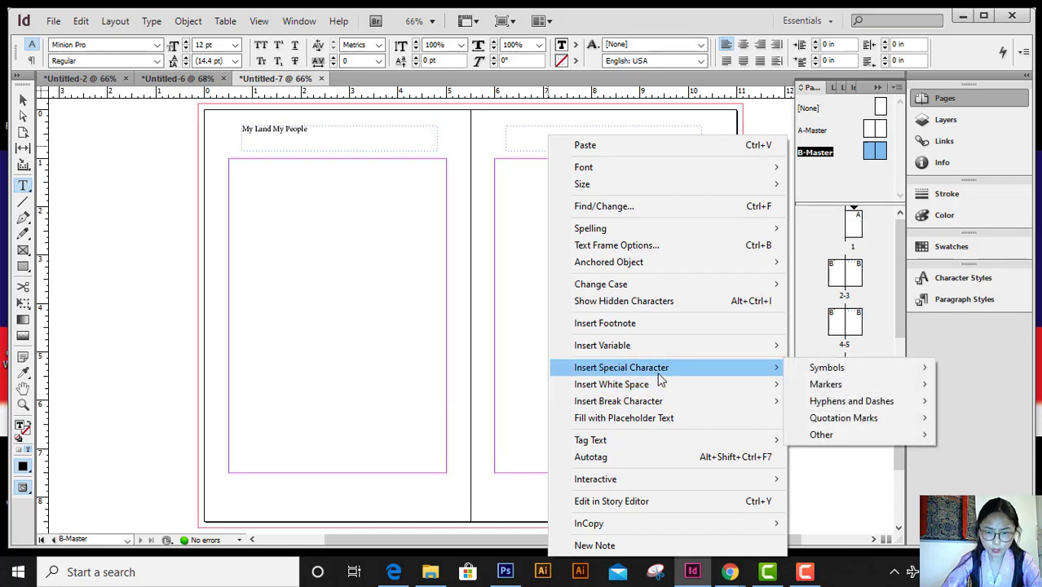
pyautogui.moveTo(830, 391)
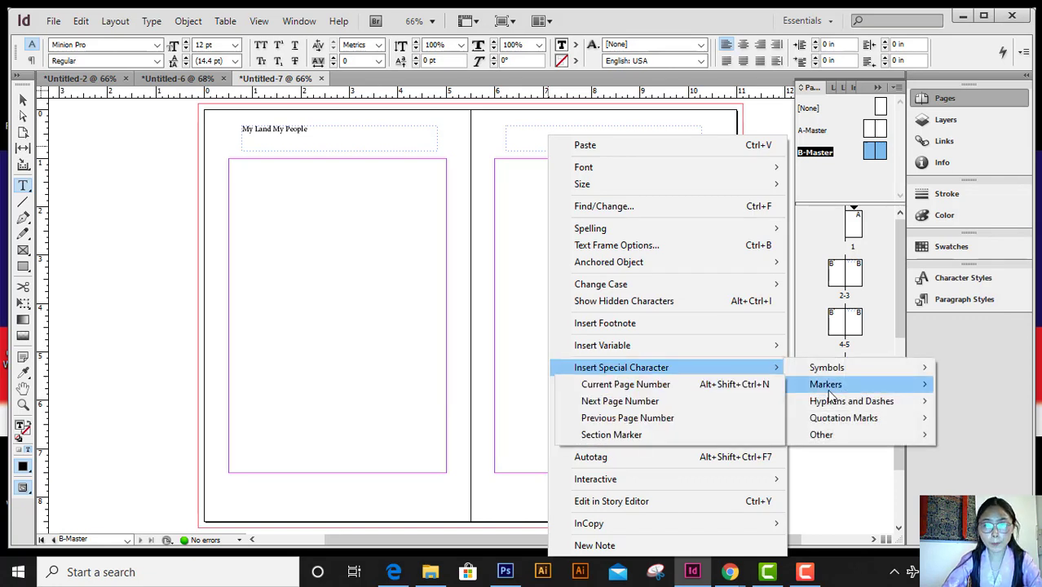
pyautogui.click(651, 436)
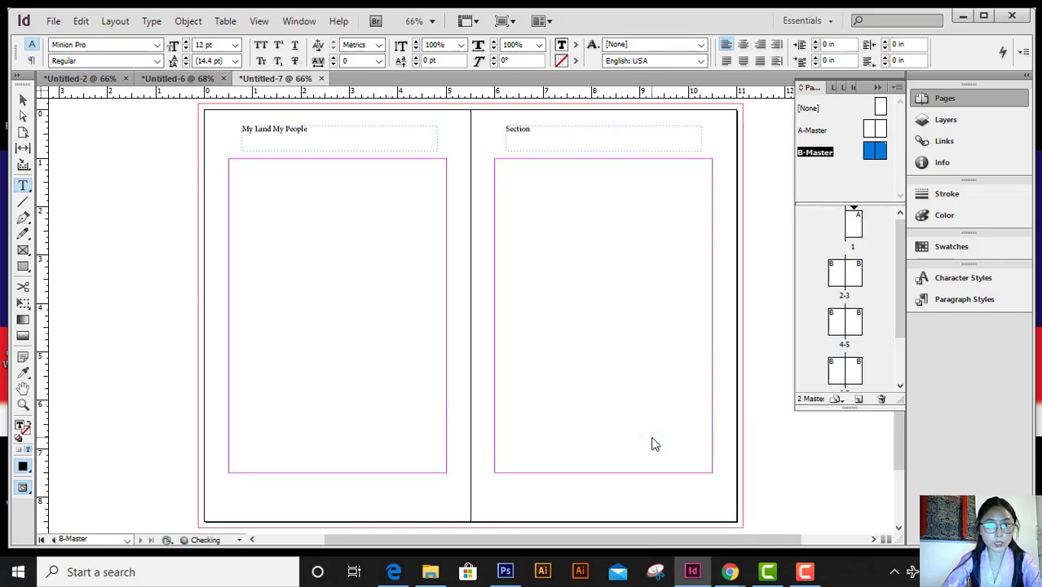
# Start a new section at page 3 with the section marker "Choekha Sum" and check the right-page headers on the following spreads.
pyautogui.click(851, 276)
pyautogui.doubleClick(841, 278)
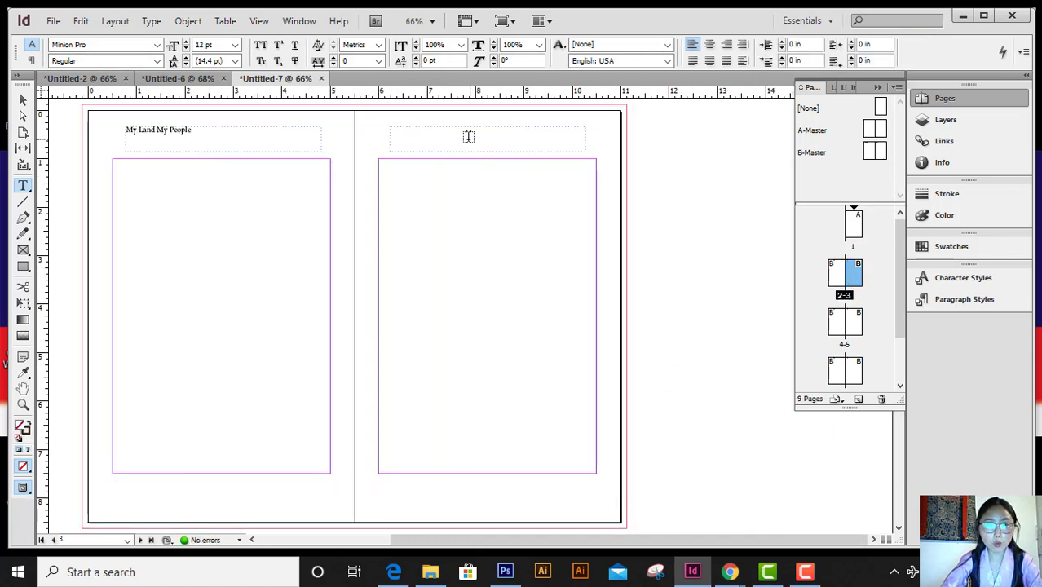
pyautogui.doubleClick(858, 279)
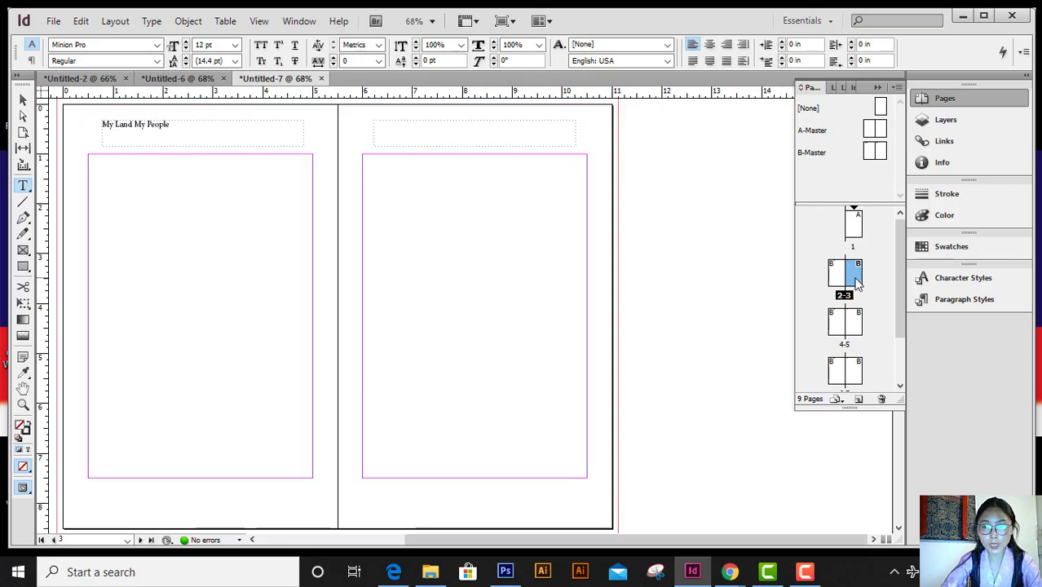
pyautogui.rightClick(856, 281)
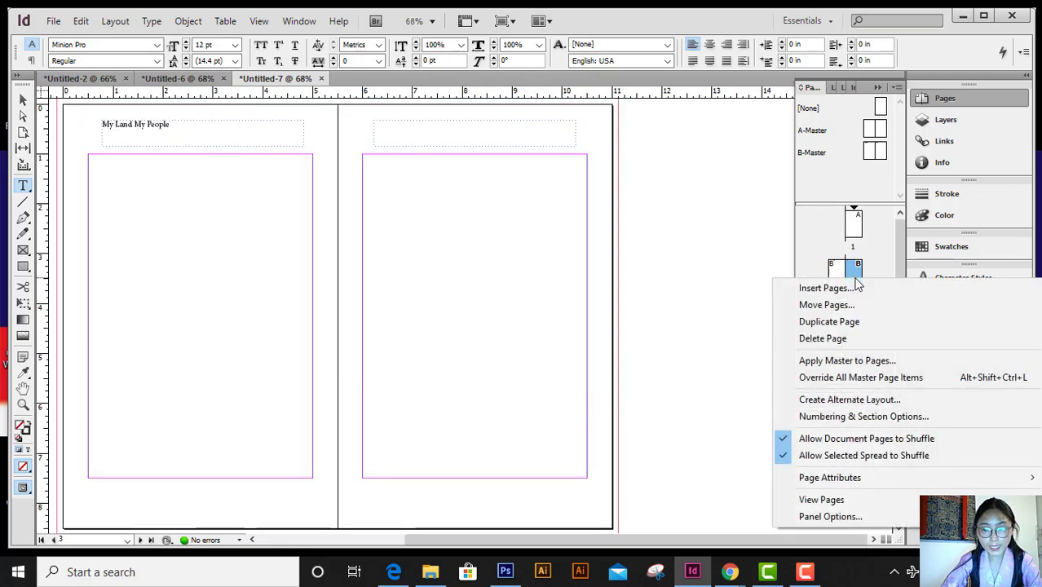
pyautogui.click(846, 418)
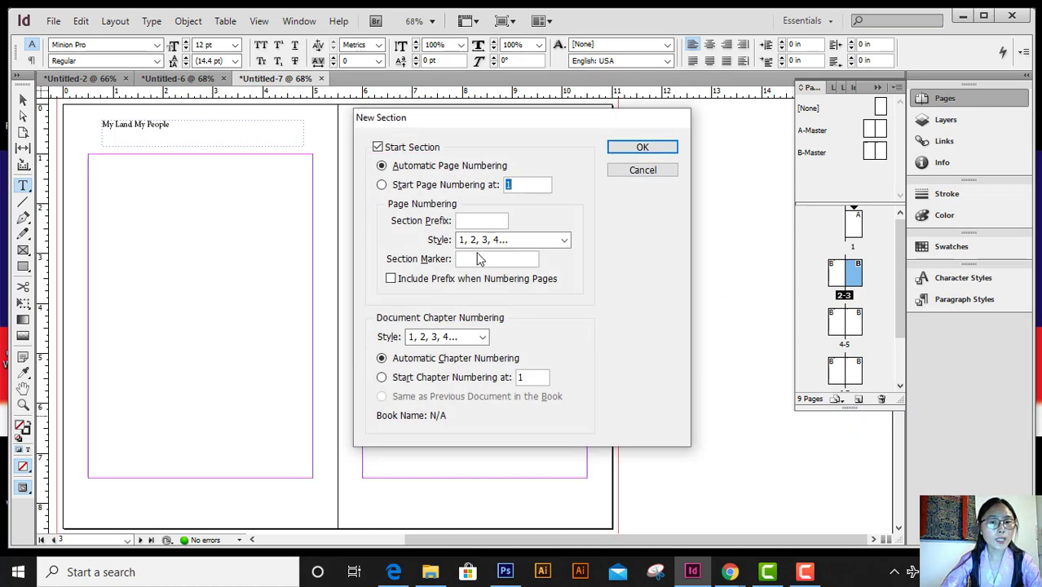
pyautogui.click(477, 260)
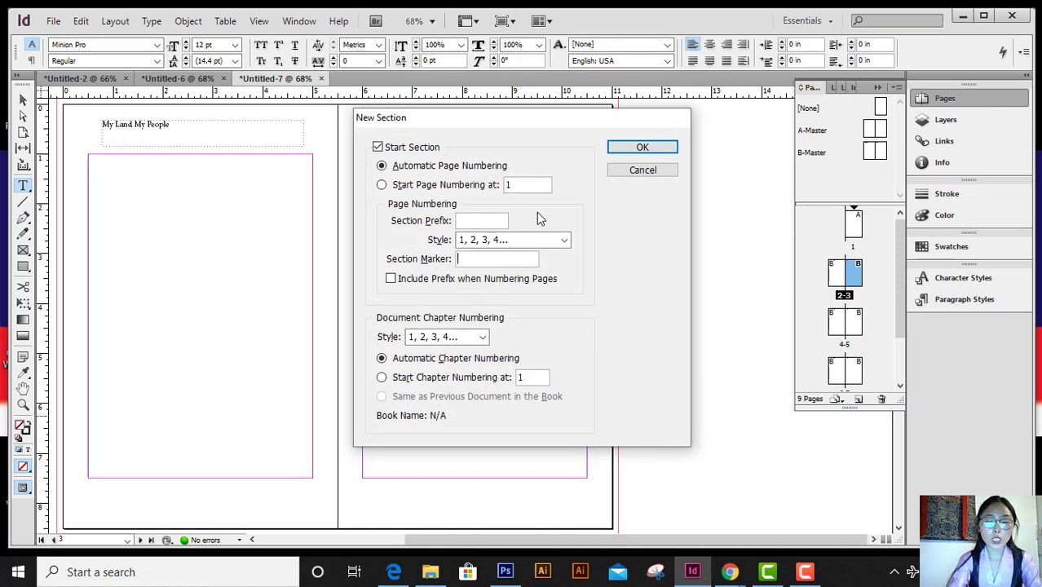
pyautogui.write('Ch')
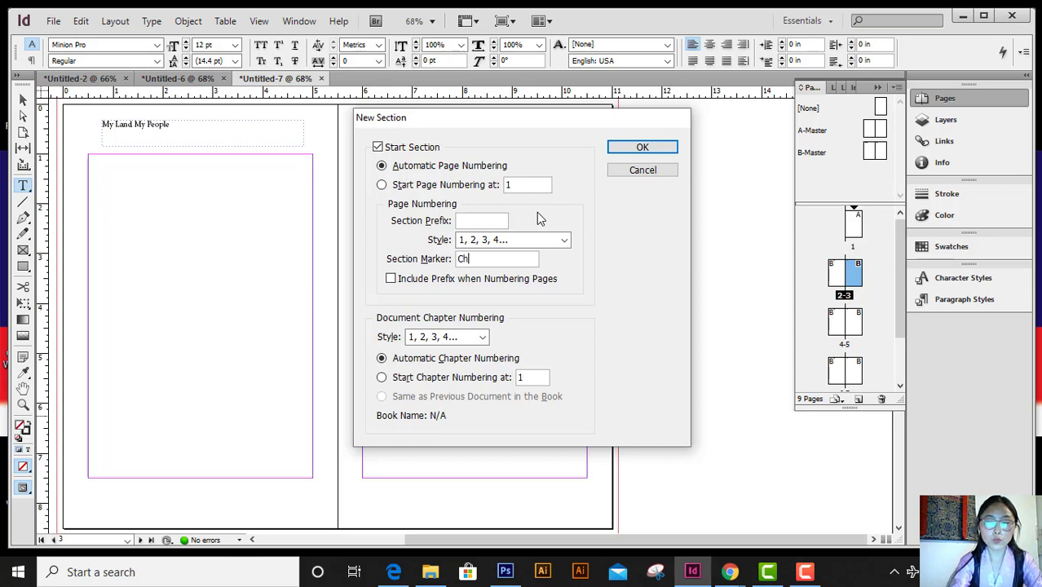
pyautogui.write('oe')
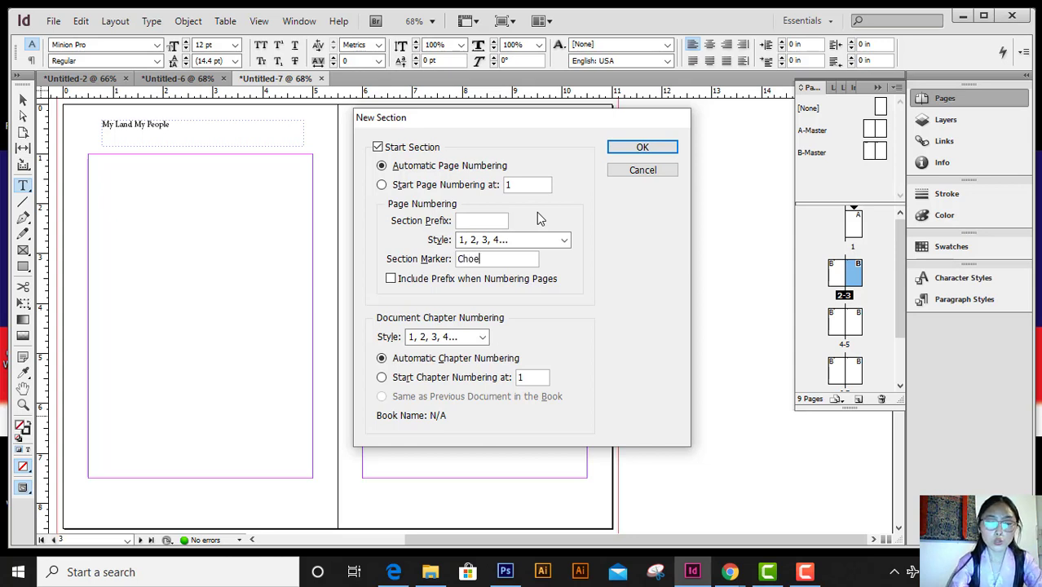
pyautogui.write('kha Sum')
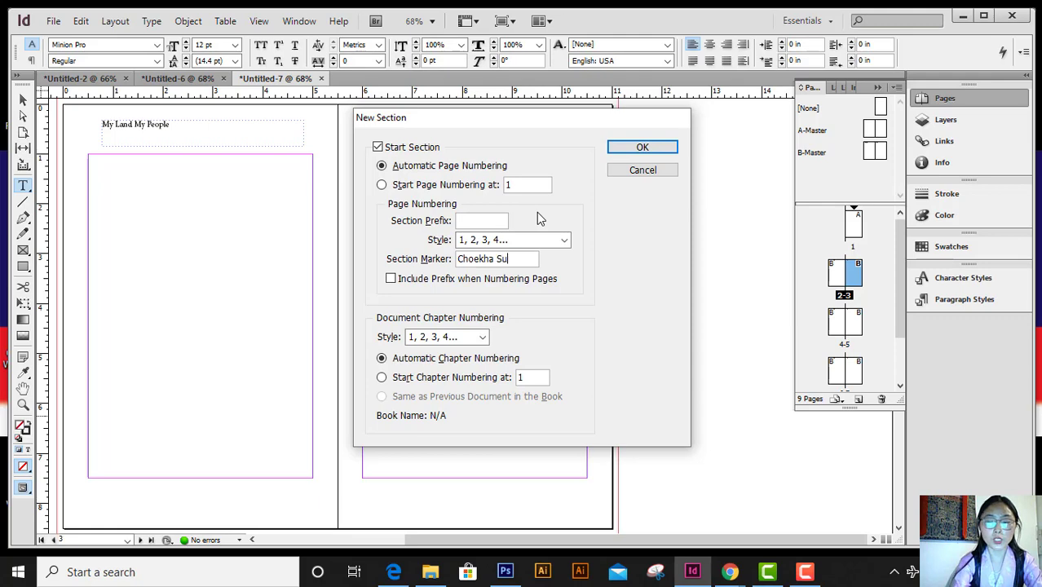
pyautogui.click(657, 151)
pyautogui.scroll(-6, 579, 312)
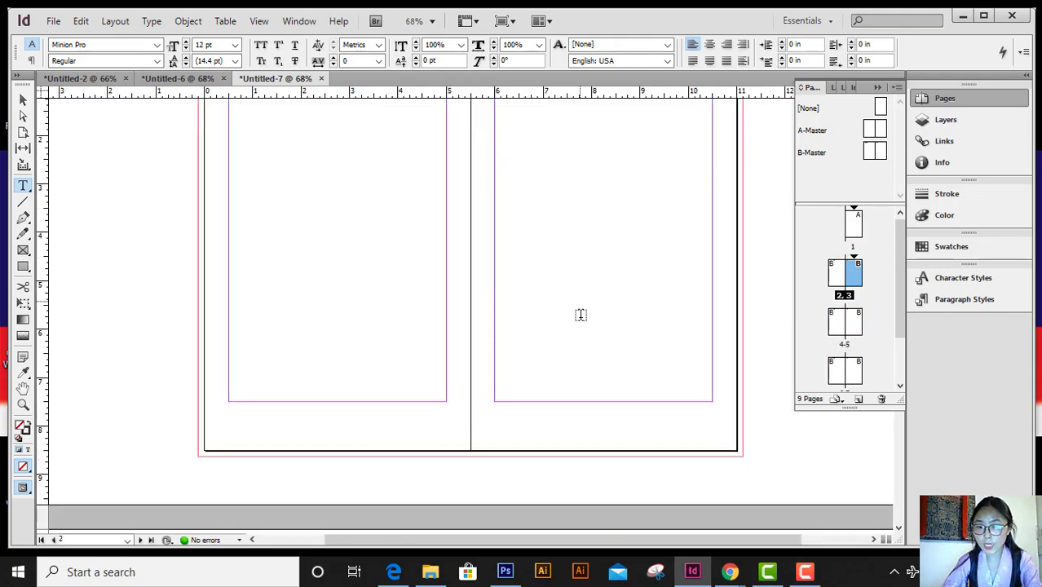
pyautogui.scroll(-6, 602, 348)
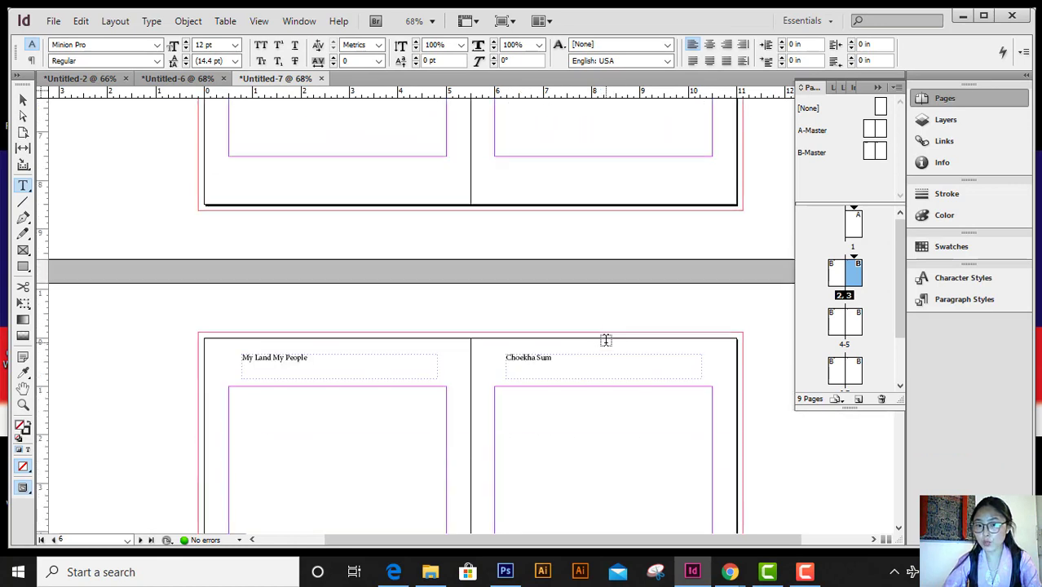
# Start a new section at page 7 with the section marker "Tibet" and check the right-page headers on the following spreads.
pyautogui.scroll(-2, 842, 359)
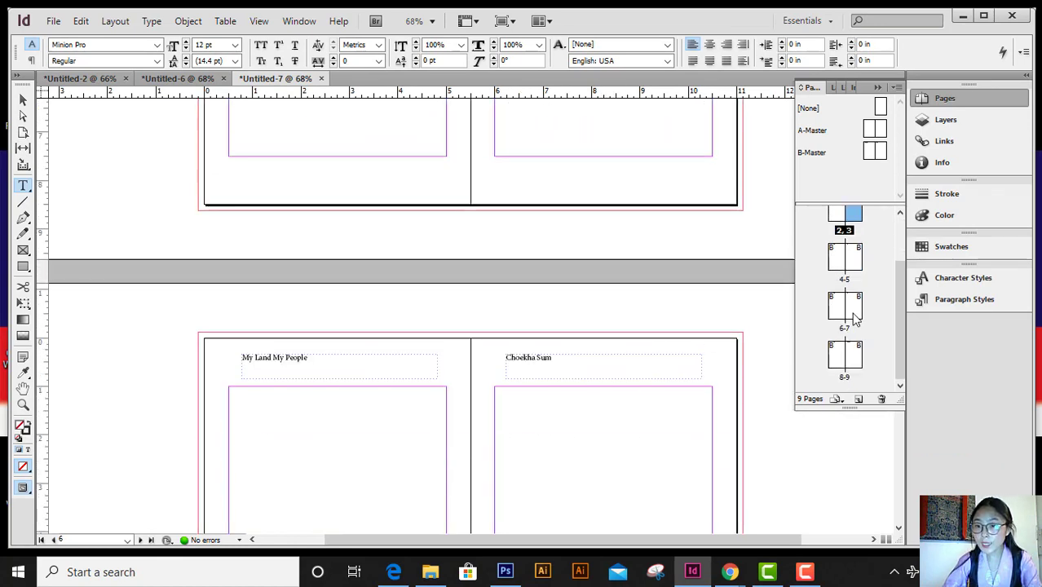
pyautogui.click(855, 318)
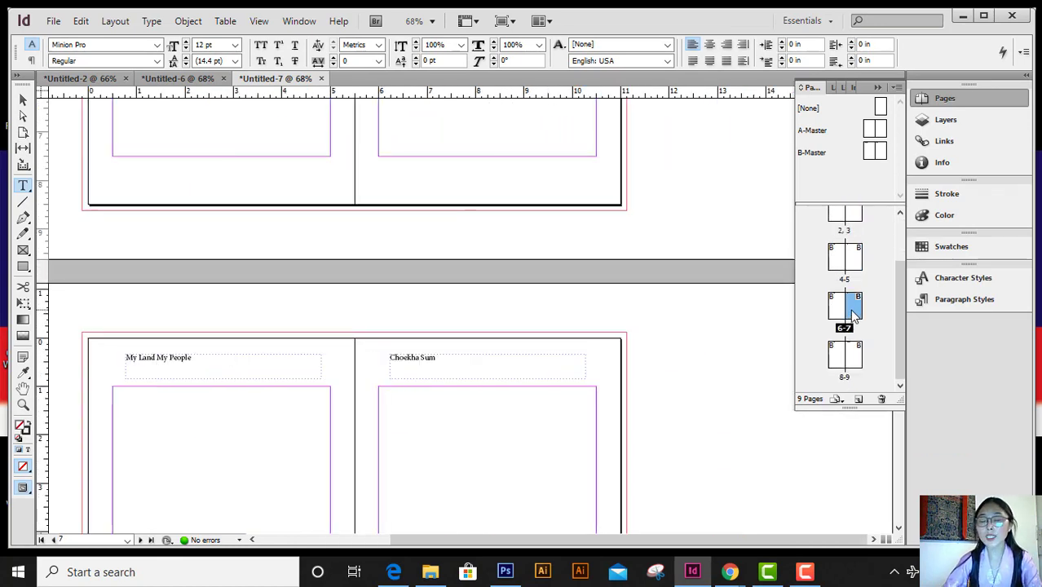
pyautogui.rightClick(854, 318)
pyautogui.click(845, 199)
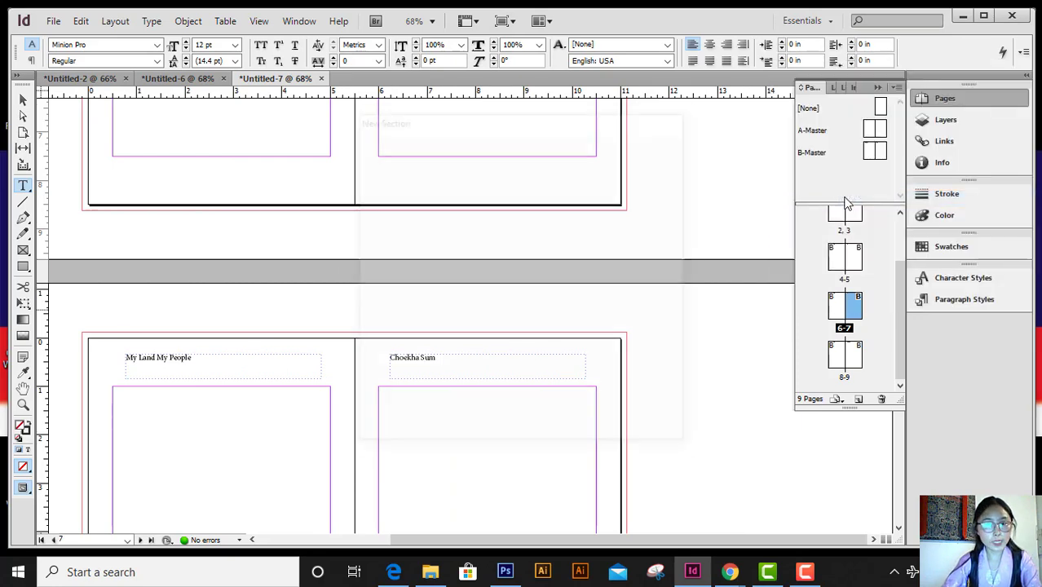
pyautogui.click(497, 258)
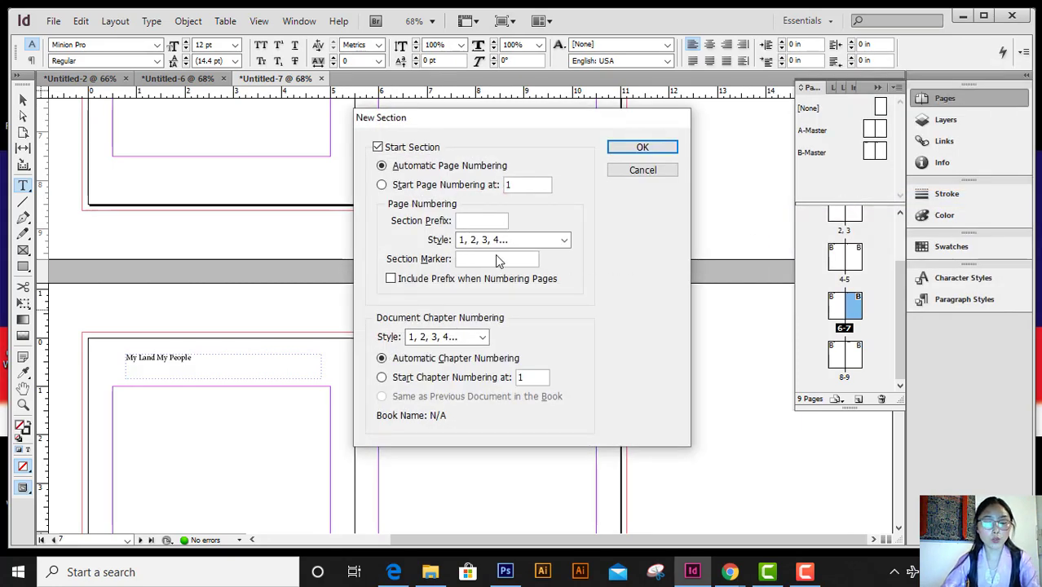
pyautogui.write('Tibet')
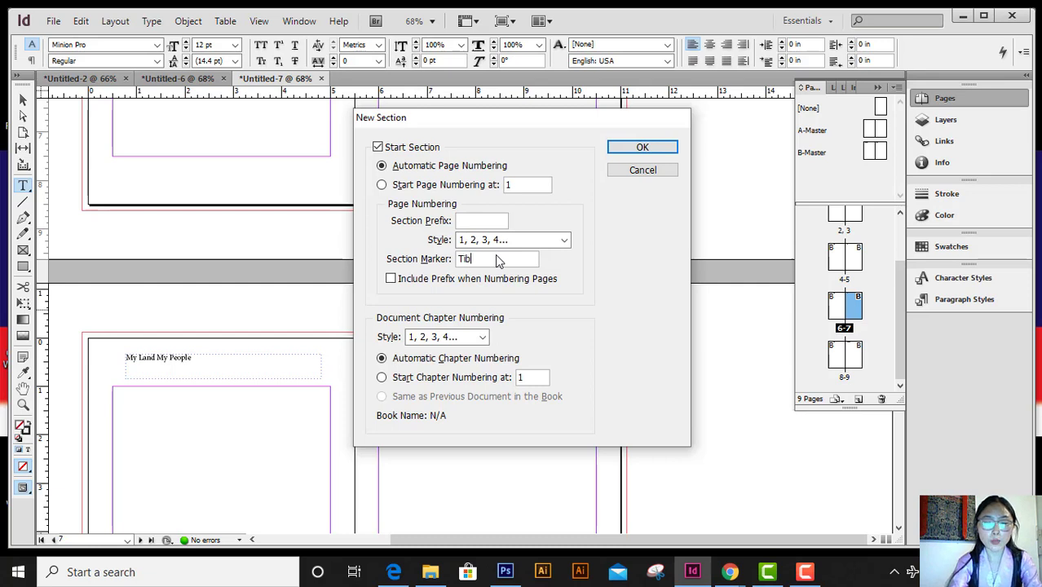
pyautogui.click(662, 148)
pyautogui.scroll(-10, 477, 284)
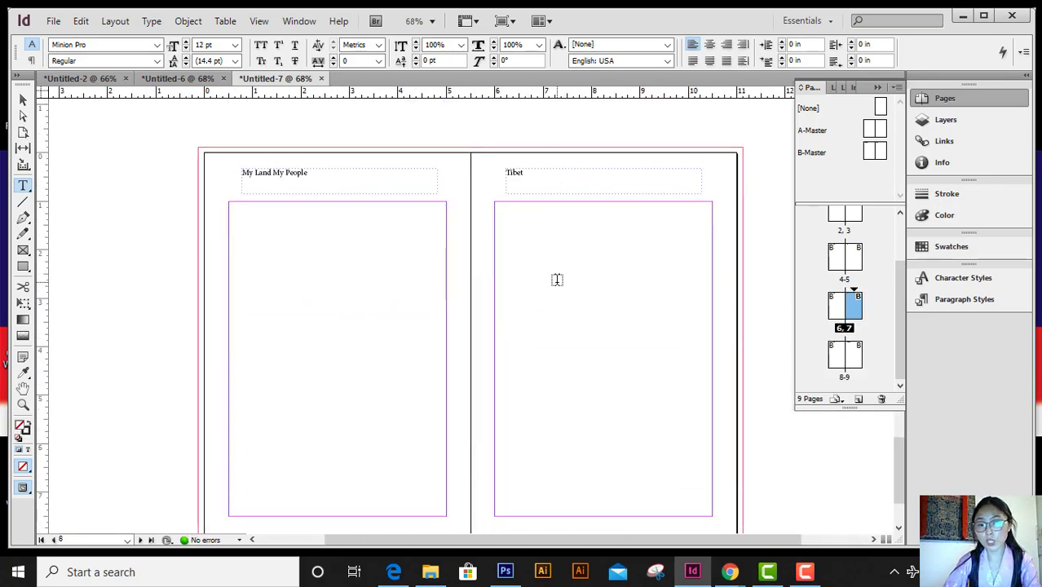
pyautogui.scroll(-1, 557, 280)
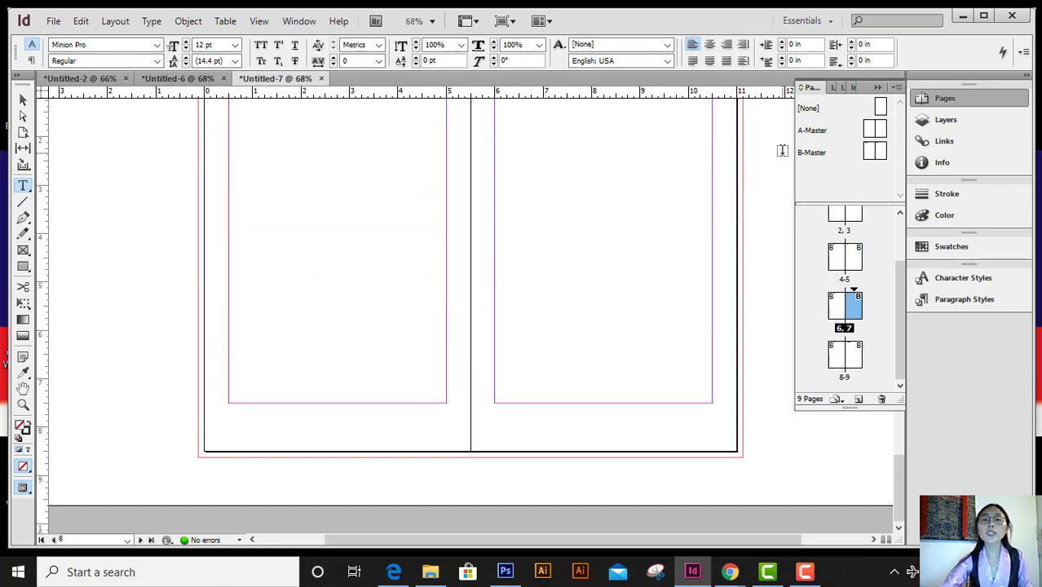
pyautogui.scroll(-5, 677, 286)
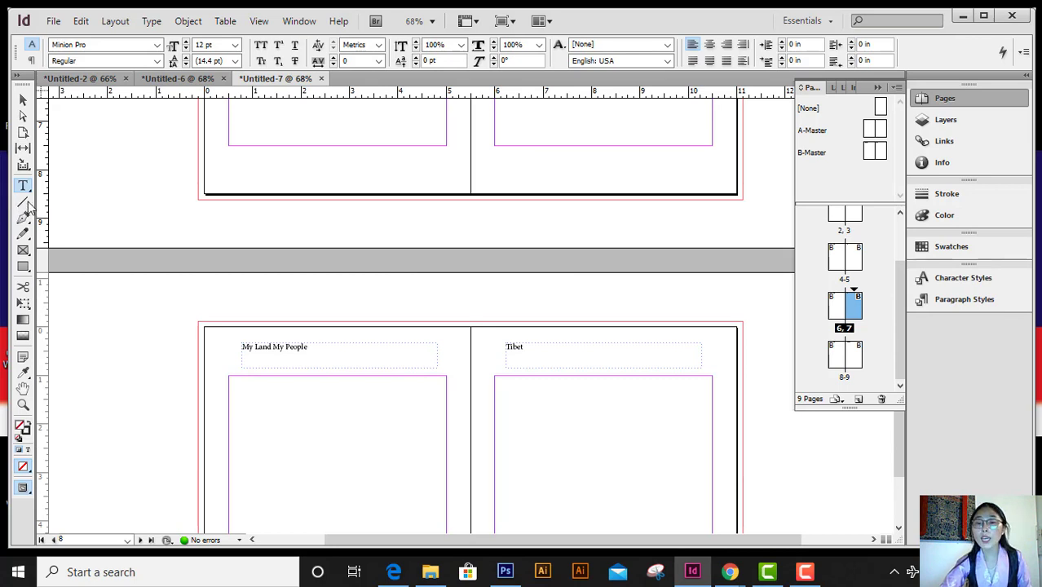
pyautogui.scroll(7, 588, 321)
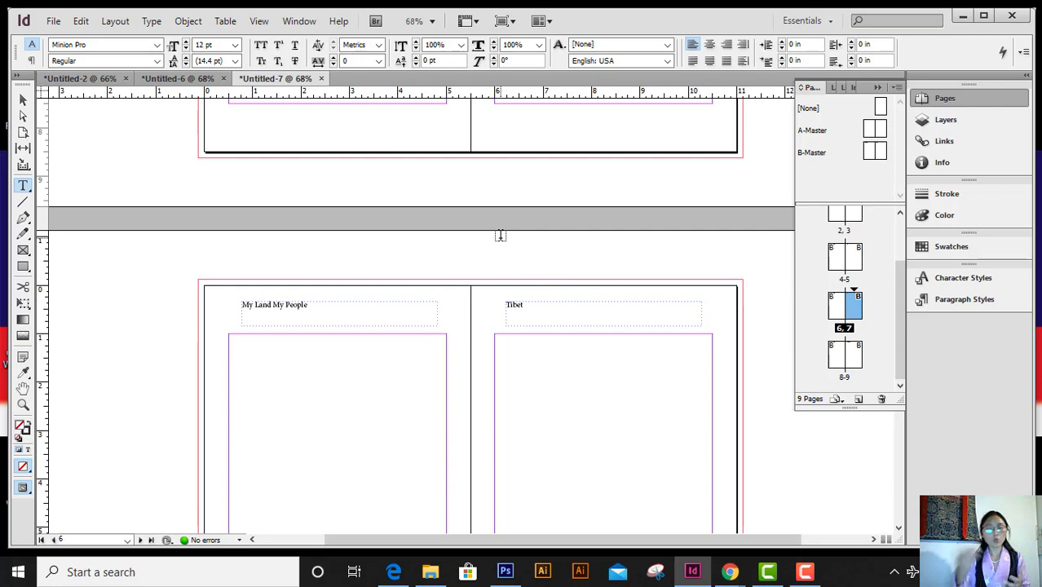
pyautogui.scroll(1, 501, 236)
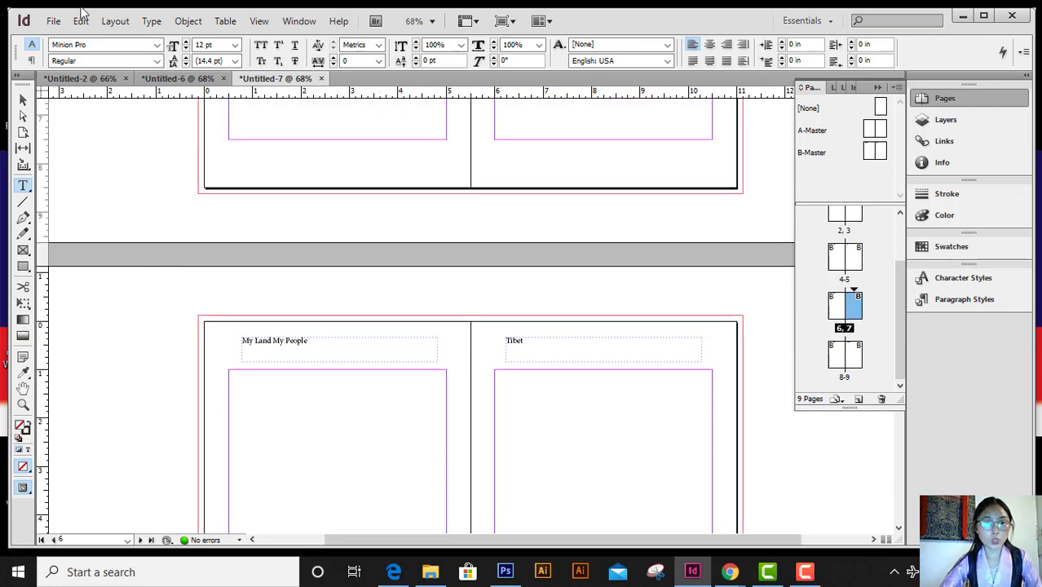
pyautogui.click(152, 21)
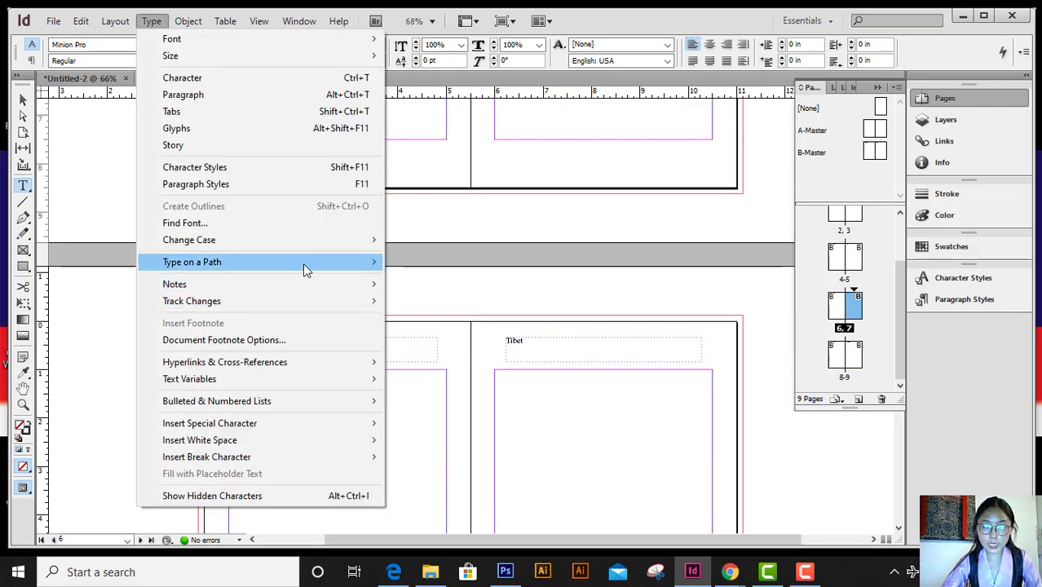
pyautogui.moveTo(319, 270)
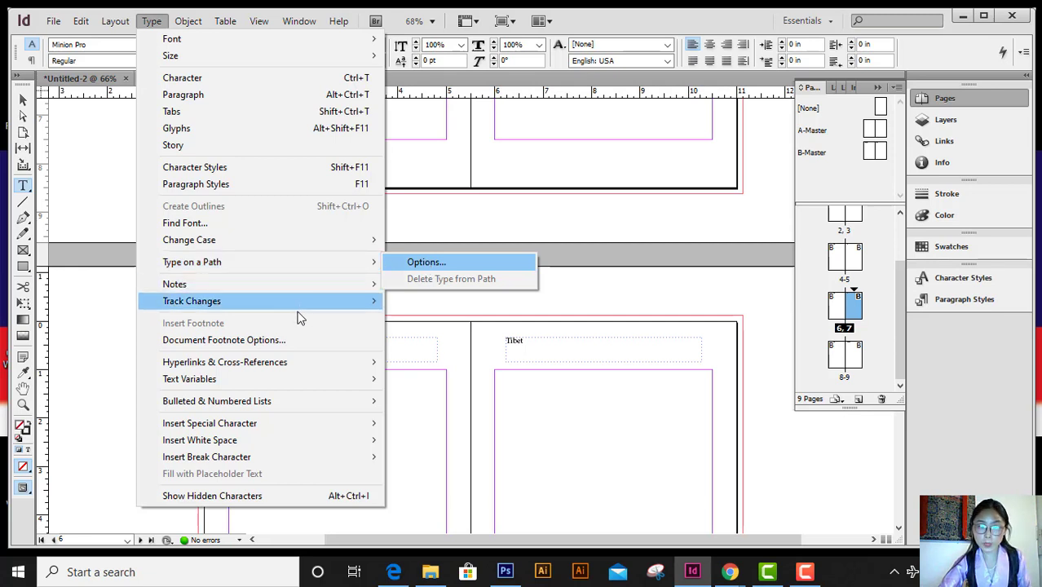
pyautogui.moveTo(278, 380)
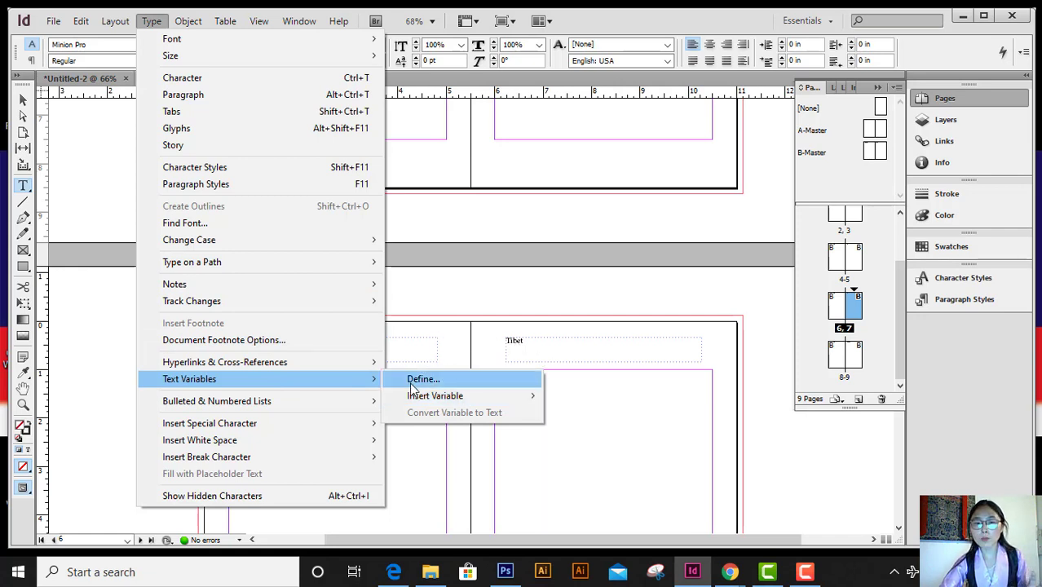
pyautogui.moveTo(448, 397)
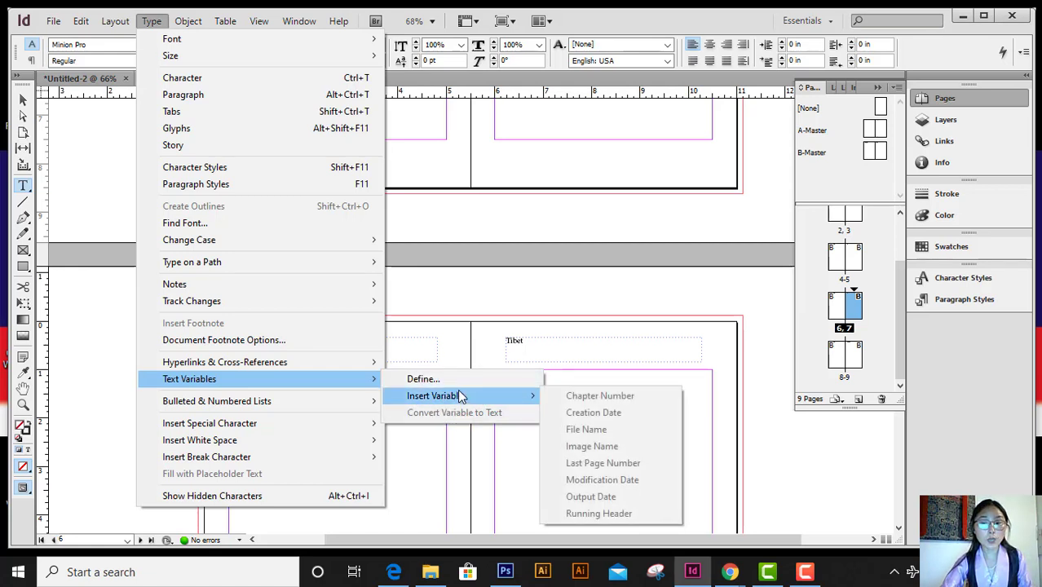
pyautogui.click(507, 360)
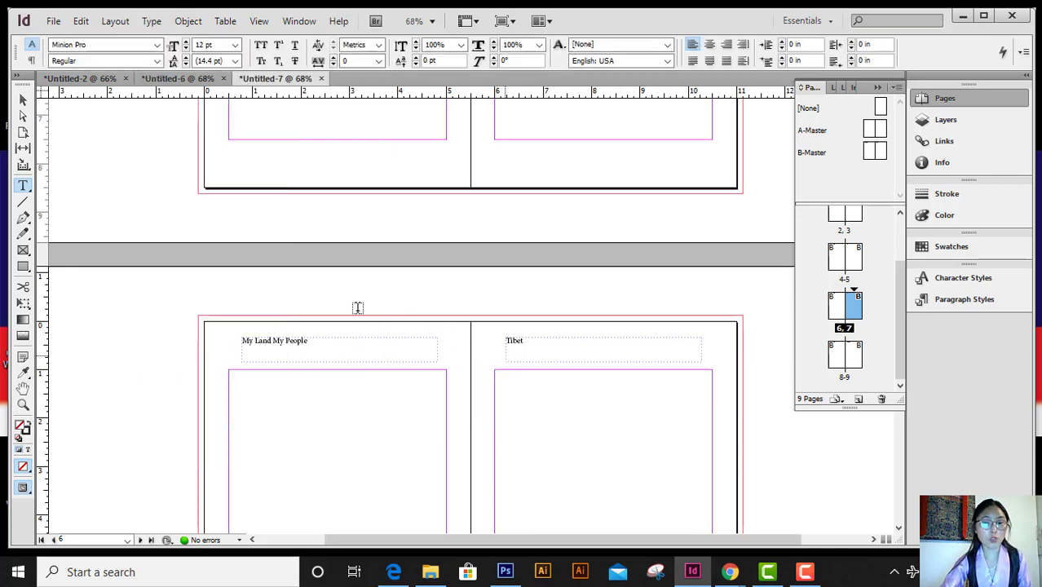
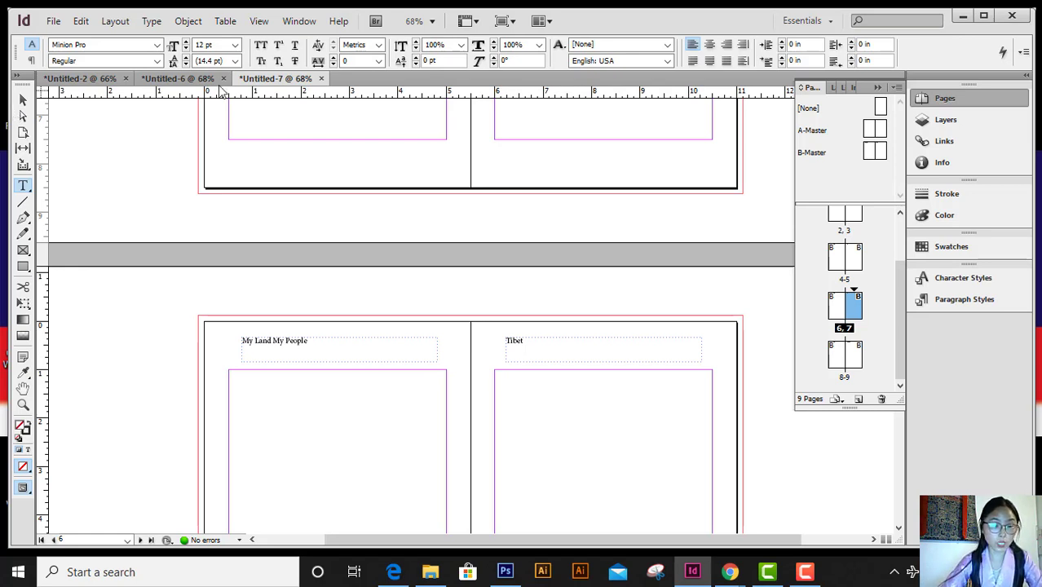
# Draw a wavy four-point path across pages 6 and 7 with the Pen tool, then delete it.
pyautogui.scroll(-3, 256, 353)
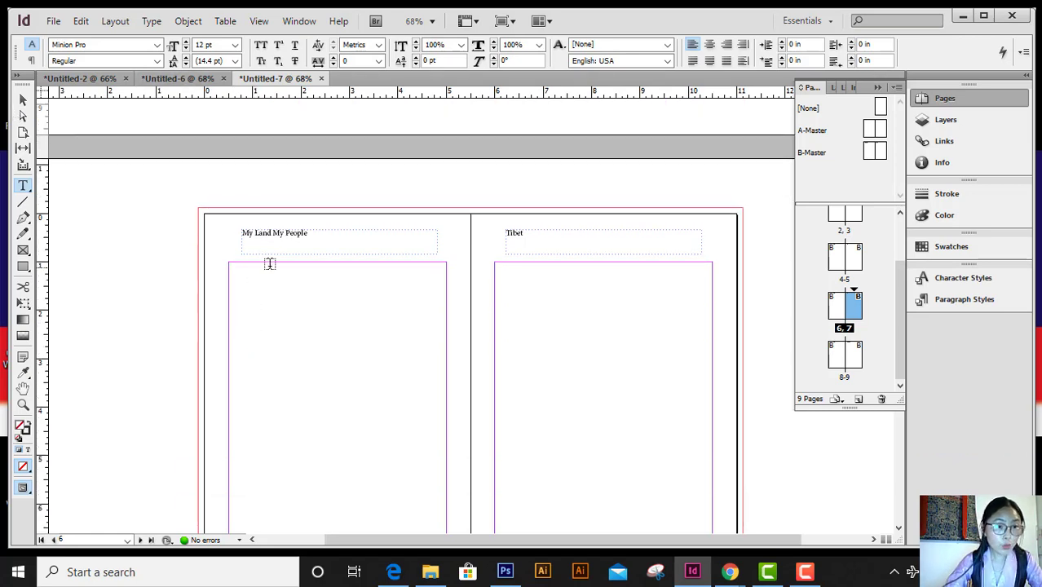
pyautogui.click(24, 220)
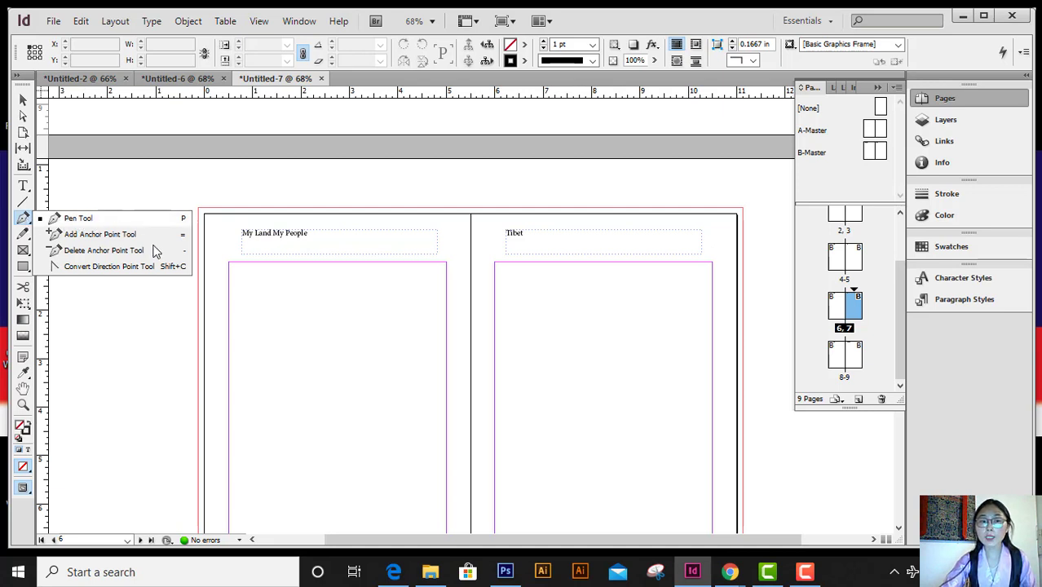
pyautogui.scroll(-2, 235, 305)
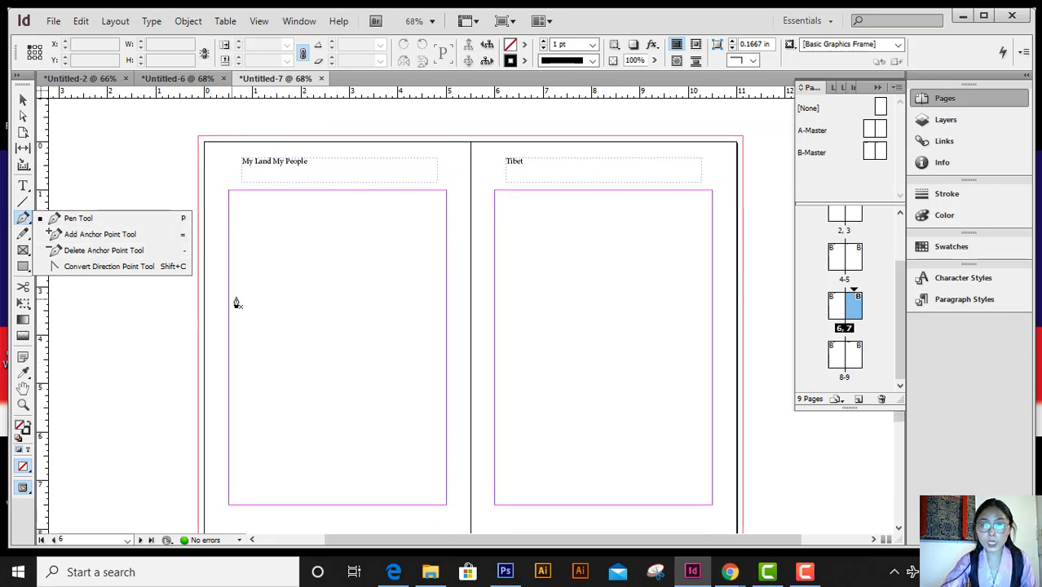
pyautogui.click(84, 218)
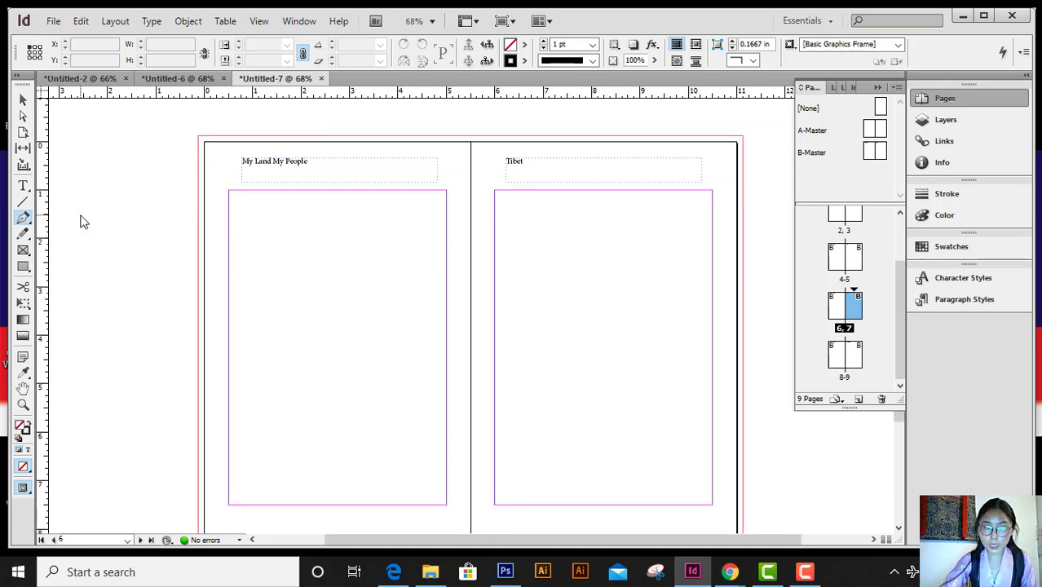
pyautogui.click(247, 290)
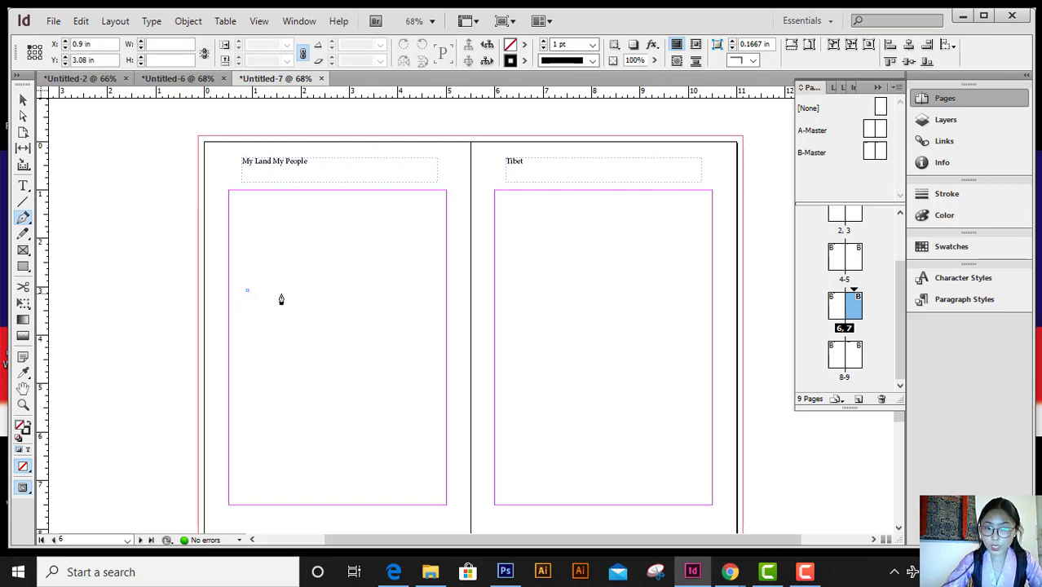
pyautogui.click(418, 295)
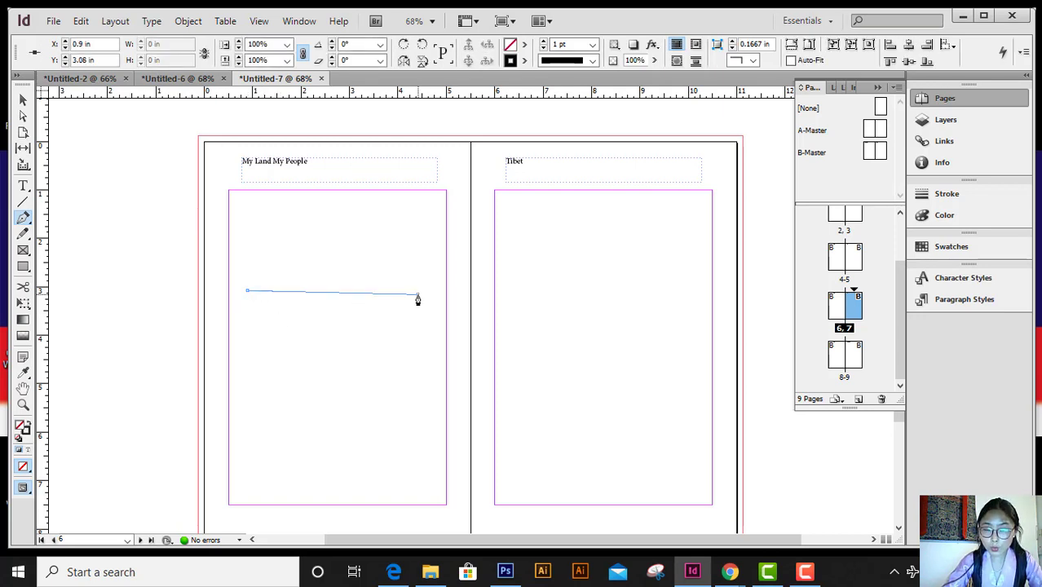
pyautogui.moveTo(418, 297); pyautogui.dragTo(437, 226)
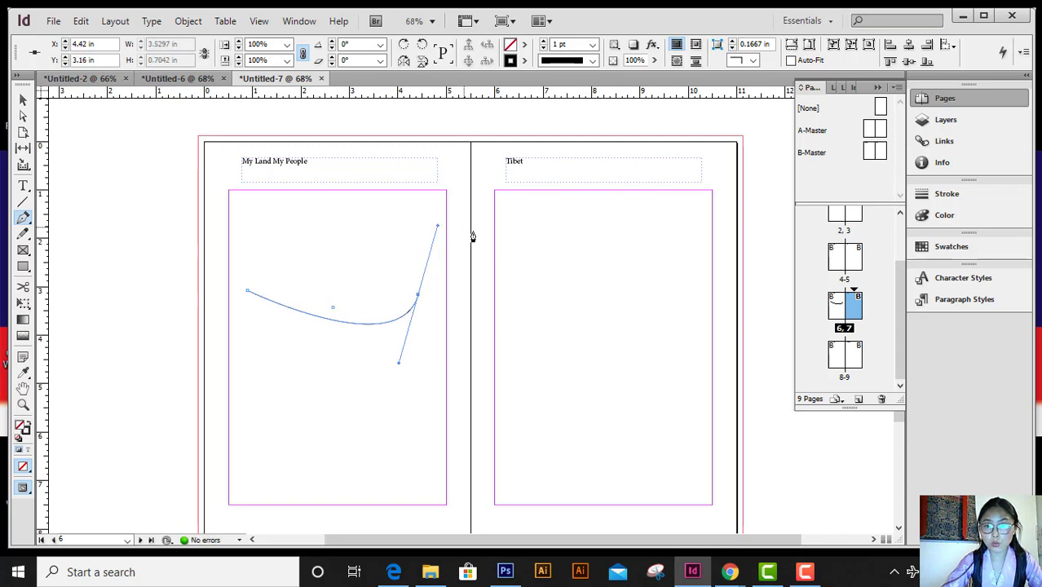
pyautogui.moveTo(559, 277); pyautogui.dragTo(561, 307)
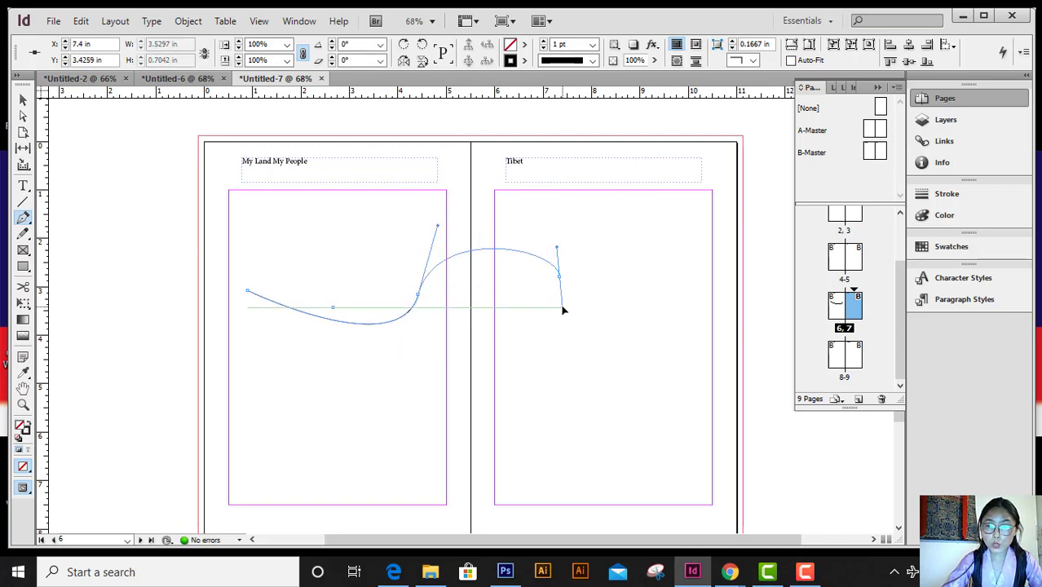
pyautogui.moveTo(579, 382); pyautogui.dragTo(643, 364)
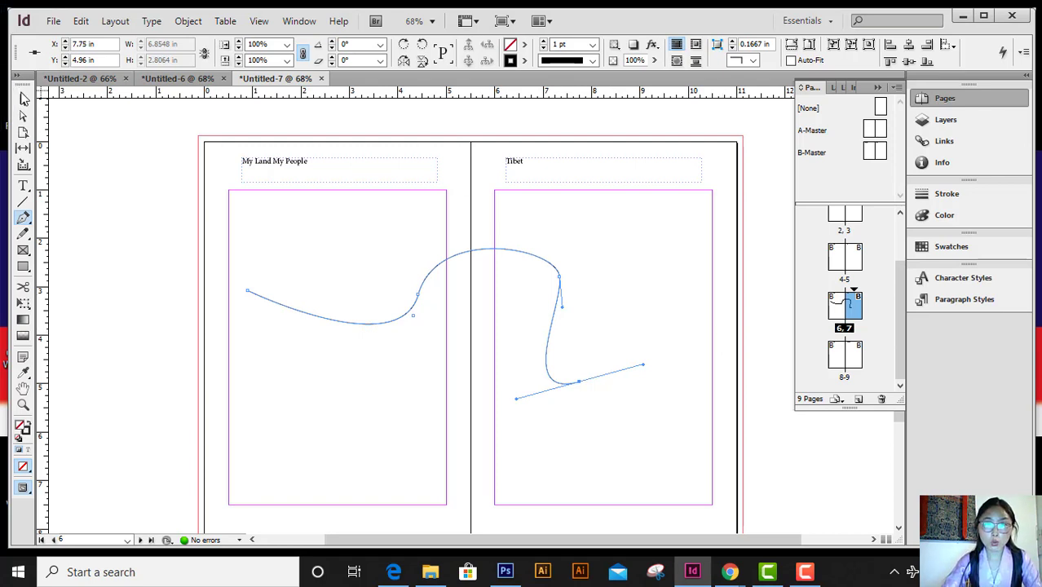
pyautogui.click(23, 98)
pyautogui.press('Delete')
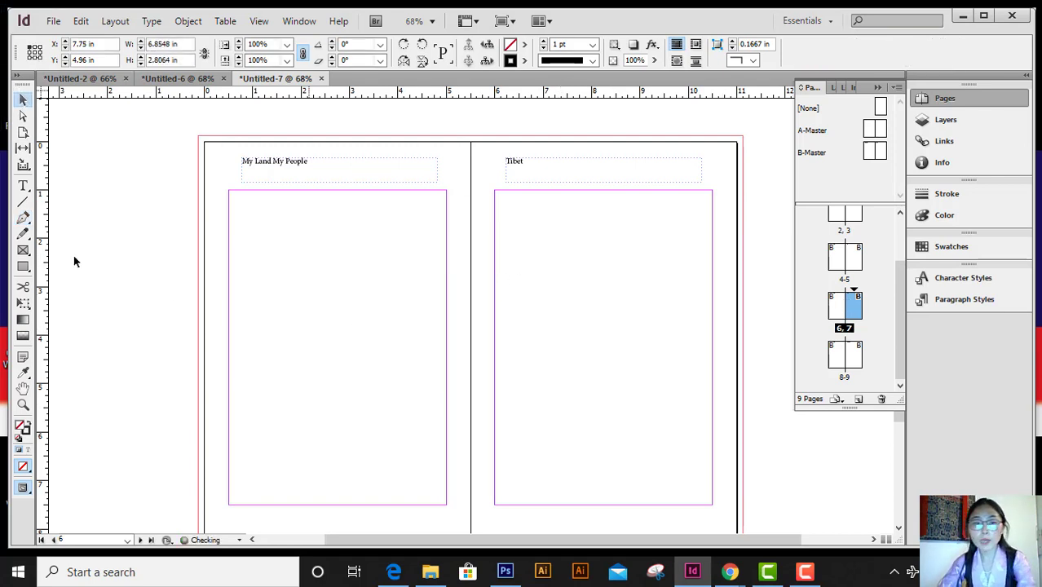
# Draw a closed, curved tick-like shape about 1.8 by 2.5 in on the lower half of page 6 with the Pen tool.
pyautogui.click(23, 217)
pyautogui.click(310, 440)
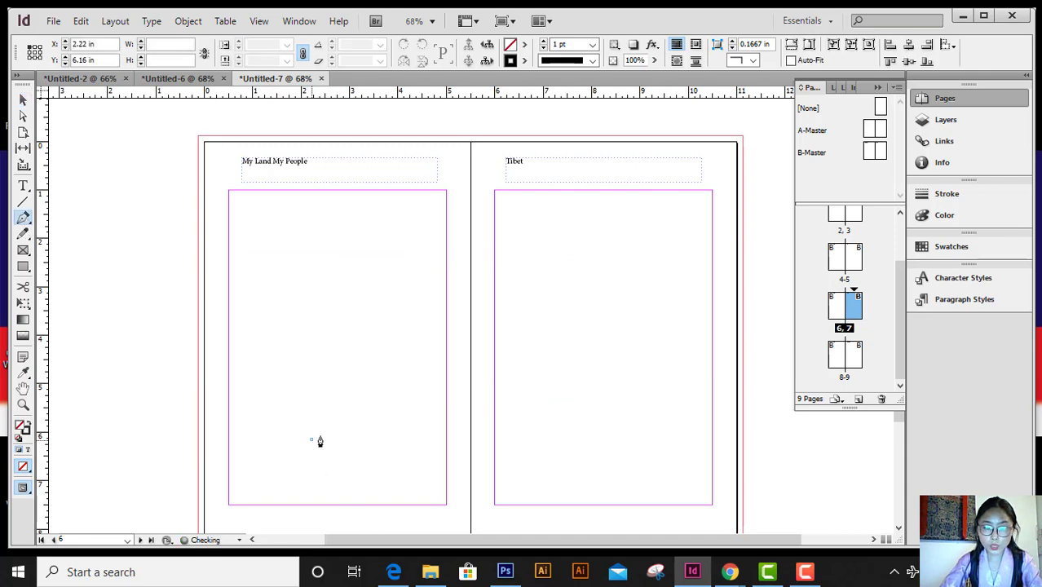
pyautogui.click(406, 349)
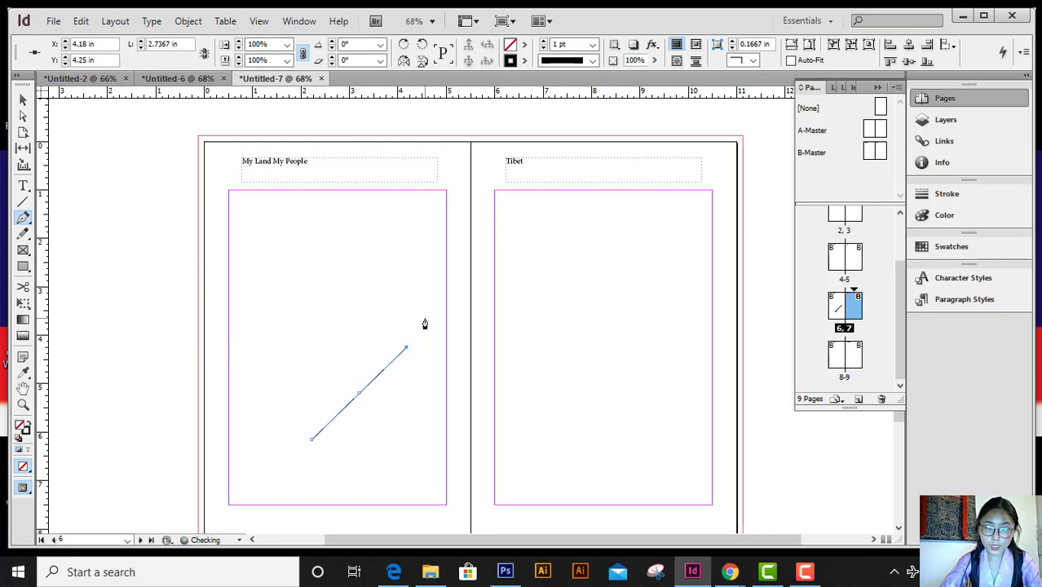
pyautogui.hotkey('ctrl', 'z')
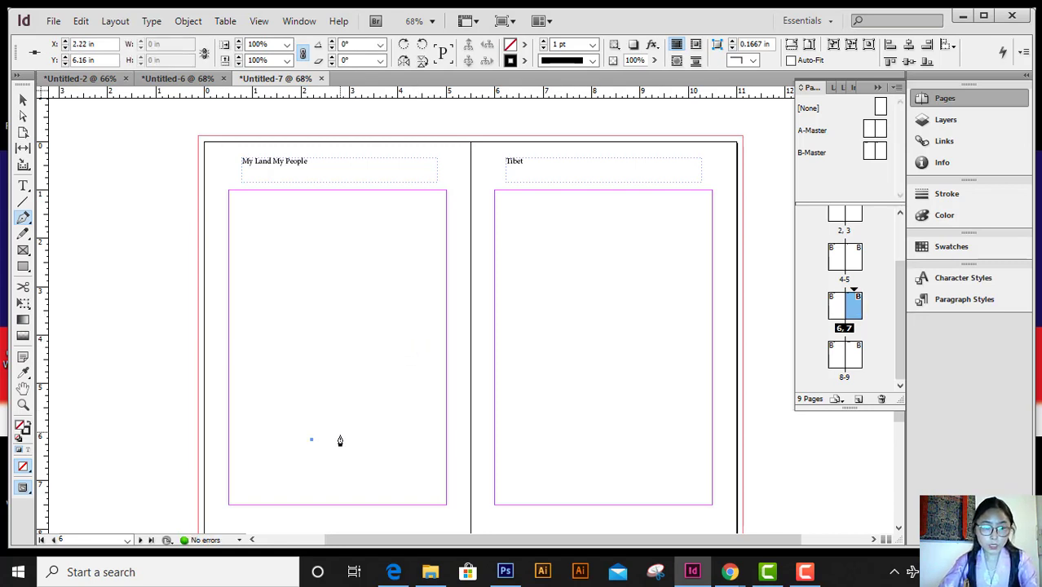
pyautogui.moveTo(381, 372); pyautogui.dragTo(442, 269)
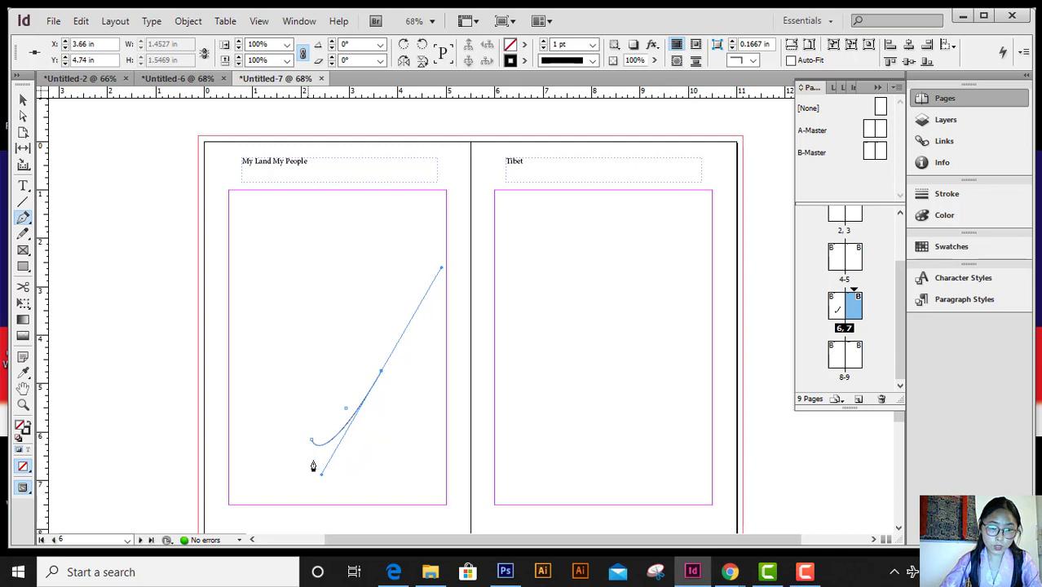
pyautogui.moveTo(310, 444); pyautogui.dragTo(282, 466)
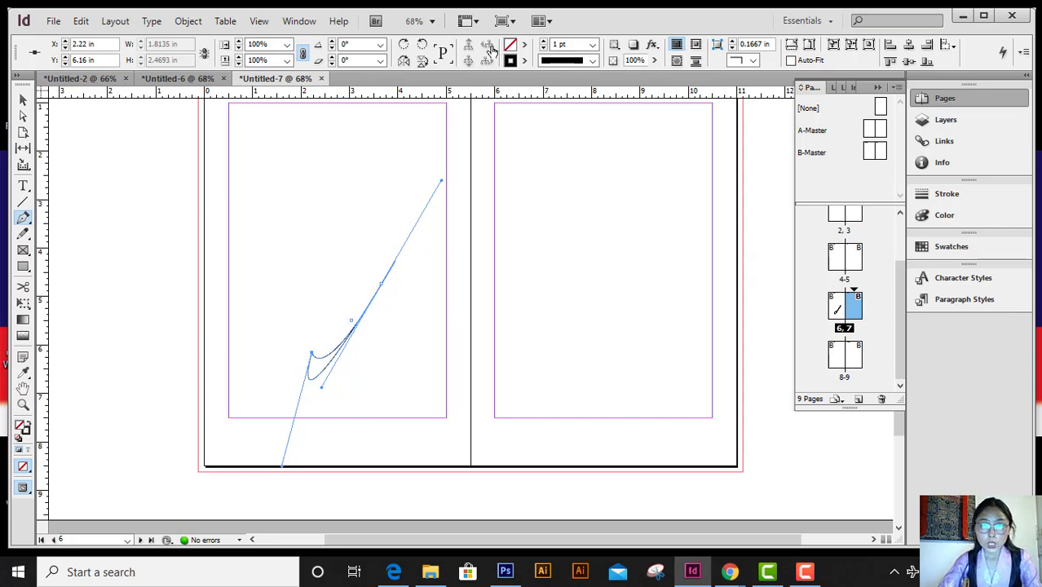
# Fill the curved shape on page 6 with [Black] and set its stroke to [None].
pyautogui.click(523, 45)
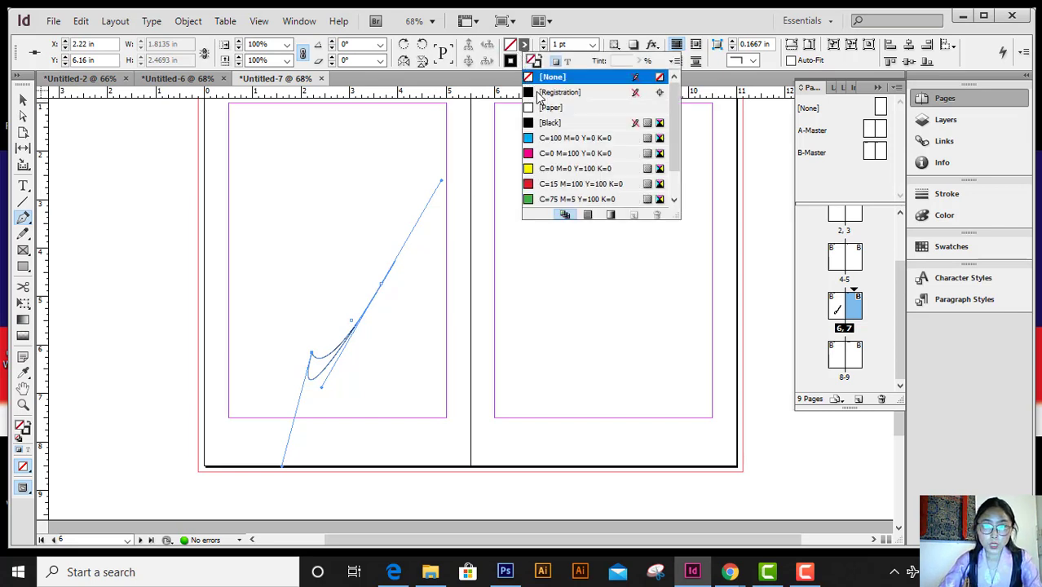
pyautogui.click(538, 123)
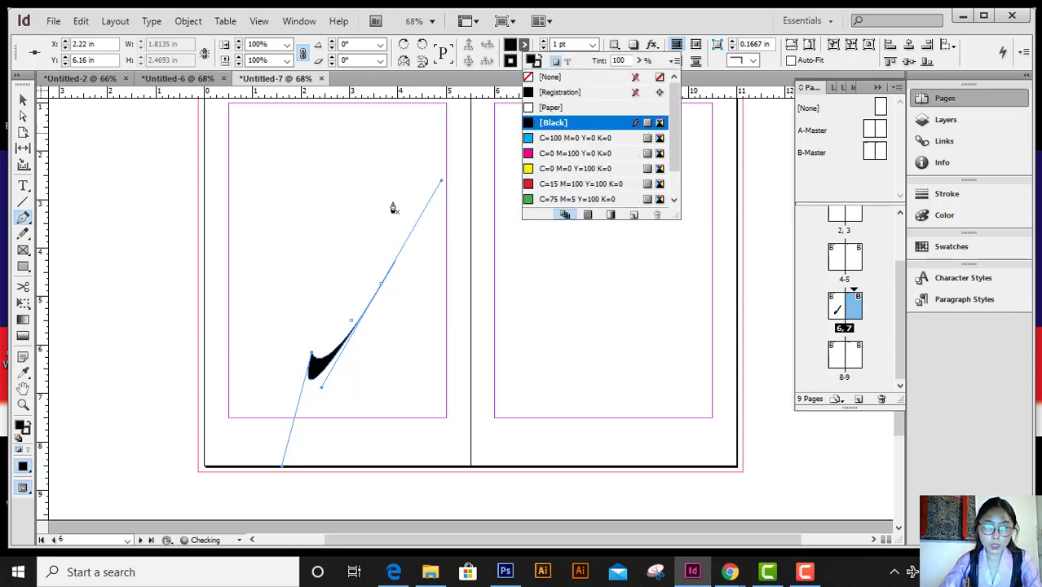
pyautogui.click(22, 100)
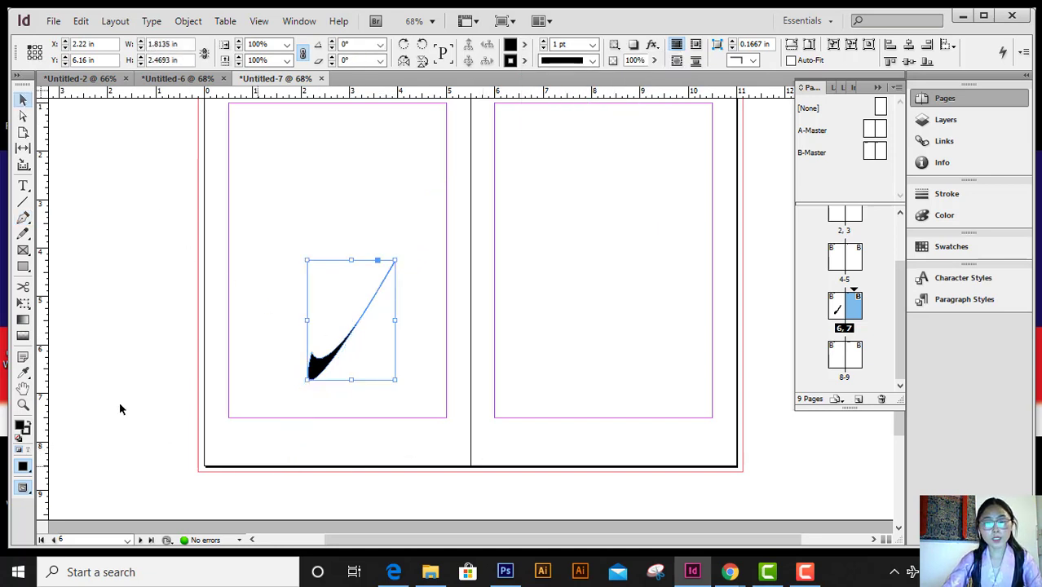
pyautogui.click(526, 62)
pyautogui.click(551, 93)
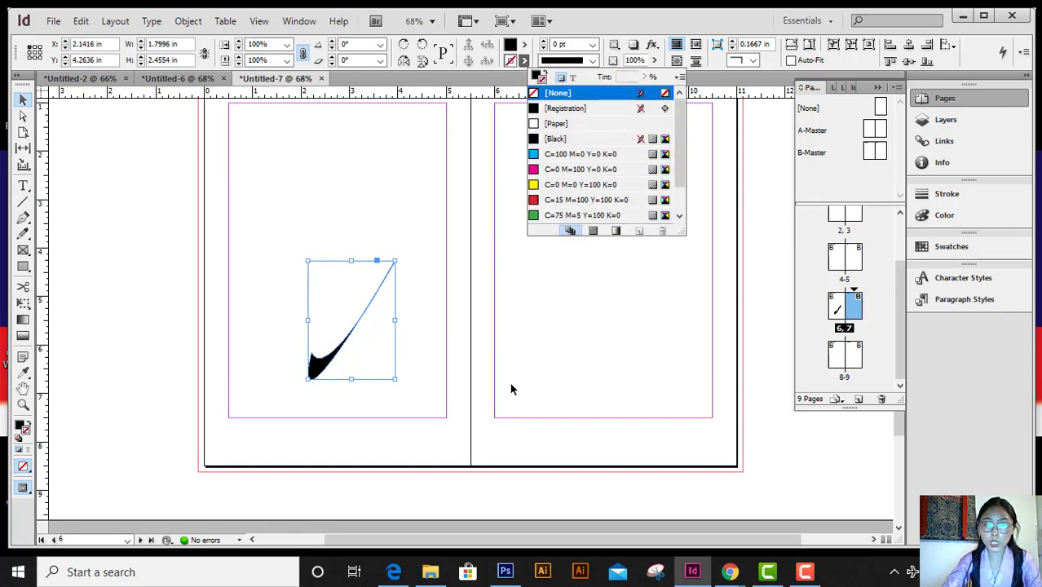
# Delete the black tick-like shape from the lower half of page 6.
pyautogui.click(551, 360)
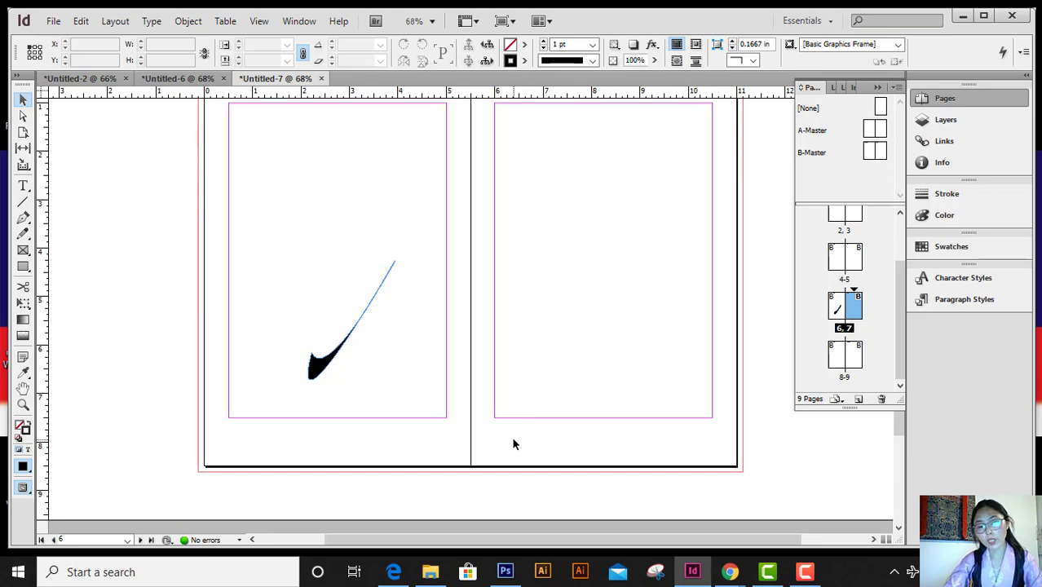
pyautogui.click(322, 366)
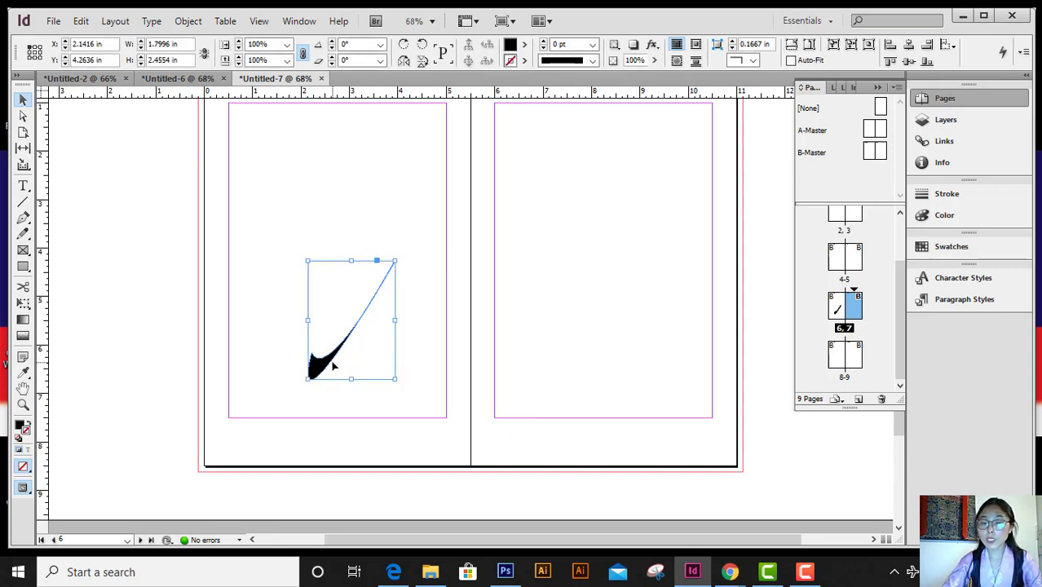
pyautogui.press('Delete')
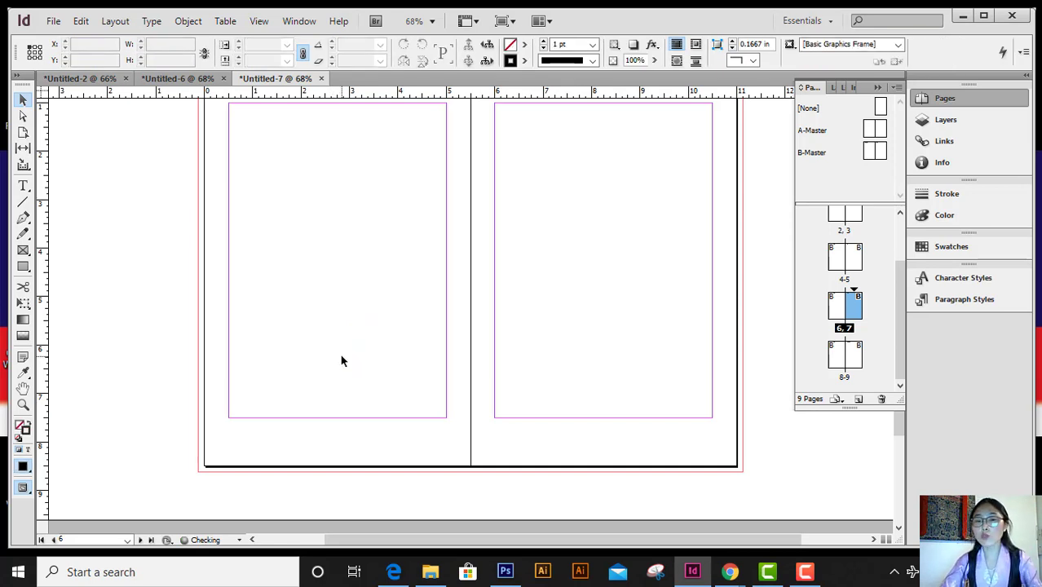
# Draw a closed, straight-sided four-point shape about 2.4 by 2.6 in on page 6 with the Pen tool, and delete it.
pyautogui.click(23, 221)
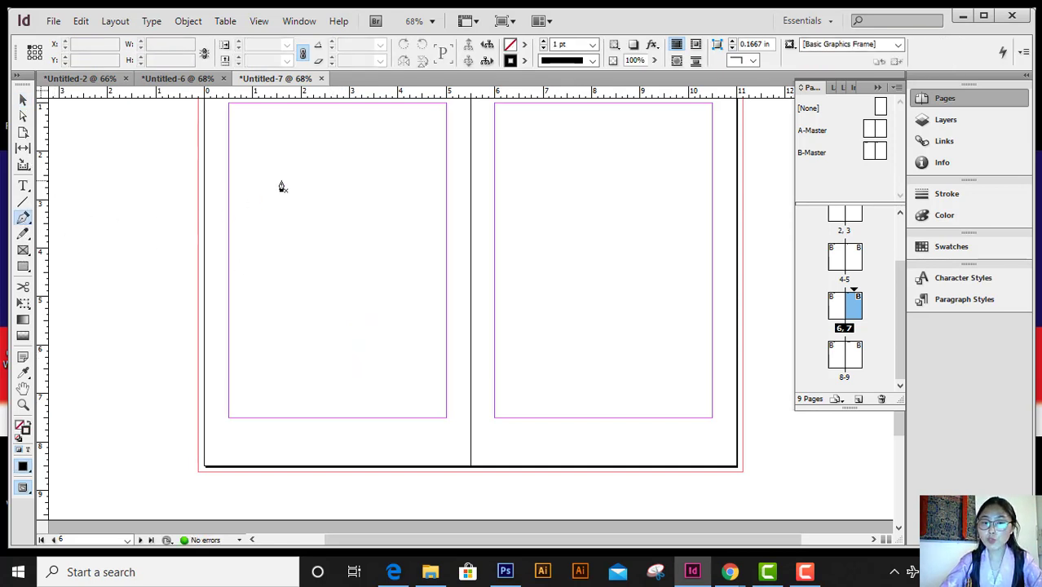
pyautogui.click(262, 229)
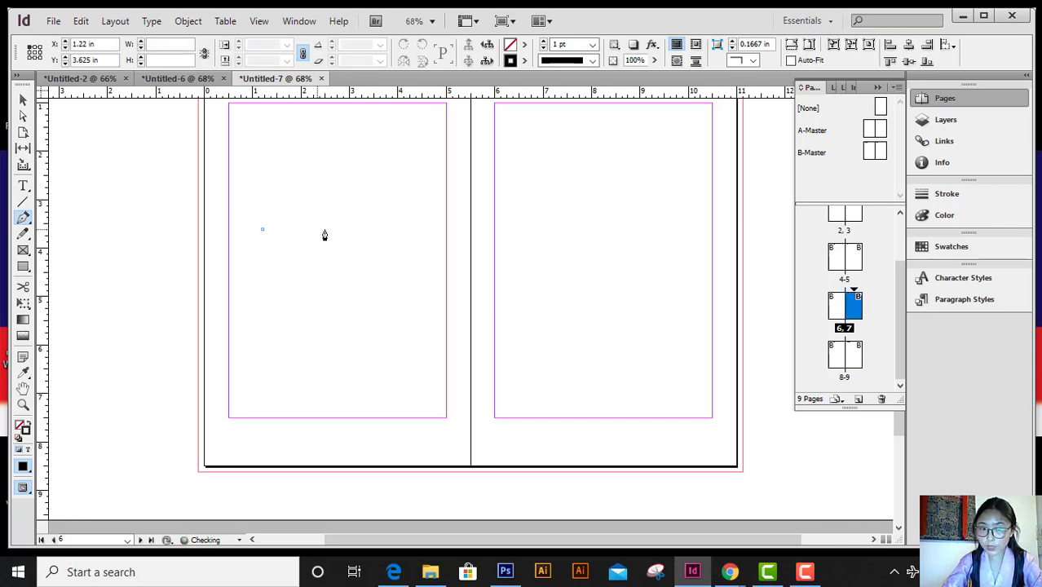
pyautogui.click(365, 227)
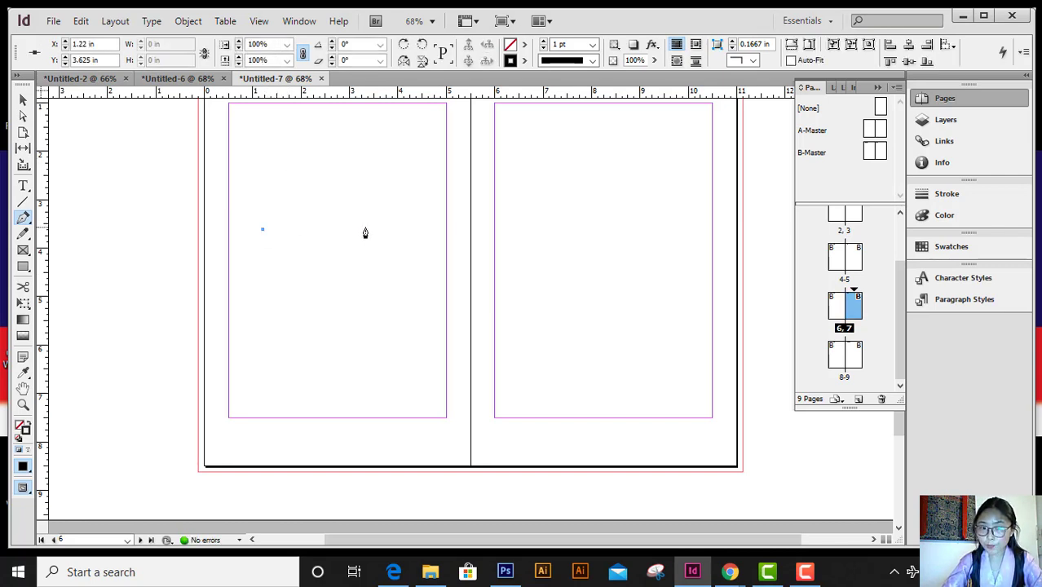
pyautogui.click(378, 317)
pyautogui.click(279, 351)
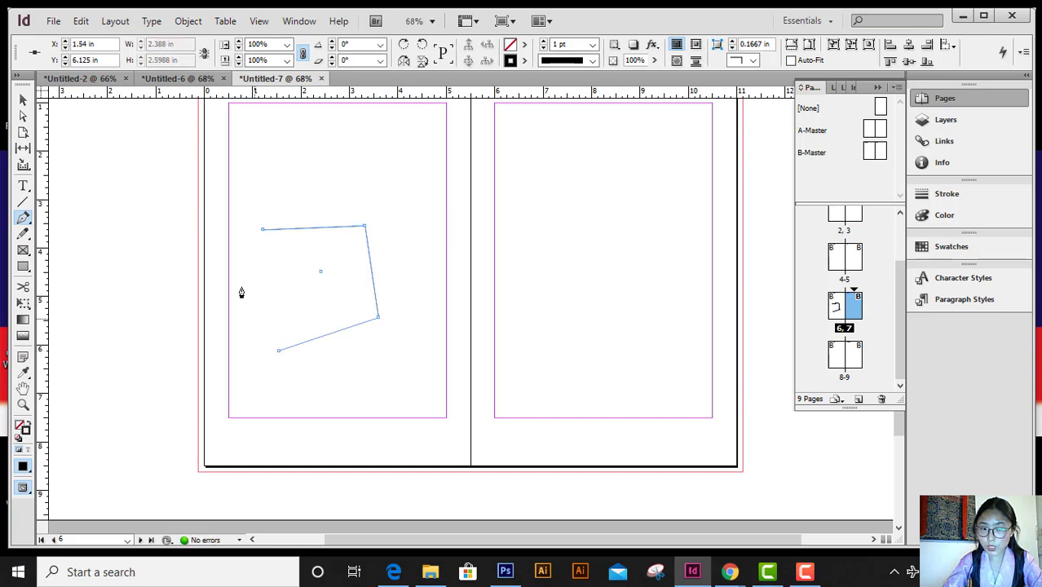
pyautogui.click(262, 230)
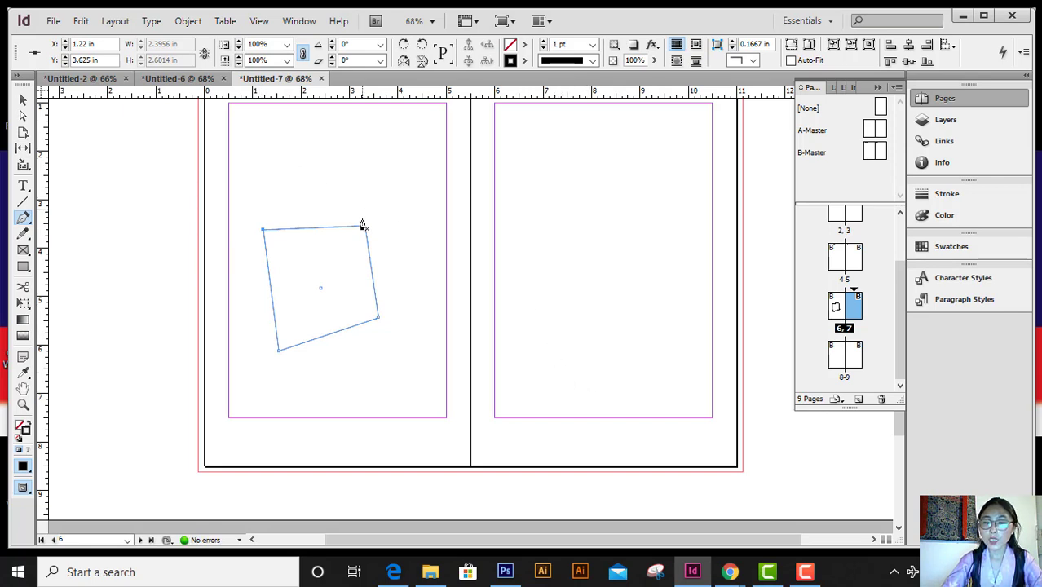
pyautogui.press('Delete')
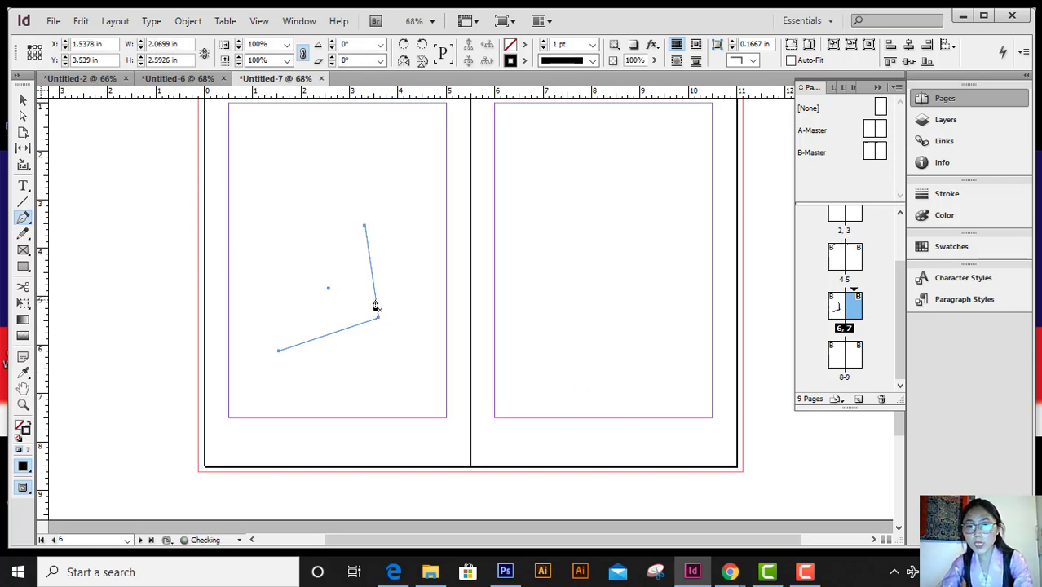
pyautogui.press('Delete')
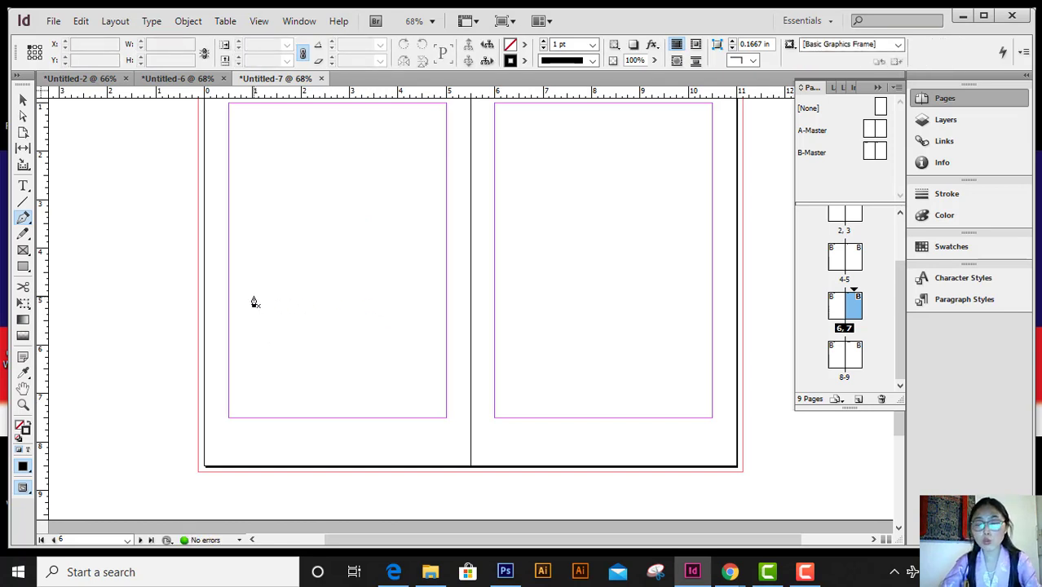
# Draw a closed leaf shape about 1.6 by 3.1 in on page 6 from two anchor points with the Pen tool.
pyautogui.click(314, 134)
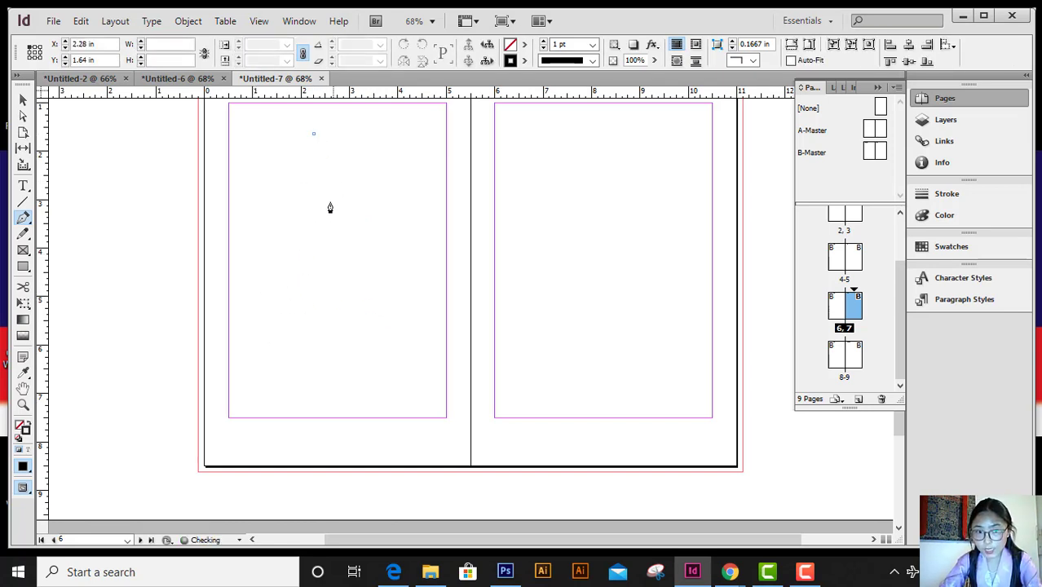
pyautogui.click(320, 290)
pyautogui.moveTo(320, 289); pyautogui.dragTo(410, 342)
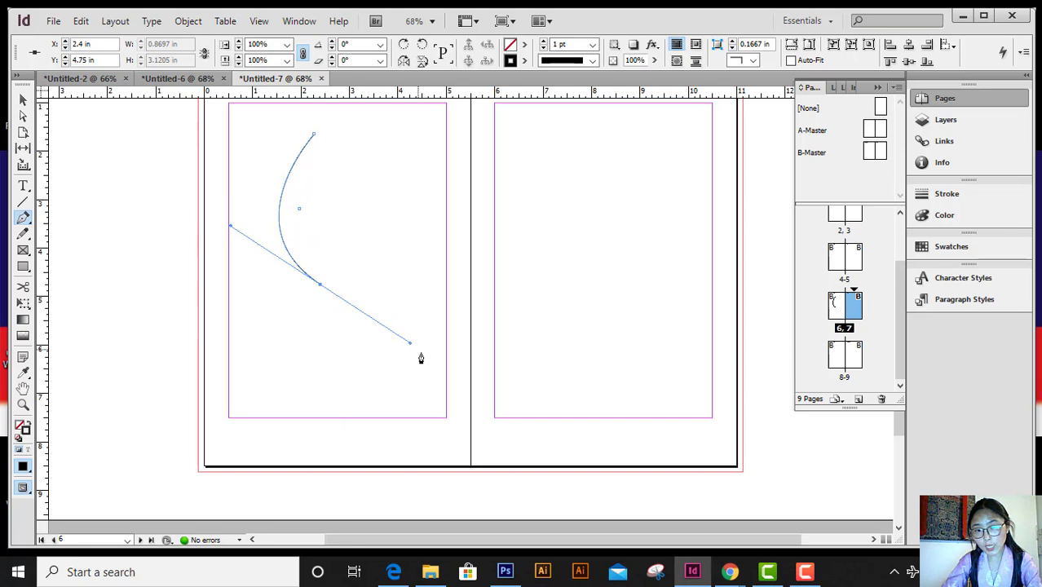
pyautogui.click(319, 292)
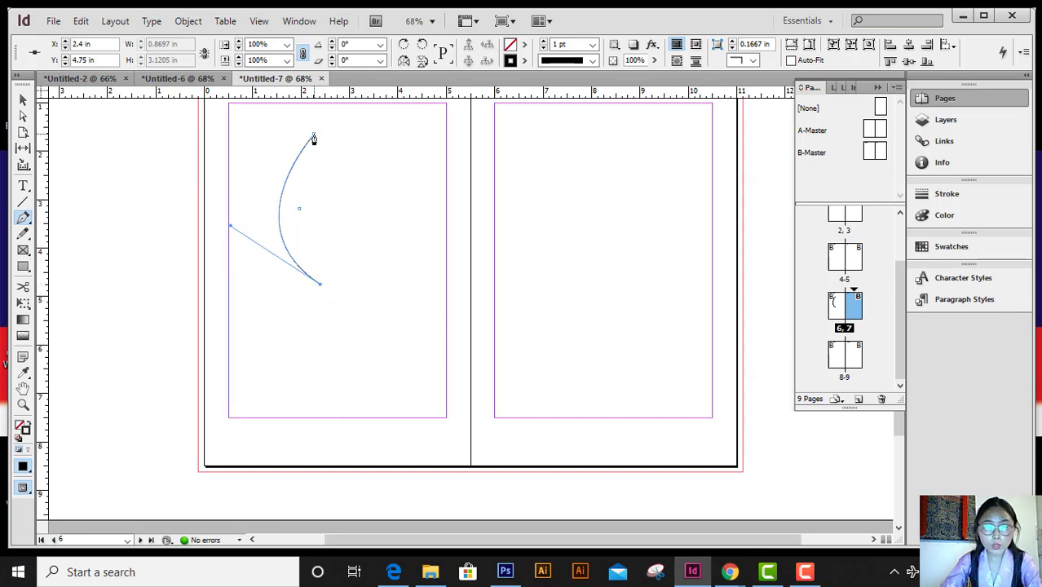
pyautogui.moveTo(314, 139); pyautogui.dragTo(407, 288)
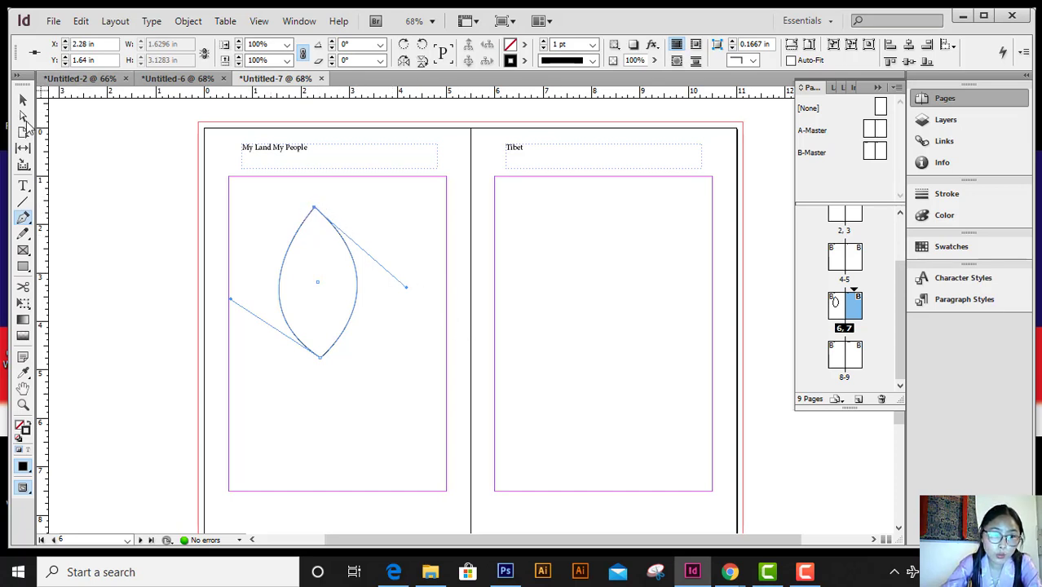
# Narrow the leaf to about 0.86 in wide by reshaping both curves with the Direct Selection tool, and delete it.
pyautogui.click(23, 117)
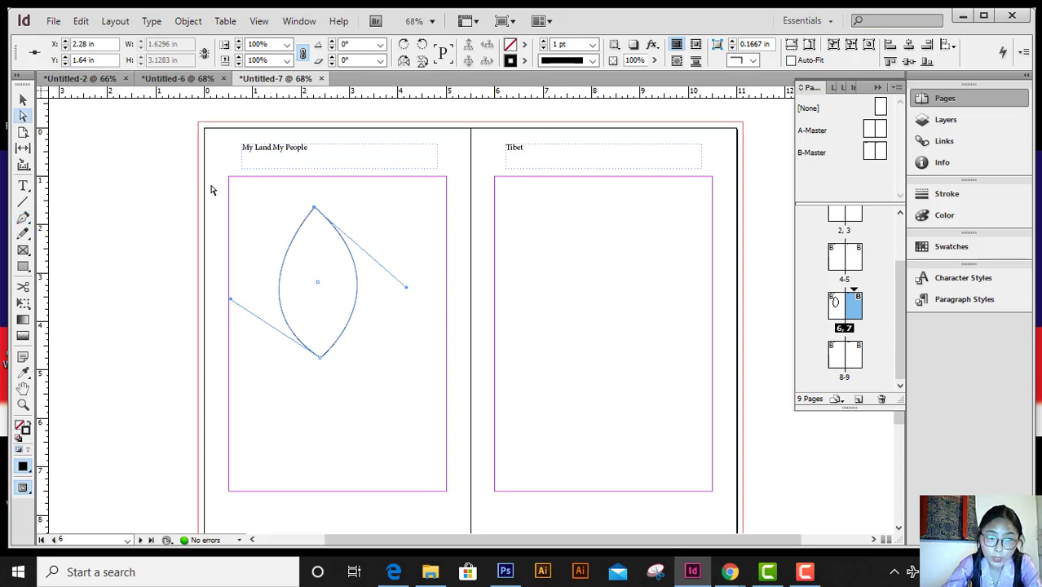
pyautogui.moveTo(289, 191); pyautogui.dragTo(359, 231)
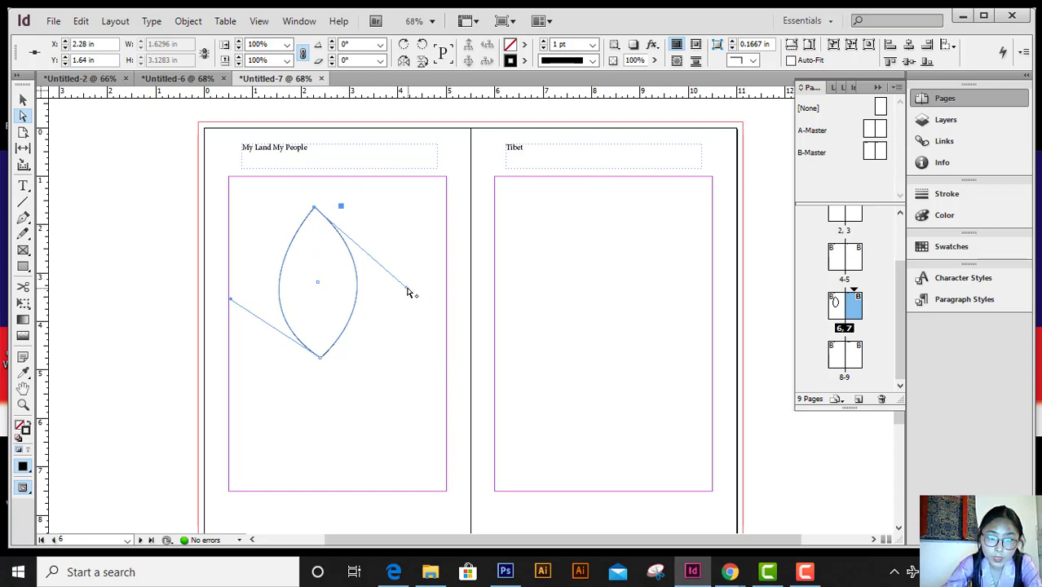
pyautogui.moveTo(409, 292); pyautogui.dragTo(359, 283)
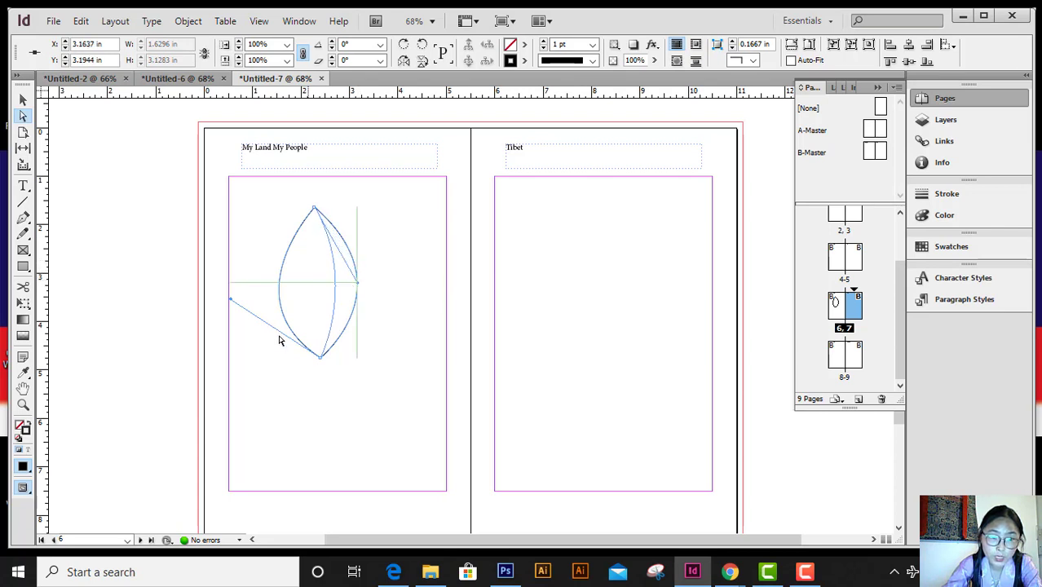
pyautogui.click(230, 306)
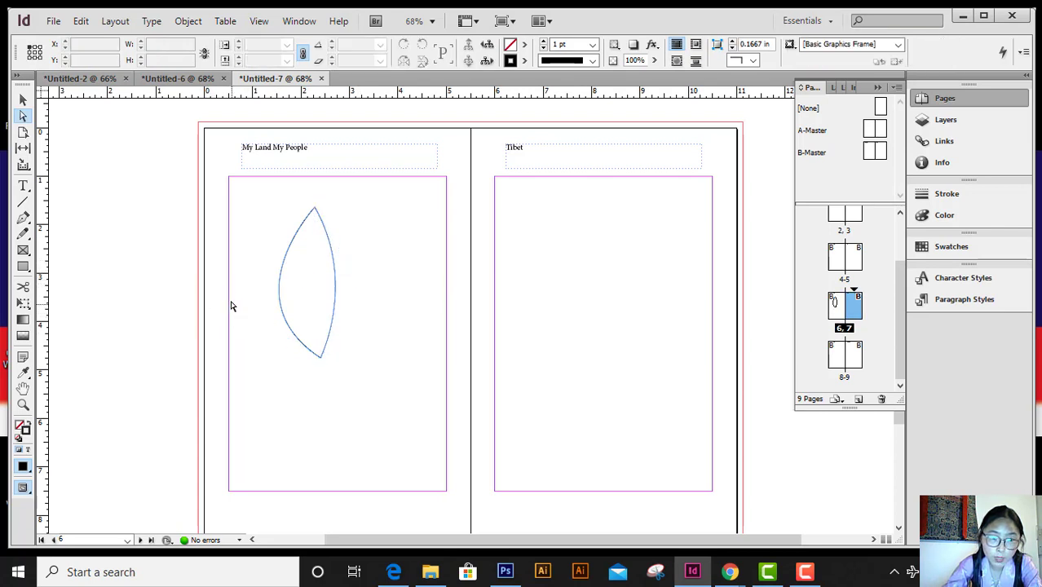
pyautogui.moveTo(352, 368); pyautogui.dragTo(253, 335)
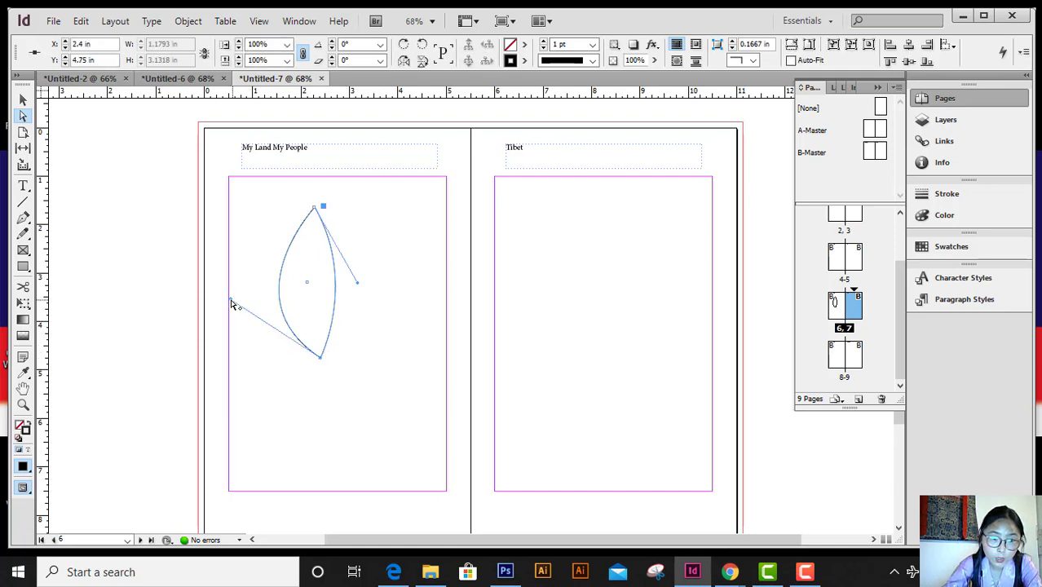
pyautogui.moveTo(233, 301); pyautogui.dragTo(264, 265)
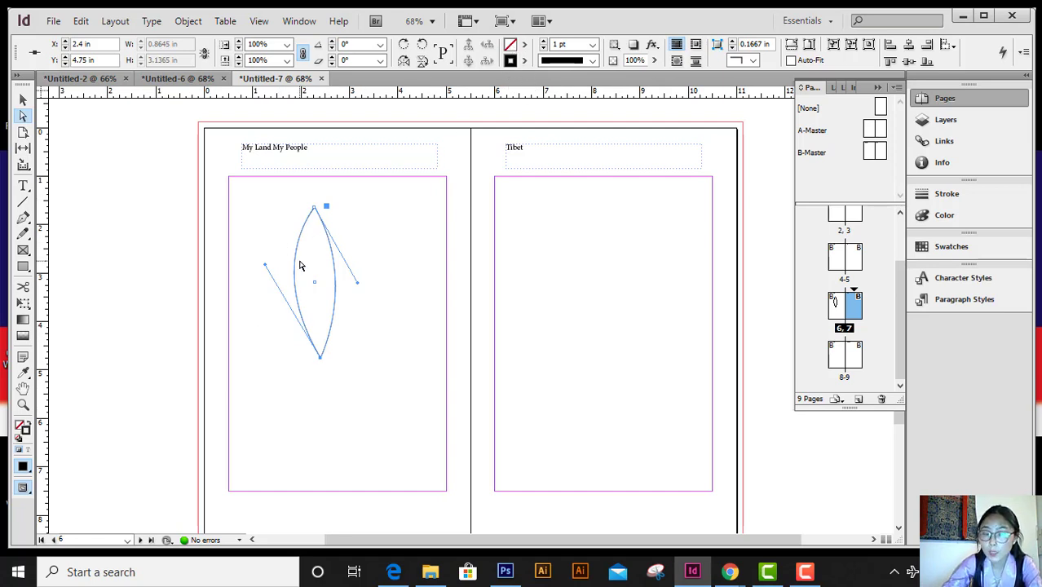
pyautogui.click(23, 100)
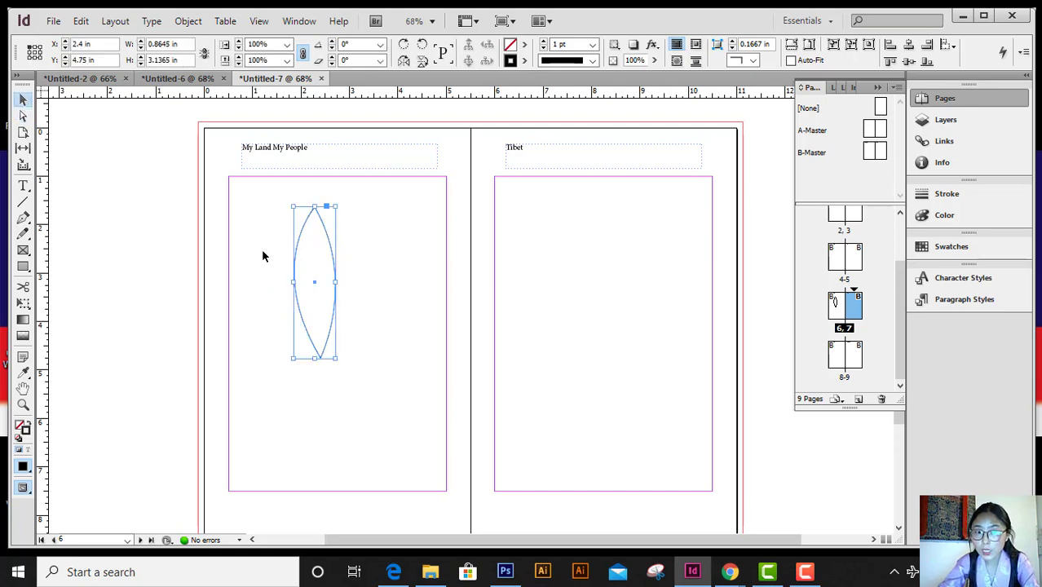
pyautogui.press('Delete')
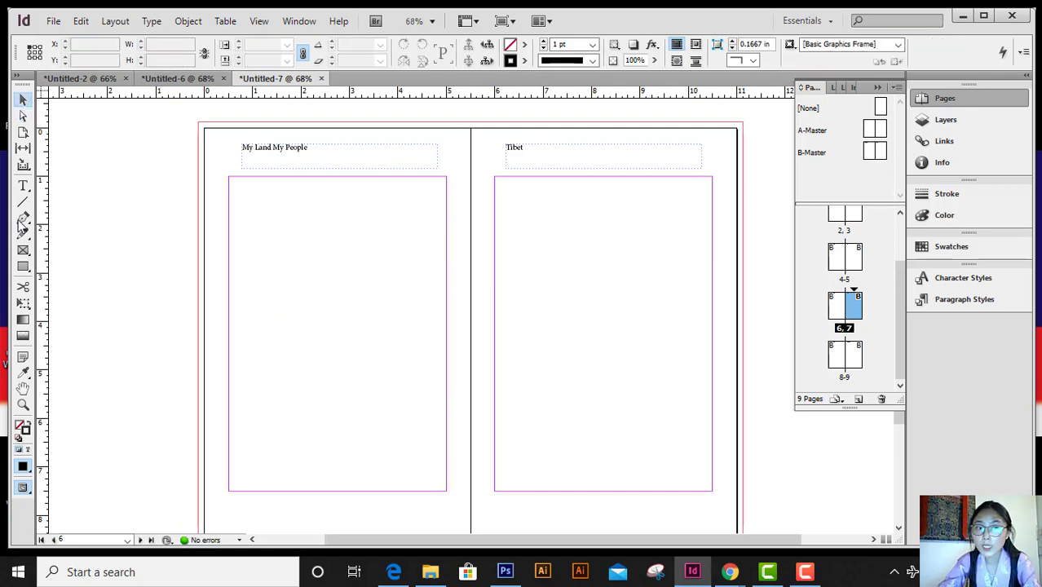
# Draw an open path about 0.93 by 5.53 in on page 6, a vertical line continuing into a curve, and delete it.
pyautogui.click(23, 218)
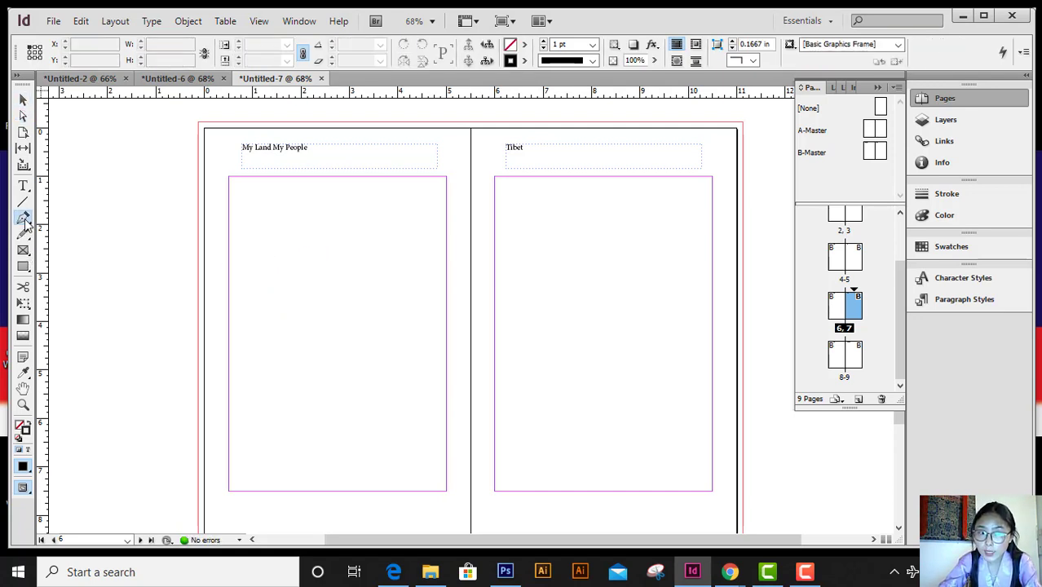
pyautogui.click(320, 205)
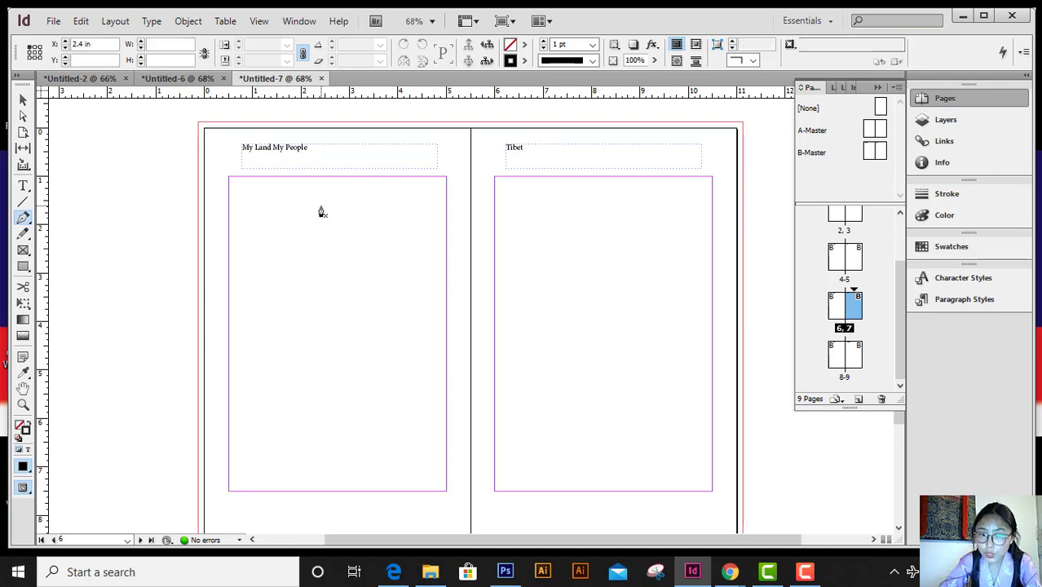
pyautogui.click(320, 327)
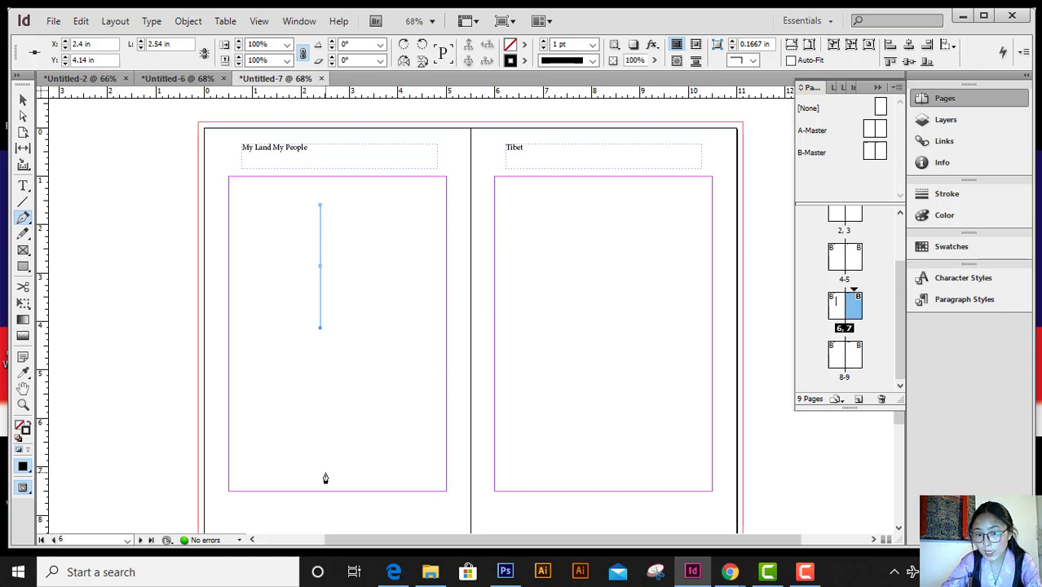
pyautogui.moveTo(323, 473); pyautogui.dragTo(423, 527)
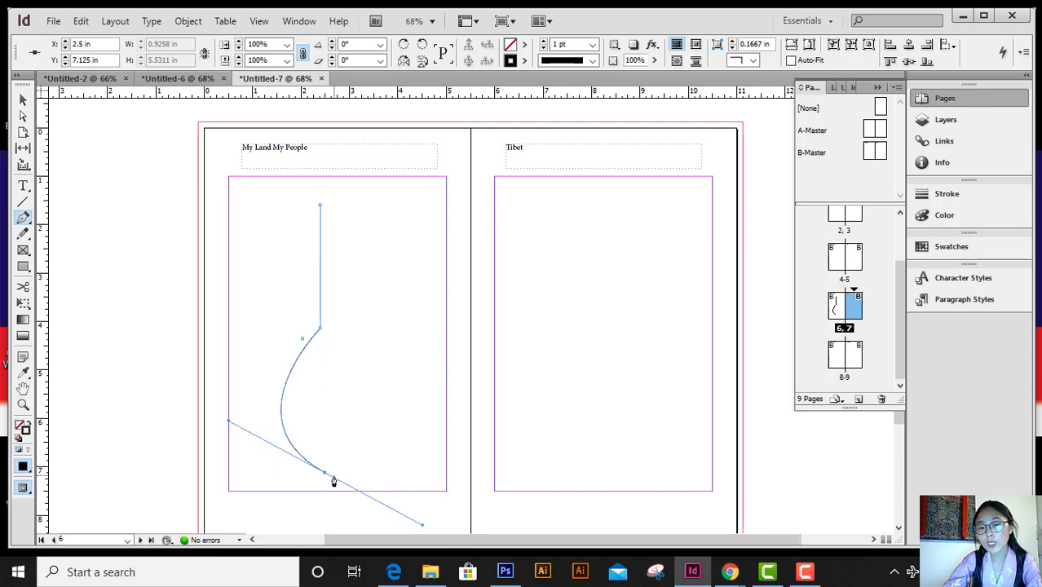
pyautogui.click(23, 99)
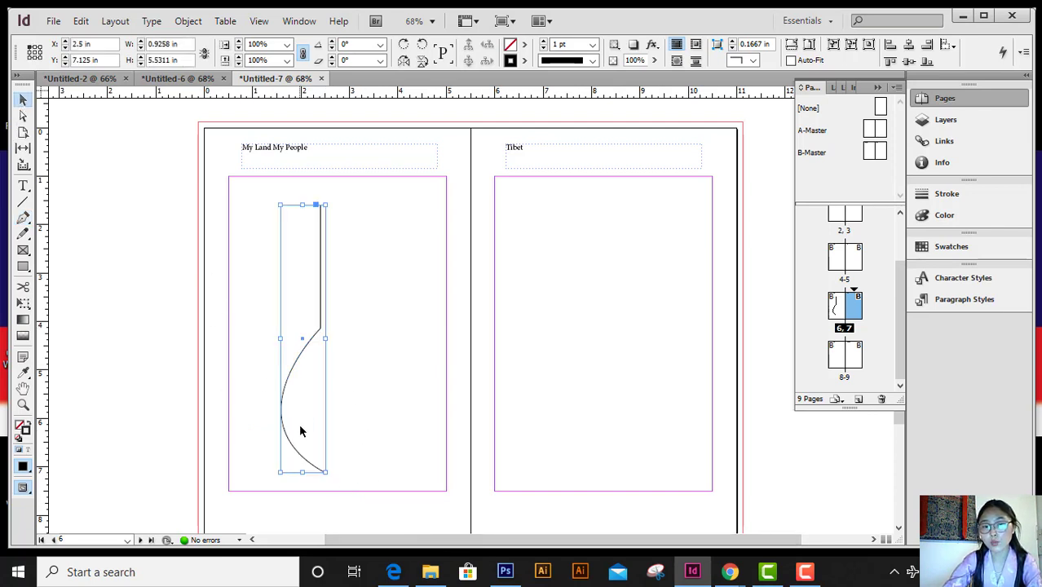
pyautogui.press('Delete')
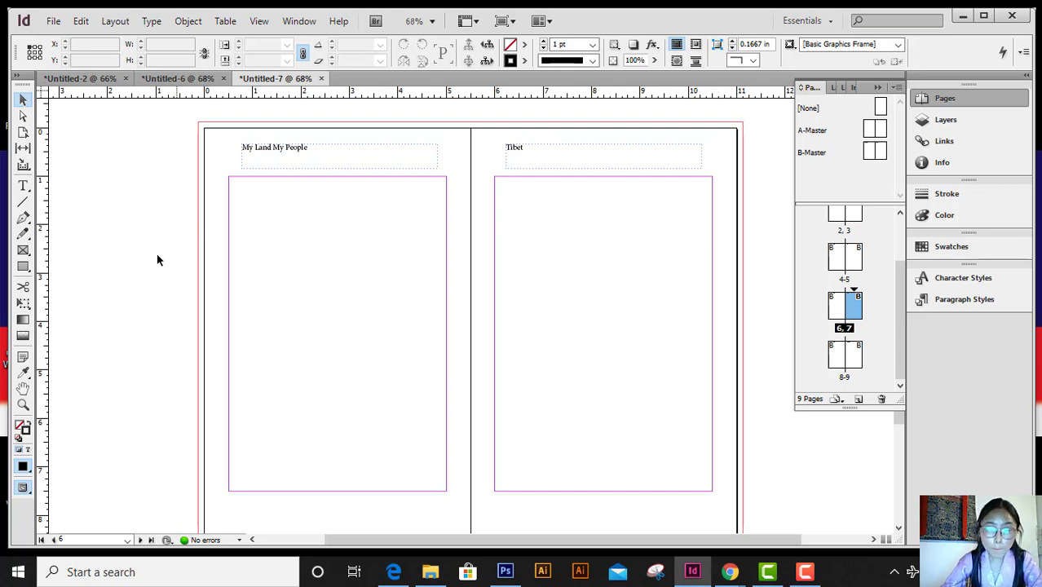
# Draw a rectangle about 2.91 by 2.46 in in the middle of page 6 with the Rectangle tool.
pyautogui.click(29, 226)
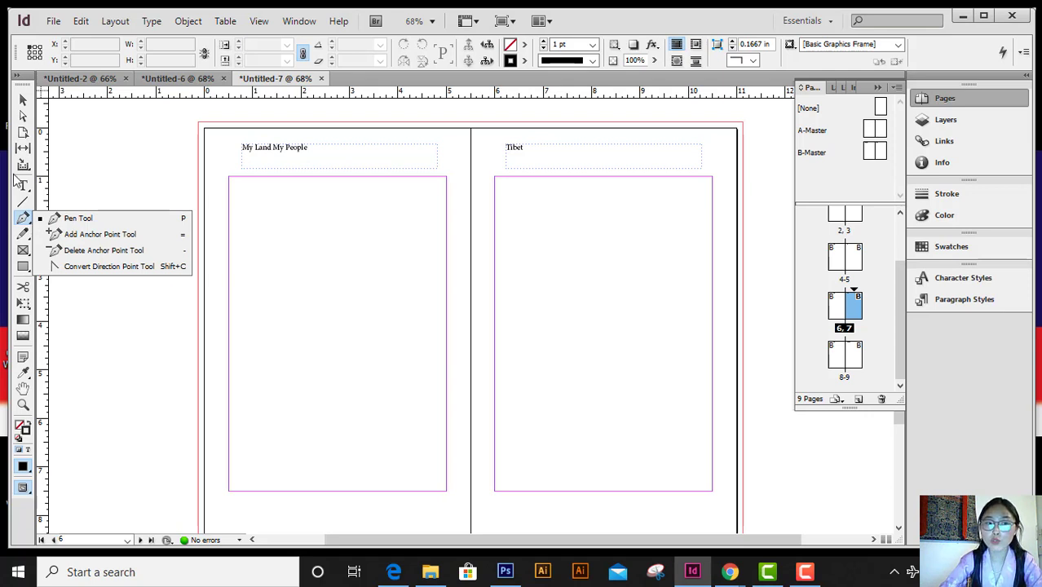
pyautogui.click(24, 269)
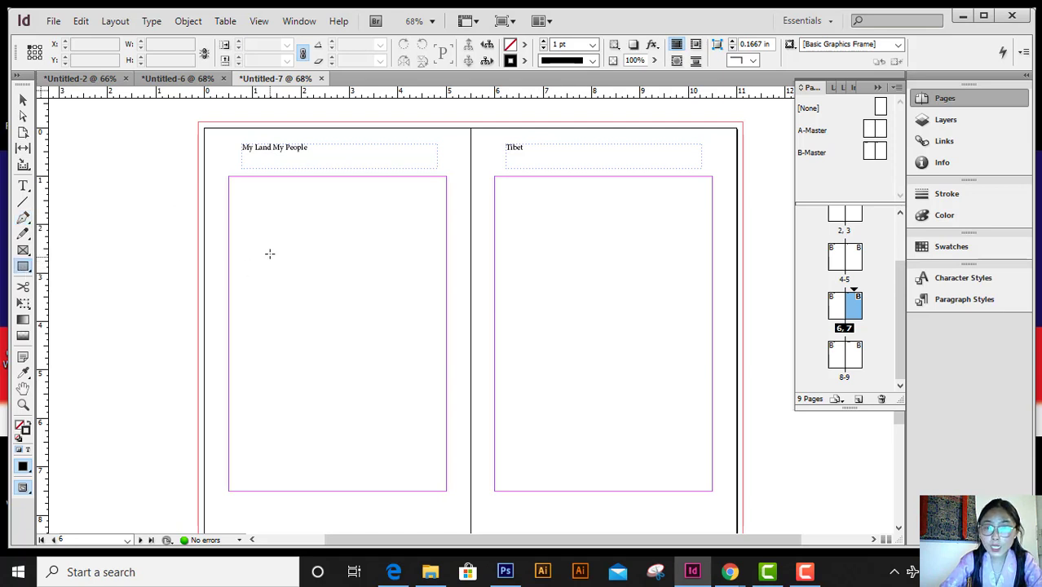
pyautogui.moveTo(269, 253)
pyautogui.mouseDown()
pyautogui.moveTo(412, 351)
pyautogui.moveTo(410, 370)
pyautogui.mouseUp()
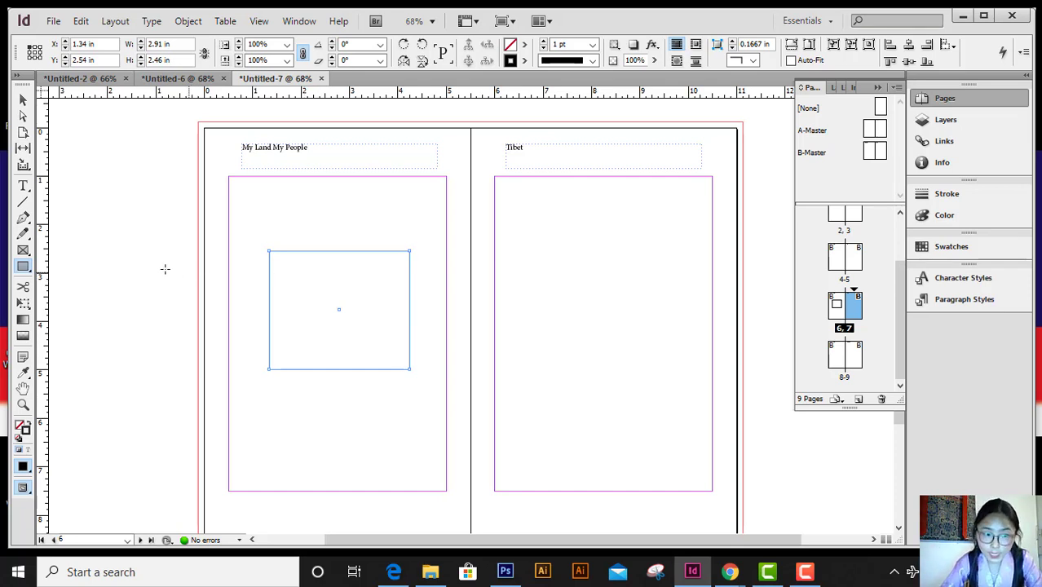
# Add an anchor point near the middle of the rectangle's top edge with the Pen tool.
pyautogui.click(25, 220)
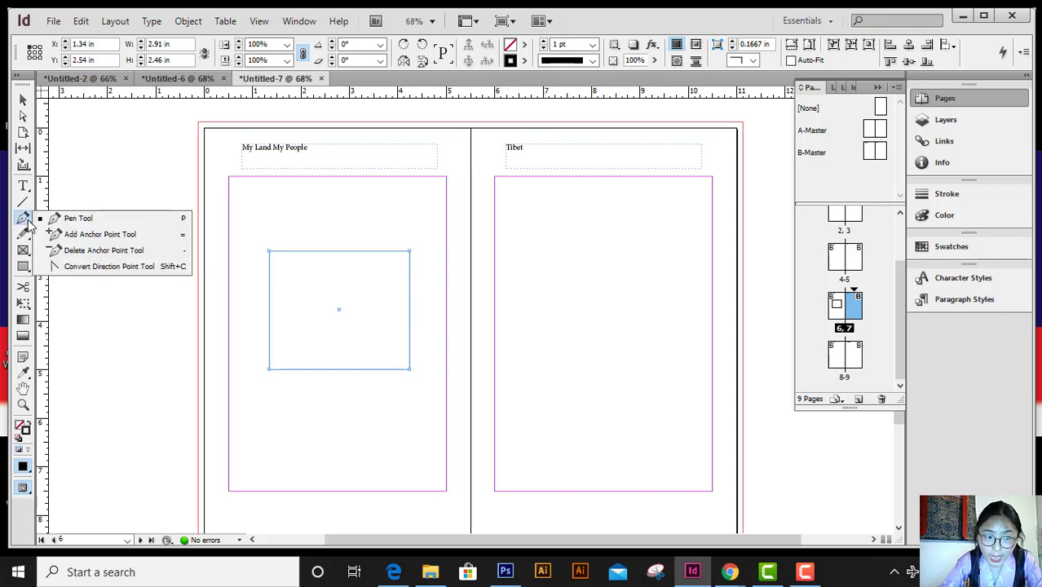
pyautogui.click(97, 235)
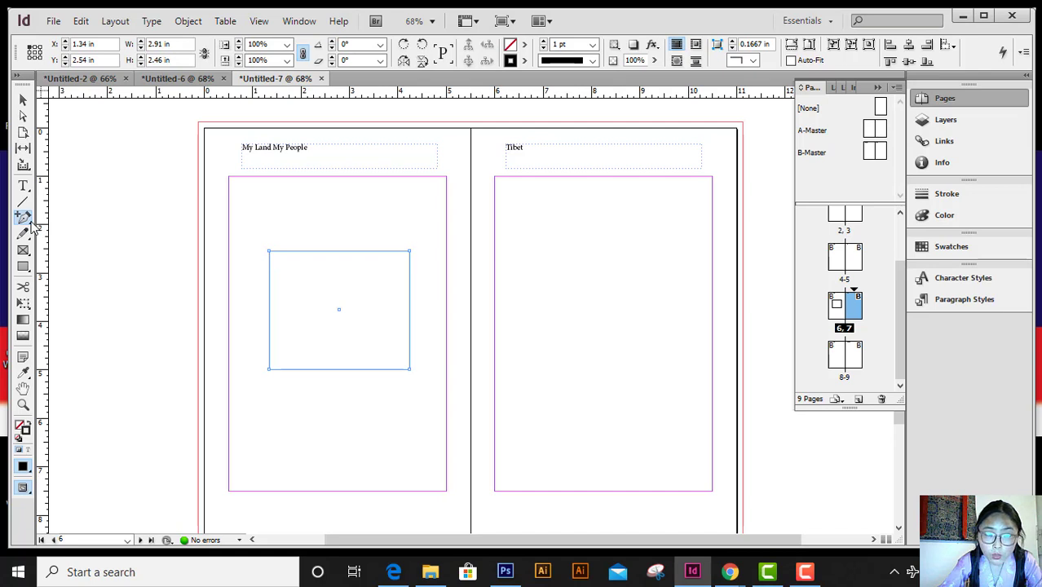
pyautogui.moveTo(24, 219); pyautogui.dragTo(75, 223)
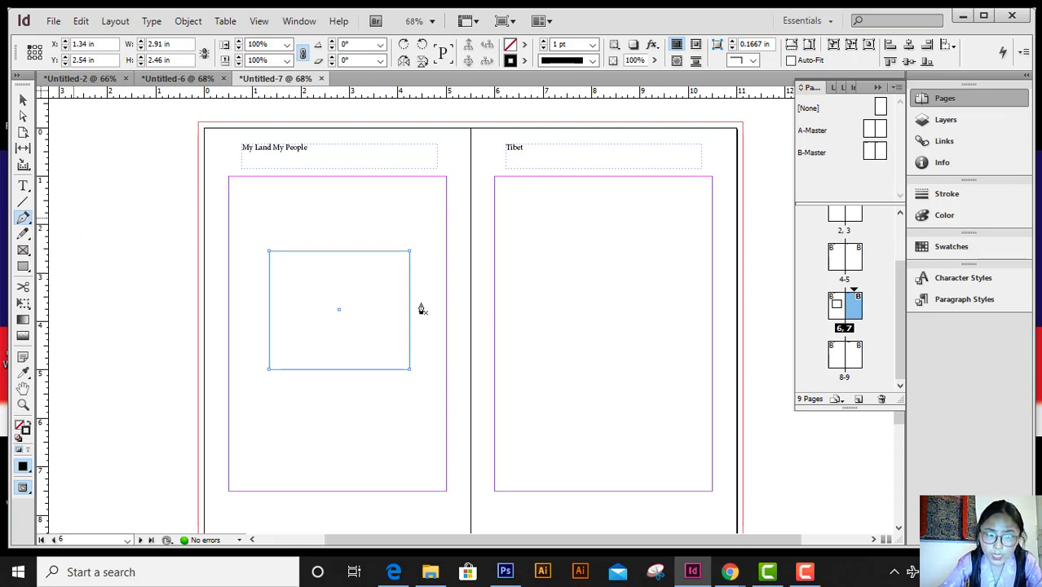
pyautogui.click(336, 252)
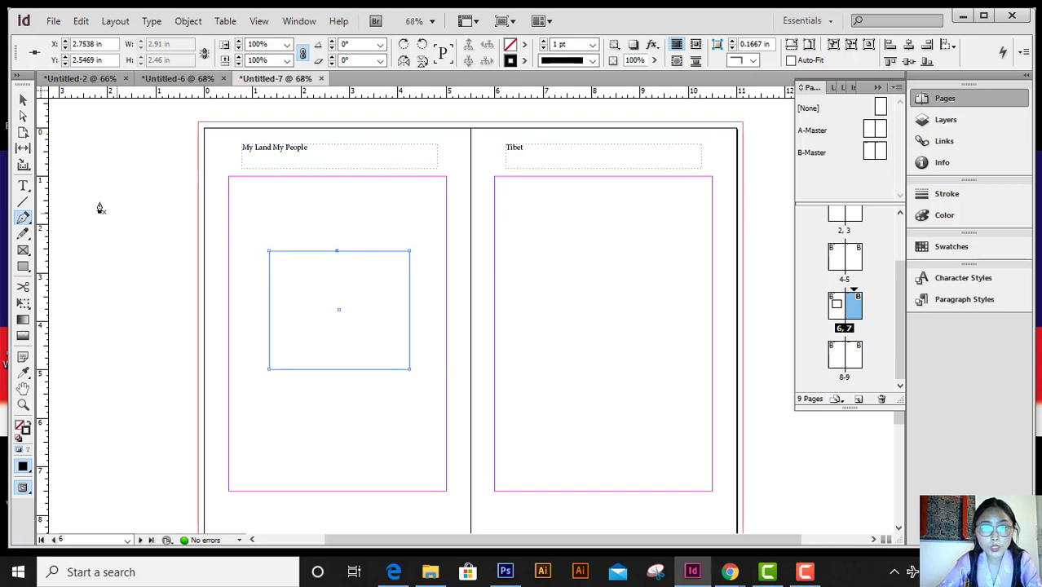
# Try raising the rectangle's added top anchor point to Y 1.5 in with the Direct Selection tool, and undo the edit.
pyautogui.click(23, 117)
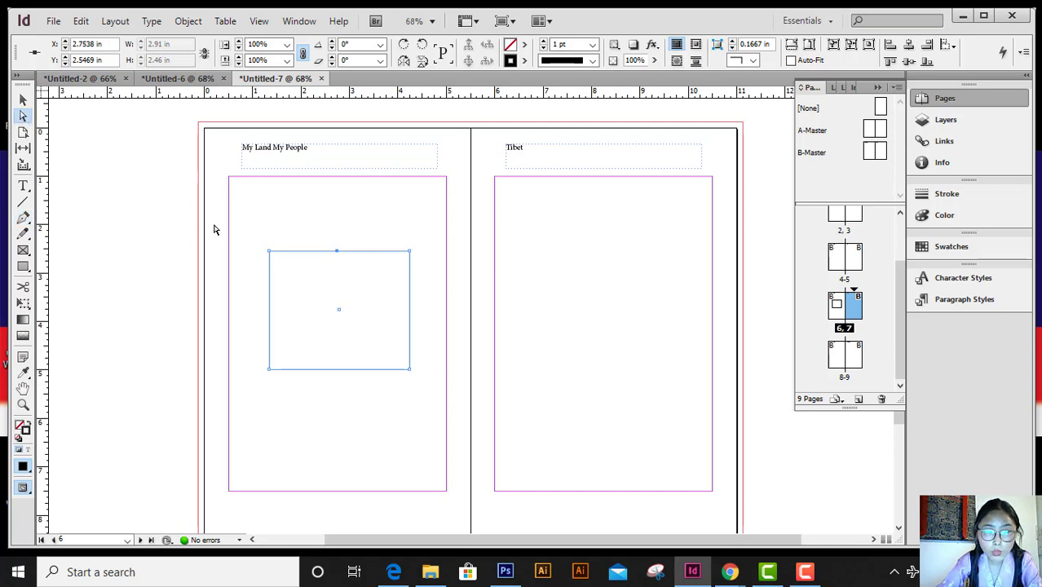
pyautogui.moveTo(316, 238); pyautogui.dragTo(336, 201)
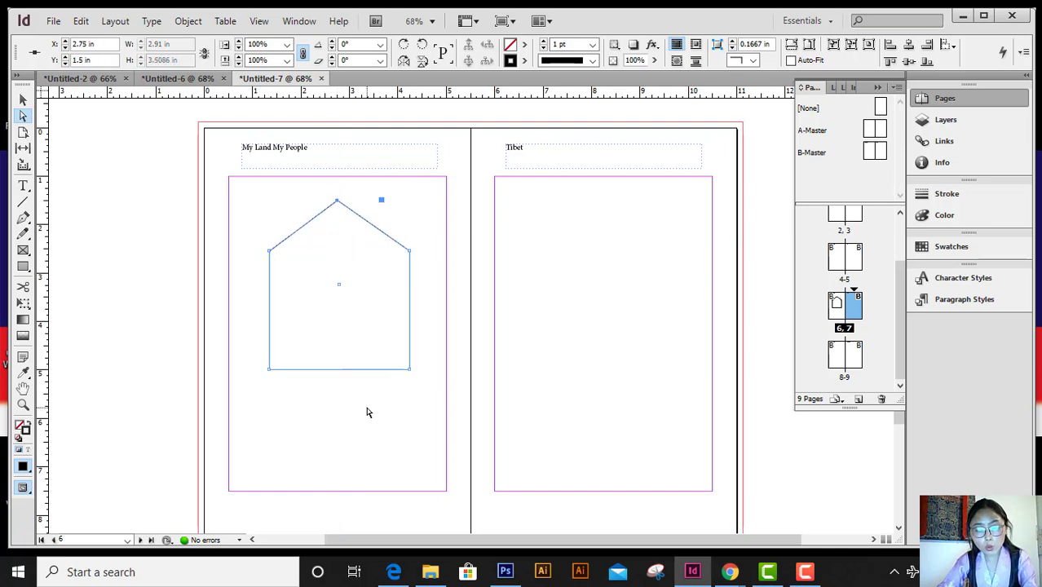
pyautogui.hotkey('ctrl', 'z')
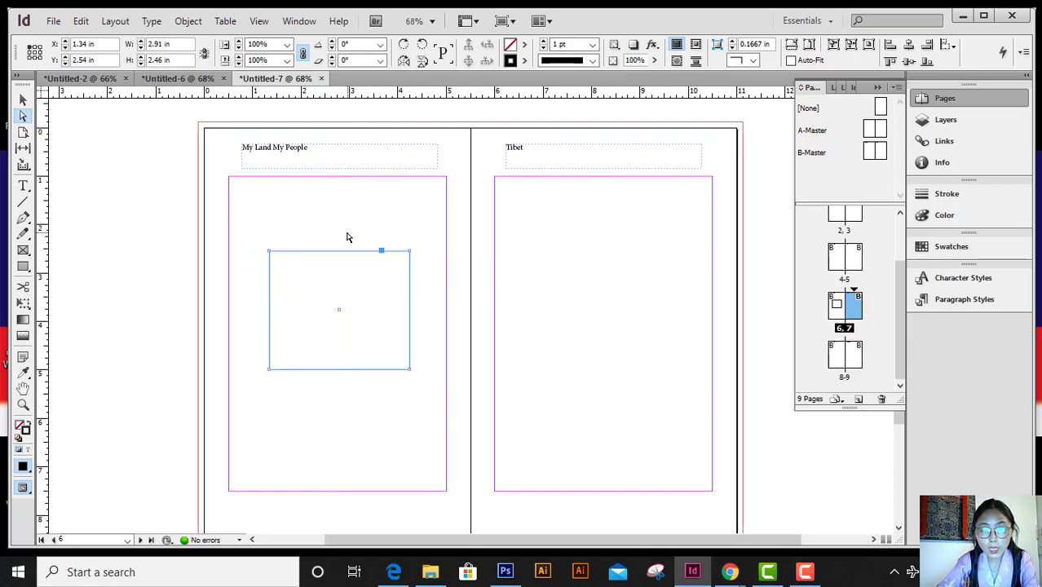
# Raise the rectangle's top edge to Y 1.9 in, and pull a new anchor point at its middle up to Y 0.85 in.
pyautogui.moveTo(335, 242); pyautogui.dragTo(338, 221)
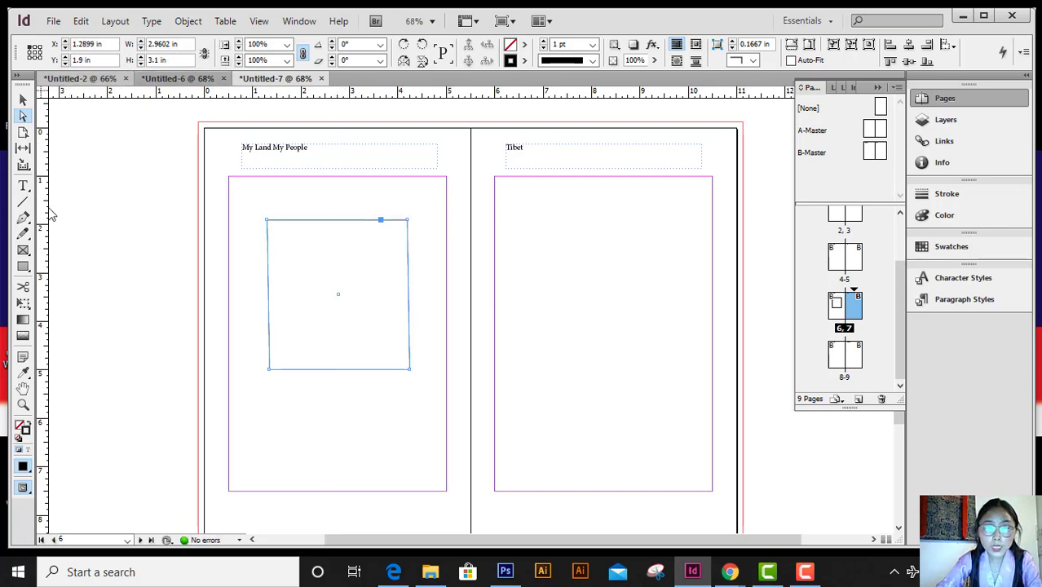
pyautogui.moveTo(23, 218); pyautogui.dragTo(93, 224)
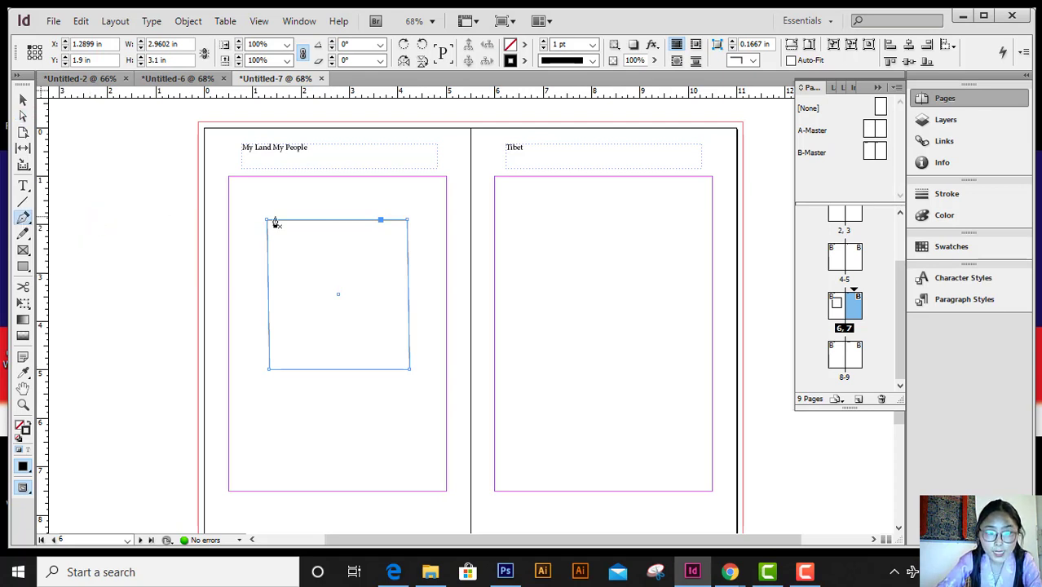
pyautogui.click(338, 226)
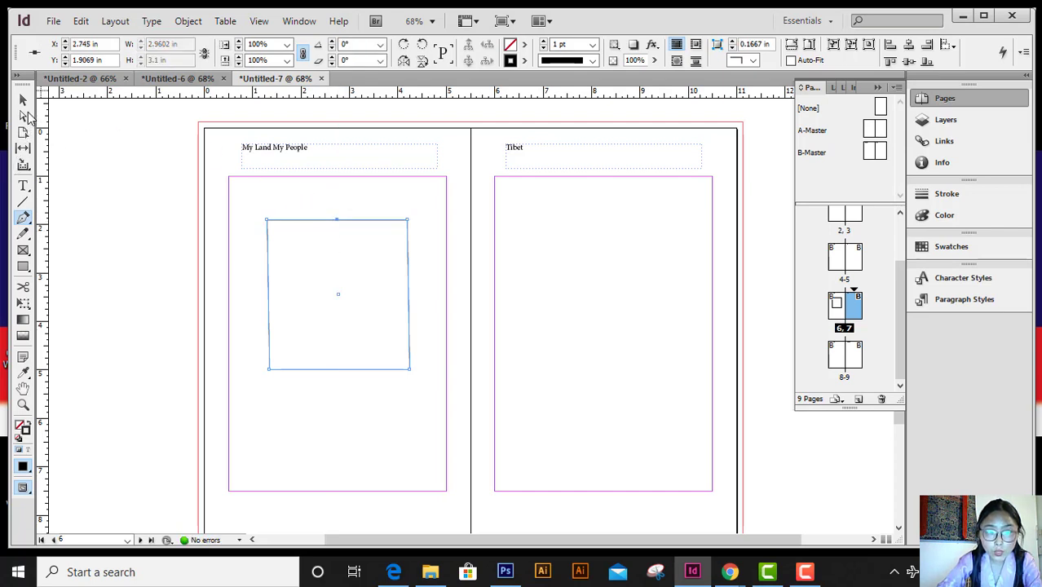
pyautogui.click(23, 116)
pyautogui.moveTo(320, 205); pyautogui.dragTo(337, 169)
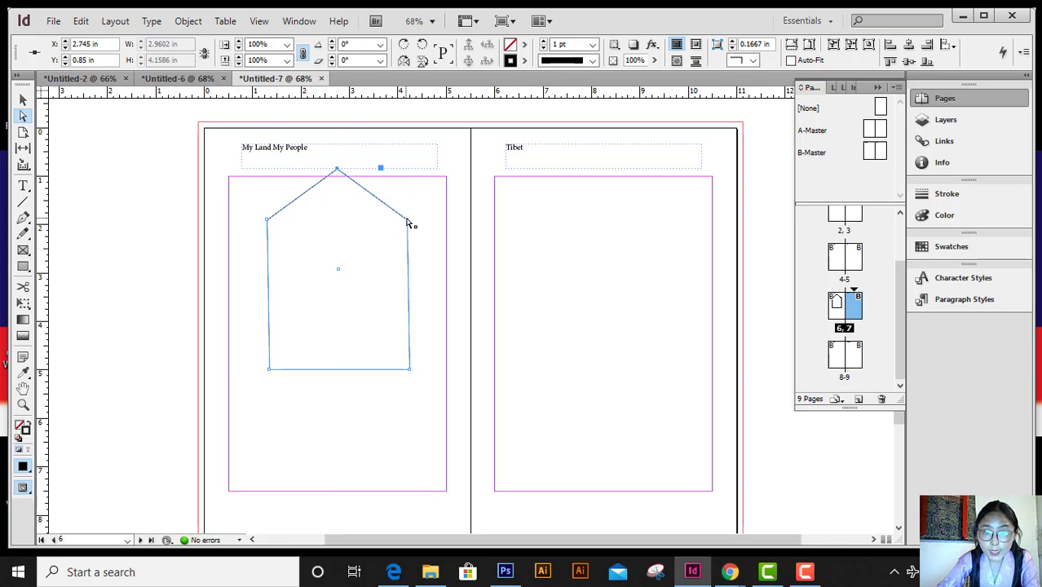
# Remove the shape's upper-right and lower-right anchor points with the Pen tool.
pyautogui.click(23, 219)
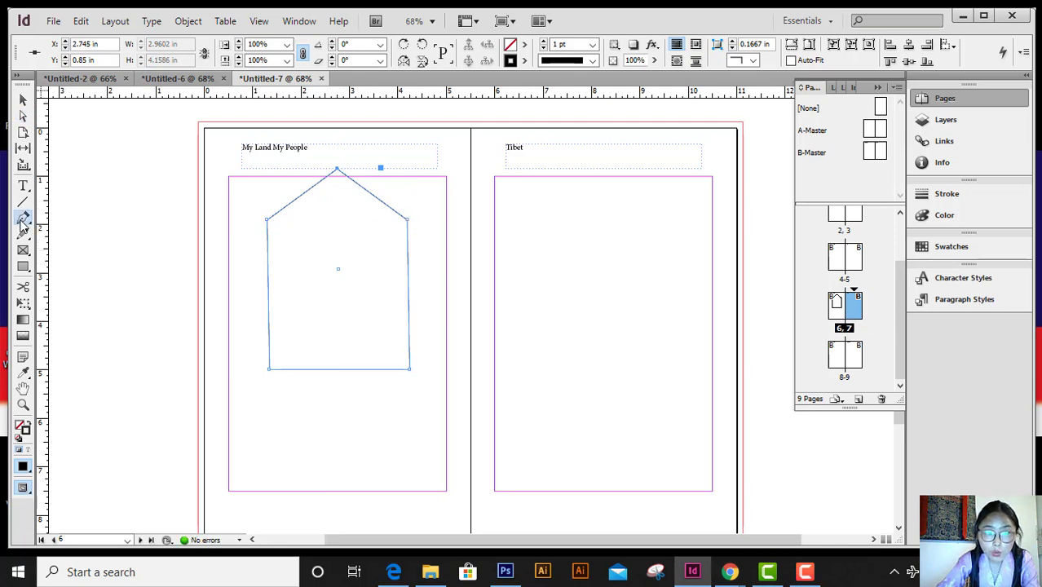
pyautogui.click(406, 222)
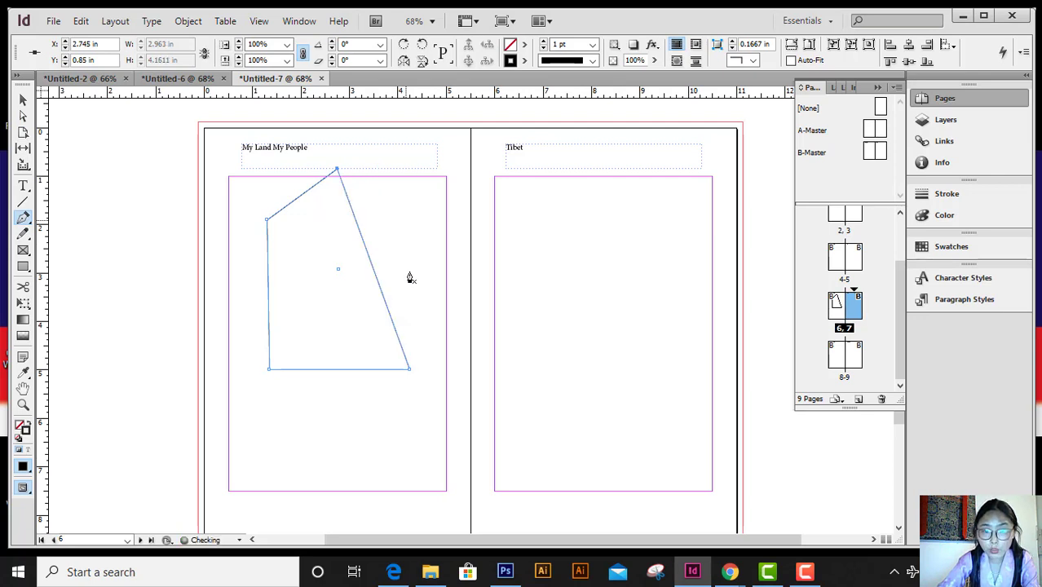
pyautogui.click(409, 370)
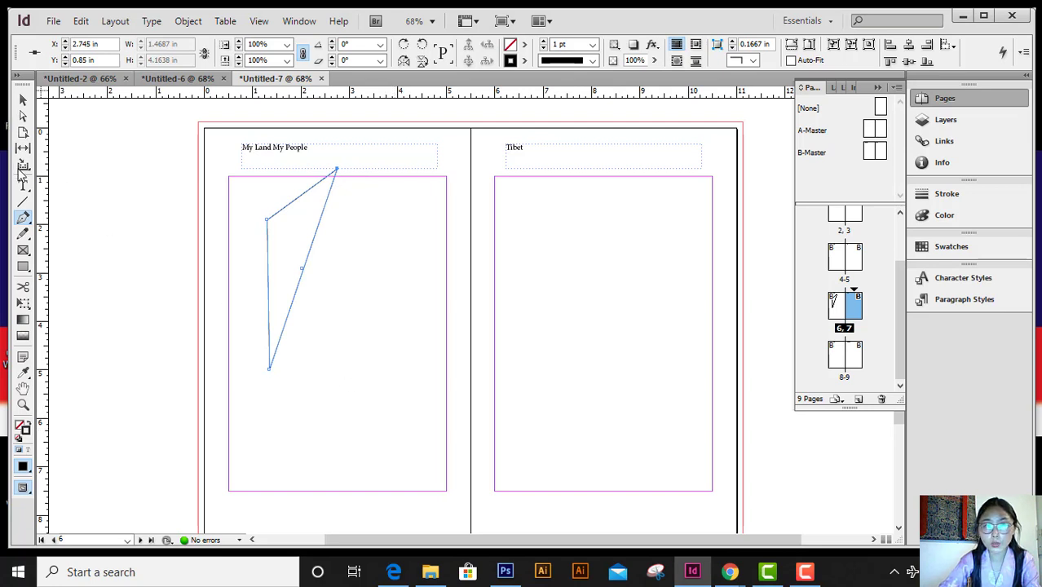
pyautogui.click(23, 218)
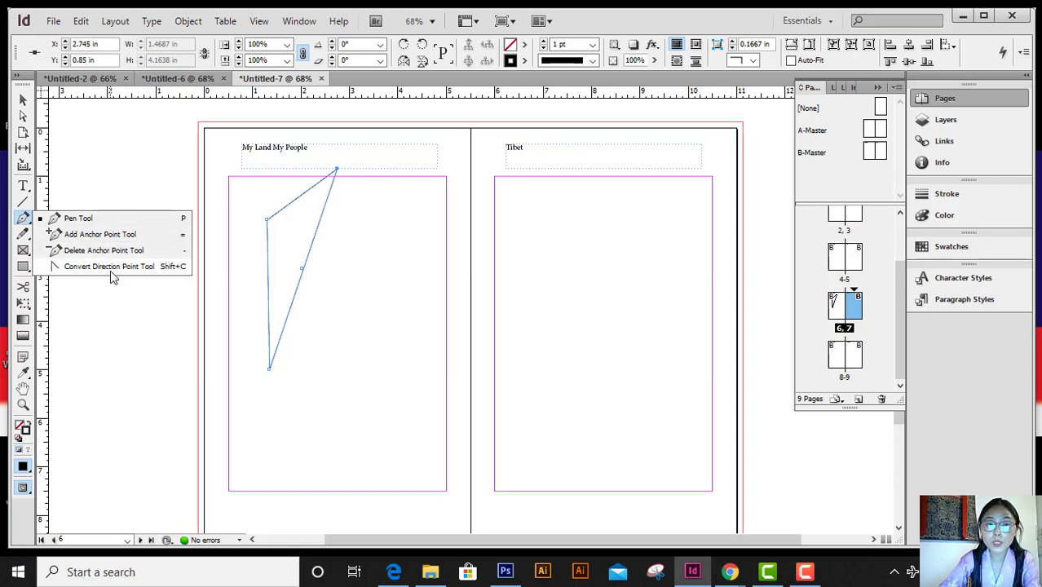
pyautogui.click(86, 23)
pyautogui.click(86, 23)
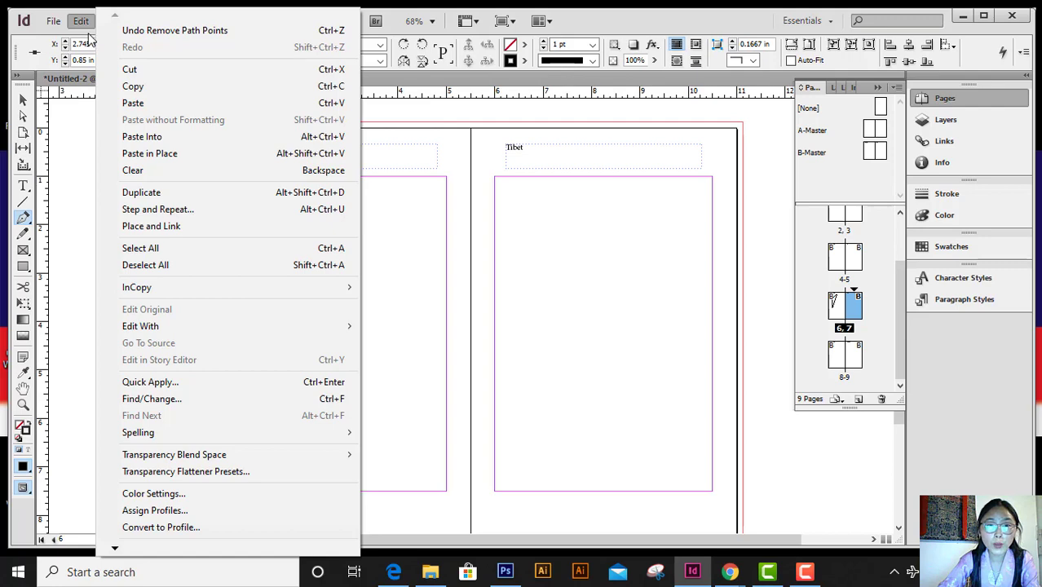
pyautogui.moveTo(51, 26)
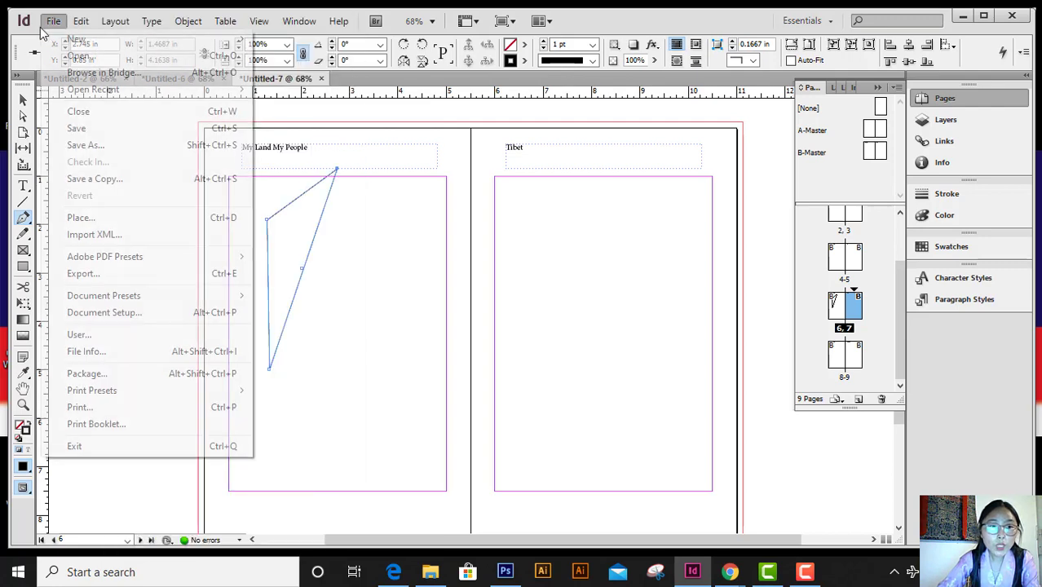
pyautogui.click(339, 244)
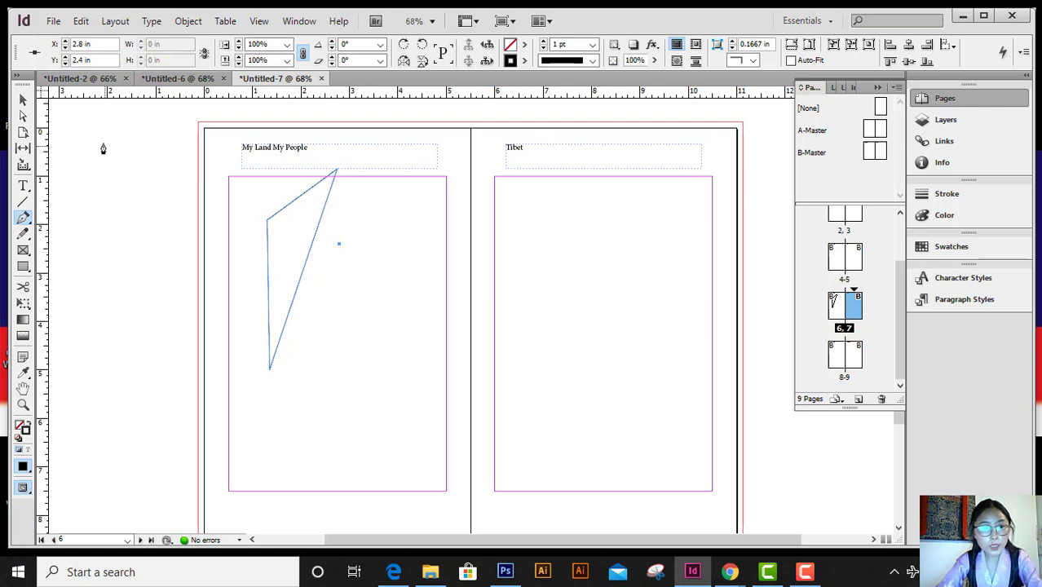
# Select the remaining triangular path on page 6 with the Selection tool and delete it.
pyautogui.click(24, 101)
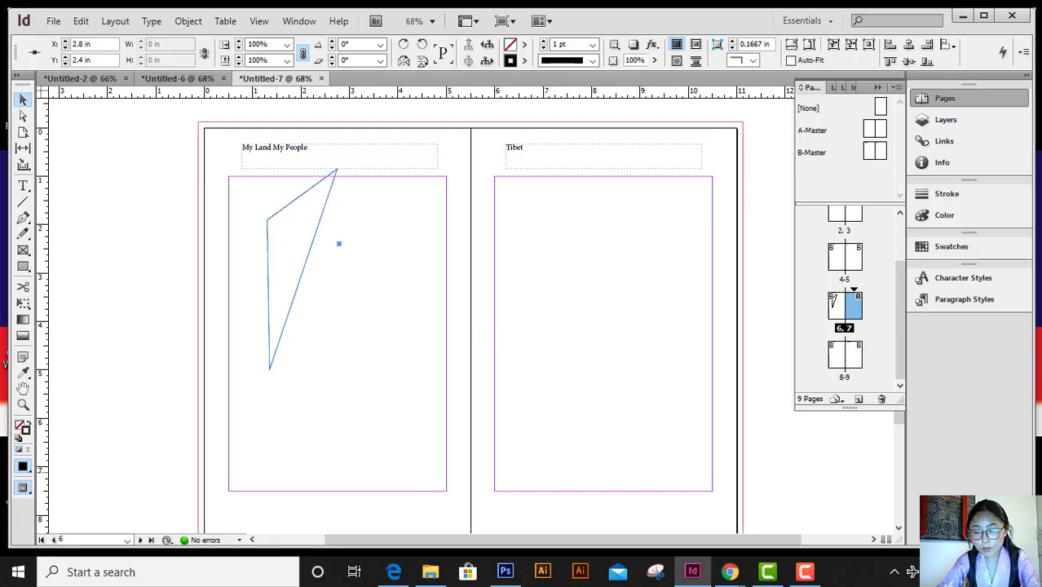
pyautogui.click(954, 571)
pyautogui.click(894, 317)
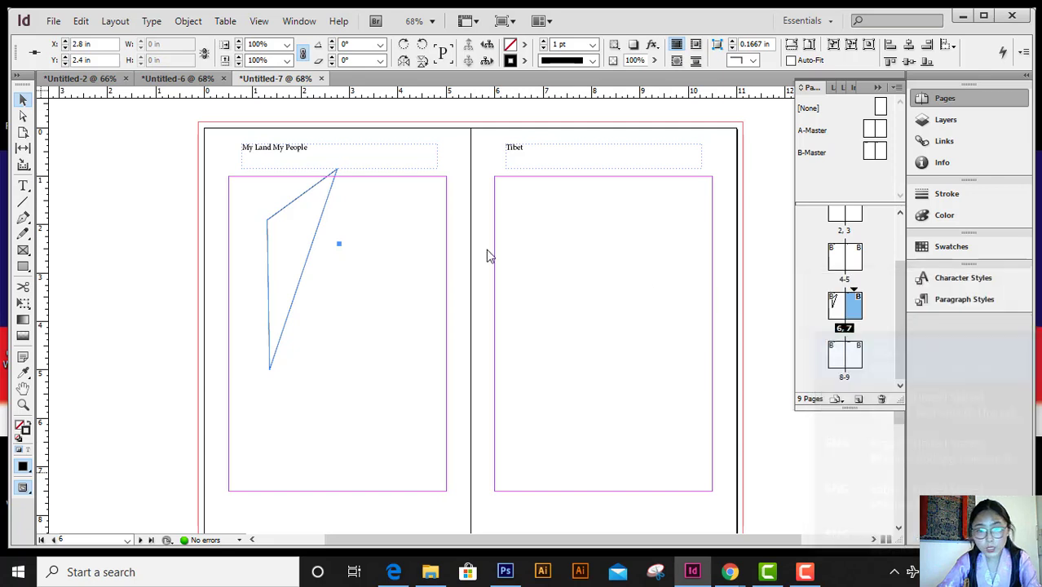
pyautogui.moveTo(260, 203); pyautogui.dragTo(314, 261)
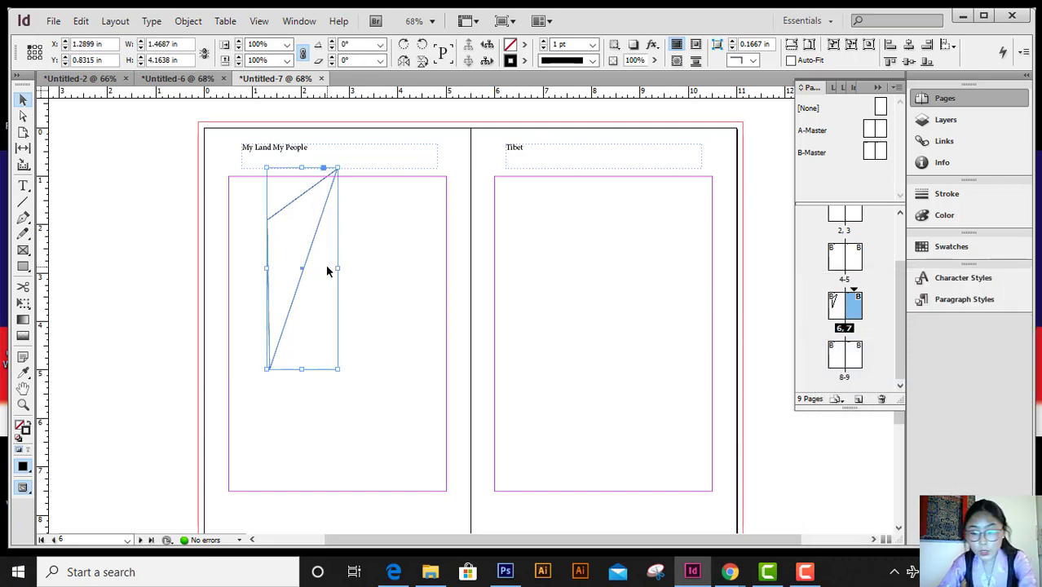
pyautogui.press('Delete')
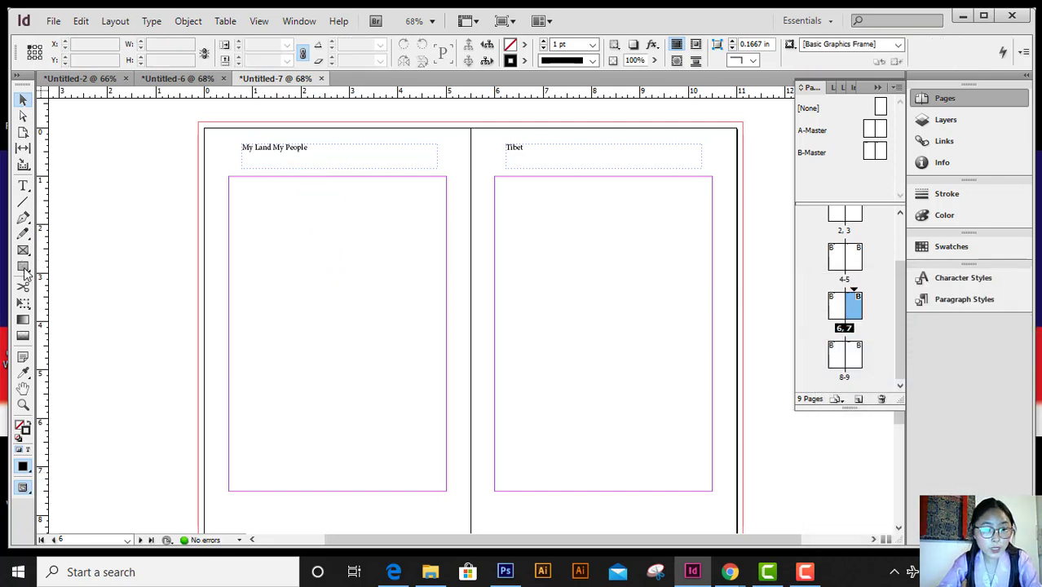
# Draw a rectangle about 2.7 by 2.42 in on page 6, and pull a new anchor point at its top middle up to about Y 1.33 in.
pyautogui.click(22, 266)
pyautogui.moveTo(266, 244); pyautogui.dragTo(398, 360)
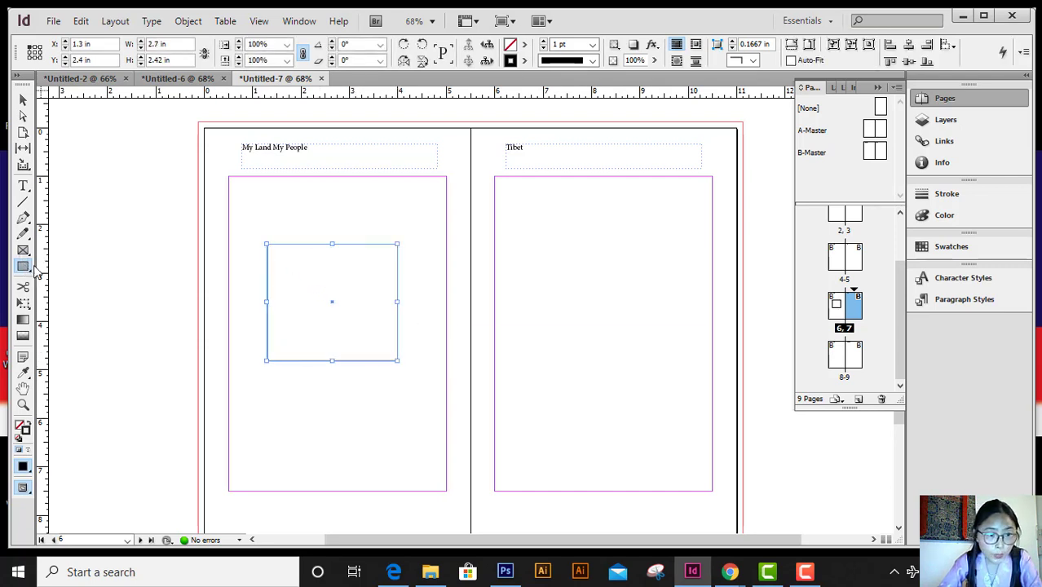
pyautogui.click(23, 219)
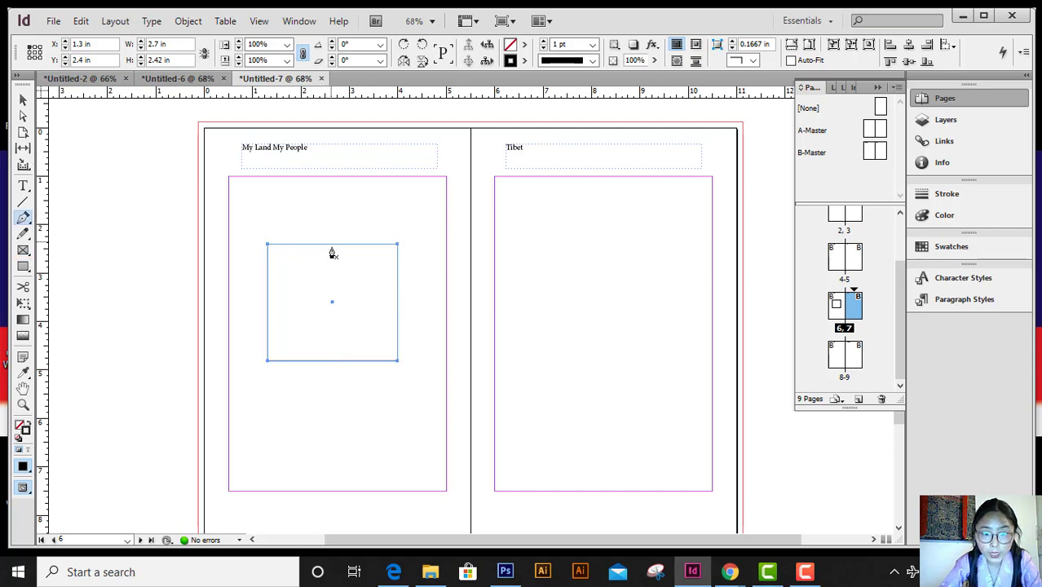
pyautogui.click(333, 245)
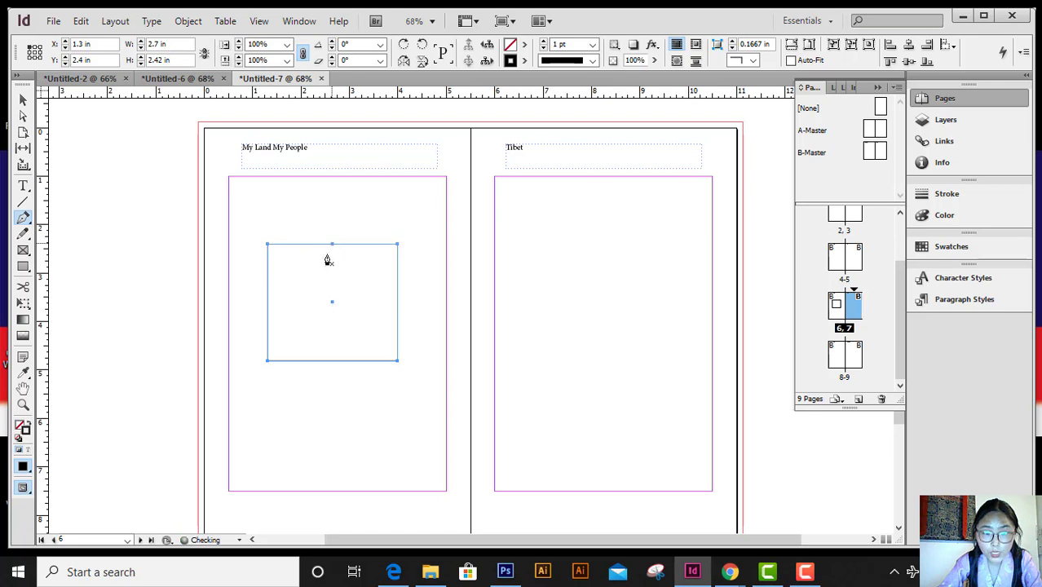
pyautogui.click(23, 117)
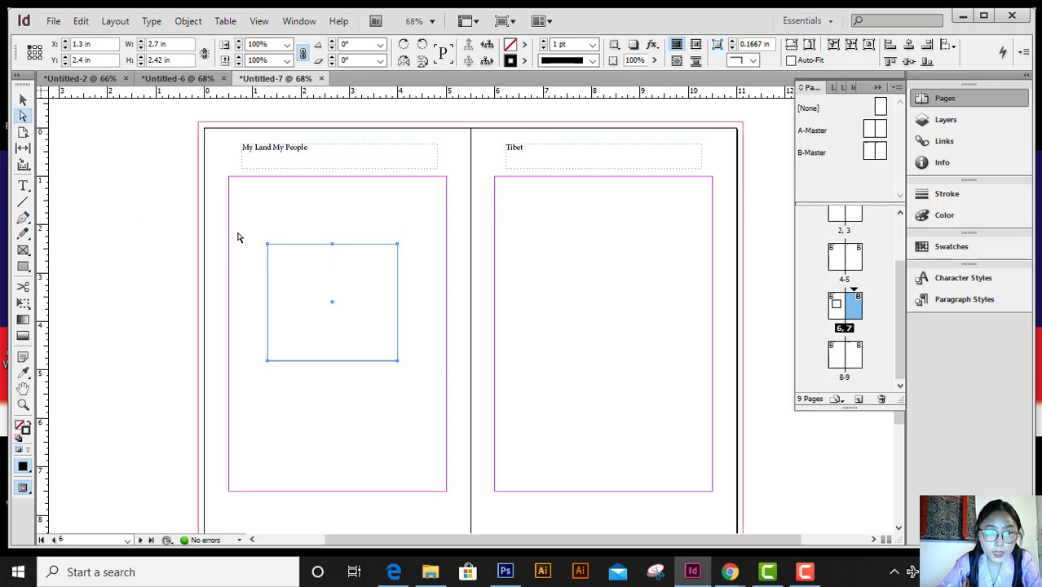
pyautogui.moveTo(333, 244); pyautogui.dragTo(334, 193)
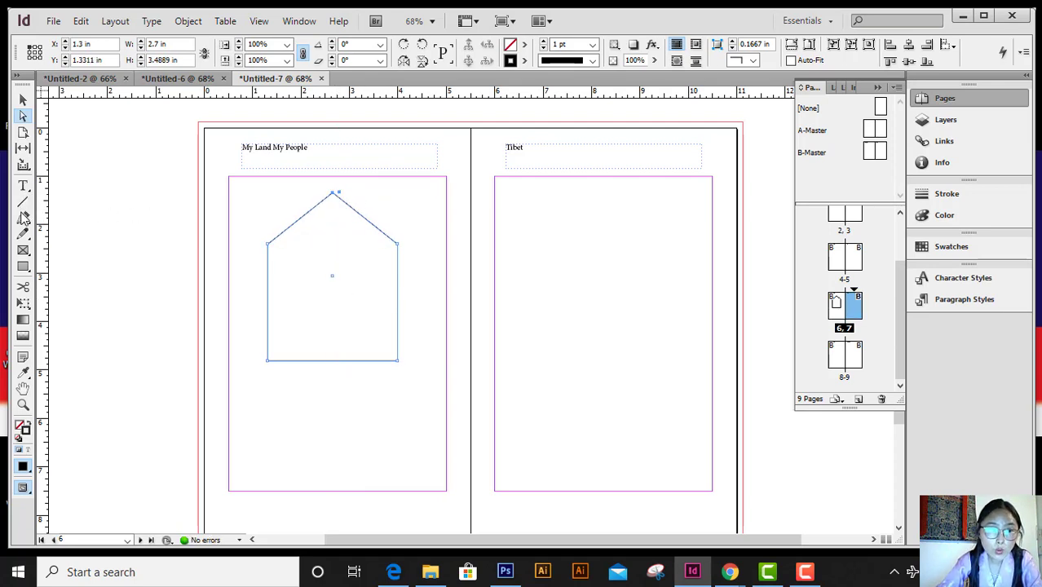
# Round the house shape's peak into an arch with the Convert Direction Point tool, and delete the shape.
pyautogui.moveTo(25, 220); pyautogui.dragTo(81, 269)
pyautogui.moveTo(332, 193); pyautogui.dragTo(267, 188)
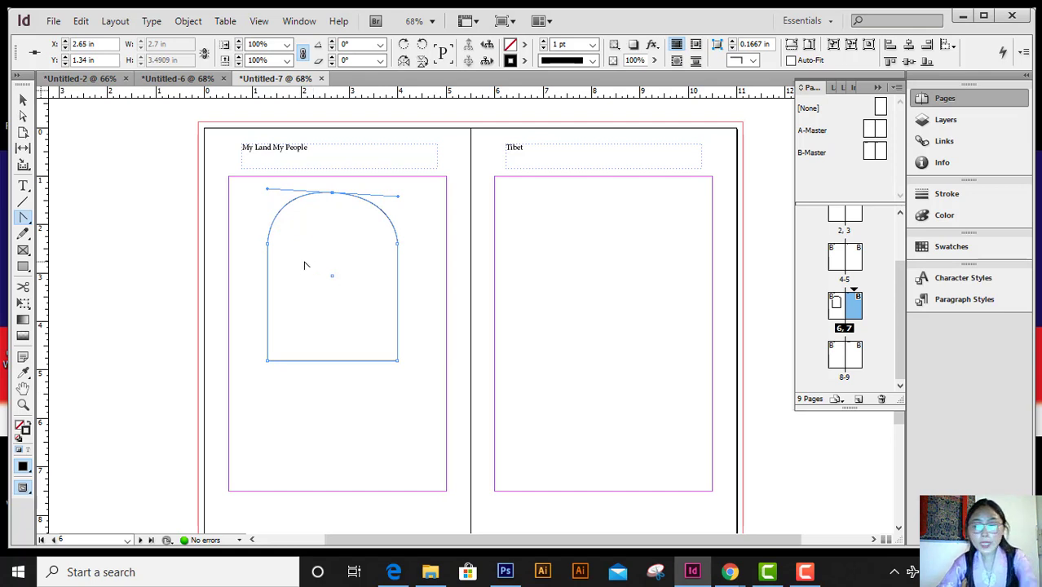
pyautogui.press('Delete')
pyautogui.press('Delete')
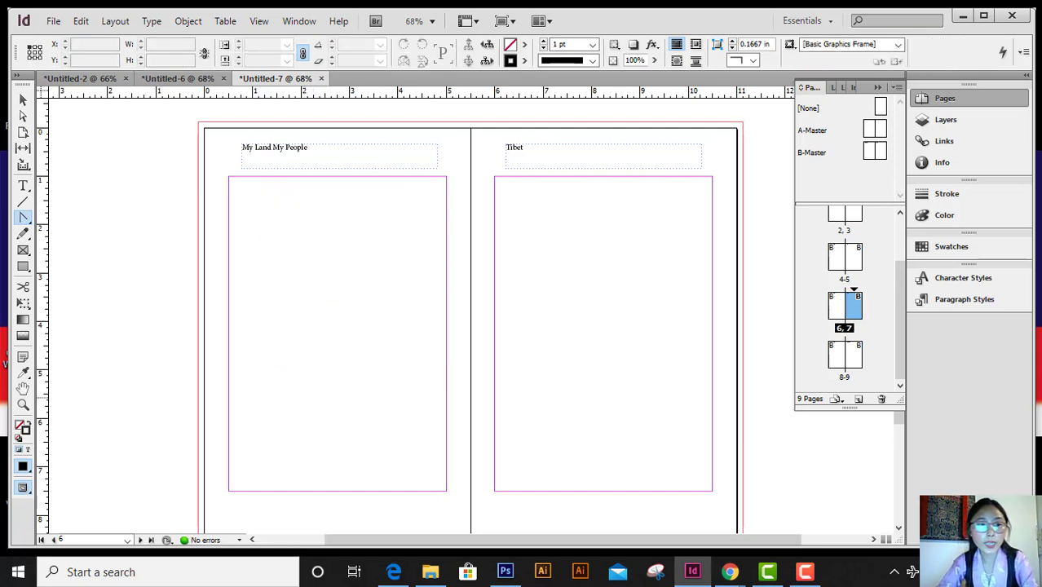
# Draw a circle about 2.66 in in diameter in the middle of page 6 with the Ellipse tool.
pyautogui.click(23, 266)
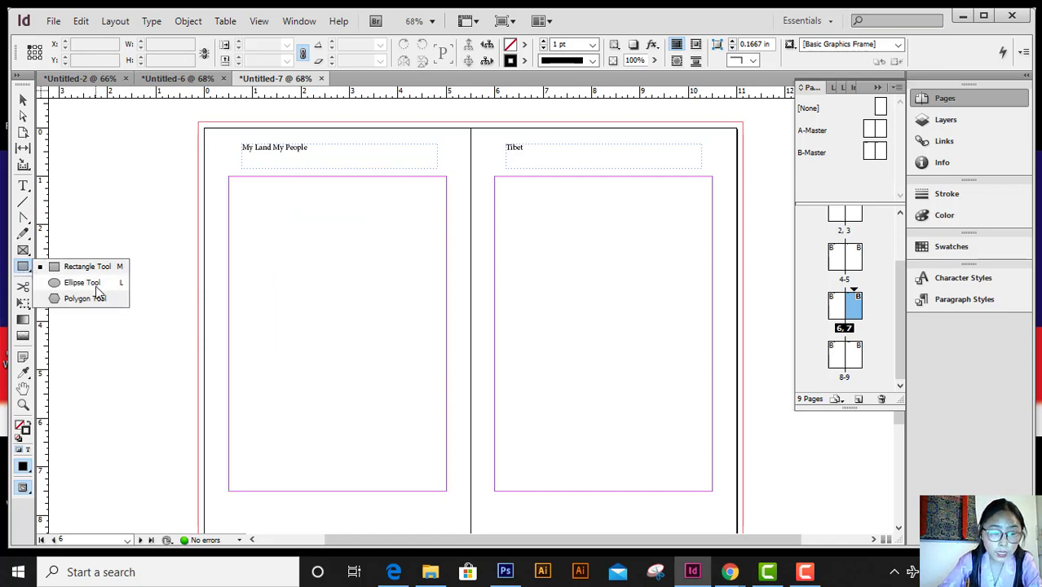
pyautogui.click(83, 282)
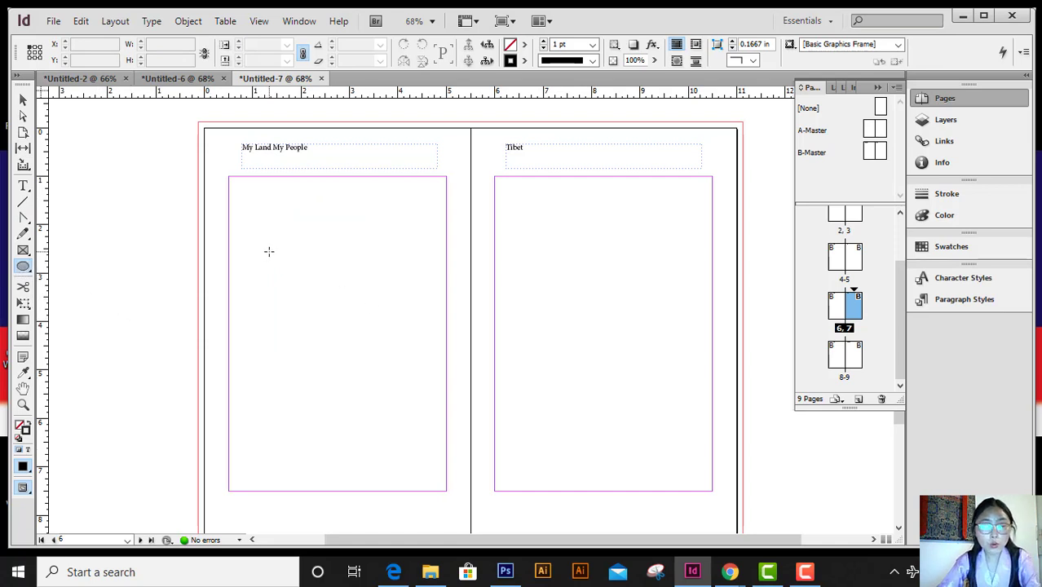
pyautogui.moveTo(269, 251); pyautogui.dragTo(398, 443)
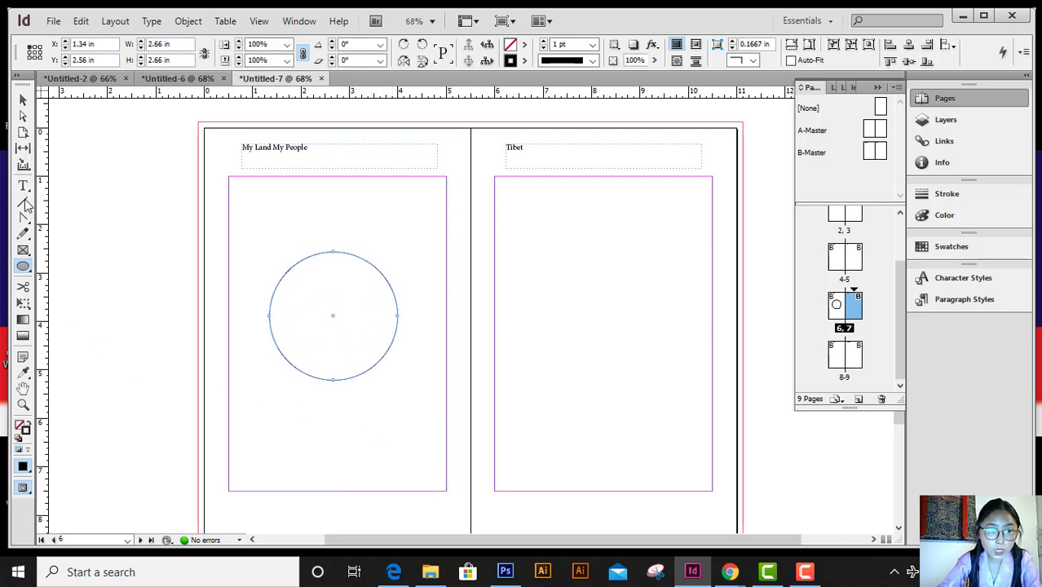
# Convert the circle's four smooth anchor points to corner points with the Convert Direction Point tool, forming a diamond.
pyautogui.click(23, 218)
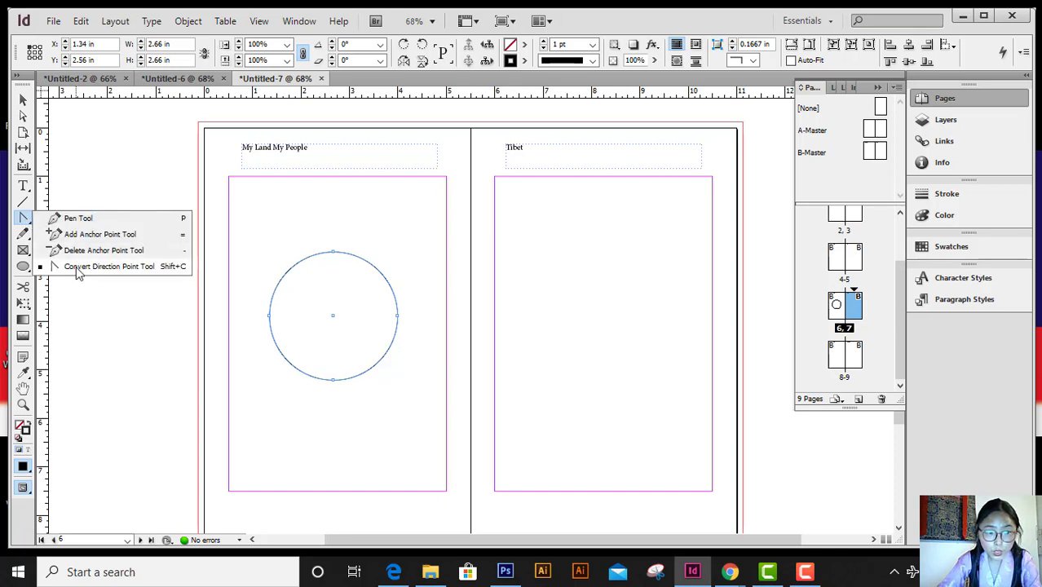
pyautogui.click(79, 267)
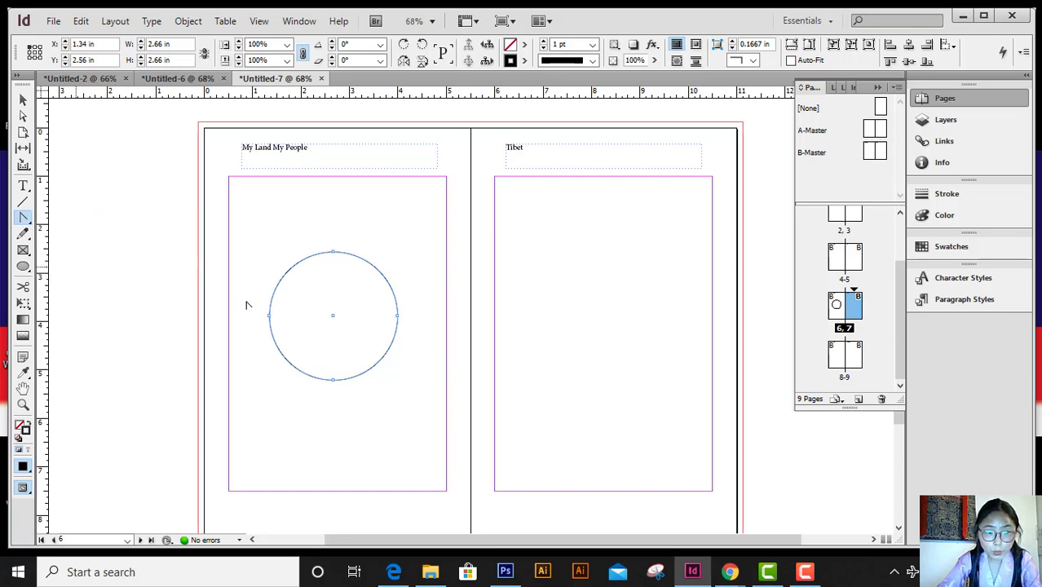
pyautogui.click(333, 254)
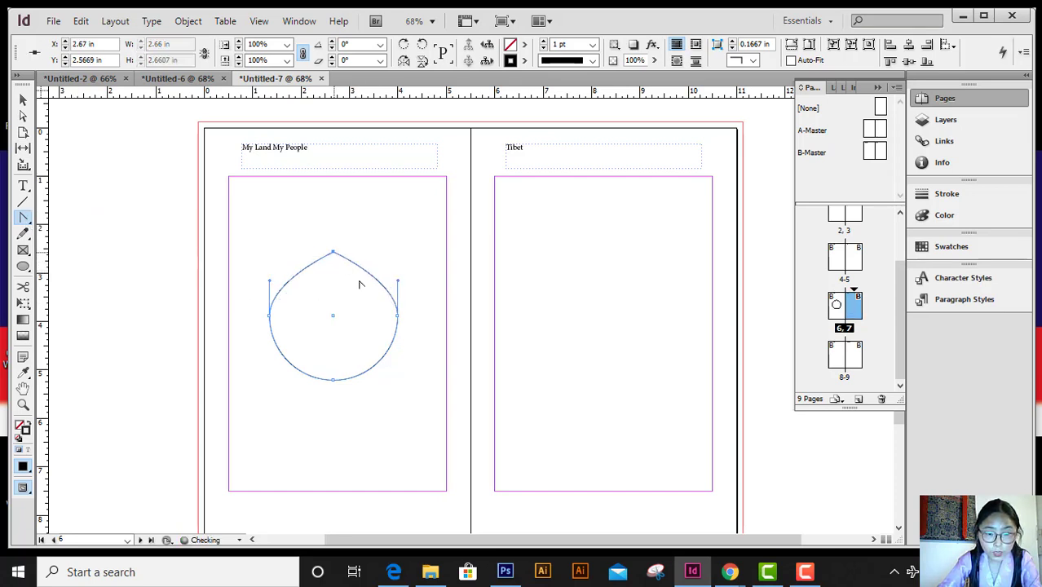
pyautogui.click(397, 318)
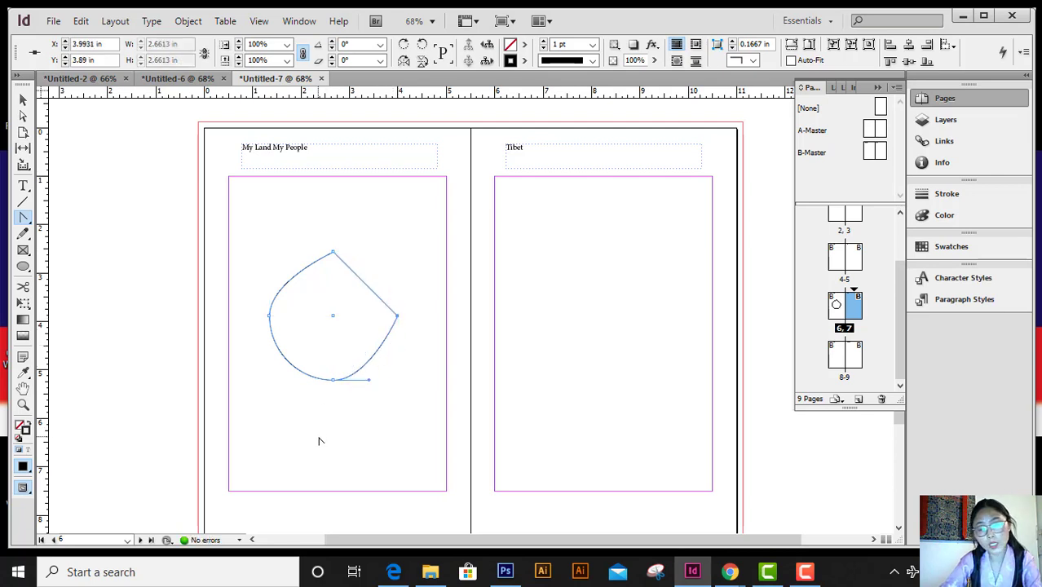
pyautogui.click(334, 381)
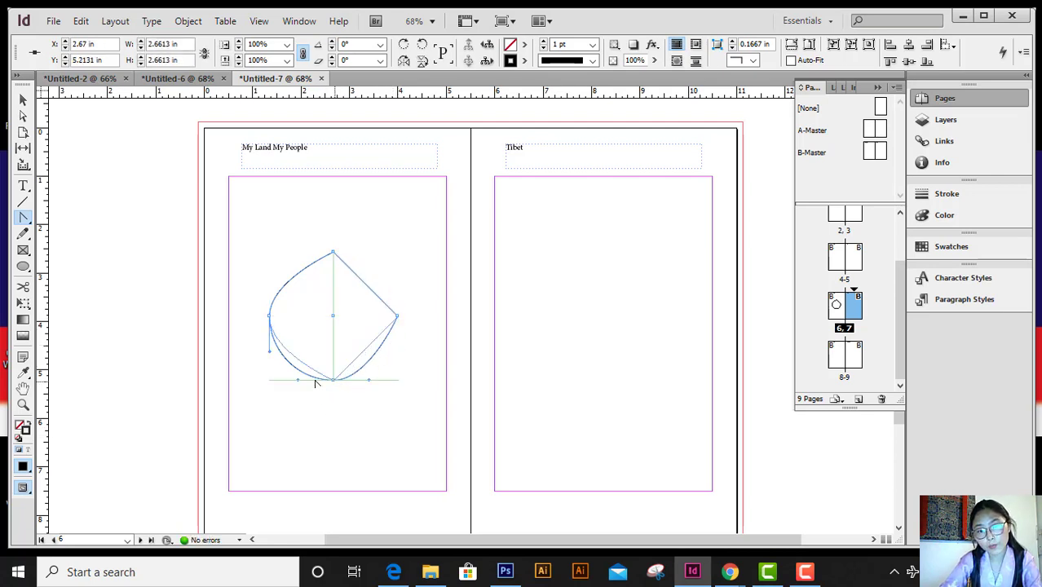
pyautogui.click(269, 317)
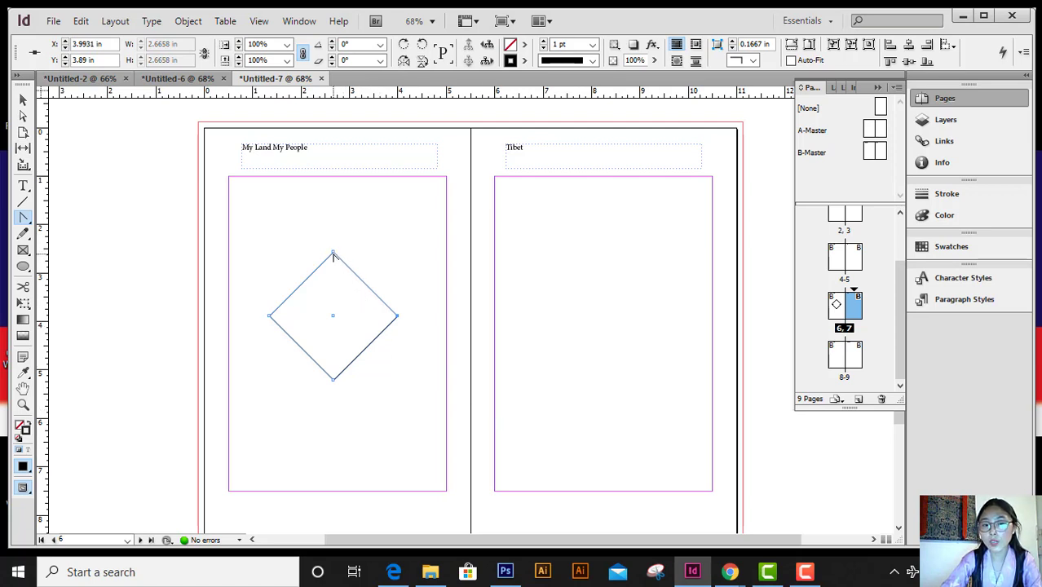
# Delete the diamond shape from page 6.
pyautogui.moveTo(333, 253); pyautogui.dragTo(255, 249)
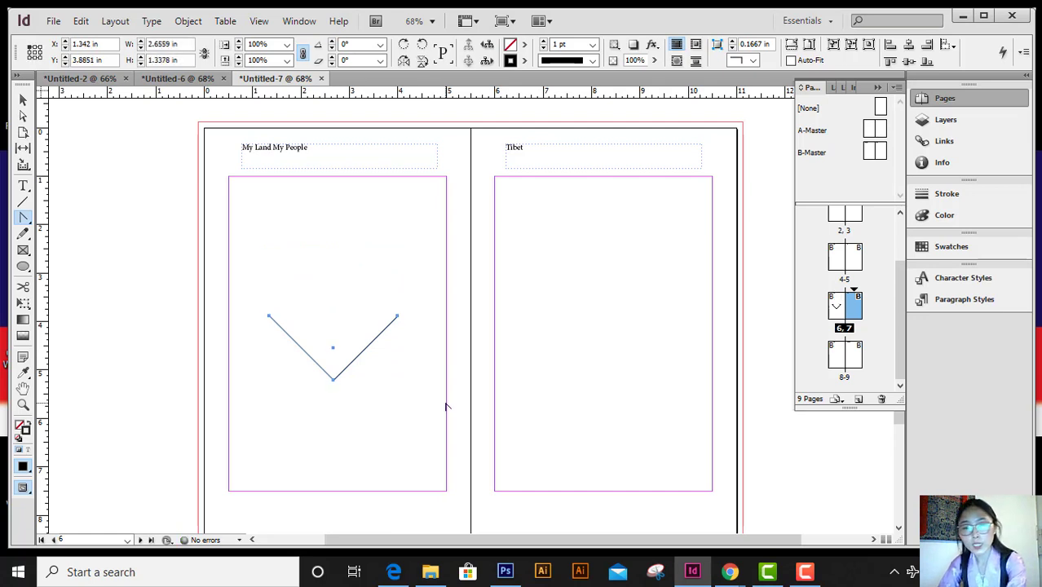
pyautogui.press('Delete')
pyautogui.press('Delete')
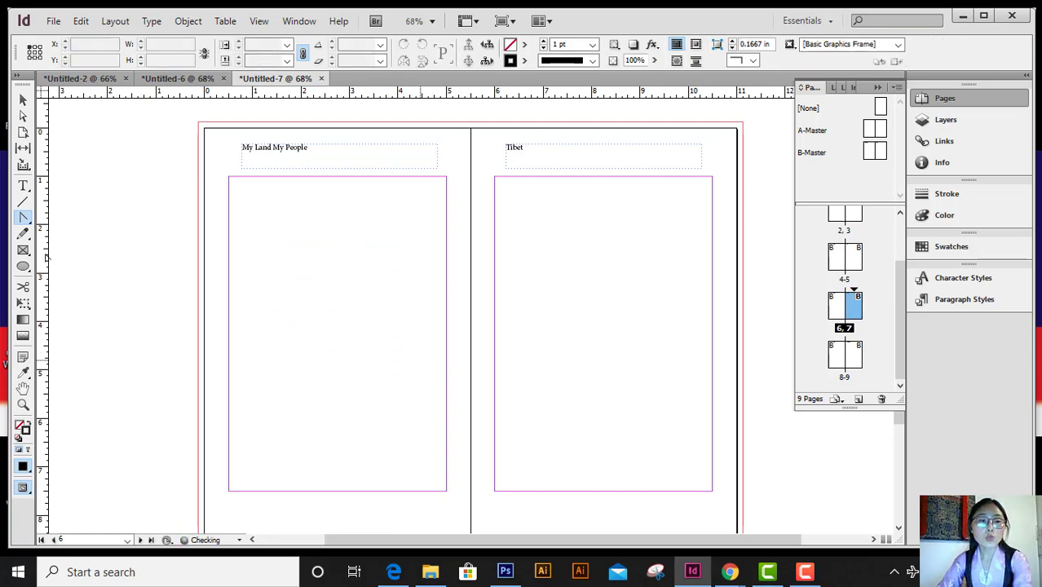
# Draw a freehand curve about 2.42 in wide and 1.19 in high on page 6 with the Pencil tool.
pyautogui.click(28, 228)
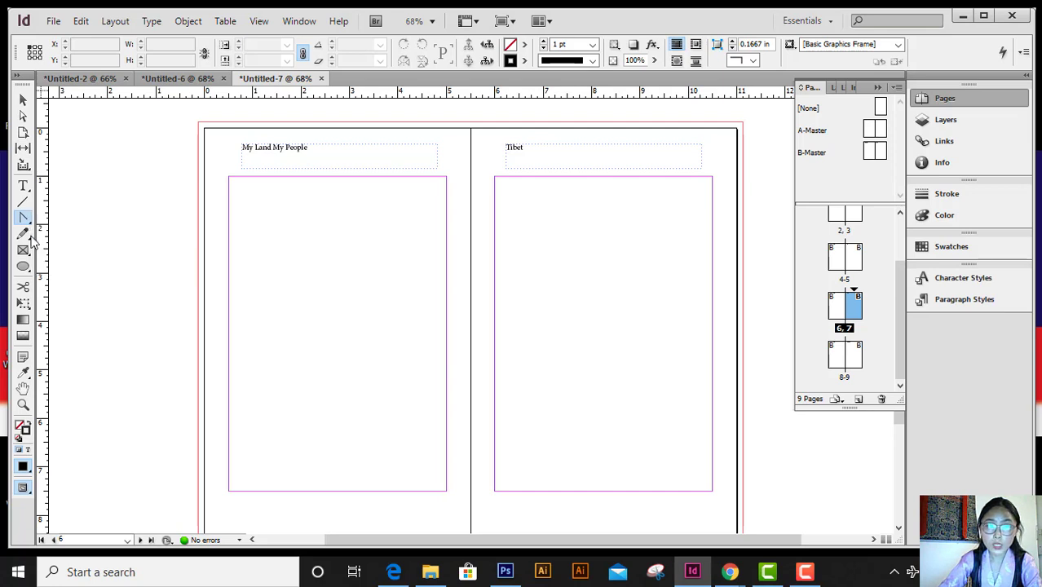
pyautogui.click(27, 235)
pyautogui.click(30, 237)
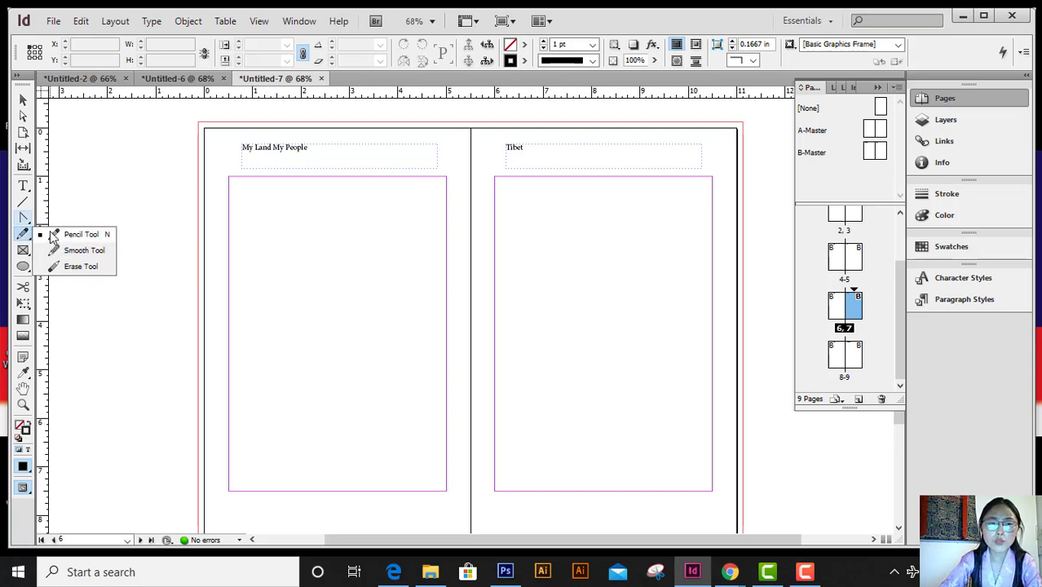
pyautogui.click(59, 238)
pyautogui.moveTo(344, 312)
pyautogui.mouseDown()
pyautogui.moveTo(370, 340)
pyautogui.moveTo(458, 339)
pyautogui.mouseUp()
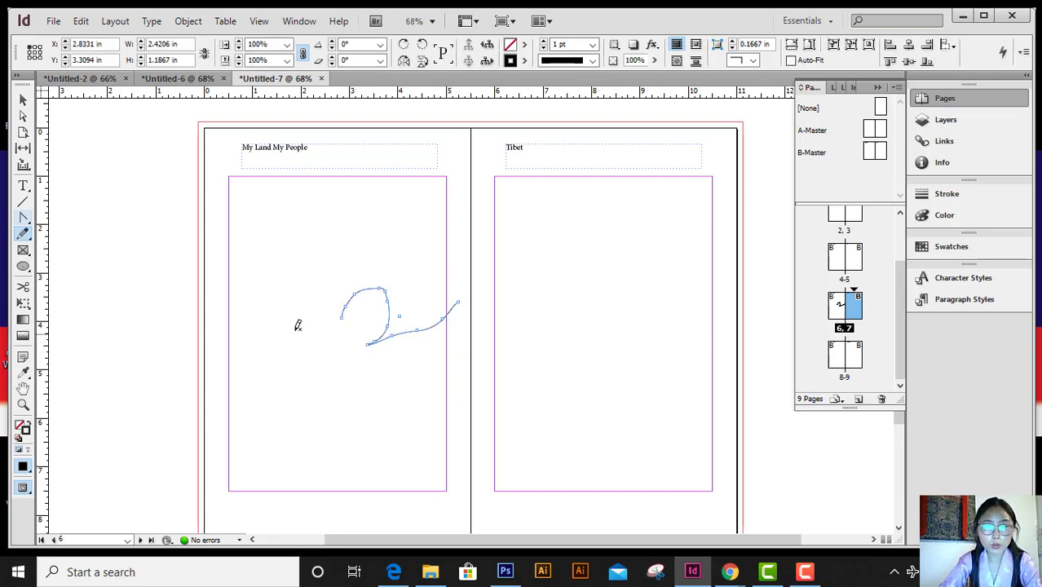
# Smooth the lower bend of the pencil curve with the Smooth tool, and delete the curve.
pyautogui.rightClick(31, 238)
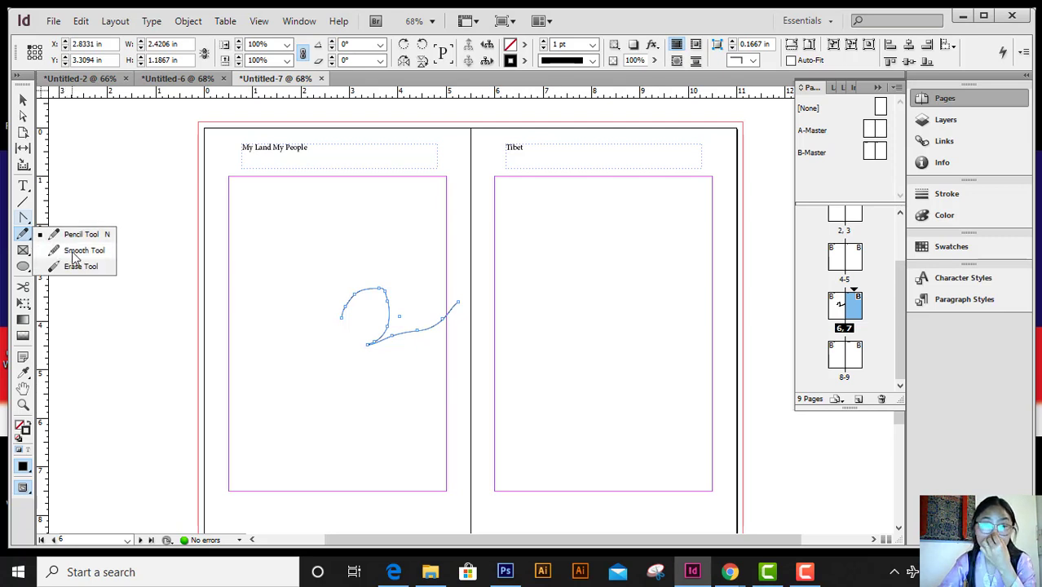
pyautogui.click(75, 255)
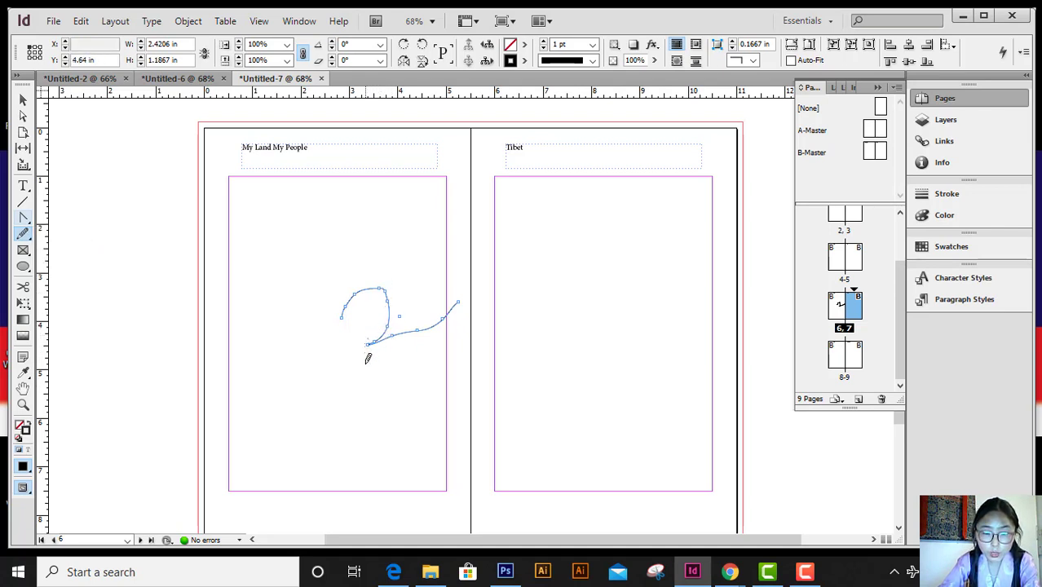
pyautogui.moveTo(368, 356); pyautogui.dragTo(383, 323)
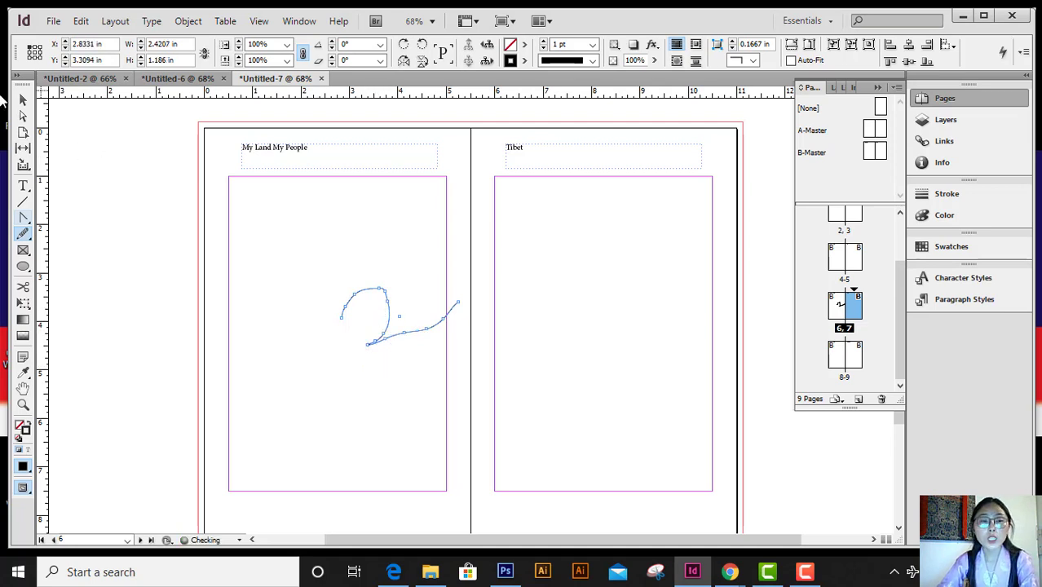
pyautogui.click(25, 102)
pyautogui.press('Delete')
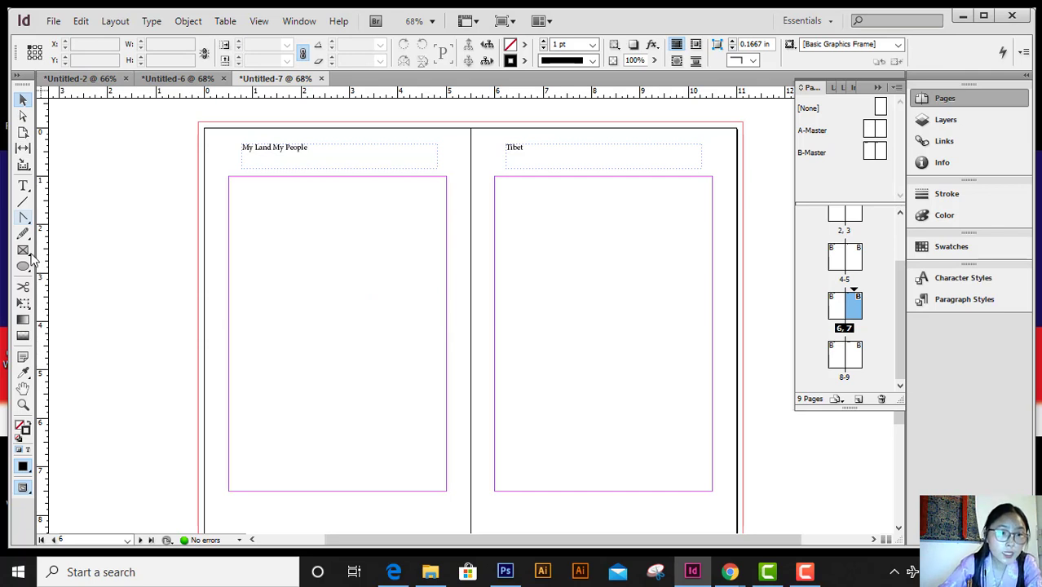
# Draw a rectangular frame about 3.22 by 2.66 in on page 6 with the Rectangle Frame tool.
pyautogui.moveTo(24, 255); pyautogui.dragTo(122, 252)
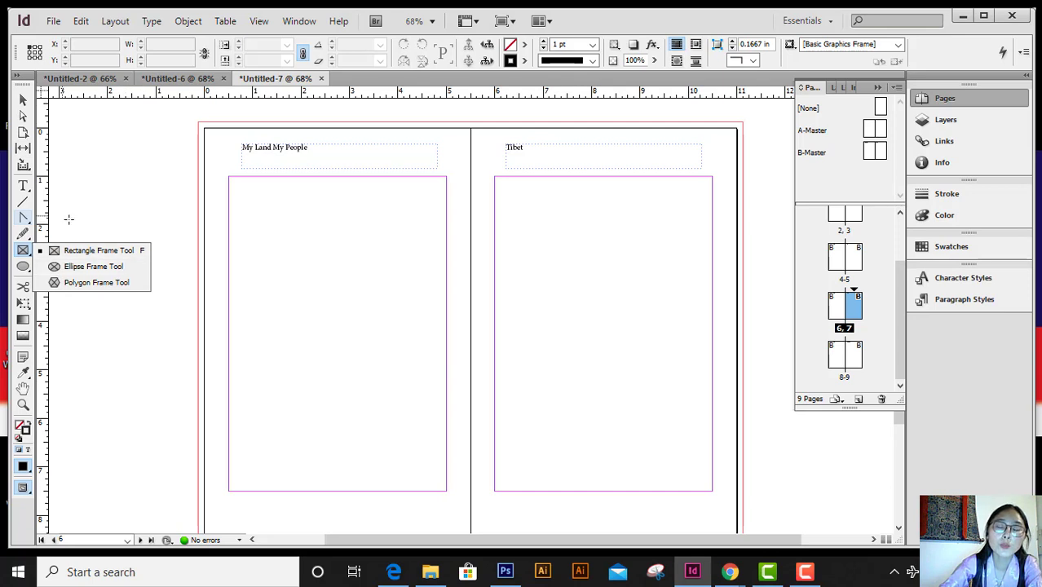
pyautogui.click(104, 253)
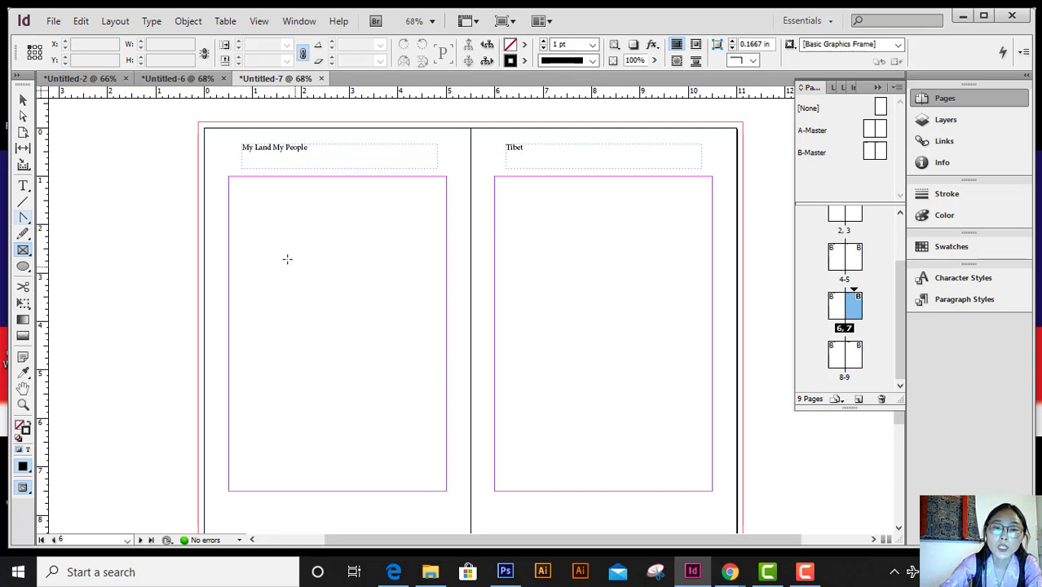
pyautogui.moveTo(282, 255); pyautogui.dragTo(439, 383)
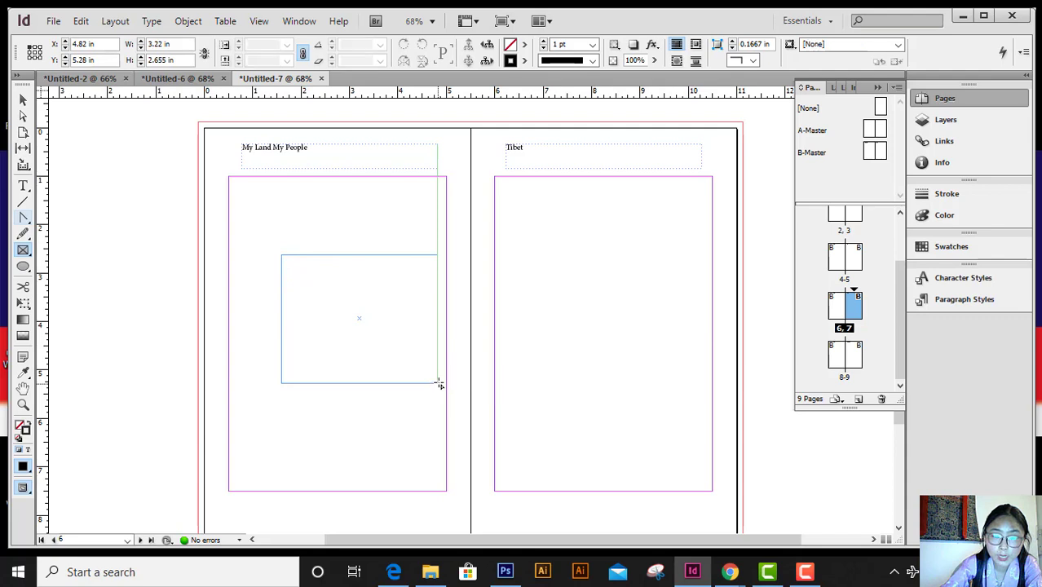
# Place the nivea-sun-water-sport image from the USB drive into the rectangular frame.
pyautogui.click(51, 23)
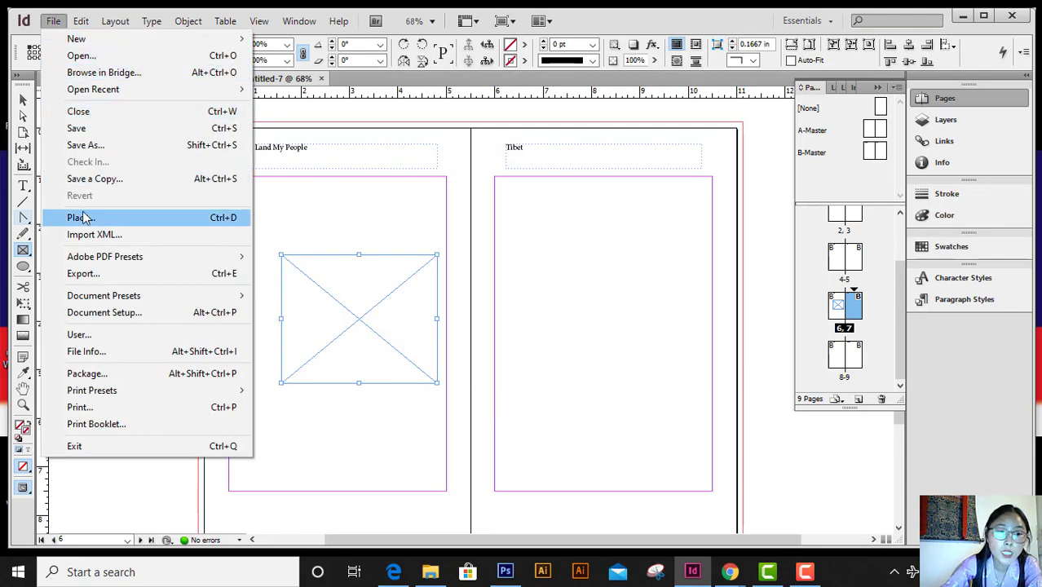
pyautogui.click(82, 219)
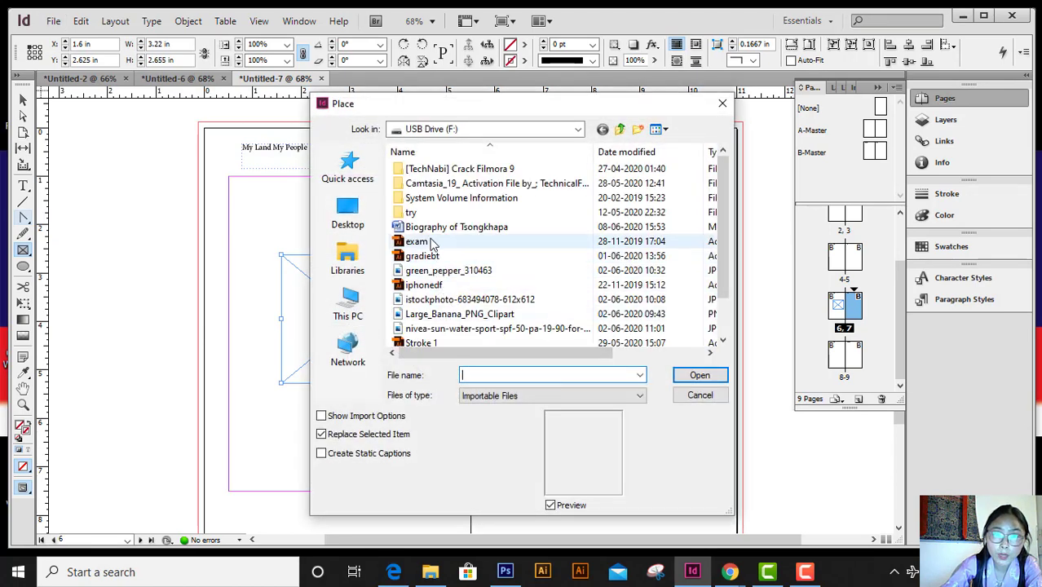
pyautogui.click(453, 328)
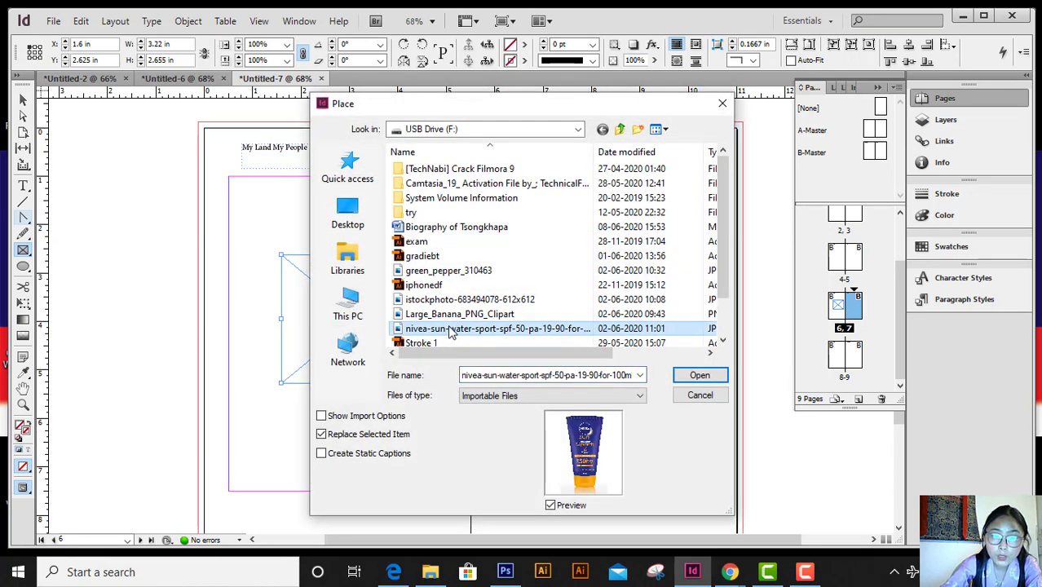
pyautogui.click(699, 378)
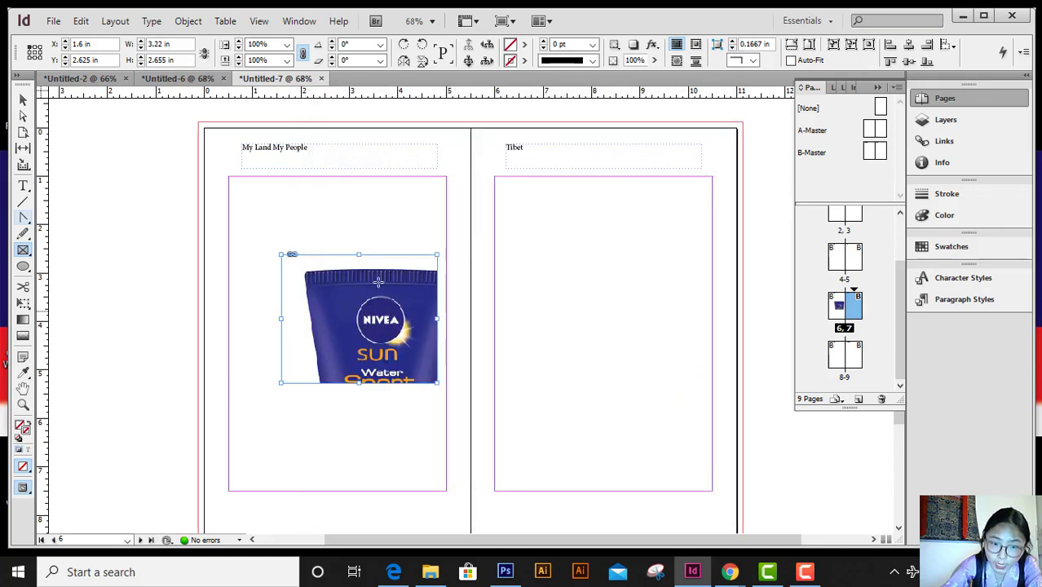
# Try filling the frame proportionally, fit the whole sunscreen image inside it, and delete the frame.
pyautogui.click(795, 46)
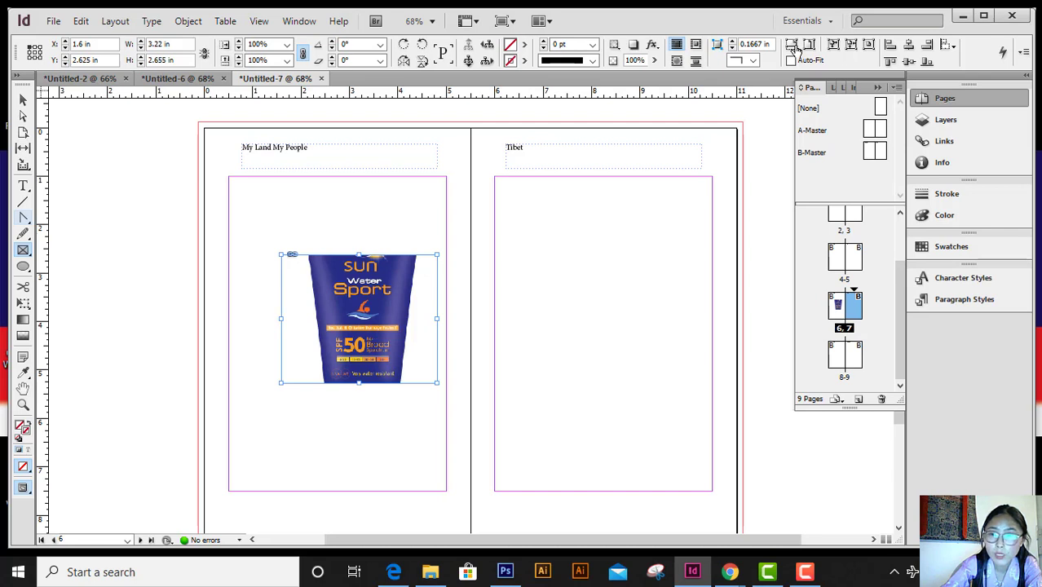
pyautogui.click(811, 45)
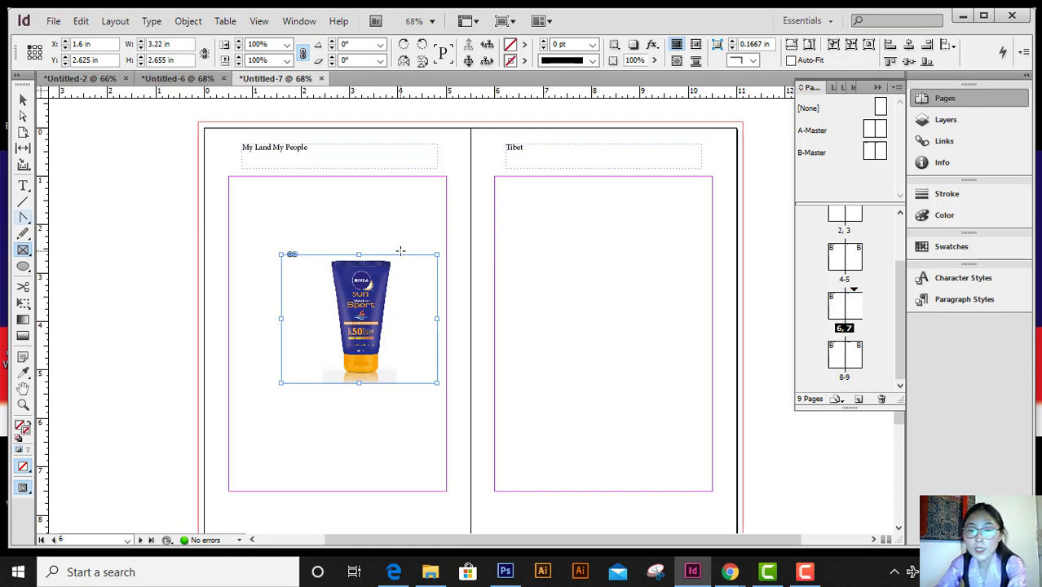
pyautogui.press('Delete')
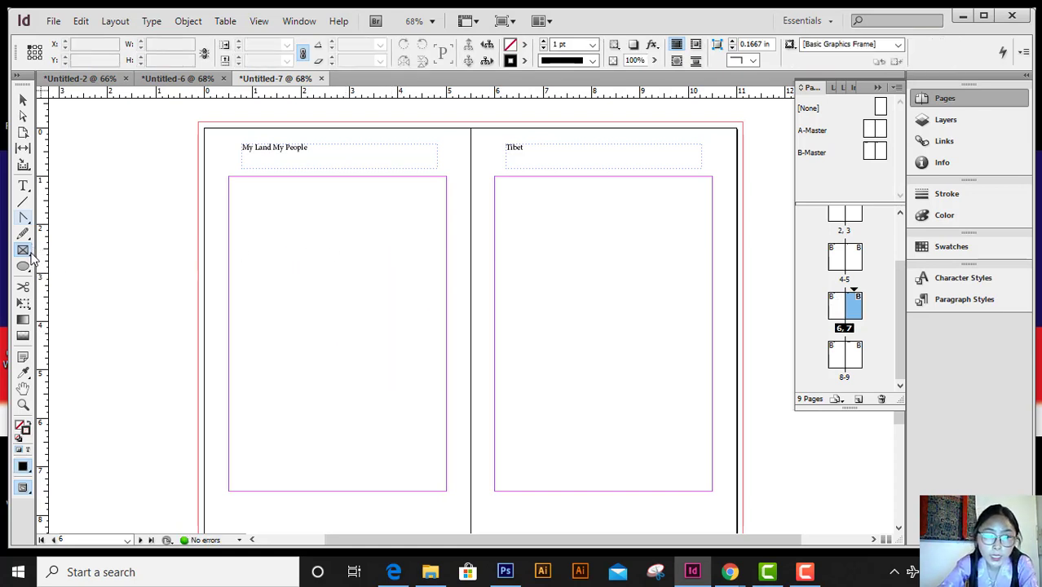
# Draw a circular frame about 1.94 in across on page 6 with the Ellipse Frame tool, and place the nivea-sun-water-sport image in it.
pyautogui.moveTo(31, 256); pyautogui.dragTo(73, 268)
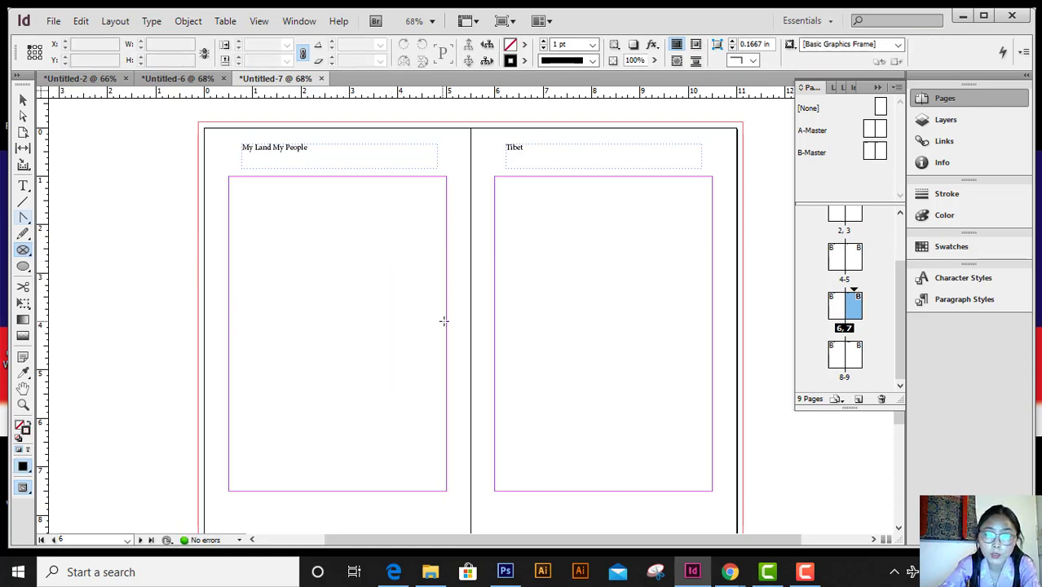
pyautogui.moveTo(277, 254); pyautogui.dragTo(372, 349)
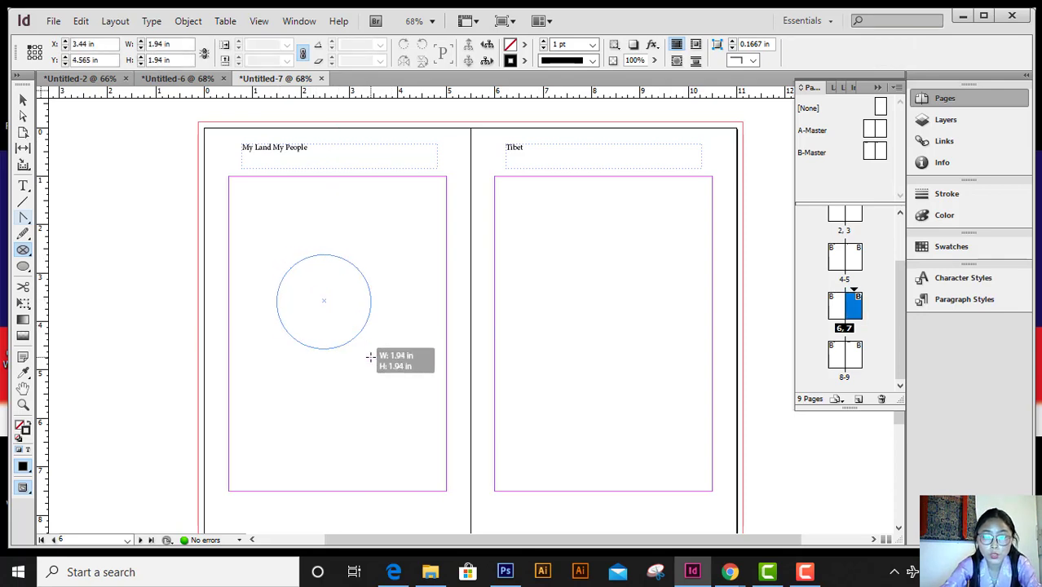
pyautogui.click(54, 21)
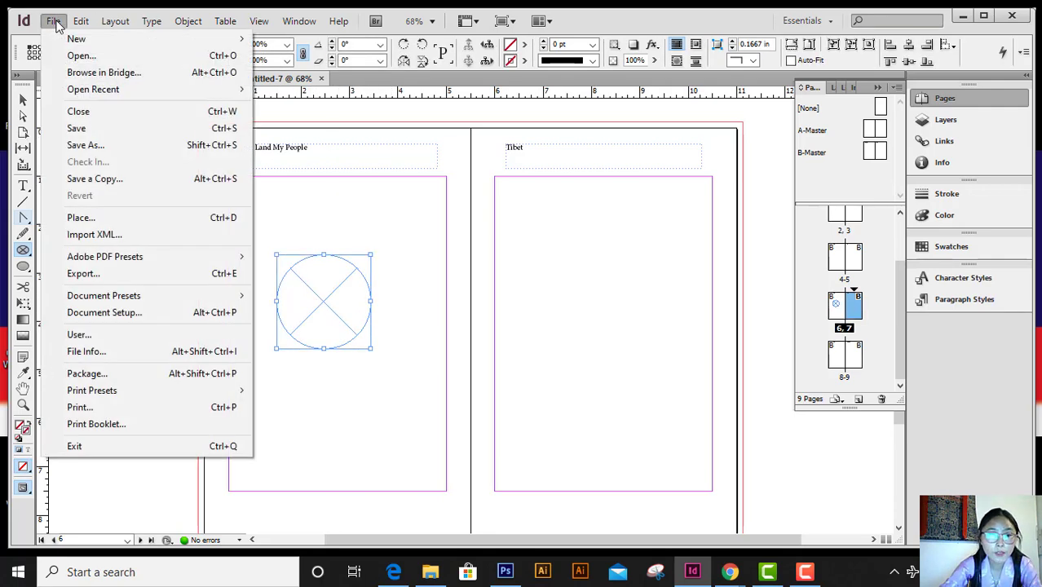
pyautogui.click(133, 228)
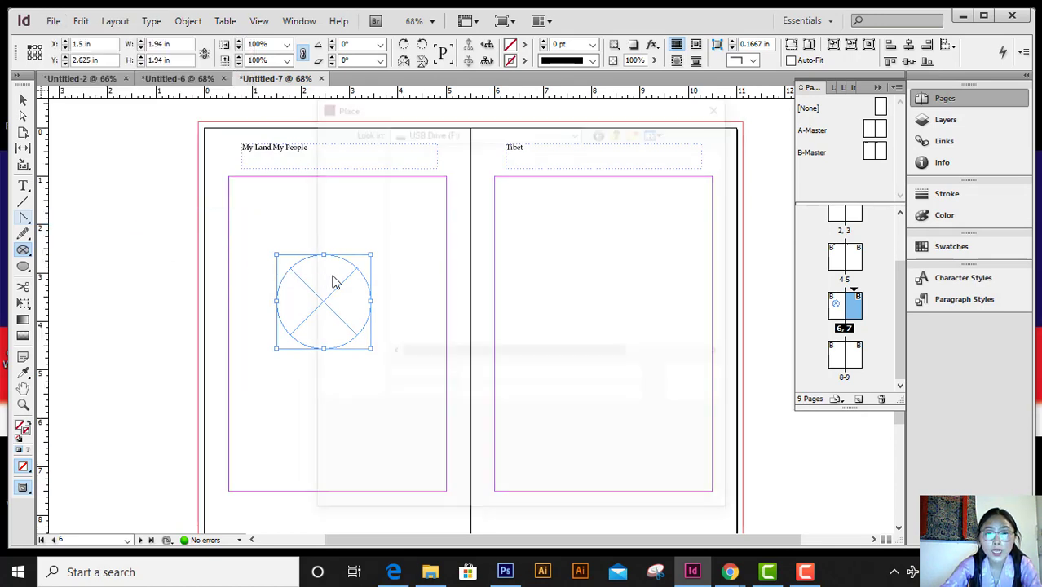
pyautogui.click(455, 316)
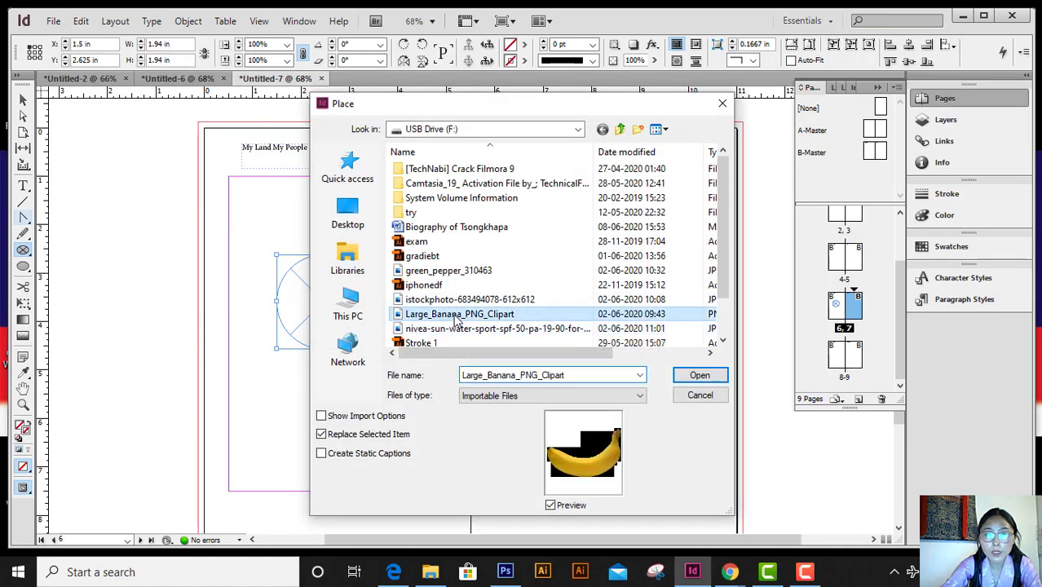
pyautogui.click(445, 330)
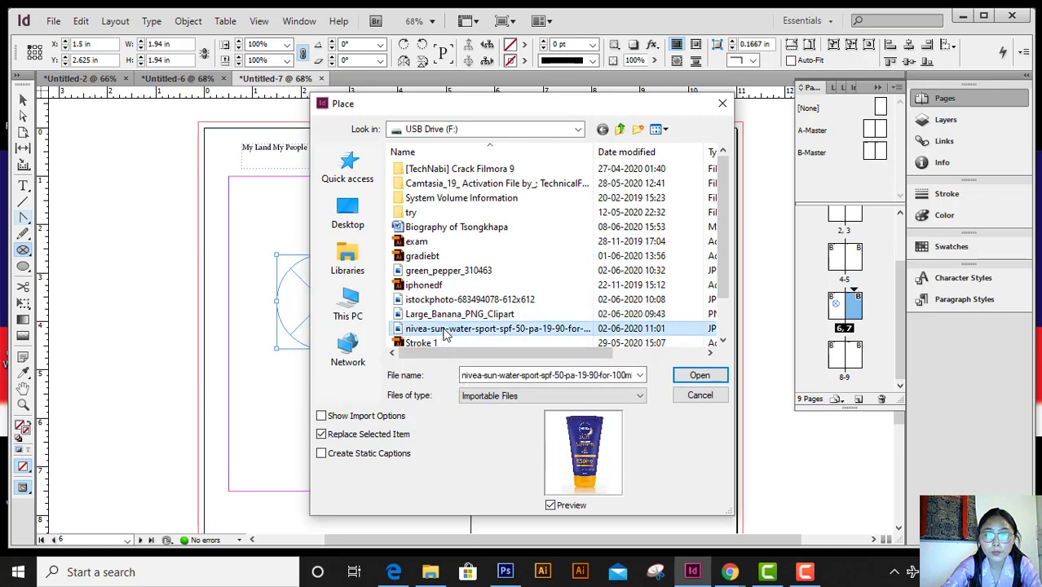
pyautogui.click(691, 376)
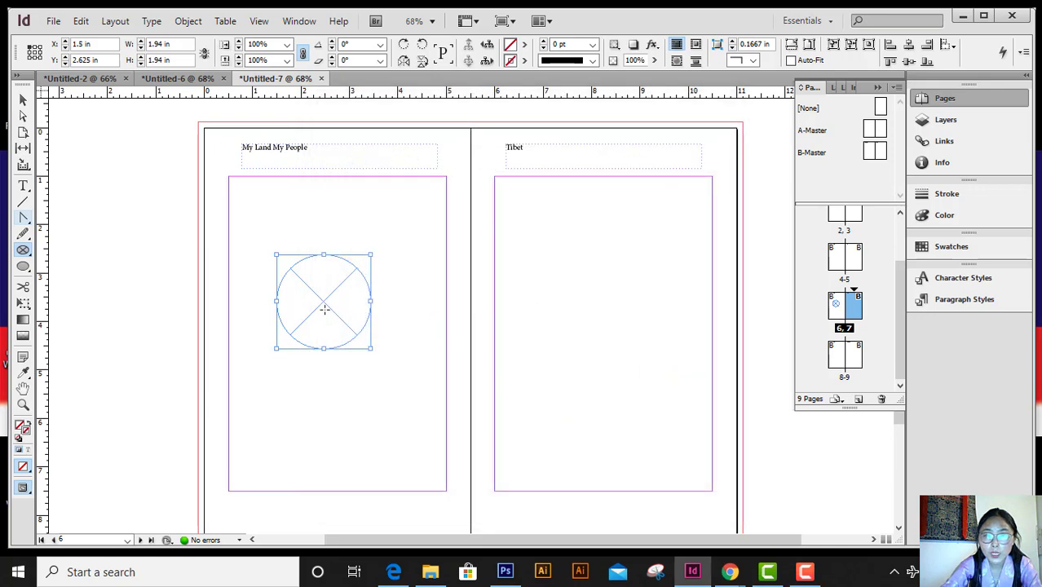
# Fit the sunscreen image proportionally inside the circular frame, and delete the frame.
pyautogui.click(811, 47)
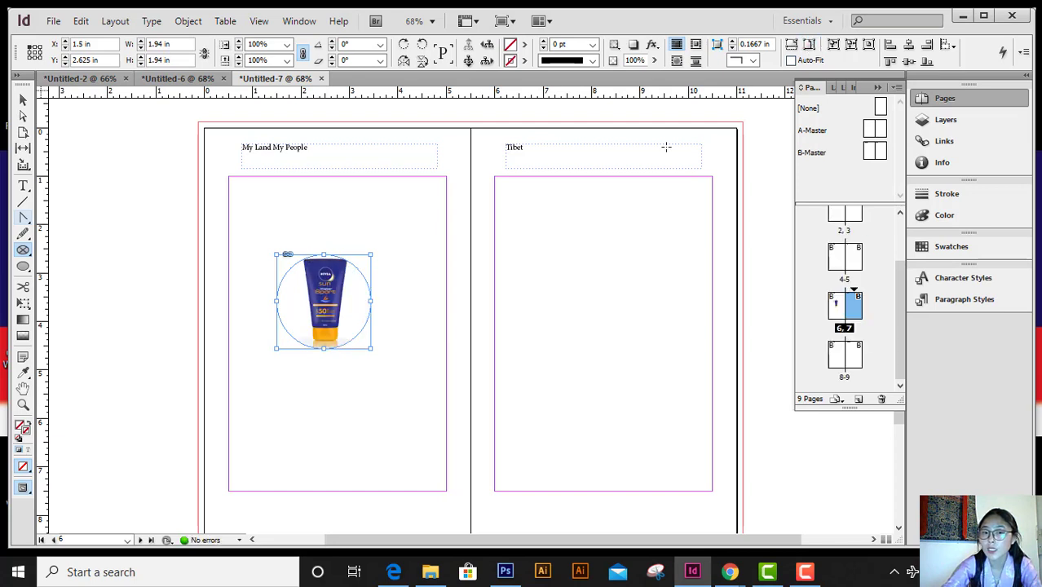
pyautogui.hotkey('ctrl', 'shift', 'a')
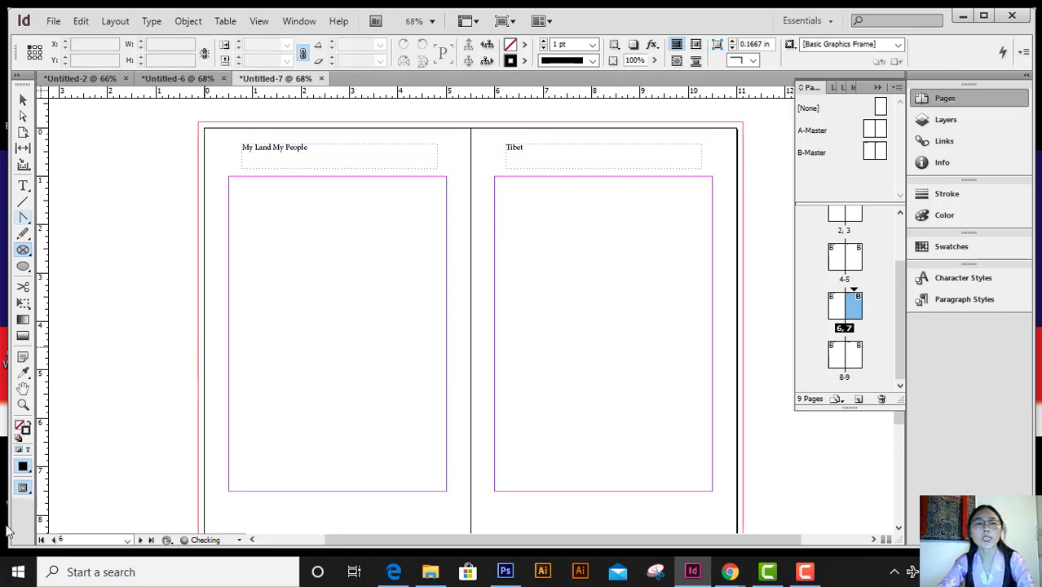
# Switch from the Ellipse tool to the Rectangle tool for drawing a shape.
pyautogui.click(23, 266)
pyautogui.click(24, 270)
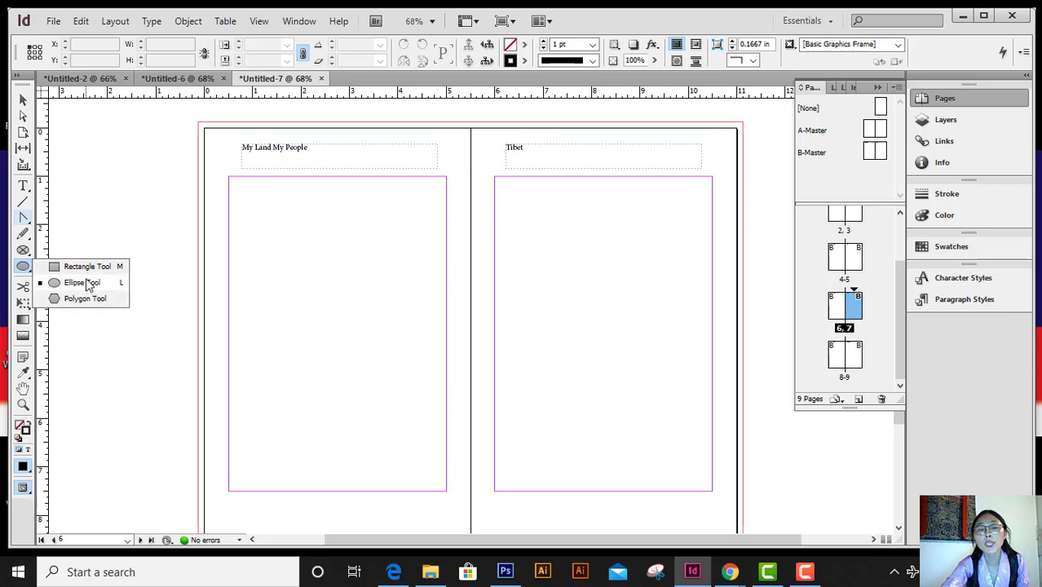
pyautogui.click(99, 270)
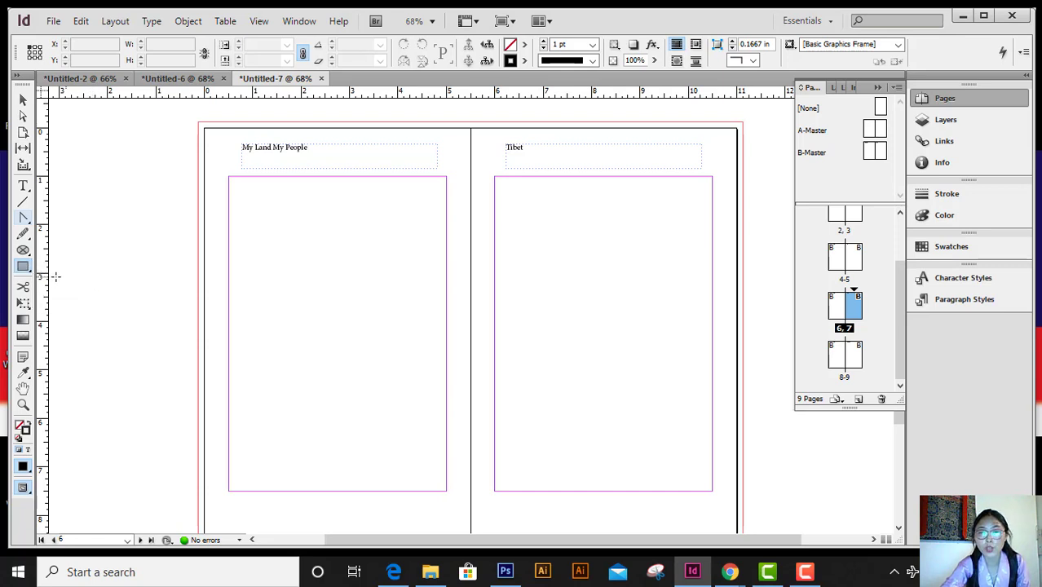